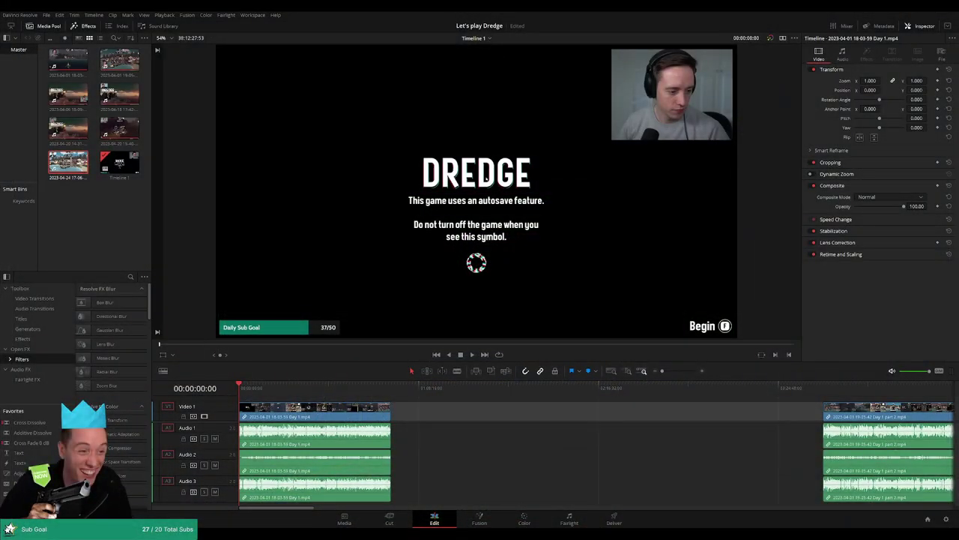
# Mute the Audio 2 and Audio 3 tracks so the opening of the first clip plays with Audio 1 only
pyautogui.press('space')
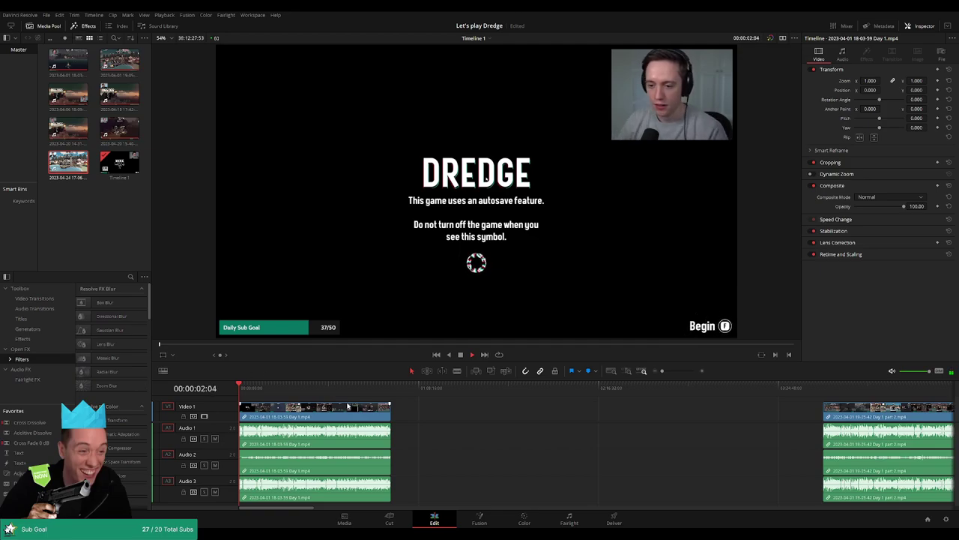
pyautogui.moveTo(665, 374); pyautogui.dragTo(680, 372)
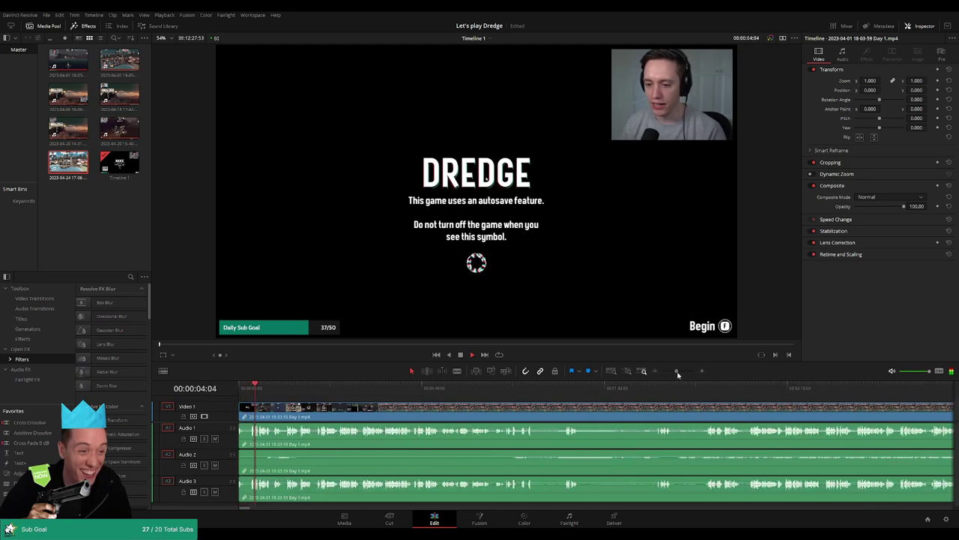
pyautogui.click(215, 465)
pyautogui.click(215, 491)
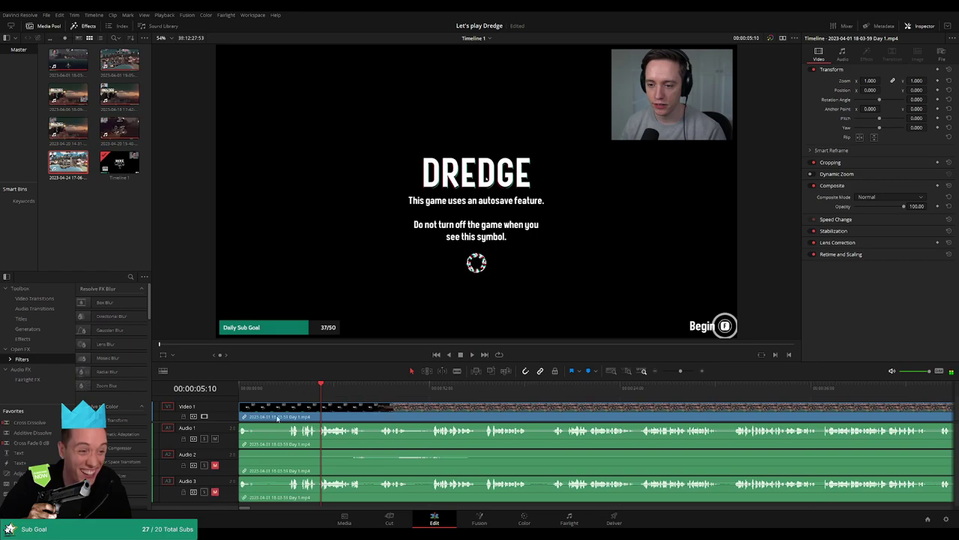
# Replay the start of the first clip, cut it shortly before the spoken intro and remove the unused beginning
pyautogui.moveTo(266, 389); pyautogui.dragTo(239, 393)
pyautogui.press('space')
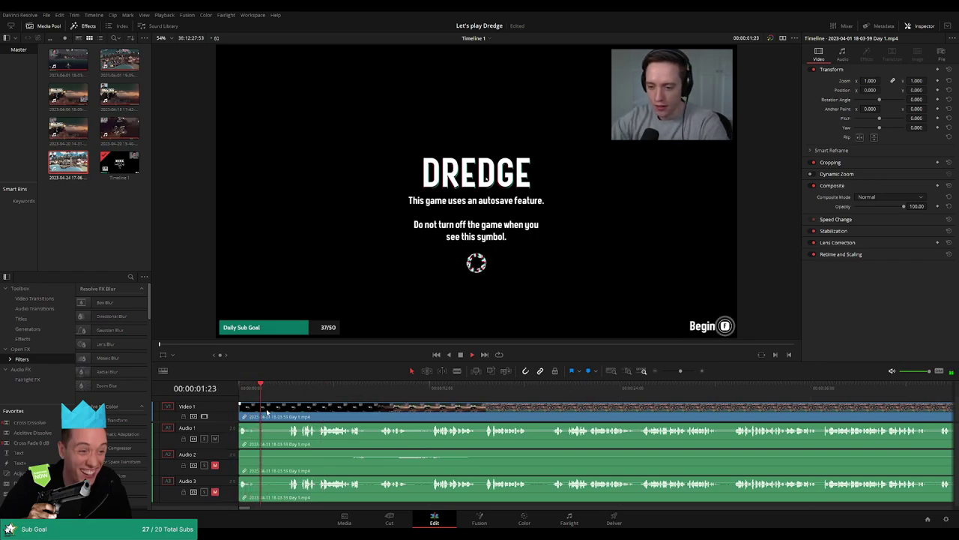
pyautogui.scroll(3, 255, 402)
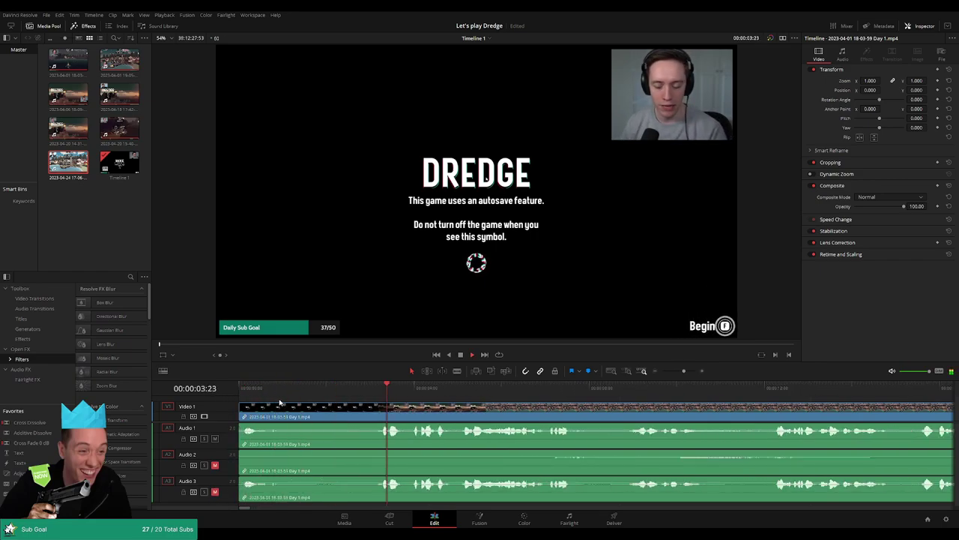
pyautogui.moveTo(303, 393)
pyautogui.mouseDown()
pyautogui.moveTo(249, 389)
pyautogui.moveTo(335, 390)
pyautogui.moveTo(300, 417)
pyautogui.moveTo(264, 417)
pyautogui.moveTo(281, 404)
pyautogui.moveTo(262, 425)
pyautogui.moveTo(285, 425)
pyautogui.mouseUp()
pyautogui.press('b')
pyautogui.click(340, 415)
pyautogui.press('a')
pyautogui.click(324, 416)
pyautogui.press('BackSpace')
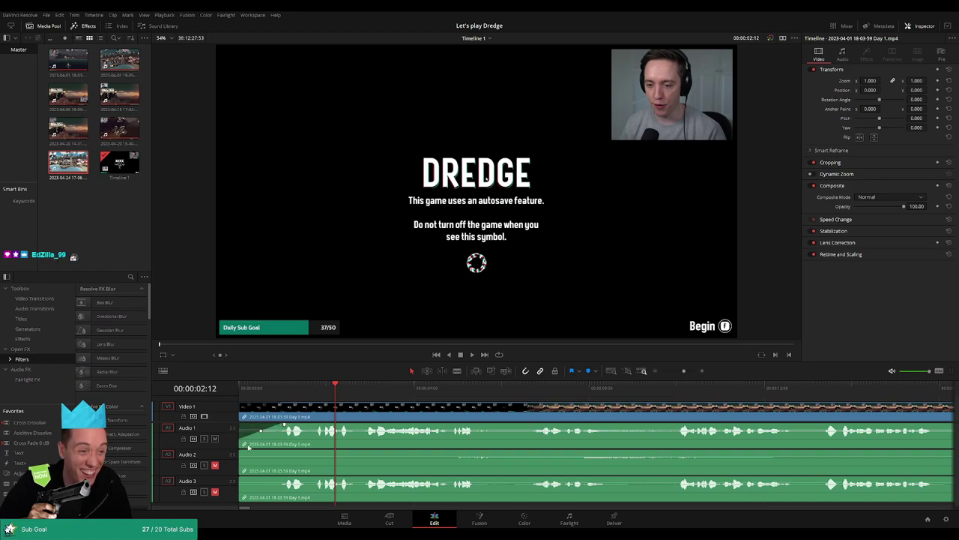
# Add fade-ins of about 1 second to the start of Audio 2 and Audio 3, and play the opening back
pyautogui.moveTo(241, 452); pyautogui.dragTo(280, 451)
pyautogui.moveTo(241, 479); pyautogui.dragTo(281, 478)
pyautogui.click(233, 387)
pyautogui.press('space')
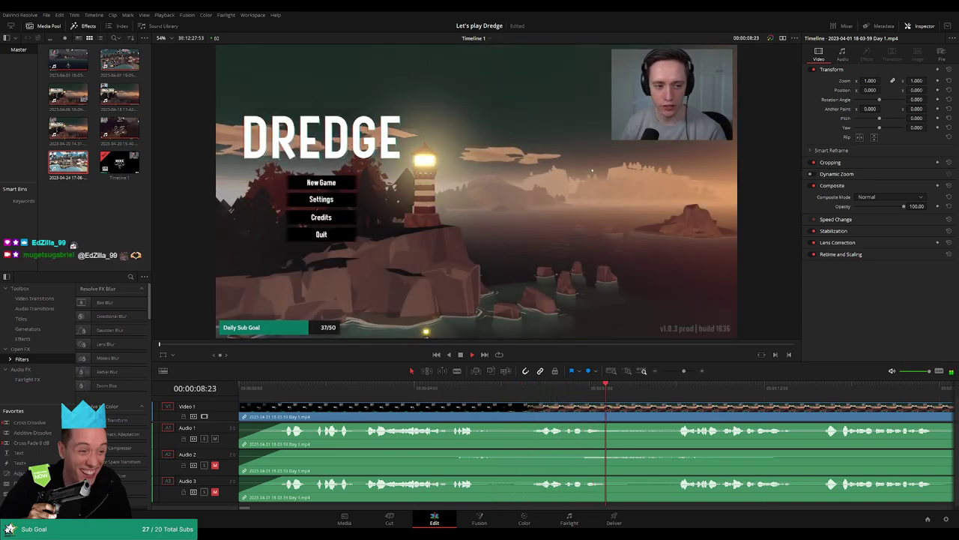
# Enlarge the timeline area slightly and adjust the track heights
pyautogui.moveTo(629, 358); pyautogui.dragTo(628, 350)
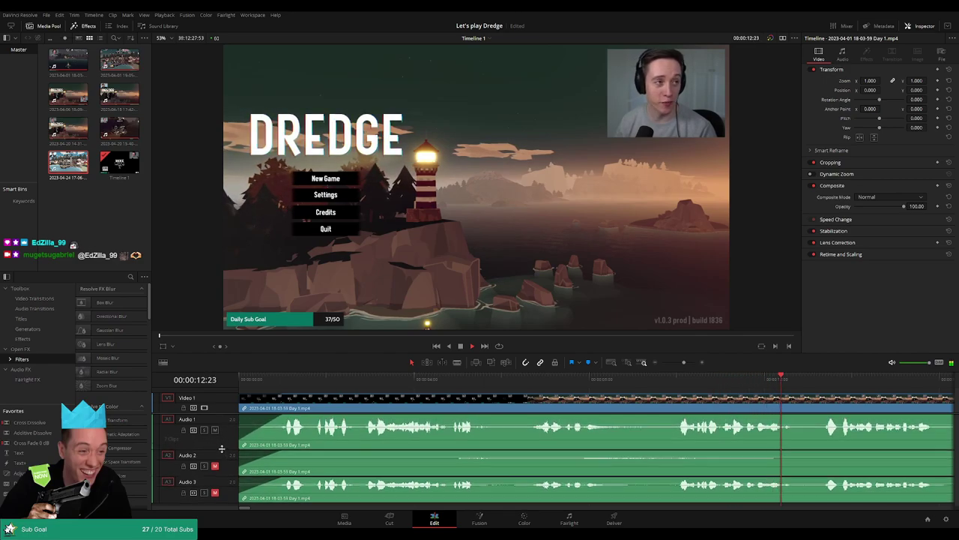
pyautogui.moveTo(224, 441); pyautogui.dragTo(230, 417)
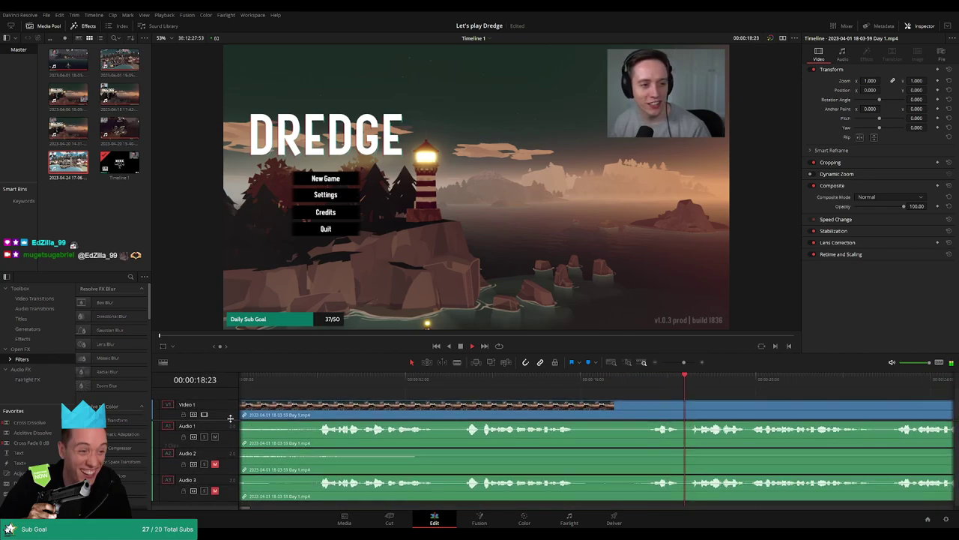
# Review the first clip's footage from the main menu through the intro cutscene to the dock dialogue
pyautogui.moveTo(684, 362); pyautogui.dragTo(661, 362)
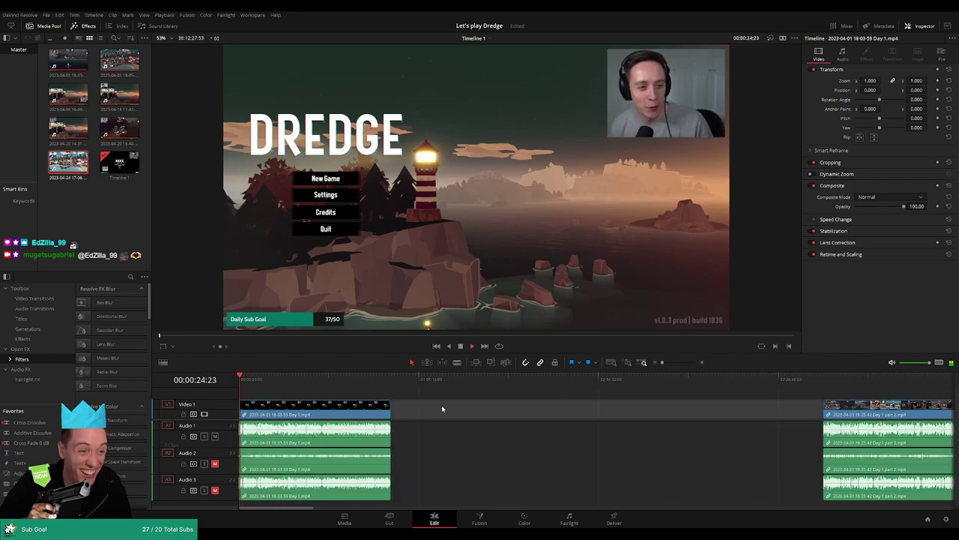
pyautogui.click(114, 160)
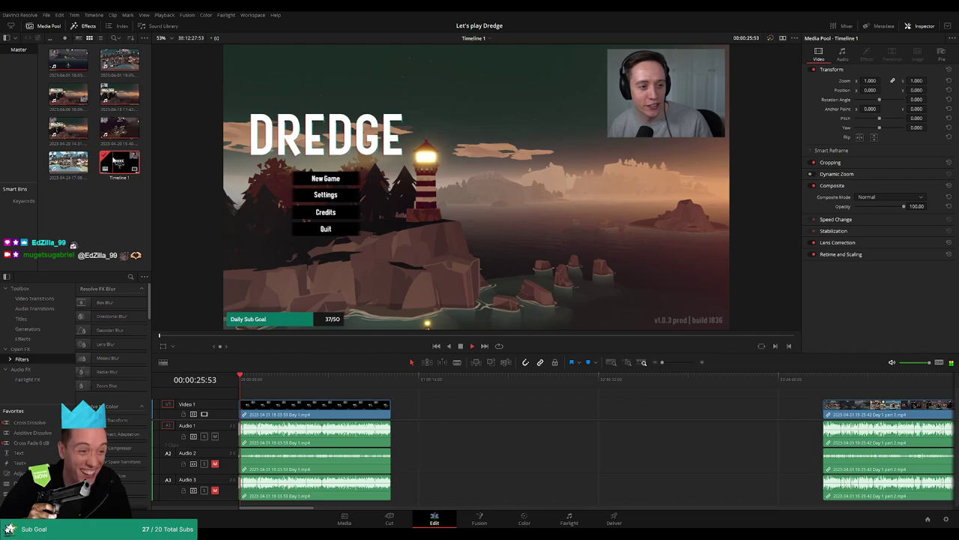
pyautogui.click(420, 409)
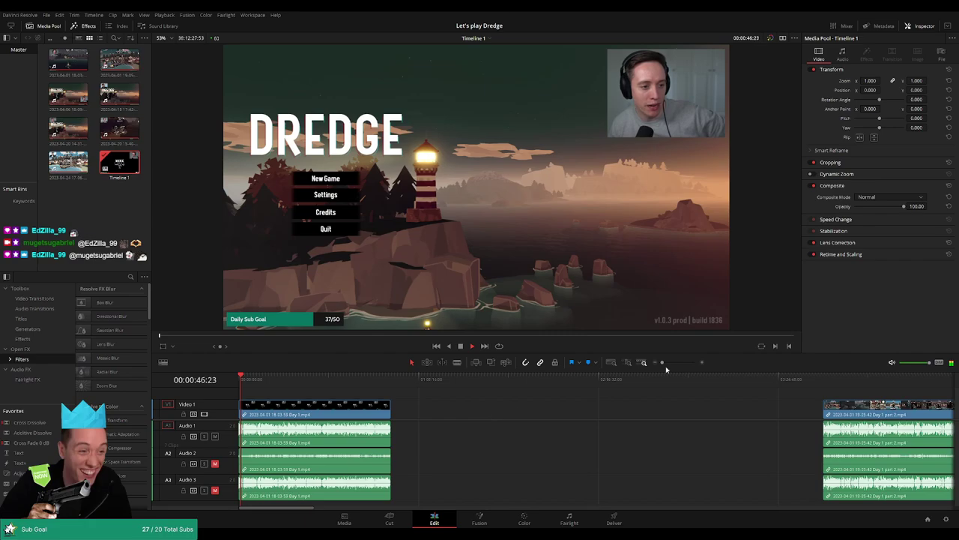
pyautogui.moveTo(662, 363); pyautogui.dragTo(678, 363)
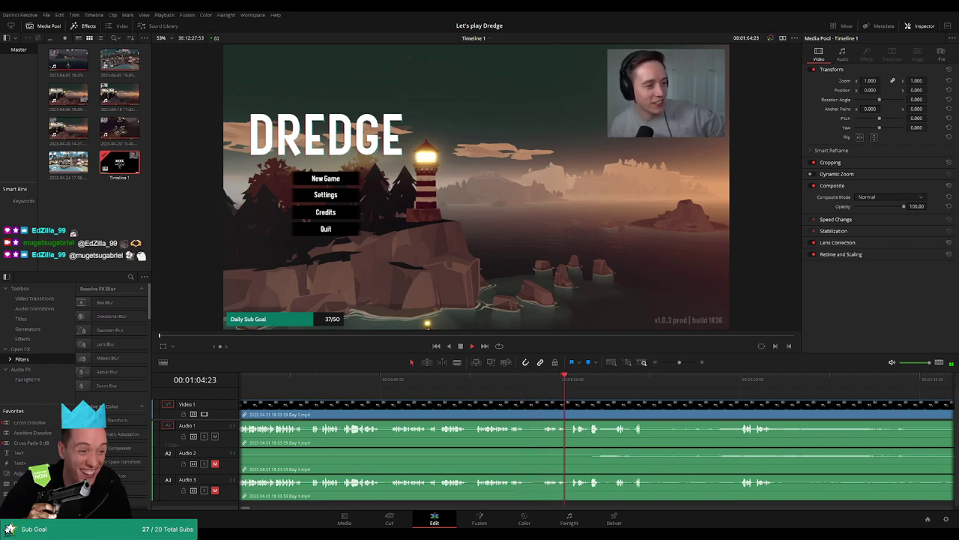
pyautogui.moveTo(612, 398); pyautogui.dragTo(401, 395)
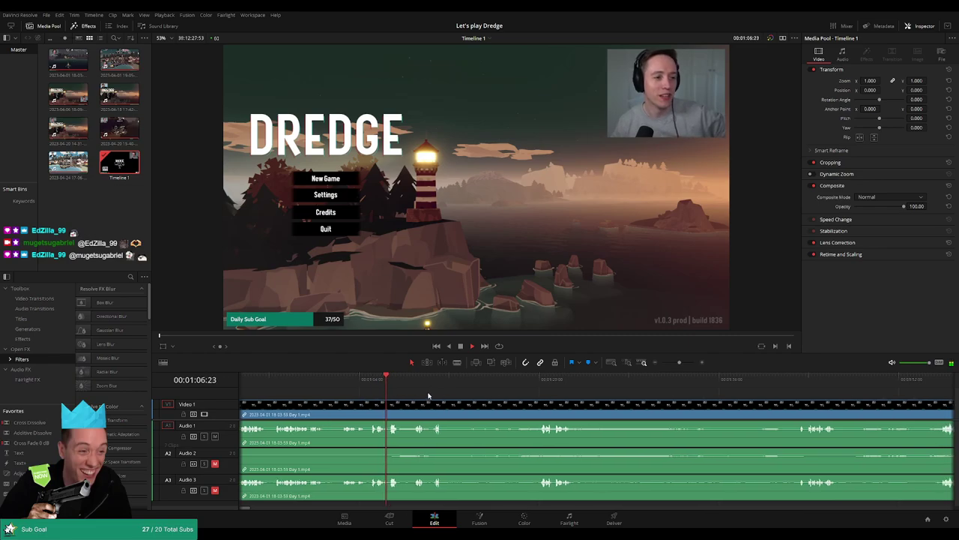
pyautogui.hscroll(2, 428, 398)
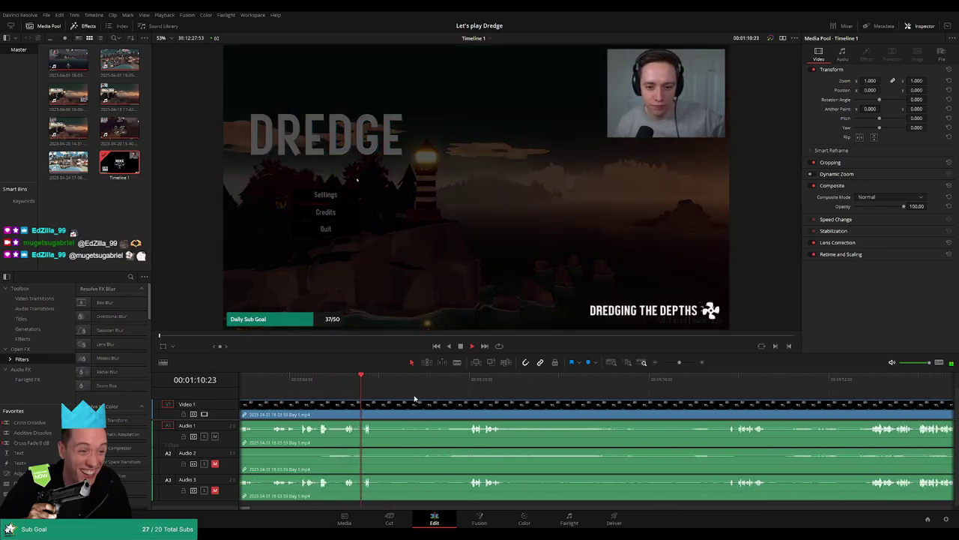
pyautogui.hscroll(1, 401, 397)
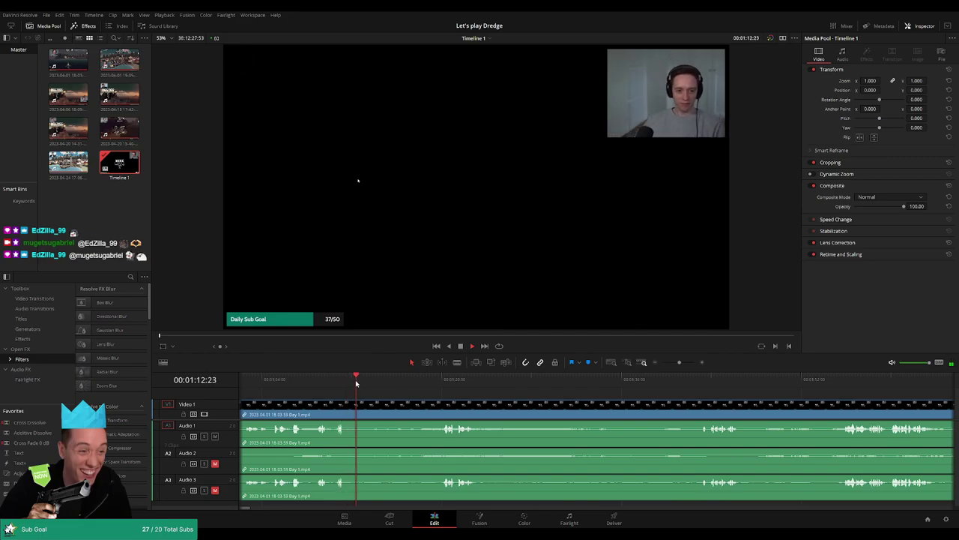
pyautogui.click(381, 382)
pyautogui.moveTo(400, 382); pyautogui.dragTo(434, 383)
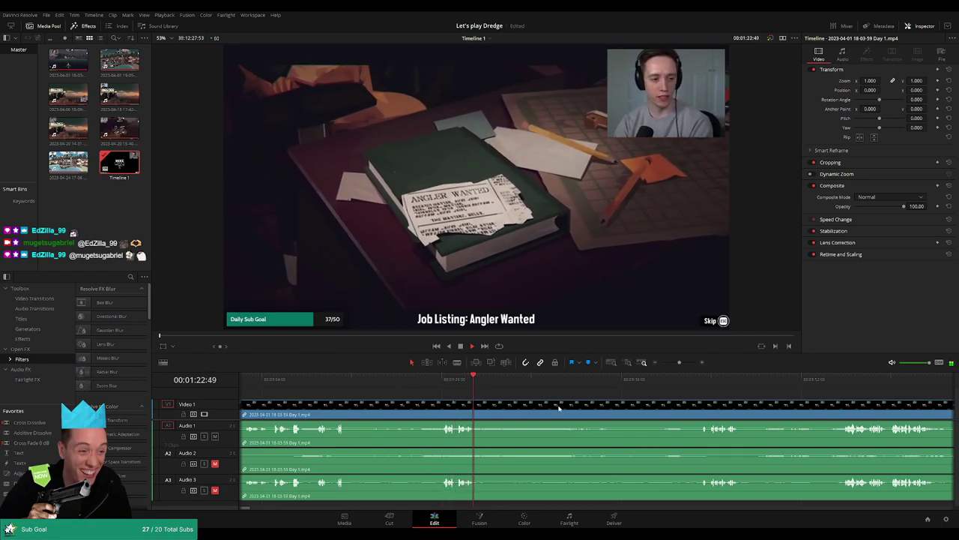
pyautogui.moveTo(559, 407); pyautogui.dragTo(473, 402)
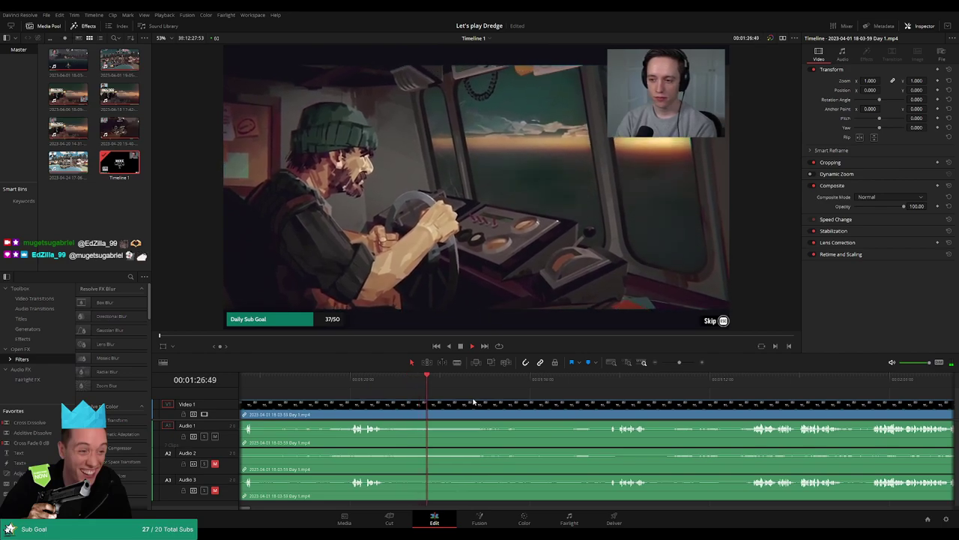
pyautogui.hscroll(2, 504, 409)
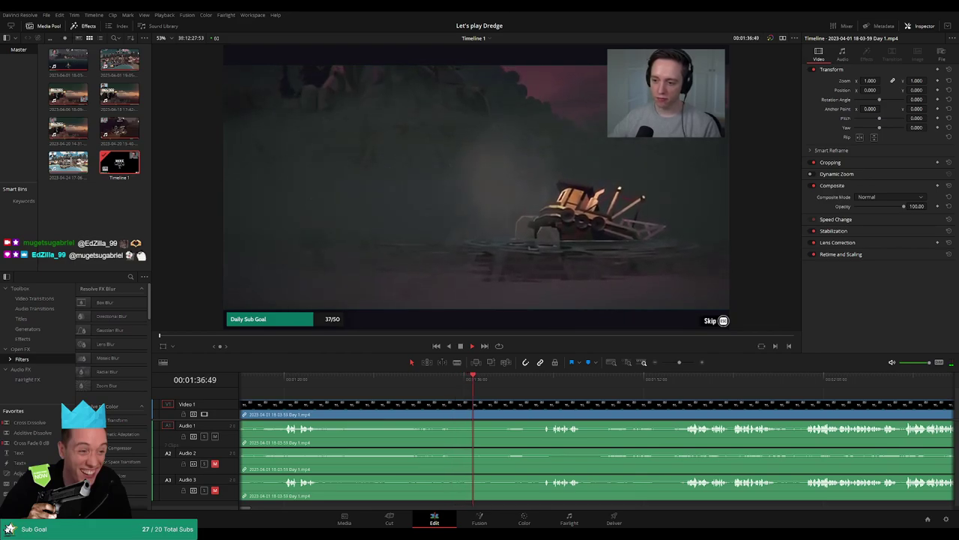
pyautogui.moveTo(517, 395); pyautogui.dragTo(372, 390)
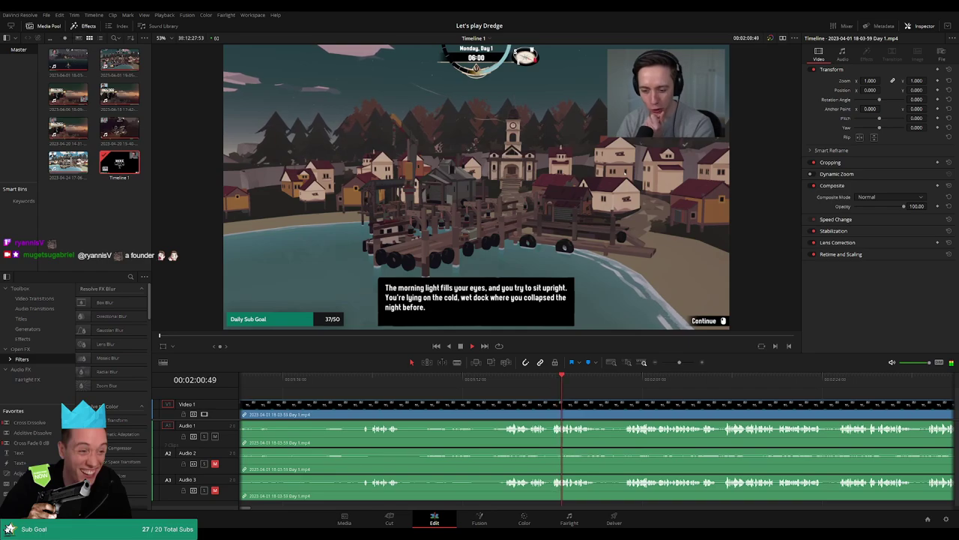
pyautogui.moveTo(637, 403); pyautogui.dragTo(448, 385)
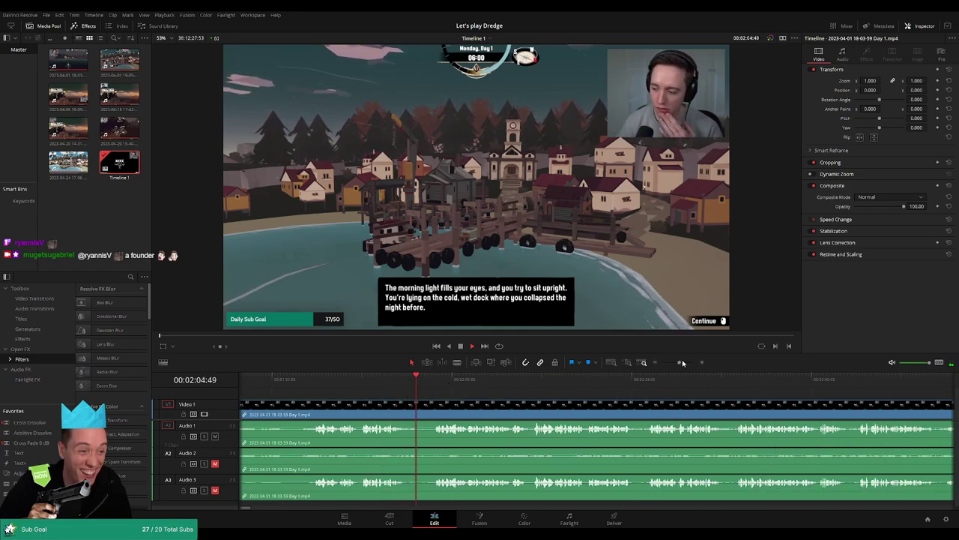
# Examine the gameplay around the 52-minute mark of the first clip for a suitable episode break
pyautogui.moveTo(680, 363); pyautogui.dragTo(662, 363)
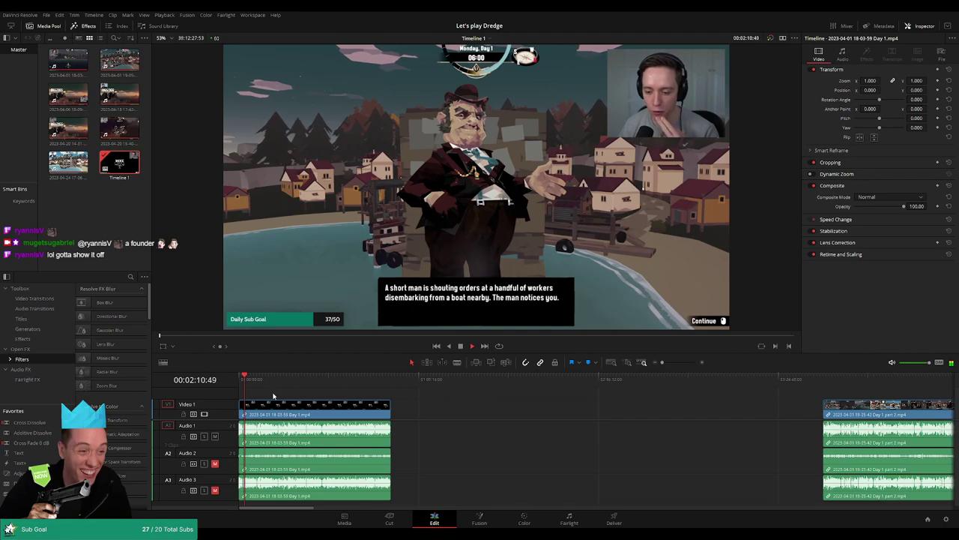
pyautogui.moveTo(240, 383); pyautogui.dragTo(377, 384)
pyautogui.press('space')
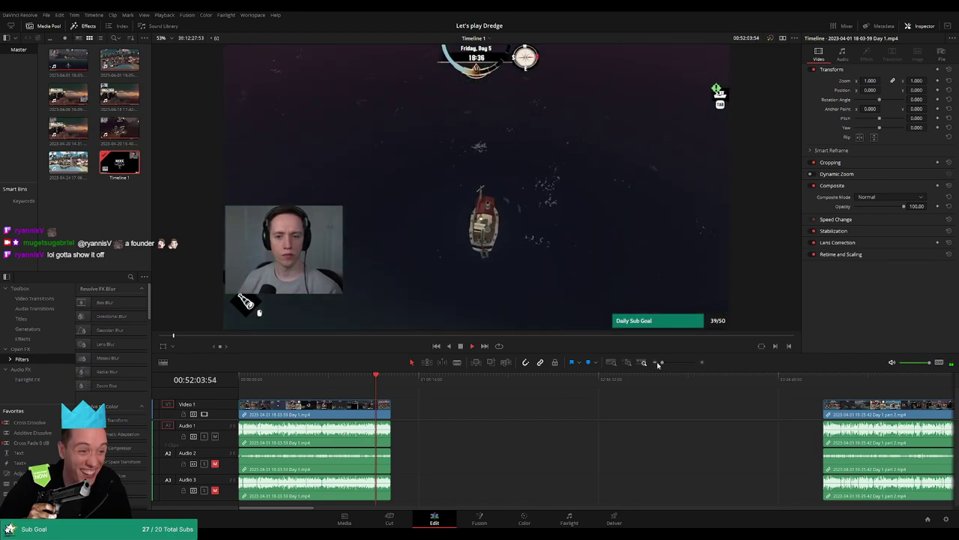
pyautogui.moveTo(662, 363); pyautogui.dragTo(676, 363)
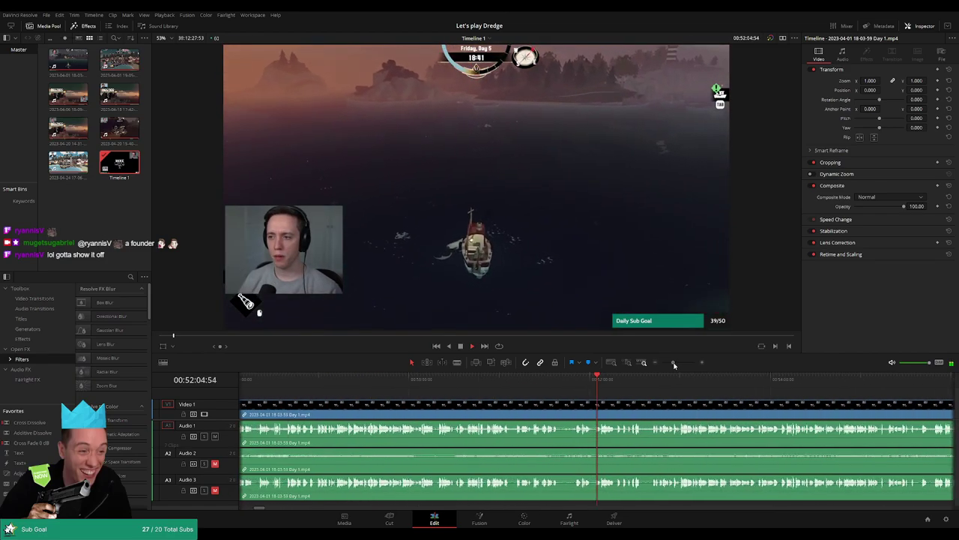
pyautogui.click(520, 381)
pyautogui.hotkey('ctrl', '=')
pyautogui.hotkey('ctrl', '=')
pyautogui.hotkey('ctrl', '=')
pyautogui.hotkey('ctrl', '=')
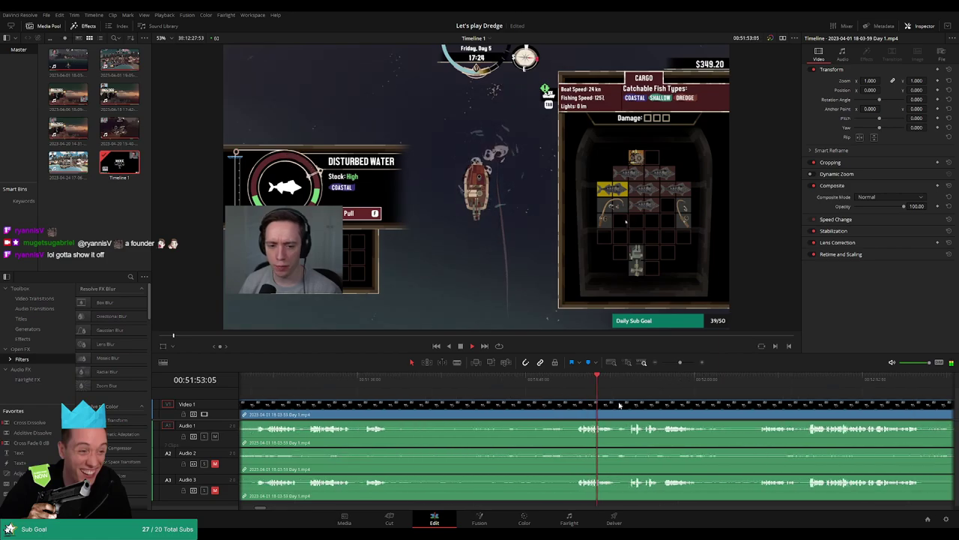
pyautogui.hotkey('ctrl', '-')
pyautogui.hotkey('ctrl', '-')
pyautogui.hotkey('ctrl', '-')
pyautogui.moveTo(642, 404); pyautogui.dragTo(523, 400)
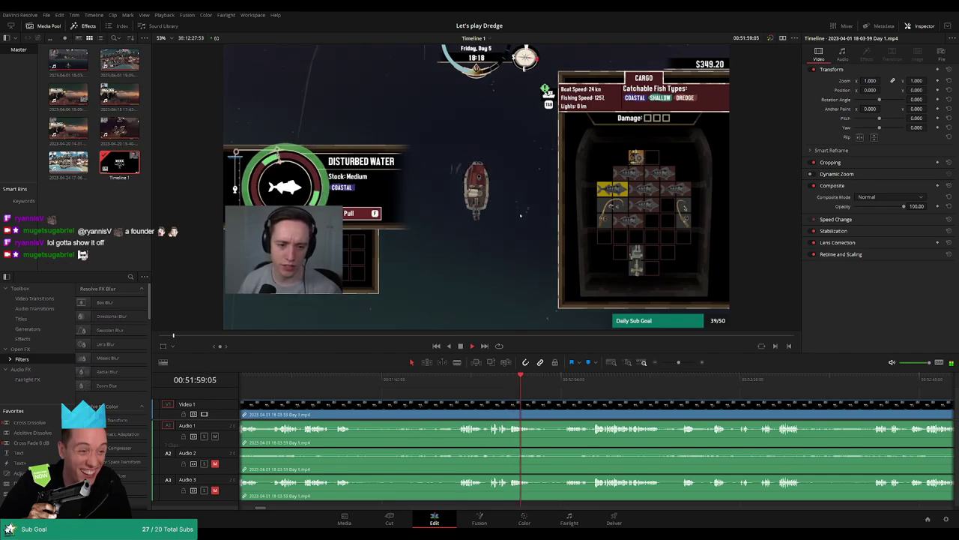
pyautogui.moveTo(549, 395); pyautogui.dragTo(457, 392)
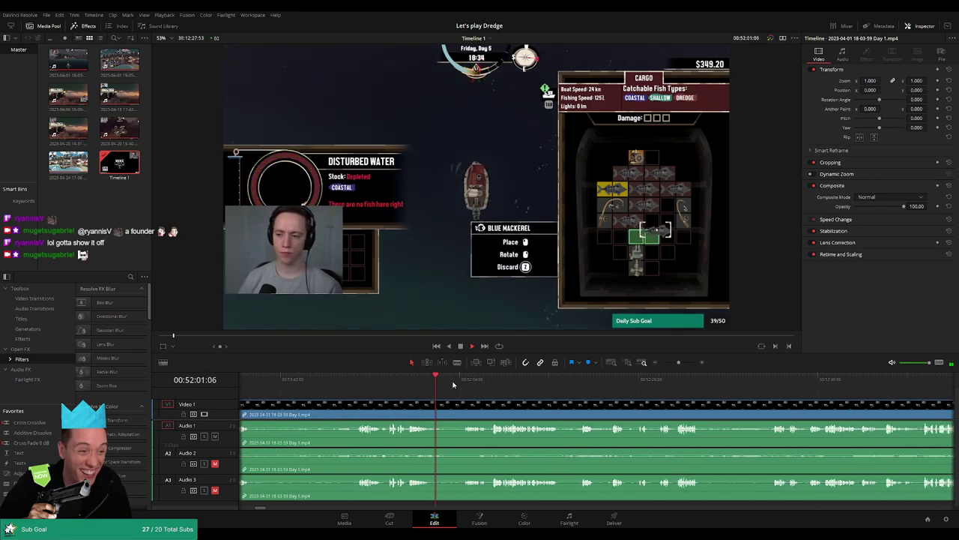
pyautogui.click(462, 381)
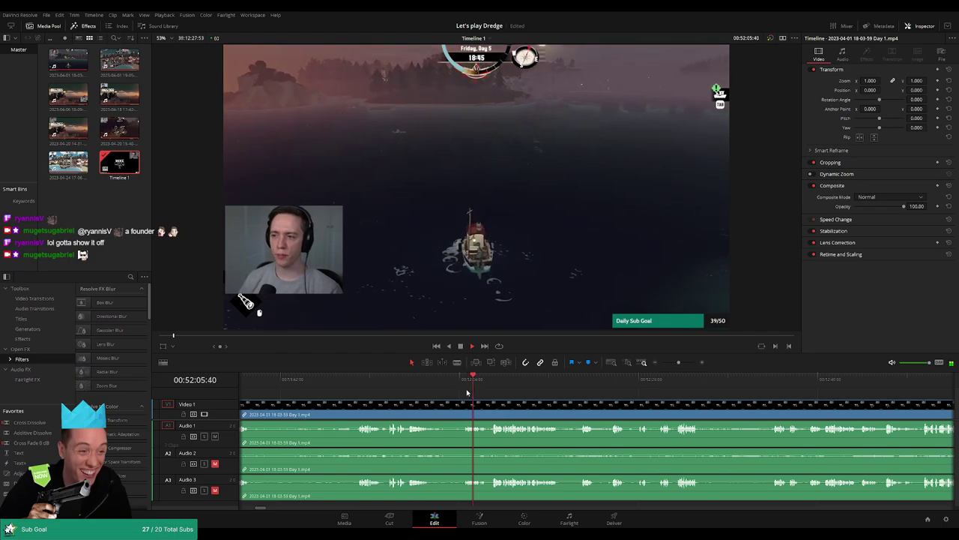
# Split the first clip at 00:52:07:30, fade its video out over about 1 second before the cut, and preview the ending
pyautogui.scroll(2, 473, 405)
pyautogui.moveTo(472, 405); pyautogui.dragTo(577, 411)
pyautogui.scroll(3, 577, 411)
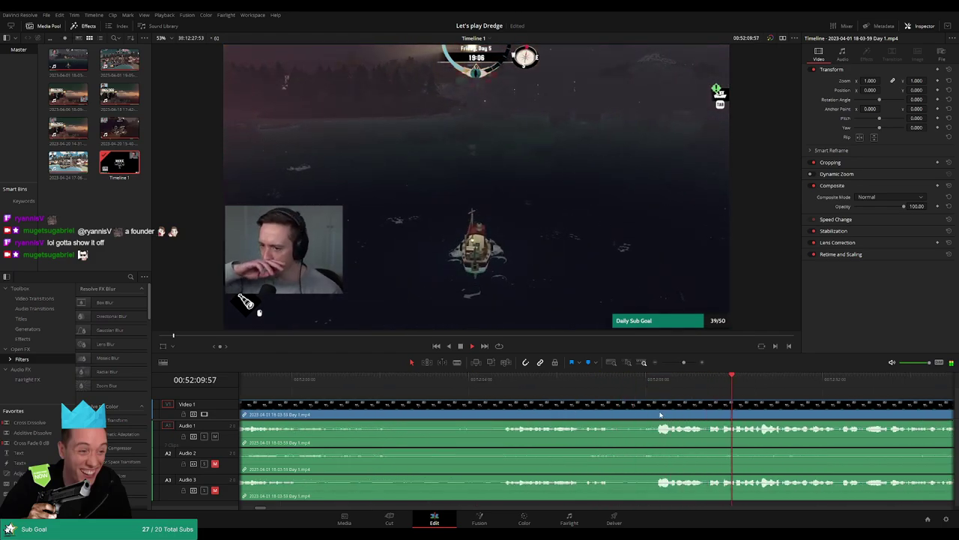
pyautogui.moveTo(662, 415); pyautogui.dragTo(446, 397)
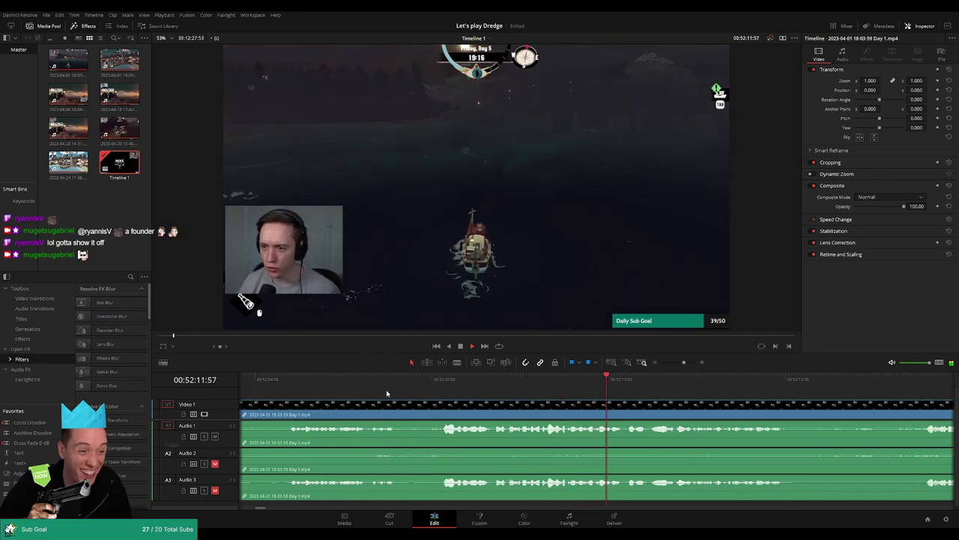
pyautogui.scroll(1, 467, 397)
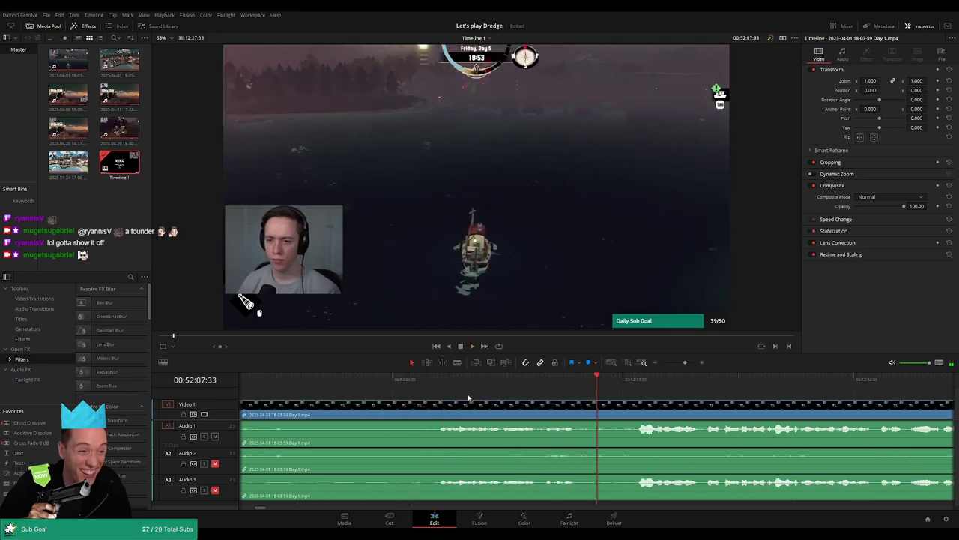
pyautogui.moveTo(577, 383); pyautogui.dragTo(634, 383)
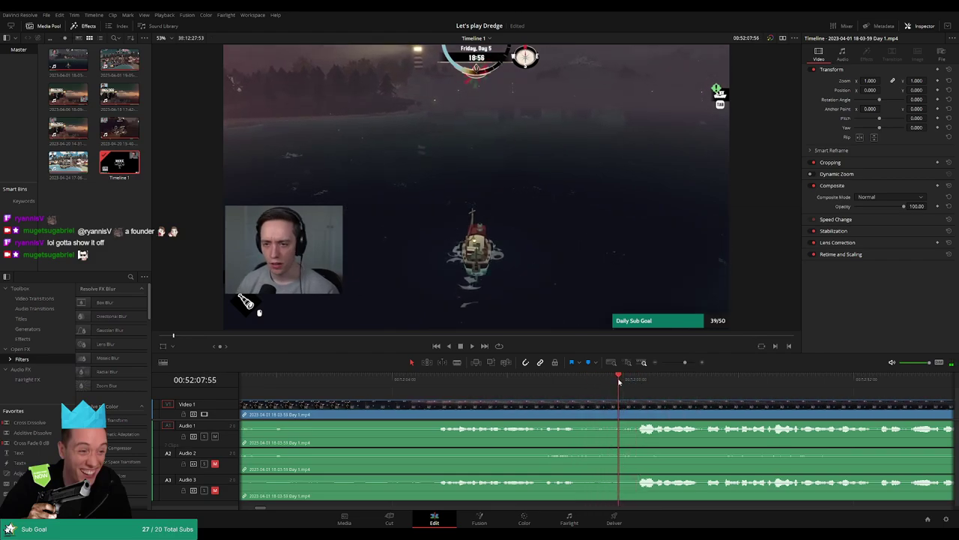
pyautogui.moveTo(610, 381); pyautogui.dragTo(595, 383)
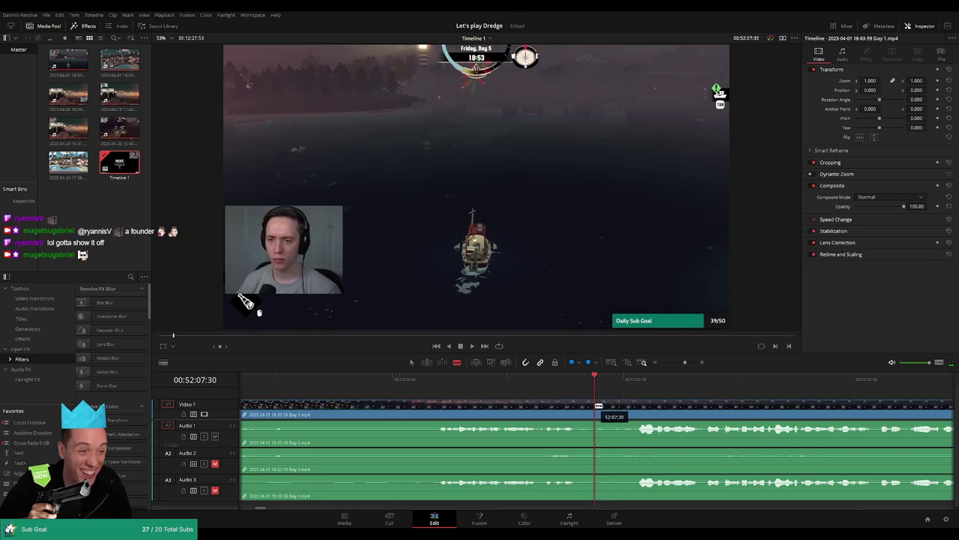
pyautogui.click(599, 406)
pyautogui.press('a')
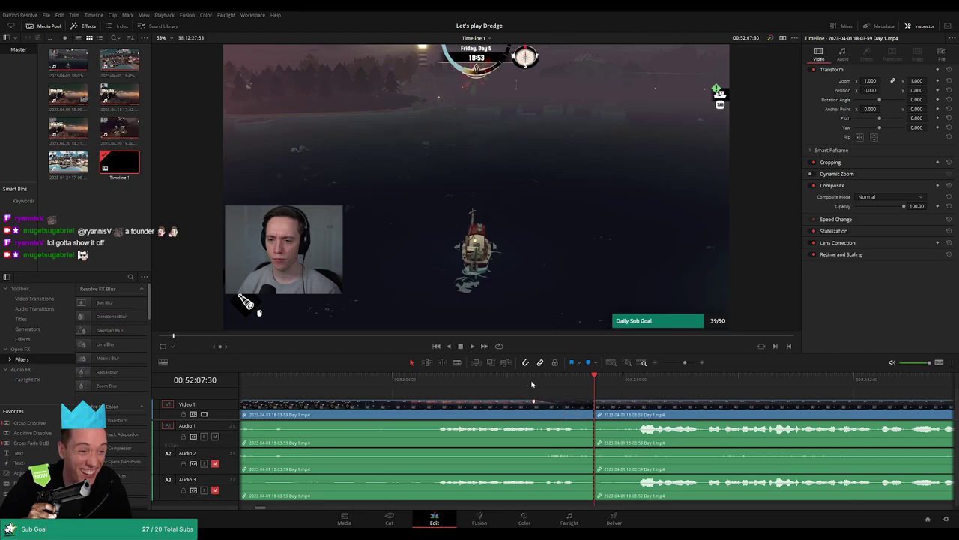
pyautogui.click(532, 381)
pyautogui.press('space')
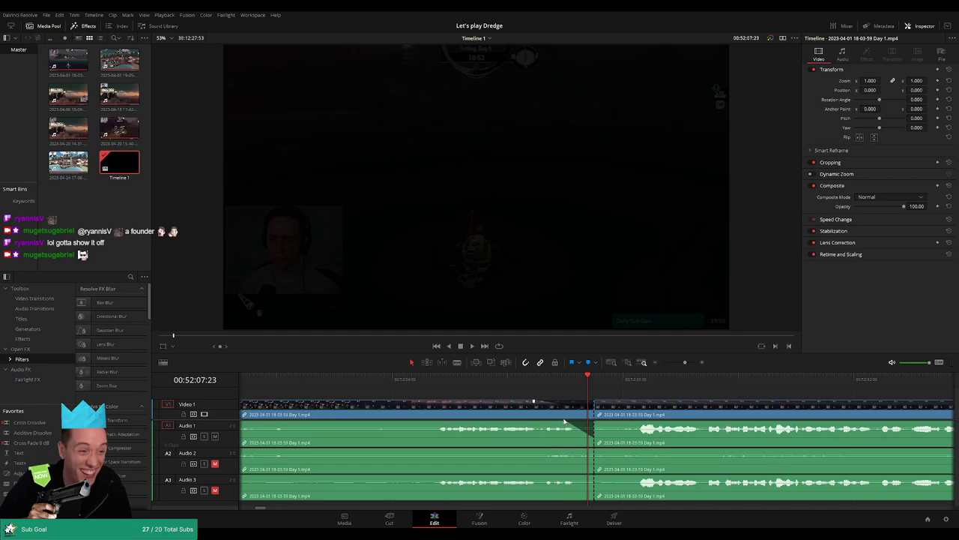
# Fade out the first clip's audio on all three tracks over 1 second before the cut and preview the ending
pyautogui.click(558, 382)
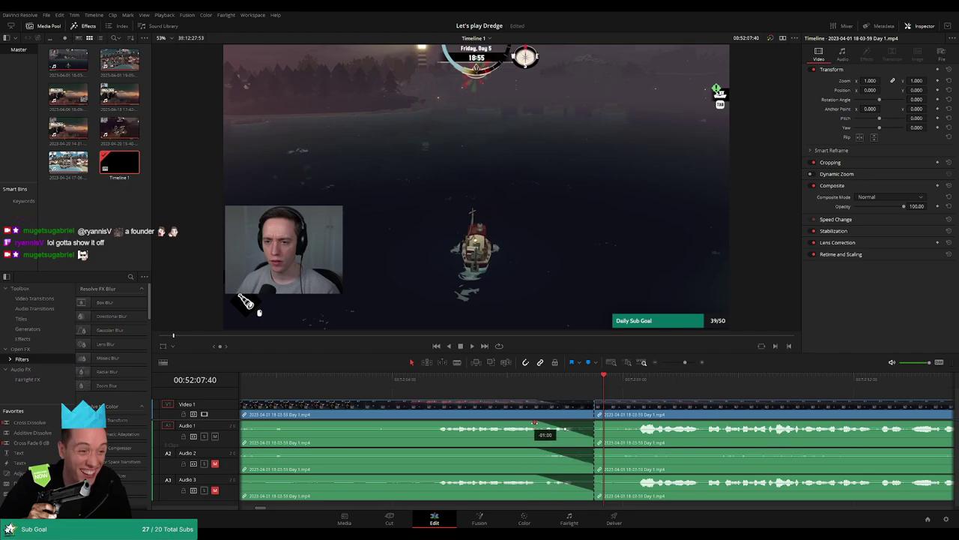
pyautogui.click(523, 388)
pyautogui.press('space')
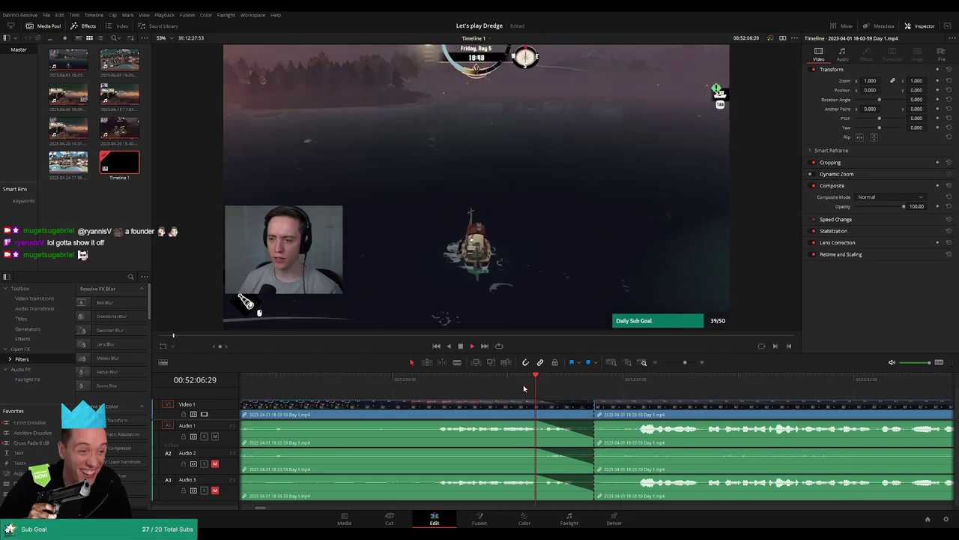
pyautogui.hscroll(3, 462, 404)
pyautogui.press('space')
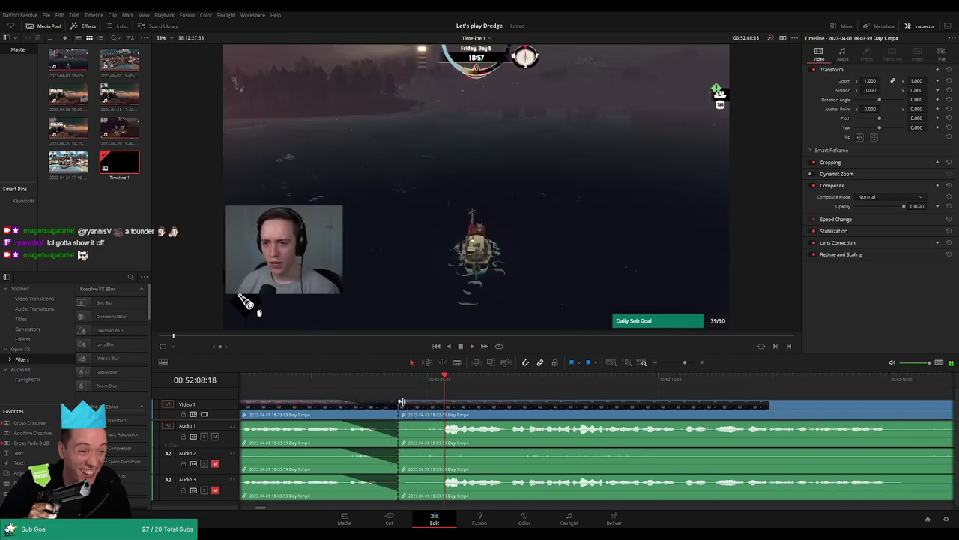
# Fade in the video and all three audio tracks of the clip after the cut over about 1 second and play it
pyautogui.moveTo(400, 401); pyautogui.dragTo(457, 402)
pyautogui.moveTo(400, 421)
pyautogui.mouseDown()
pyautogui.moveTo(415, 422)
pyautogui.moveTo(399, 423)
pyautogui.mouseUp()
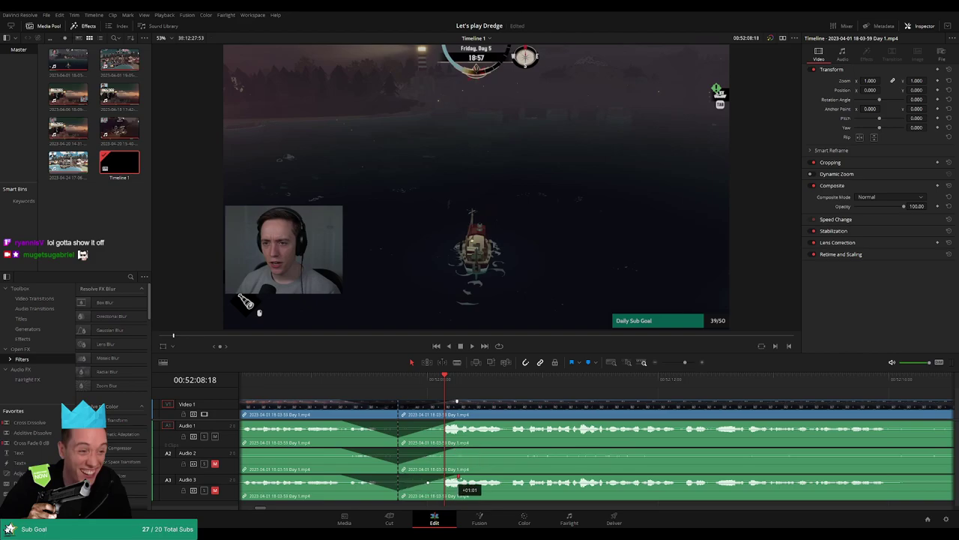
pyautogui.press('space')
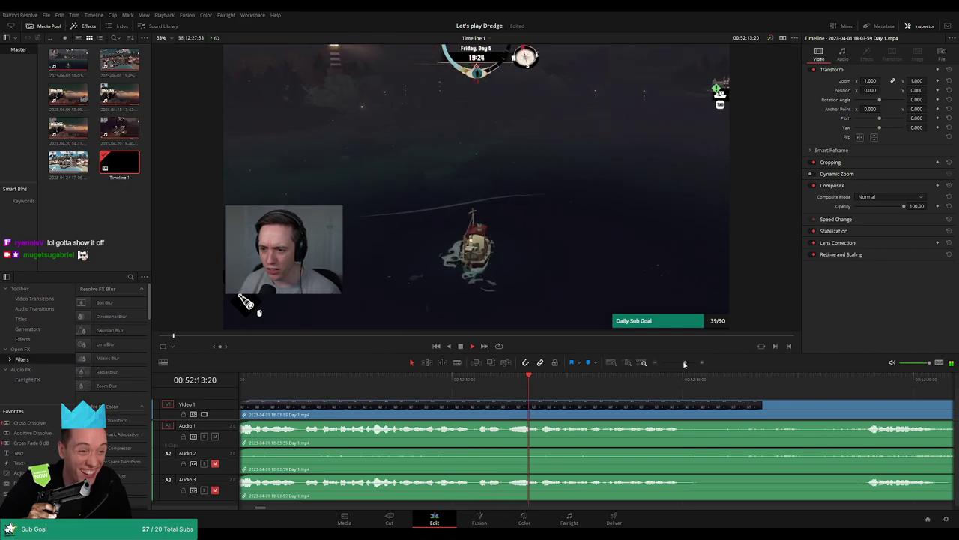
# Separate the remainder of the first recording from the first episode and move it to start at 02:00:00:00
pyautogui.moveTo(684, 362); pyautogui.dragTo(656, 362)
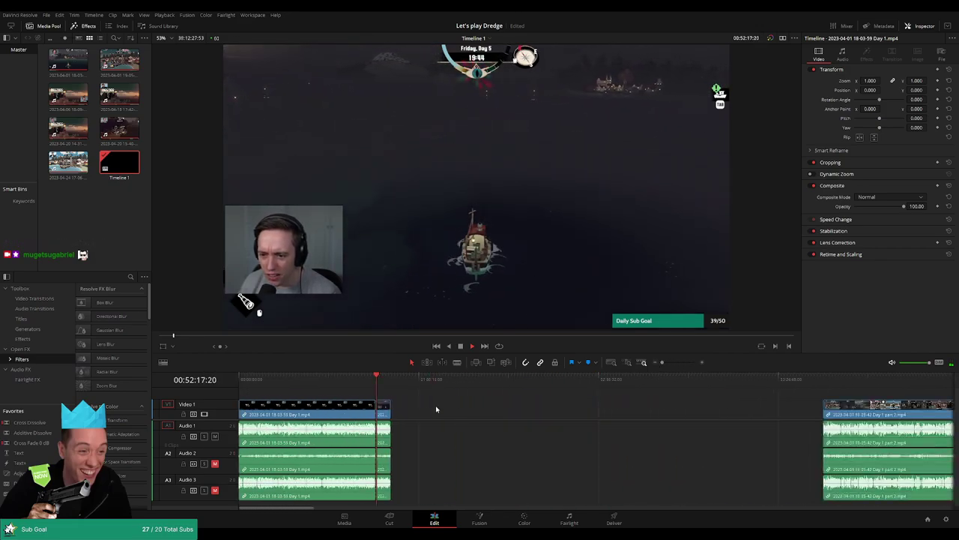
pyautogui.press('Home')
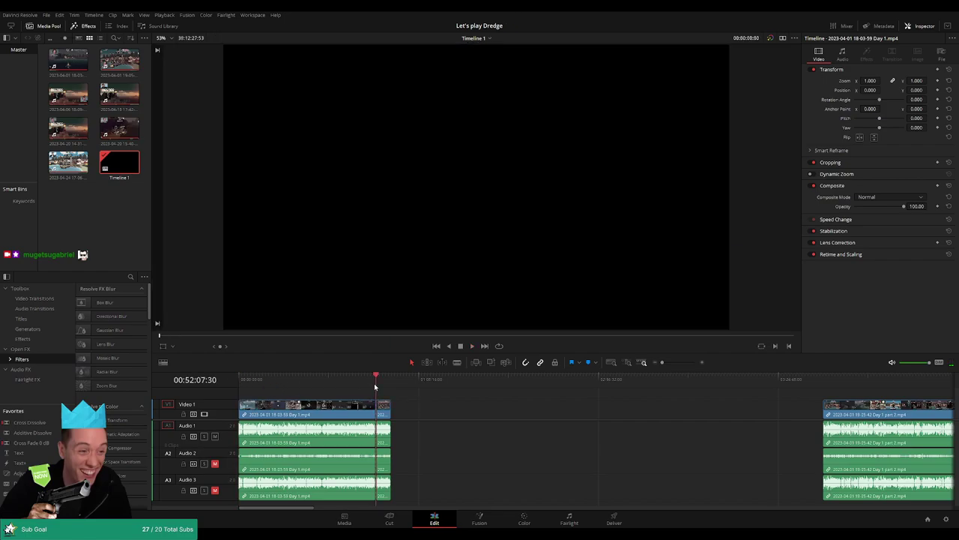
pyautogui.moveTo(384, 411); pyautogui.dragTo(599, 411)
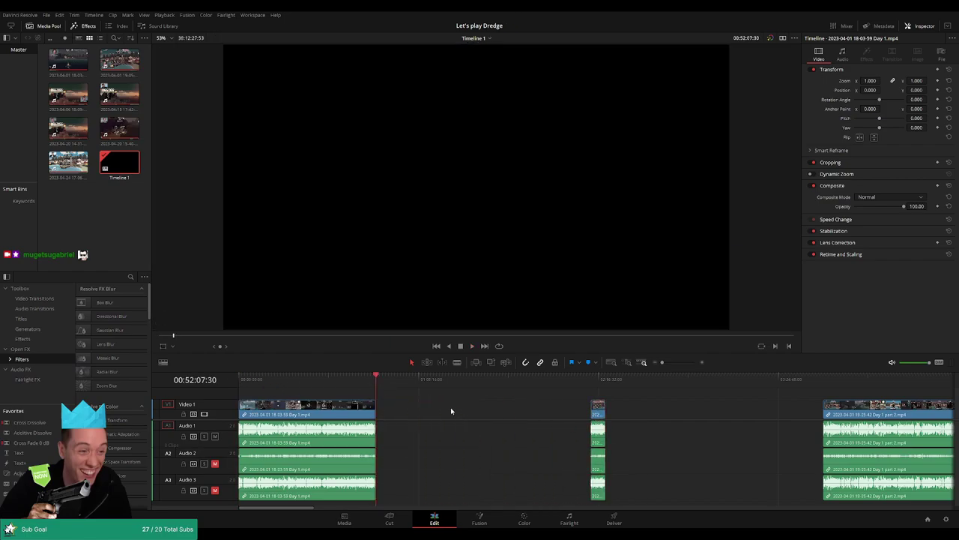
pyautogui.click(411, 407)
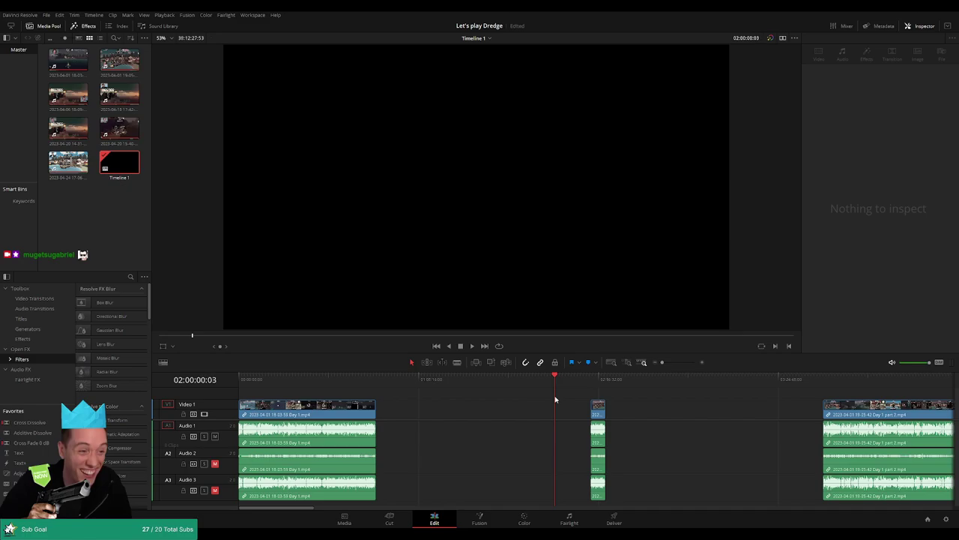
pyautogui.moveTo(597, 412); pyautogui.dragTo(562, 412)
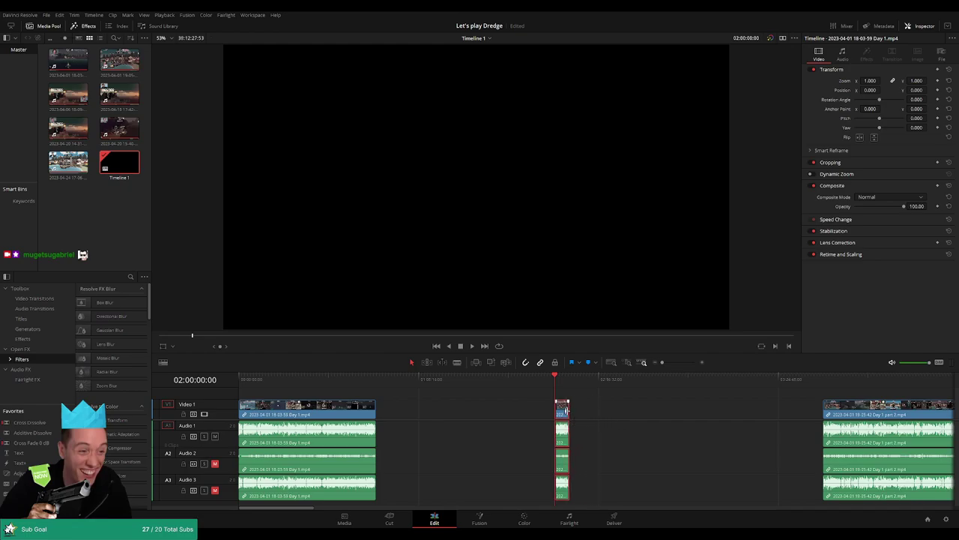
# Place the Day 1 part 2 clip directly after the remainder of the first recording and check the second episode's opening
pyautogui.moveTo(864, 414); pyautogui.dragTo(596, 414)
pyautogui.press('space')
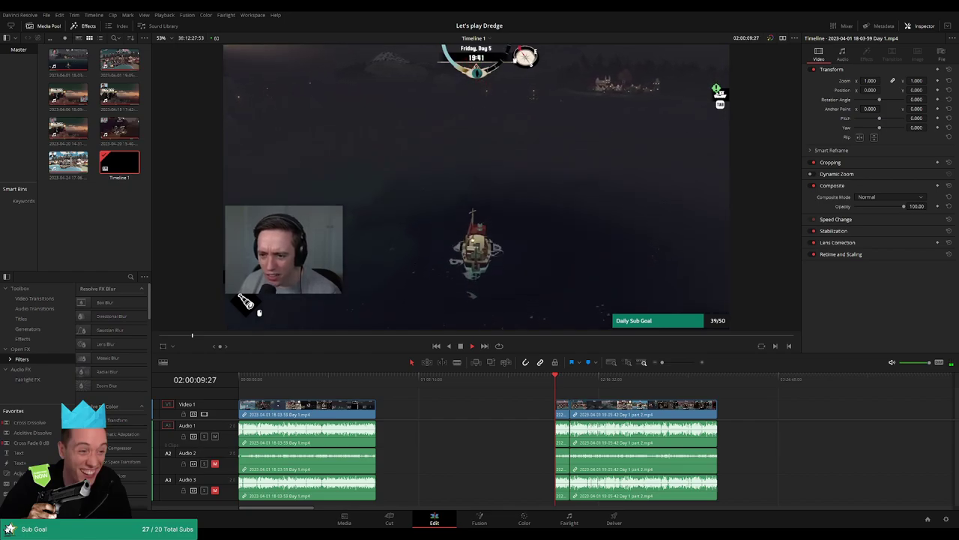
pyautogui.scroll(5, 557, 400)
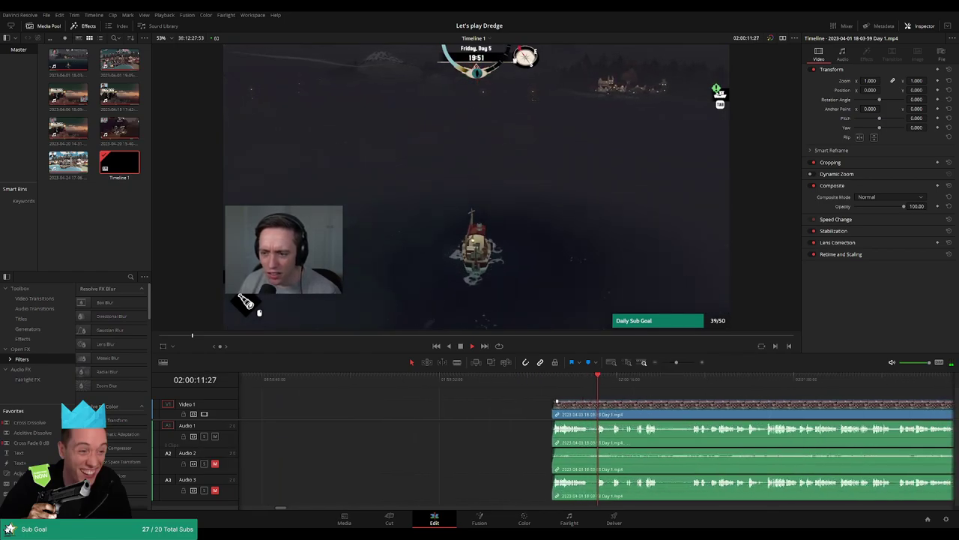
pyautogui.hscroll(3, 634, 398)
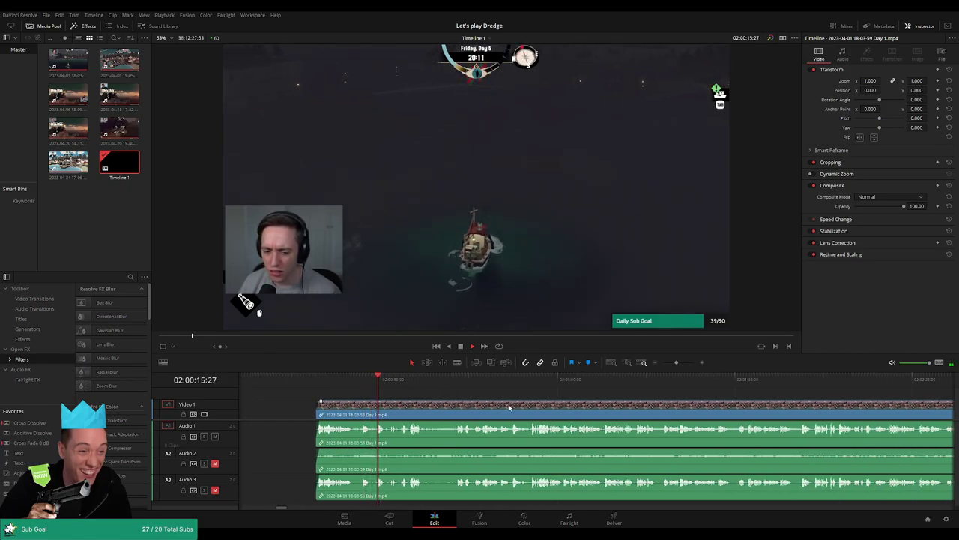
pyautogui.scroll(-5, 670, 382)
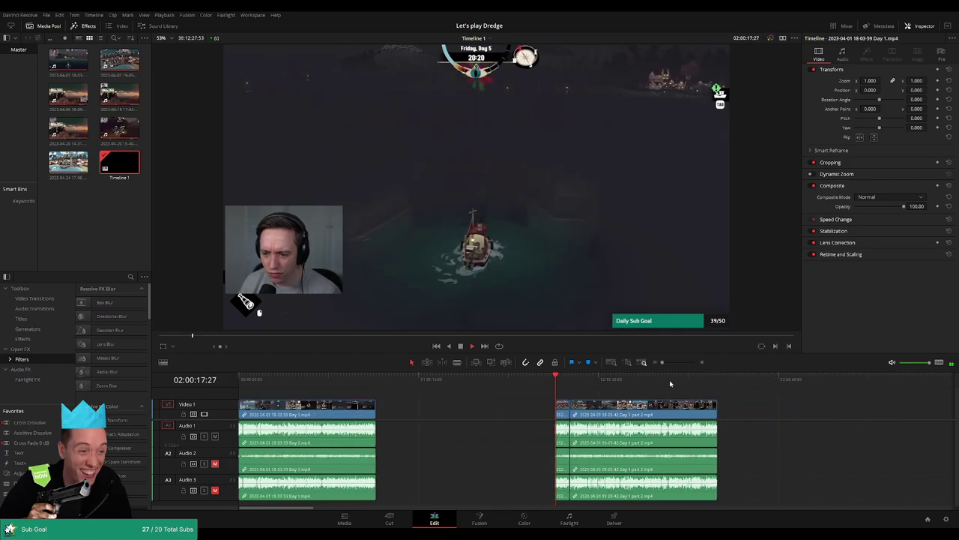
pyautogui.click(709, 382)
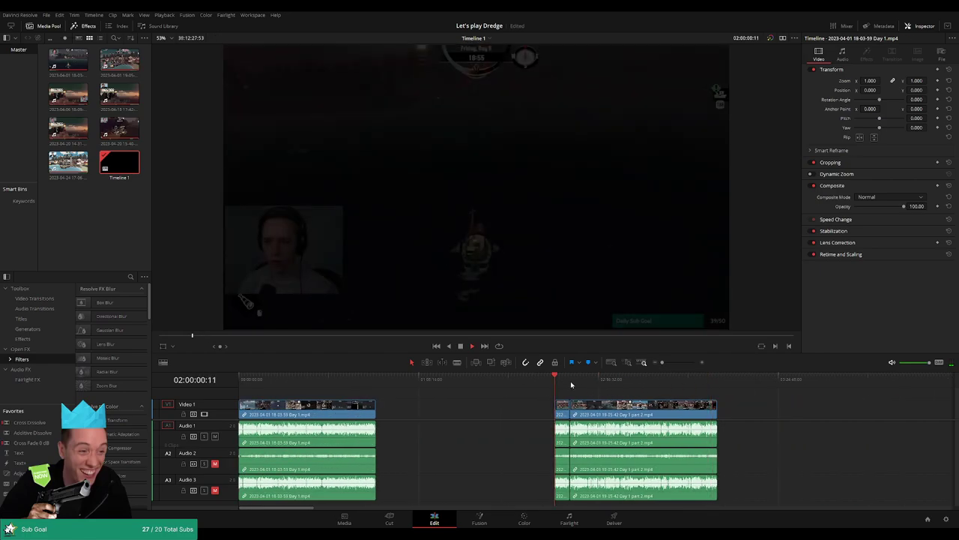
# Join the remainder and the Day 1 part 2 clip with video and audio transitions of about half a second and preview them
pyautogui.click(571, 383)
pyautogui.moveTo(663, 363); pyautogui.dragTo(680, 364)
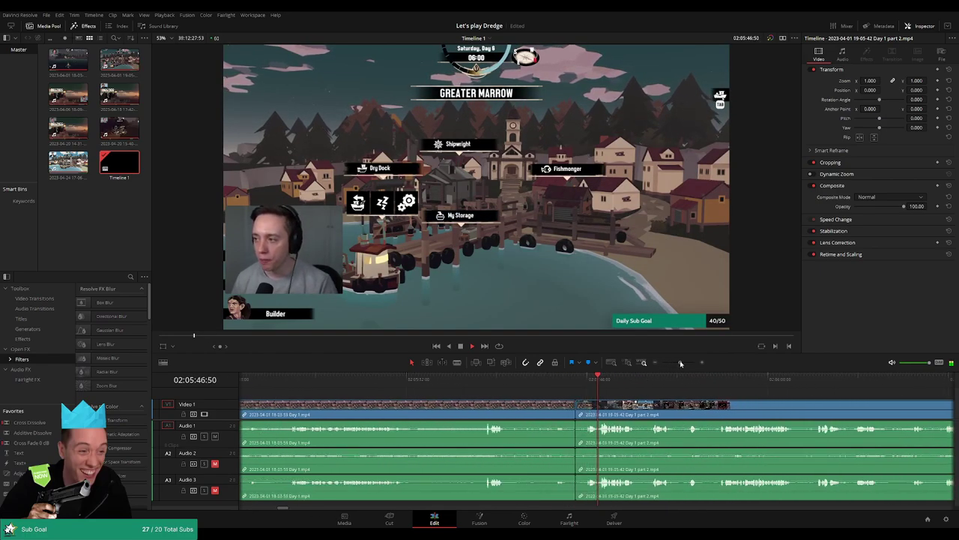
pyautogui.click(547, 386)
pyautogui.hscroll(-1, 577, 402)
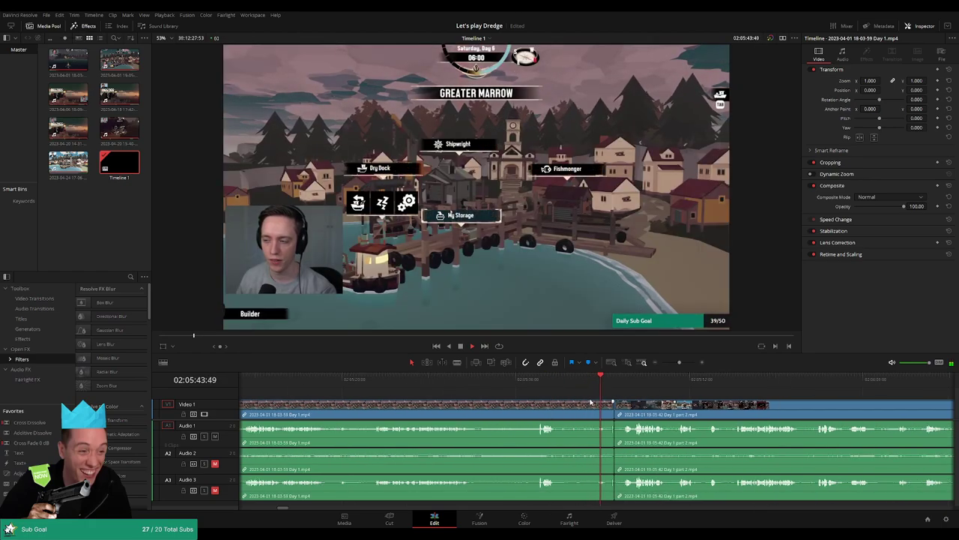
pyautogui.press('space')
pyautogui.moveTo(679, 364); pyautogui.dragTo(685, 362)
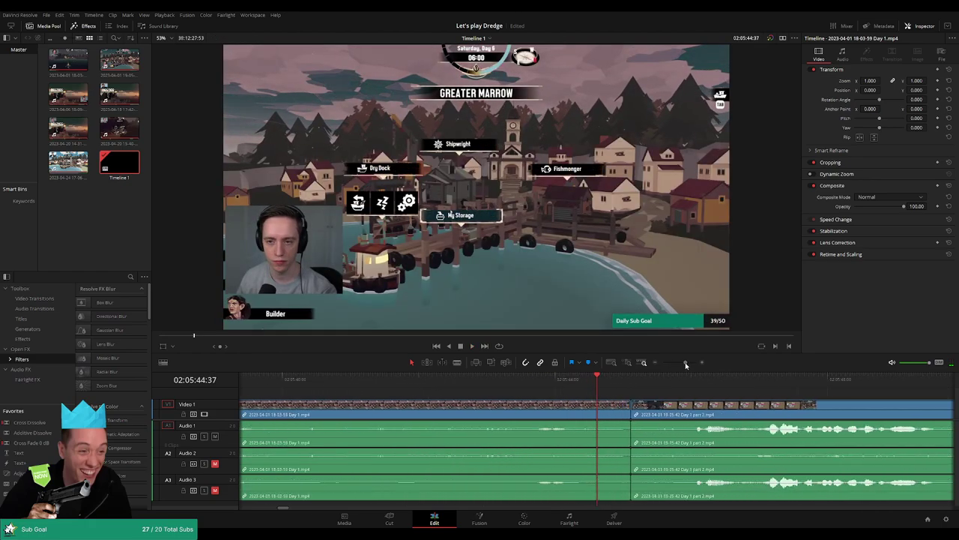
pyautogui.click(629, 412)
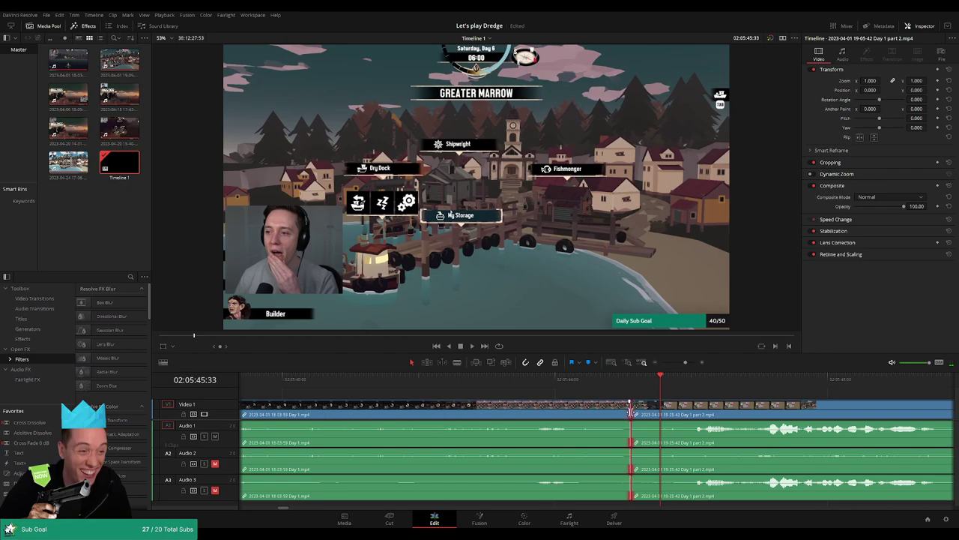
pyautogui.moveTo(629, 411); pyautogui.dragTo(604, 402)
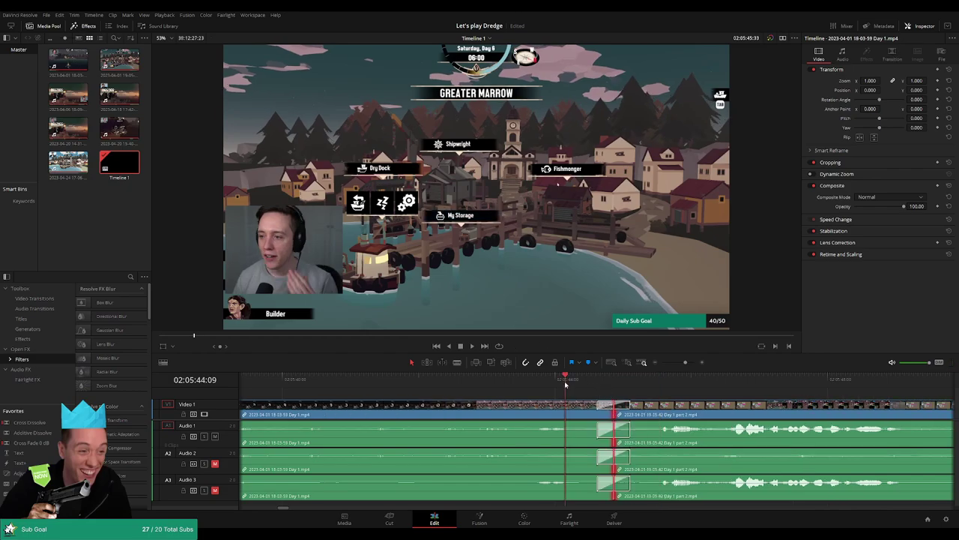
pyautogui.press('space')
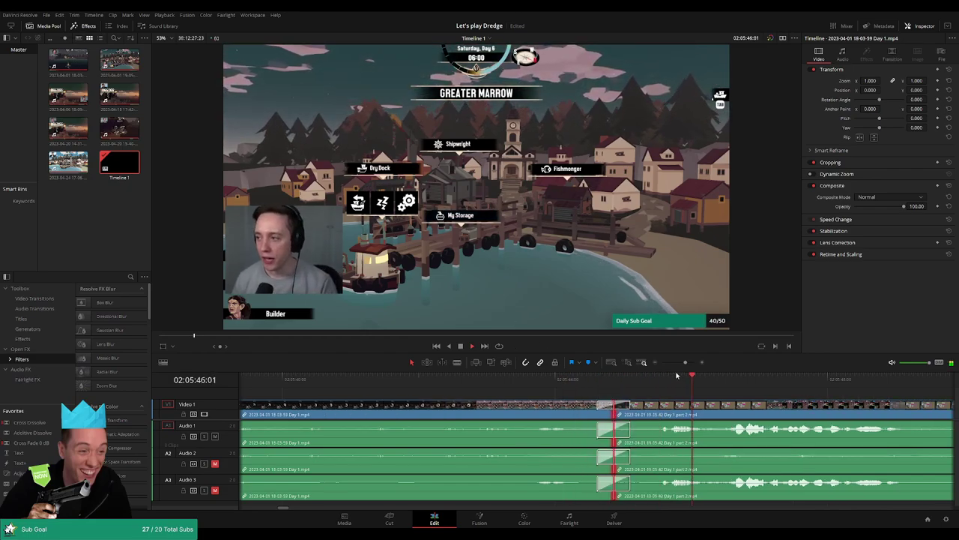
# Review the Day 1 part 2 footage from the join to about 02:27:00 on the timeline
pyautogui.moveTo(685, 363); pyautogui.dragTo(664, 364)
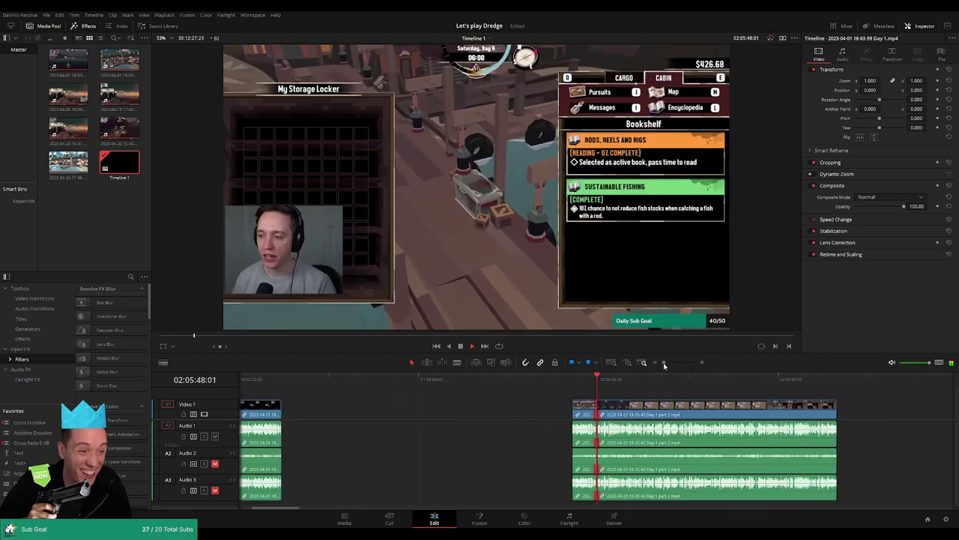
pyautogui.hscroll(3, 602, 400)
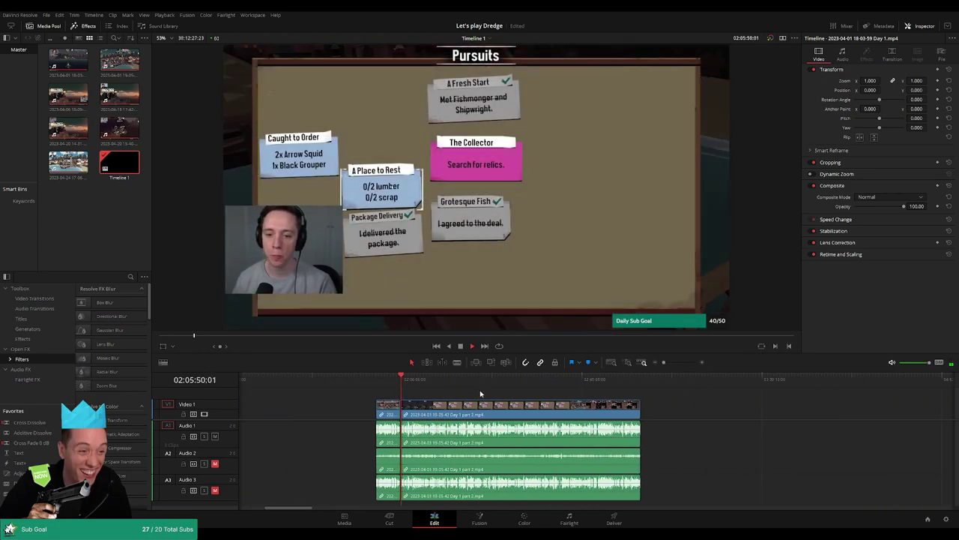
pyautogui.hscroll(1, 464, 391)
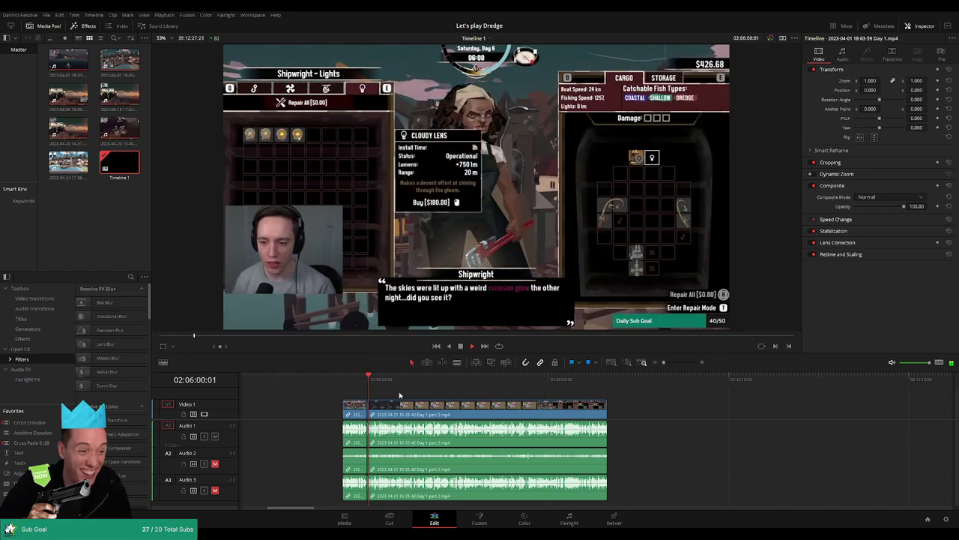
pyautogui.click(670, 363)
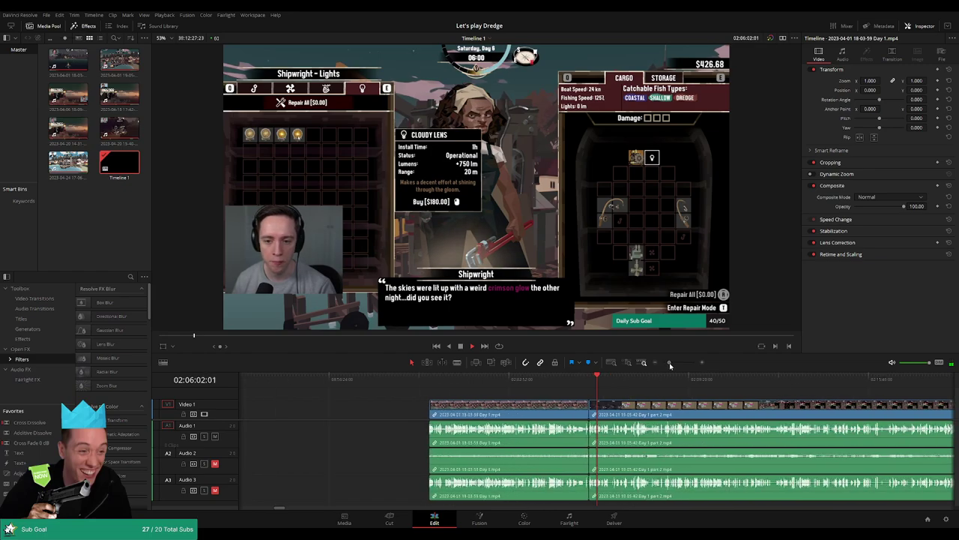
pyautogui.hscroll(5, 510, 406)
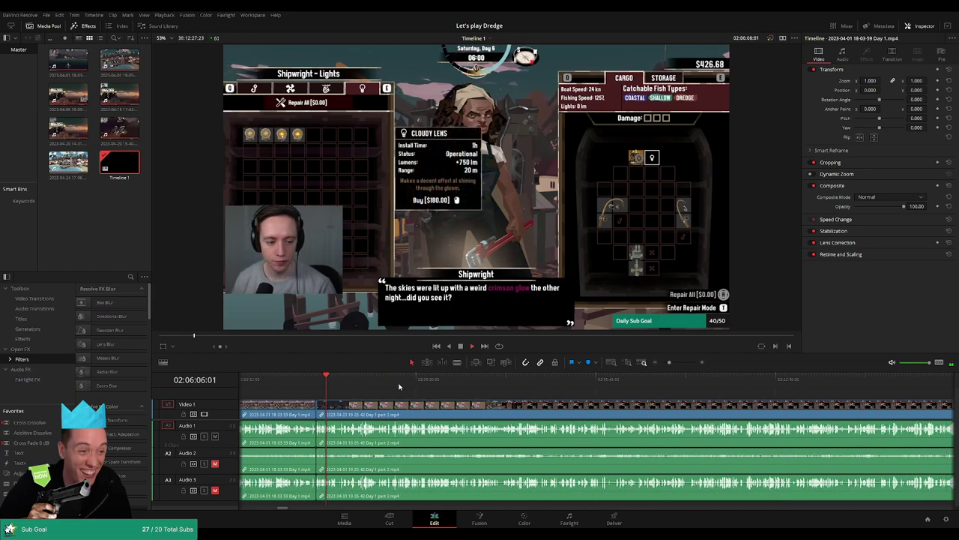
pyautogui.moveTo(327, 380); pyautogui.dragTo(617, 395)
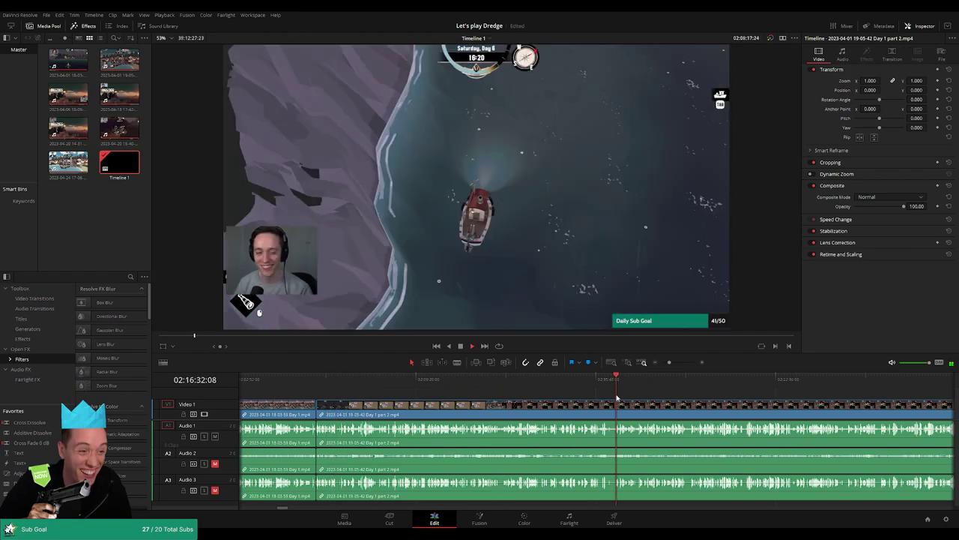
pyautogui.hscroll(5, 666, 412)
pyautogui.moveTo(448, 385); pyautogui.dragTo(654, 379)
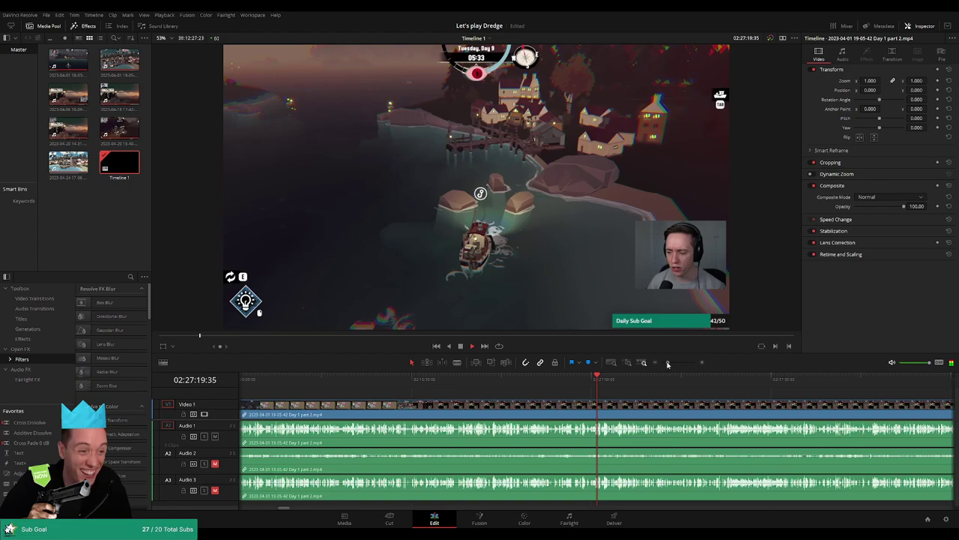
# Examine the Day 1 part 2 footage around 02:51:40 to 02:51:57 for a place to end the second episode
pyautogui.moveTo(668, 363); pyautogui.dragTo(662, 363)
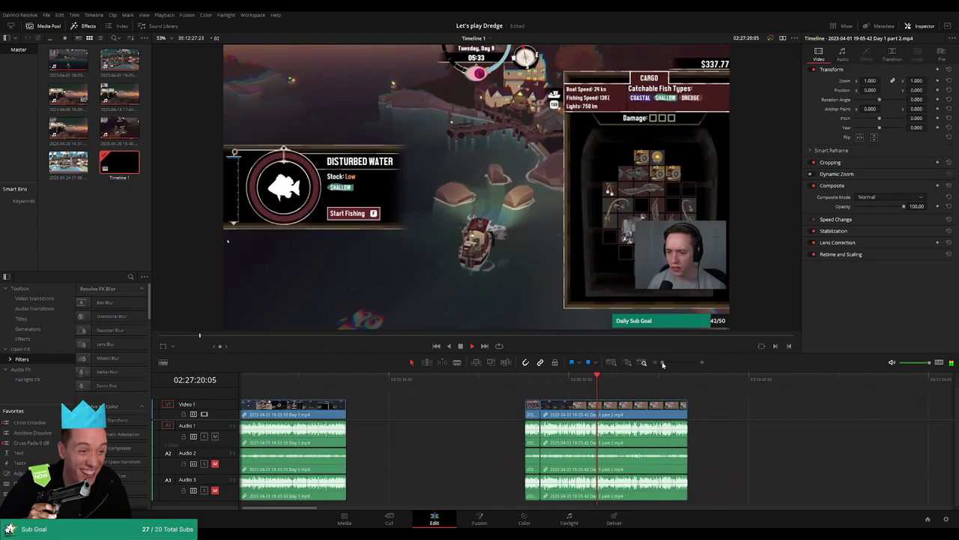
pyautogui.hscroll(2, 464, 397)
pyautogui.click(431, 383)
pyautogui.moveTo(431, 383); pyautogui.dragTo(450, 382)
pyautogui.click(452, 382)
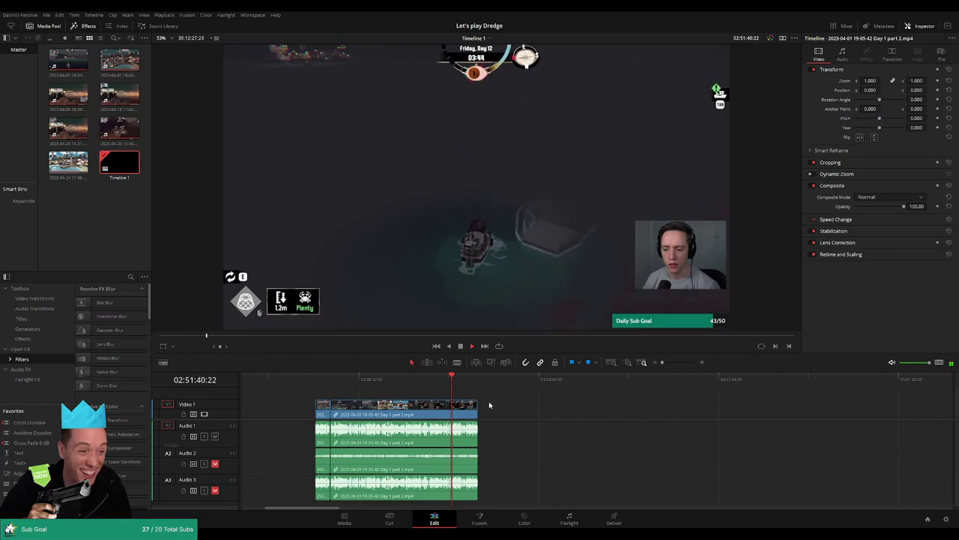
pyautogui.scroll(6, 490, 404)
pyautogui.click(617, 381)
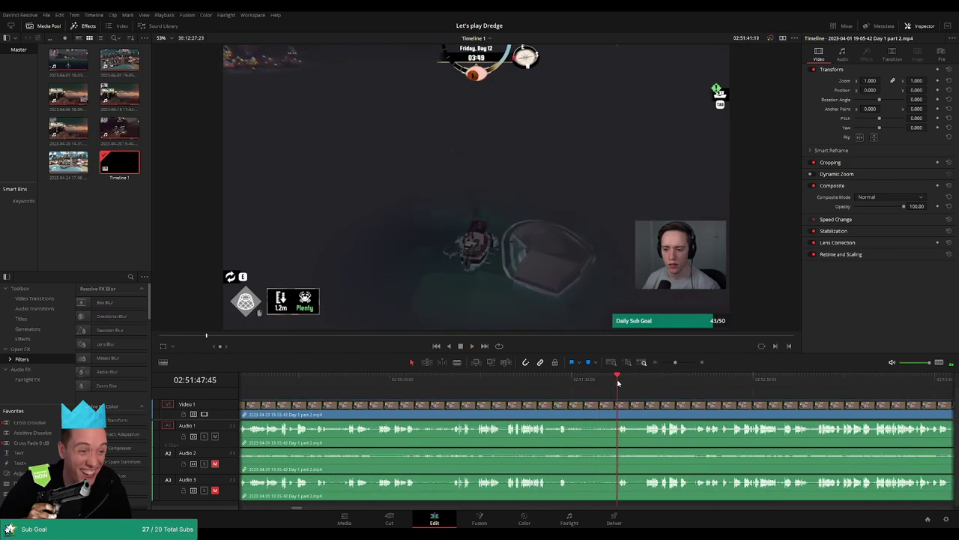
pyautogui.scroll(1, 630, 401)
pyautogui.scroll(1, 628, 398)
pyautogui.click(658, 380)
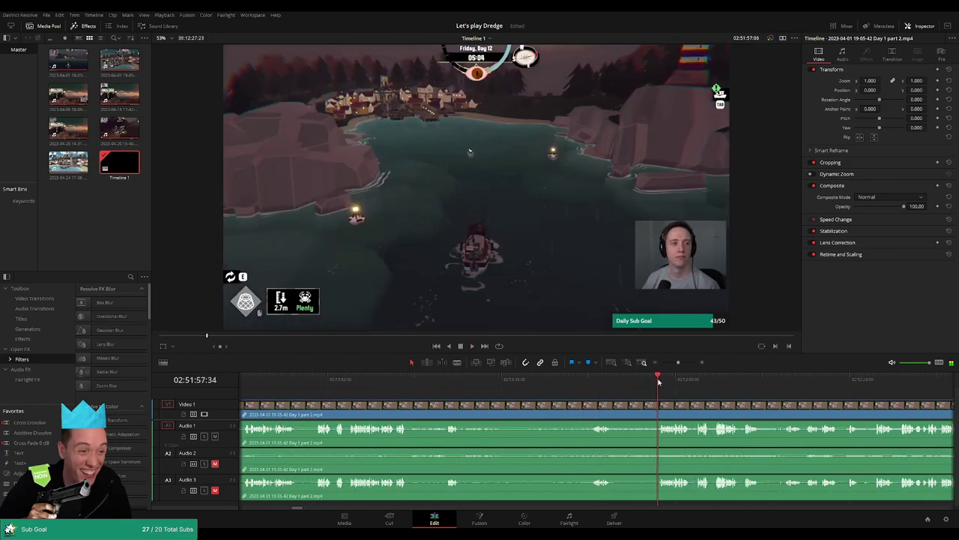
# Play through the harbour approach and the Mayor's dialogue up to about 02:52:51, checking for a pause in the commentary
pyautogui.scroll(1, 685, 405)
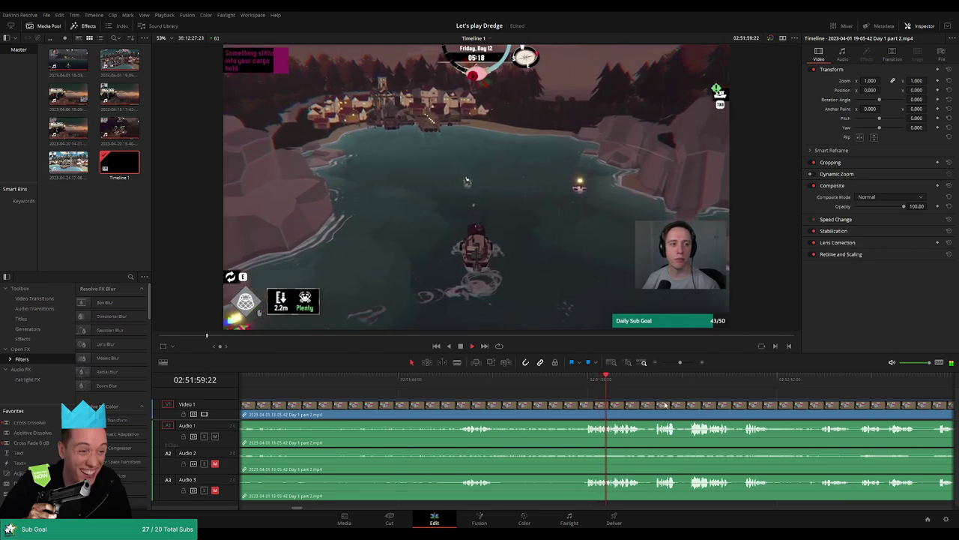
pyautogui.moveTo(664, 404); pyautogui.dragTo(463, 392)
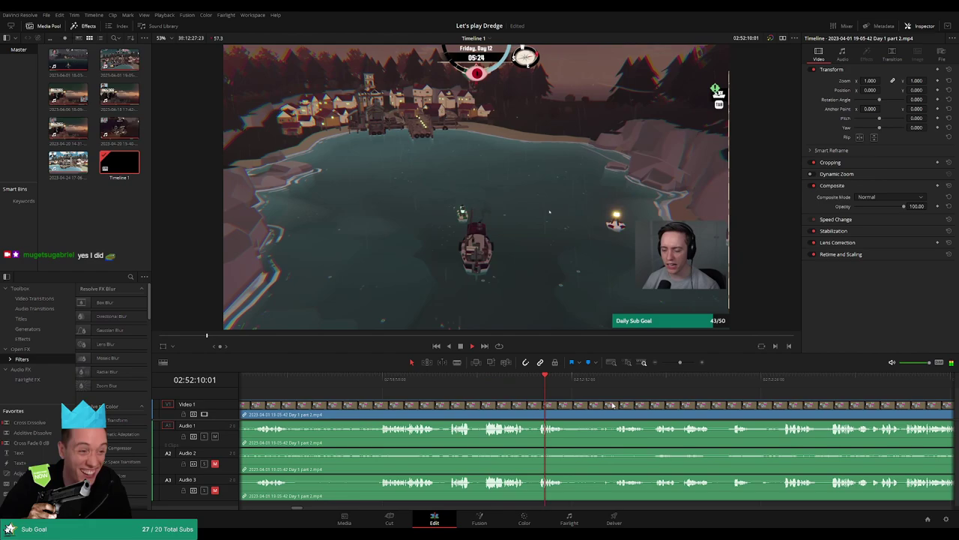
pyautogui.moveTo(589, 401); pyautogui.dragTo(489, 395)
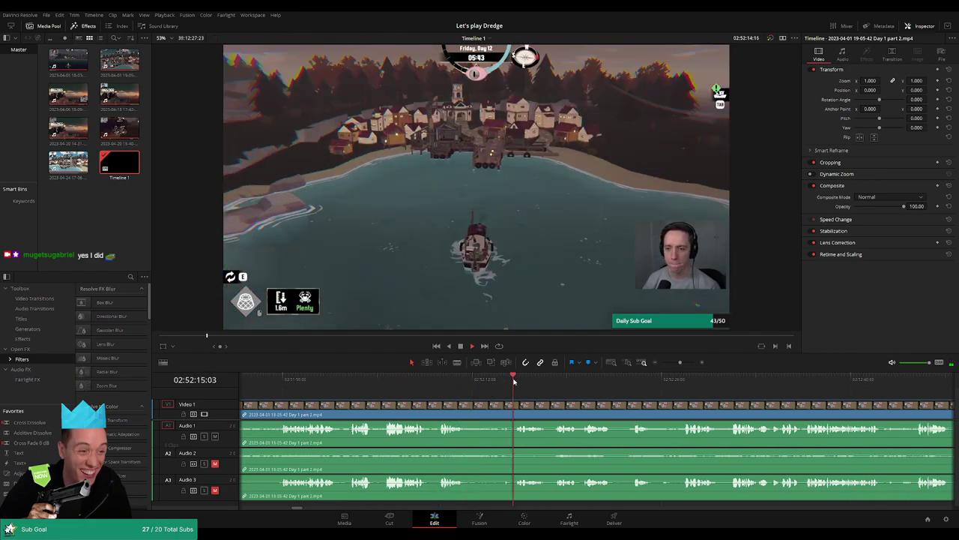
pyautogui.hscroll(2, 571, 399)
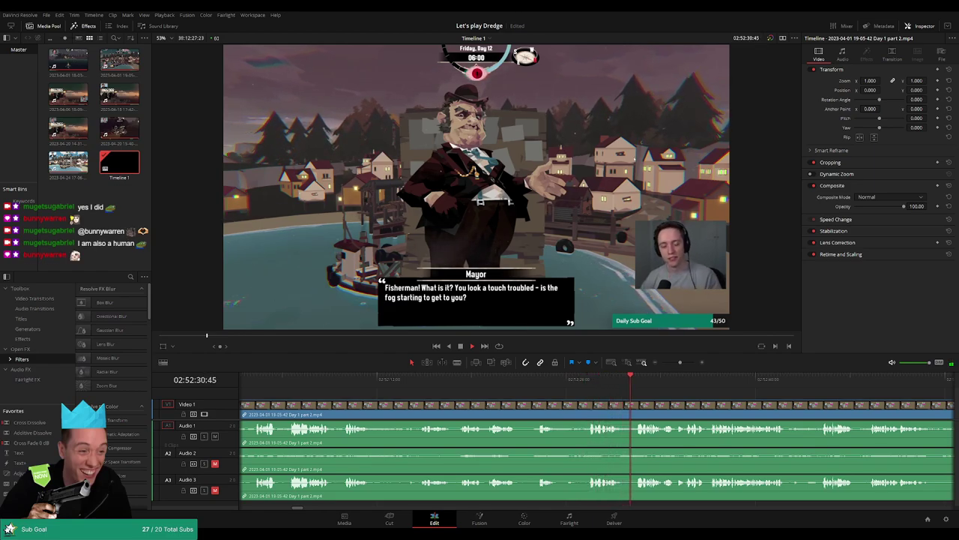
pyautogui.hscroll(4, 435, 387)
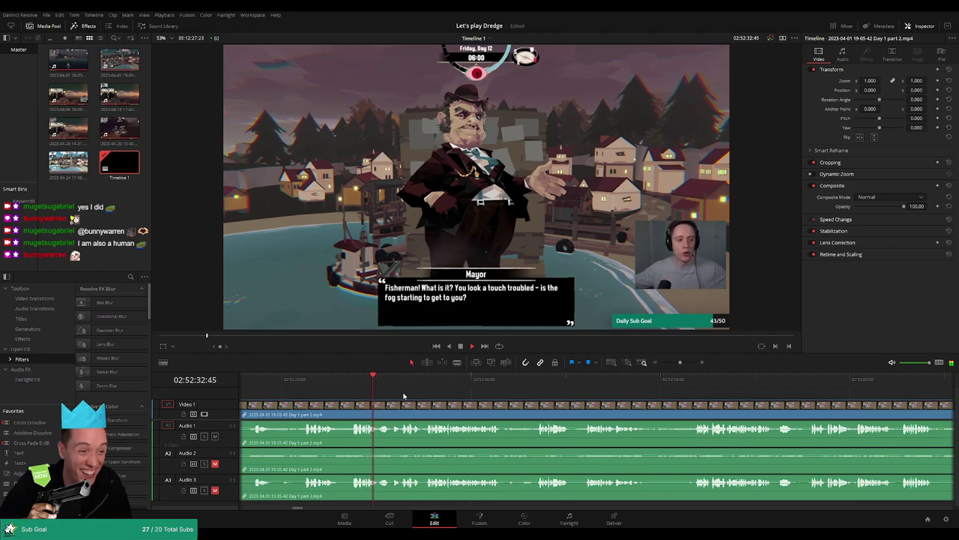
pyautogui.hscroll(2, 412, 397)
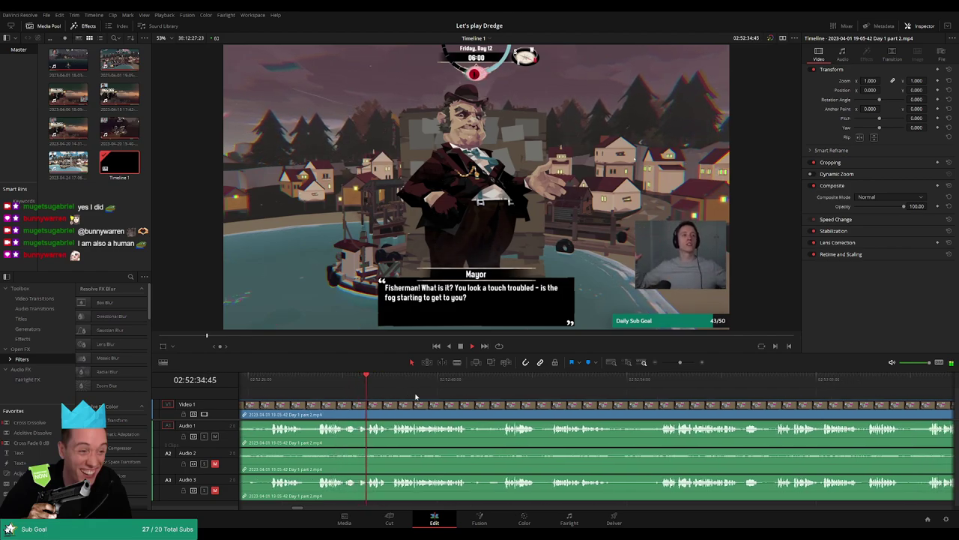
pyautogui.hscroll(1, 441, 398)
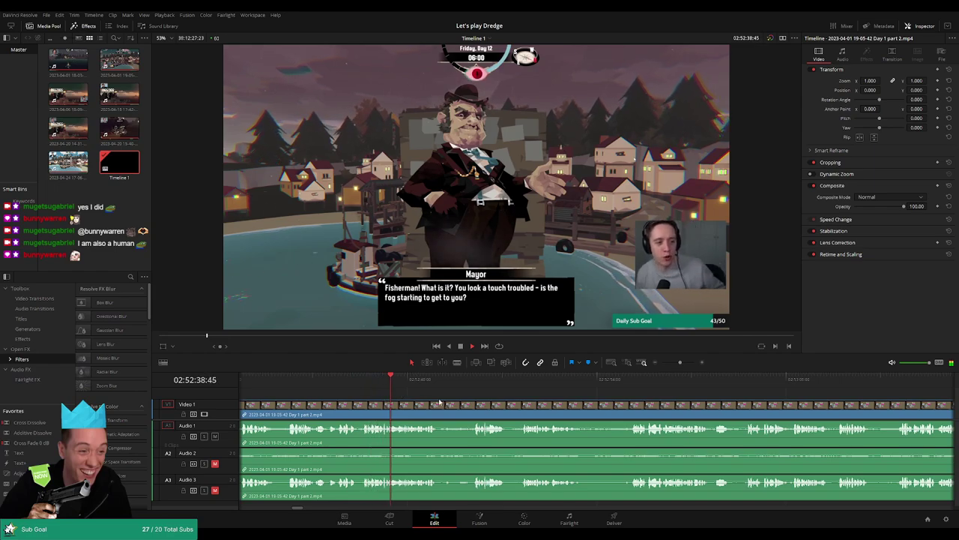
pyautogui.scroll(2, 522, 412)
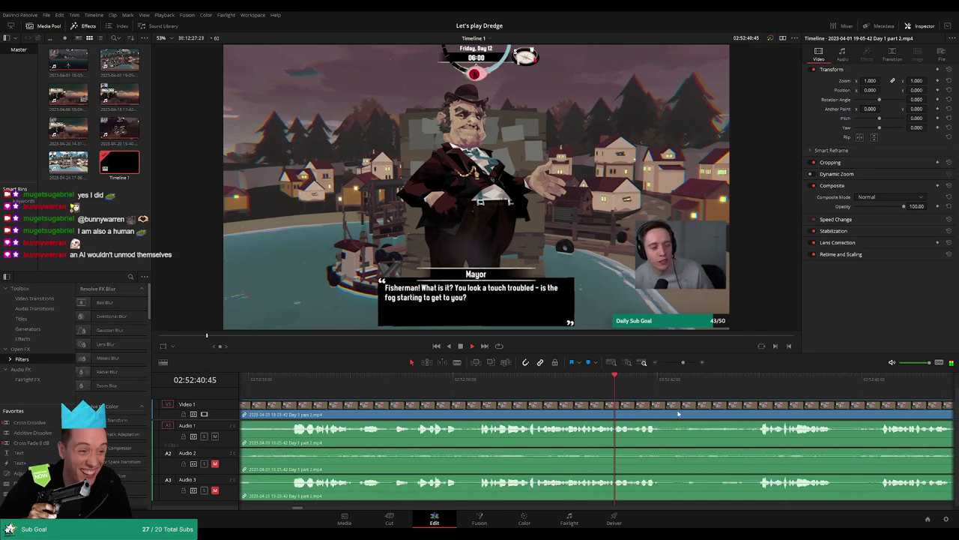
pyautogui.moveTo(679, 413); pyautogui.dragTo(434, 392)
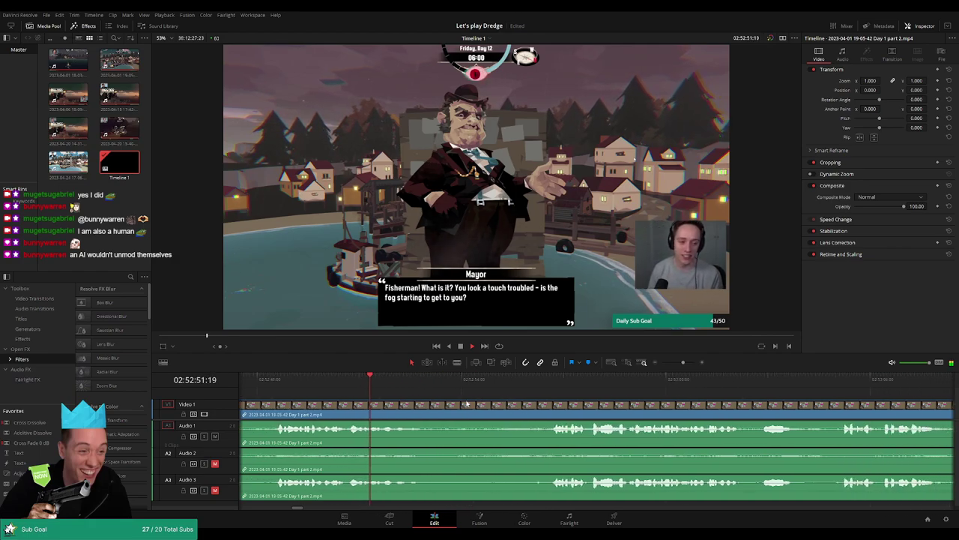
# Split the Day 1 part 2 clip on all tracks at 02:52:56:00, just before the speech resumes, and check the cut
pyautogui.click(550, 382)
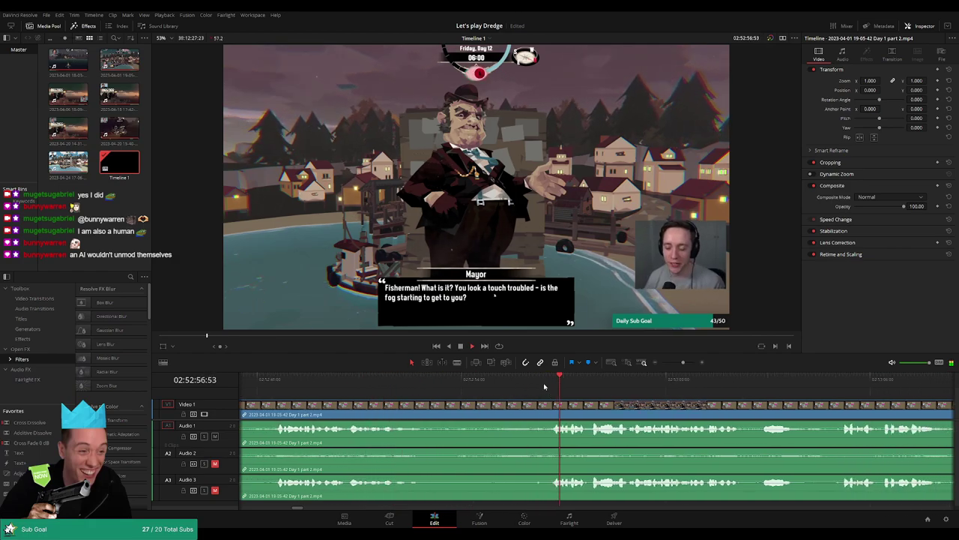
pyautogui.click(551, 382)
pyautogui.scroll(1, 551, 396)
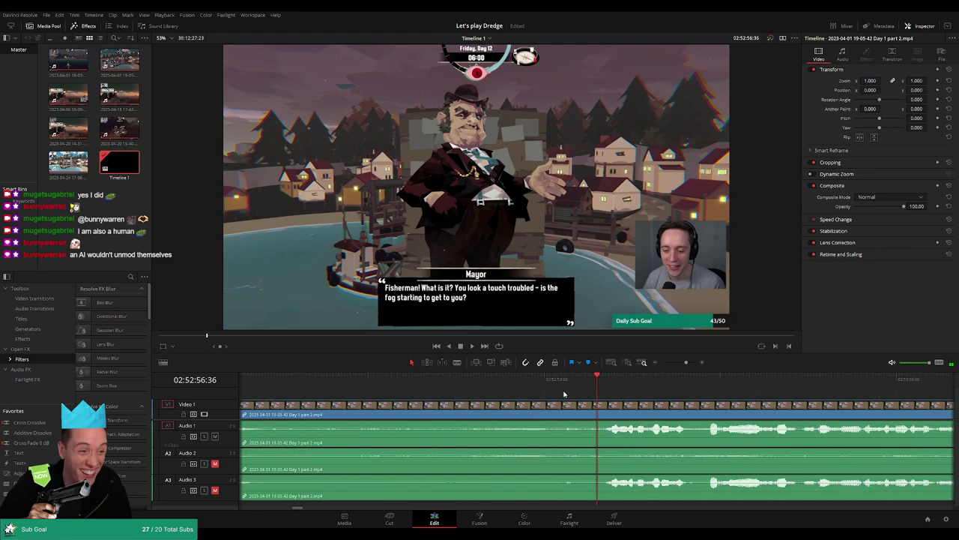
pyautogui.moveTo(604, 385); pyautogui.dragTo(545, 386)
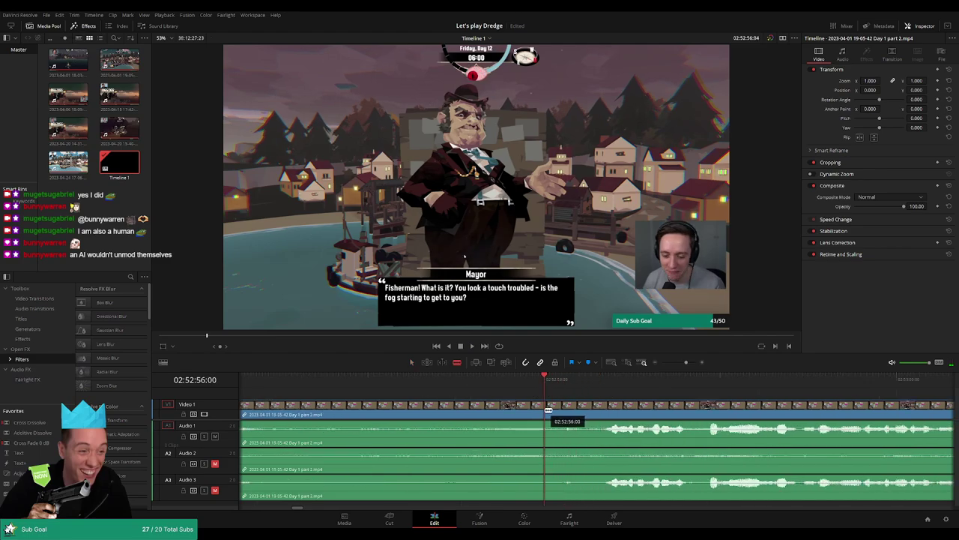
pyautogui.click(548, 412)
pyautogui.press('space')
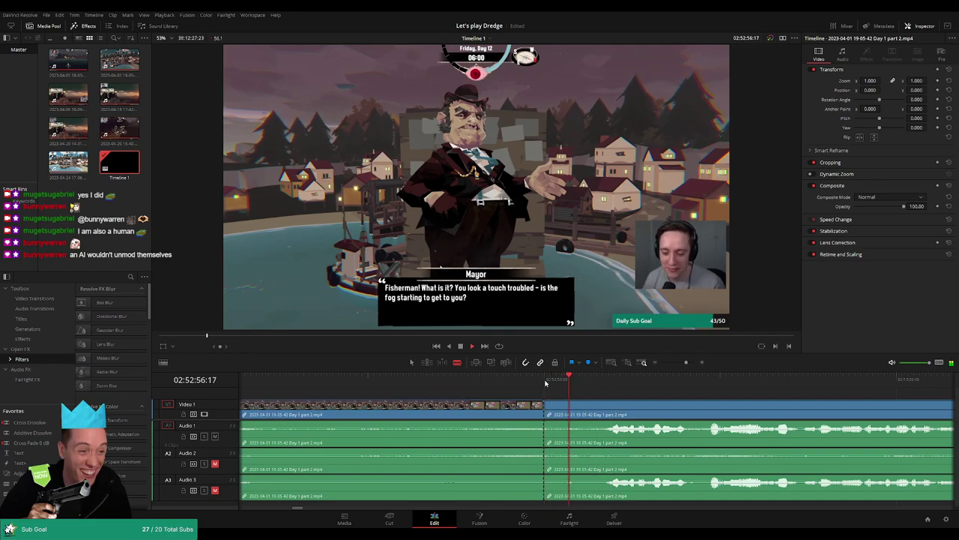
pyautogui.press('space')
pyautogui.click(549, 384)
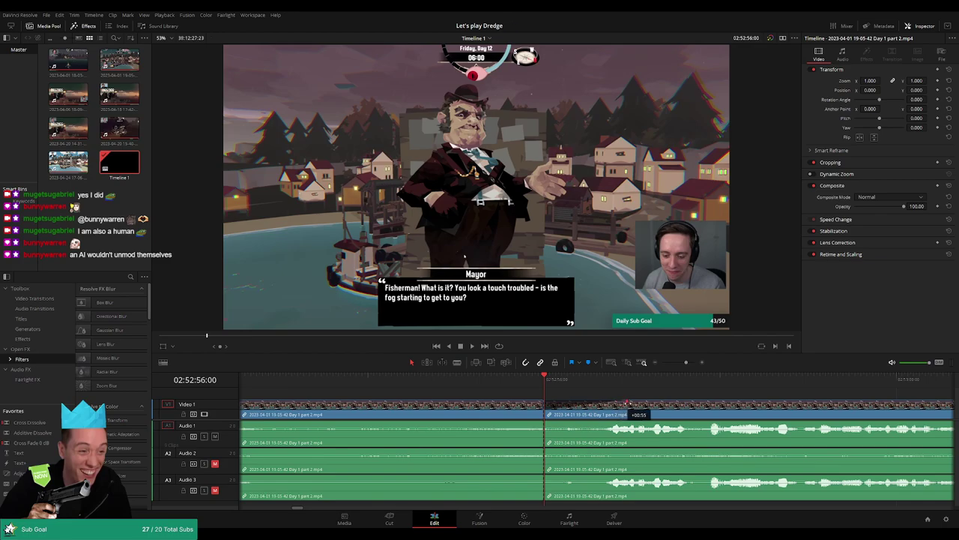
# Add fade-outs and fade-ins of about one second on both sides of the 02:52:56:00 cut for the video and all three audio tracks
pyautogui.moveTo(634, 406); pyautogui.dragTo(634, 406)
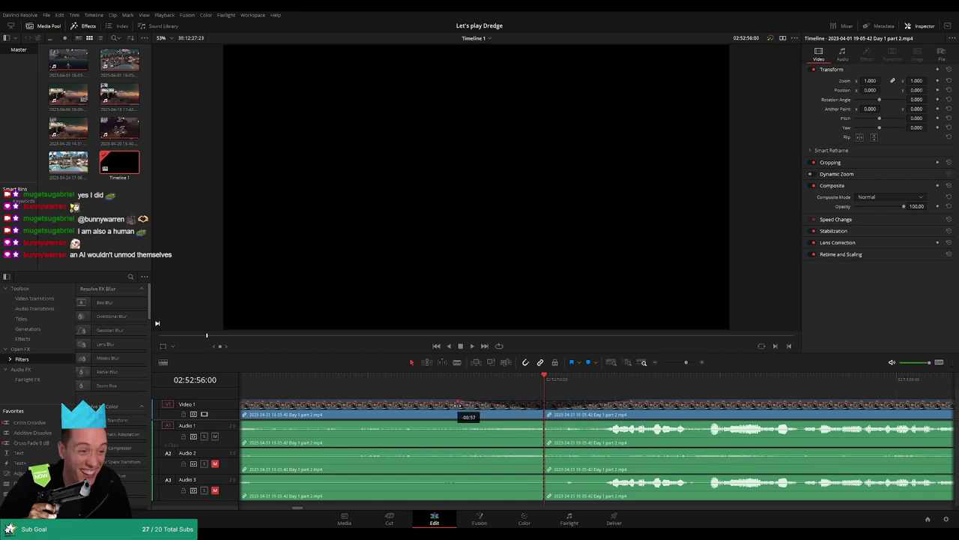
pyautogui.moveTo(543, 425); pyautogui.dragTo(454, 423)
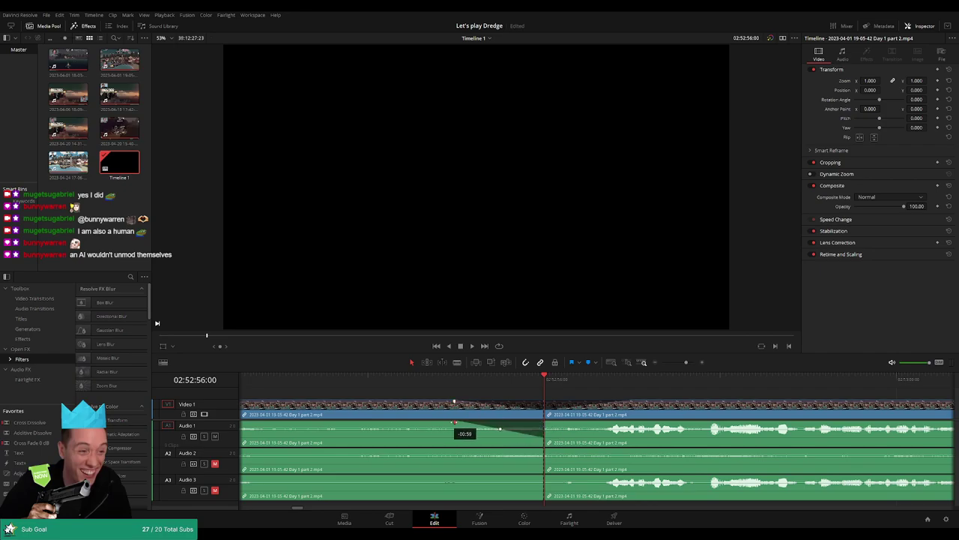
pyautogui.moveTo(545, 422); pyautogui.dragTo(607, 423)
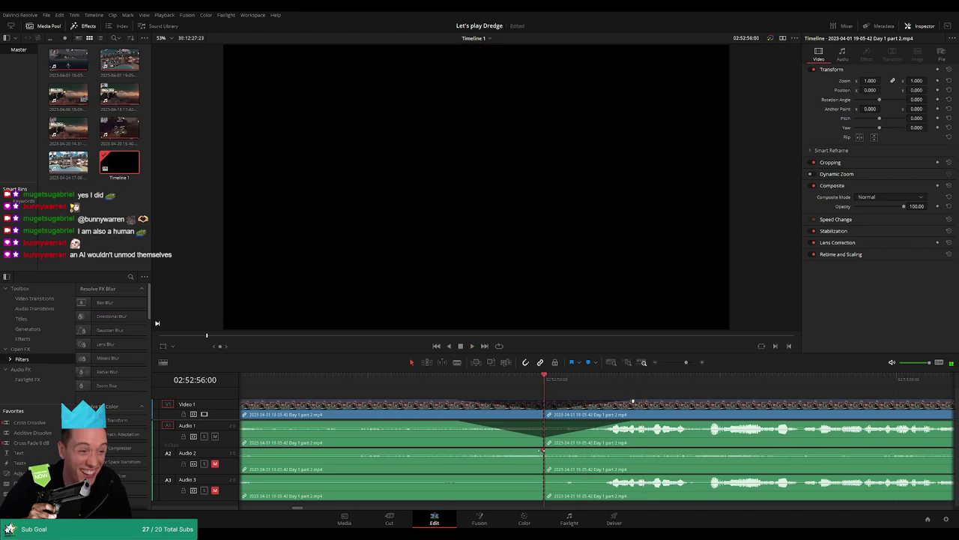
pyautogui.moveTo(542, 450); pyautogui.dragTo(461, 450)
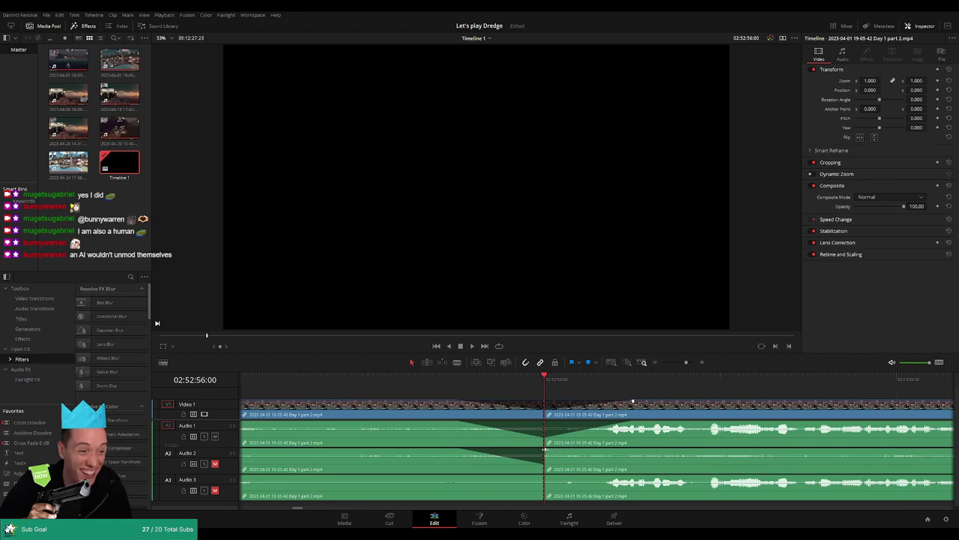
pyautogui.moveTo(545, 449); pyautogui.dragTo(622, 450)
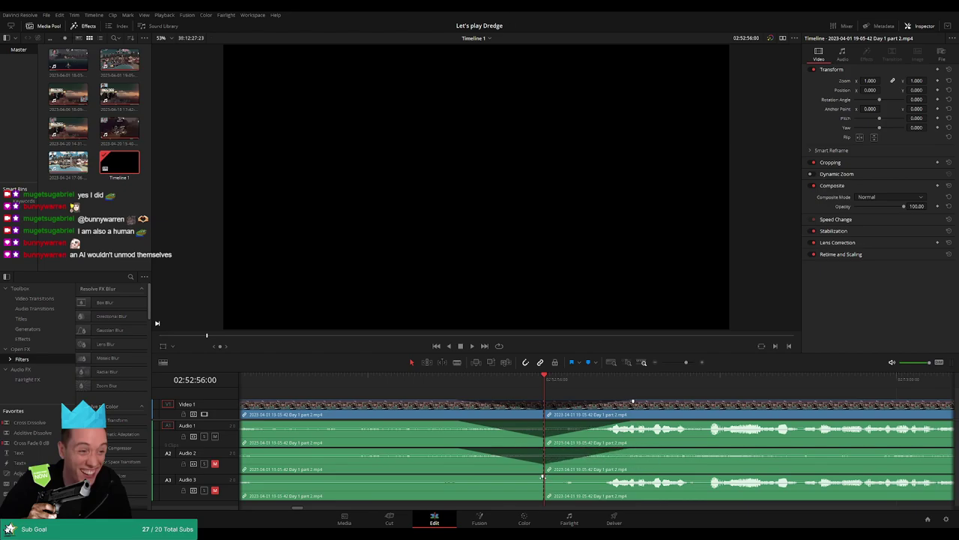
pyautogui.moveTo(542, 477); pyautogui.dragTo(463, 478)
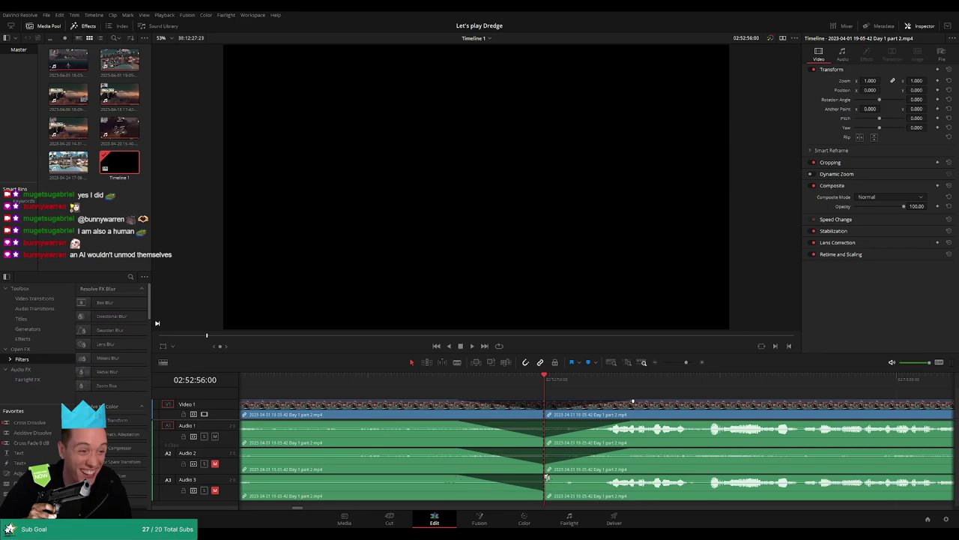
pyautogui.moveTo(546, 477); pyautogui.dragTo(636, 476)
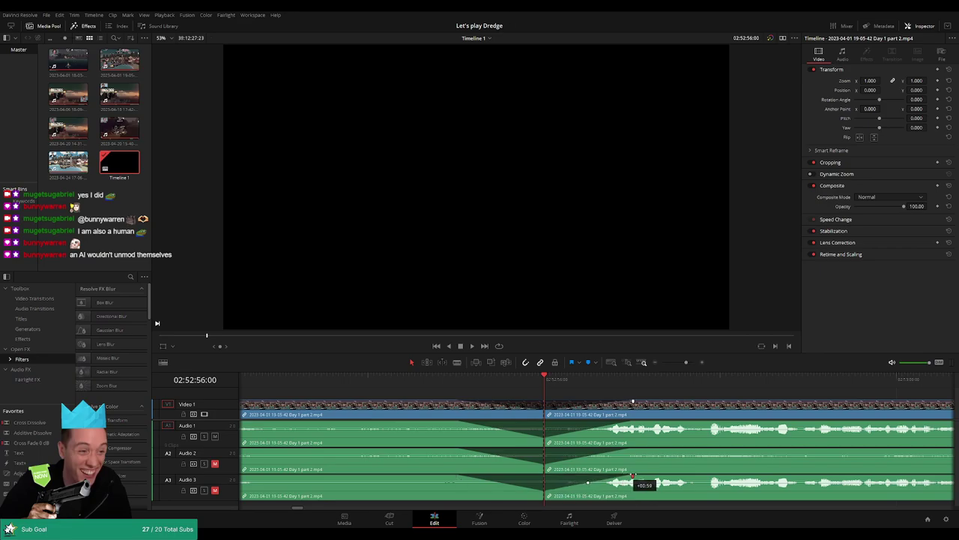
# Review the footage on both sides of the new cut, including the harbour arrival from about 02:52:03 to 02:52:25
pyautogui.moveTo(685, 363); pyautogui.dragTo(659, 367)
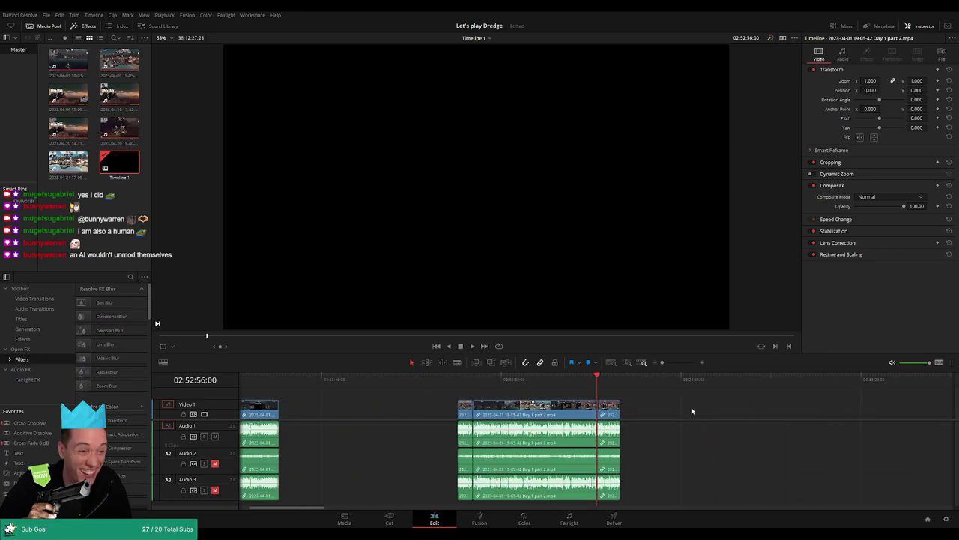
pyautogui.press('space')
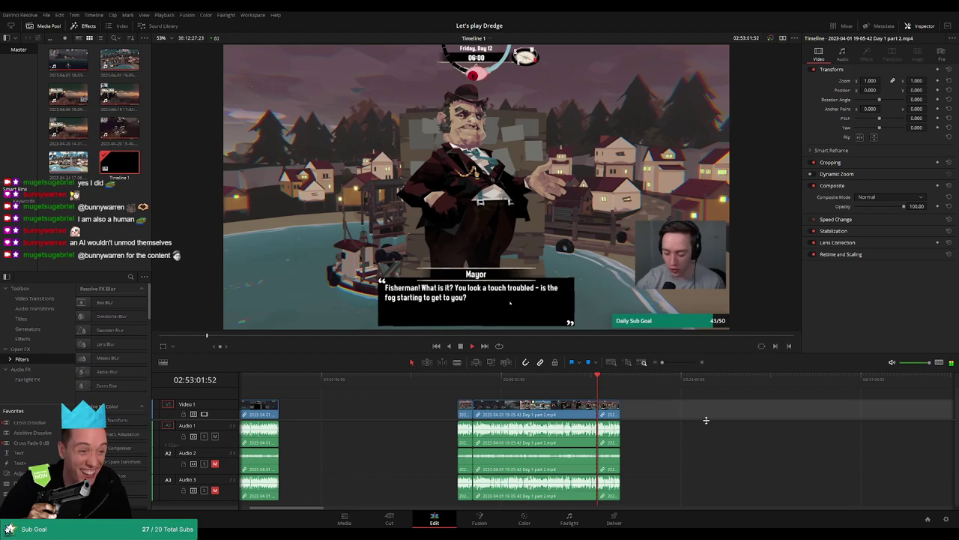
pyautogui.moveTo(655, 432); pyautogui.dragTo(493, 415)
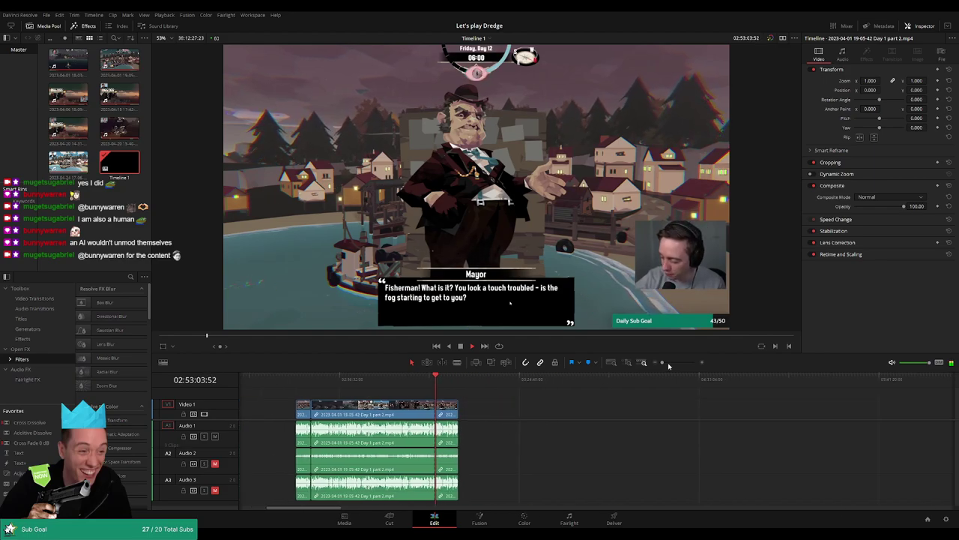
pyautogui.moveTo(669, 365)
pyautogui.mouseDown()
pyautogui.moveTo(661, 366)
pyautogui.moveTo(675, 367)
pyautogui.mouseUp()
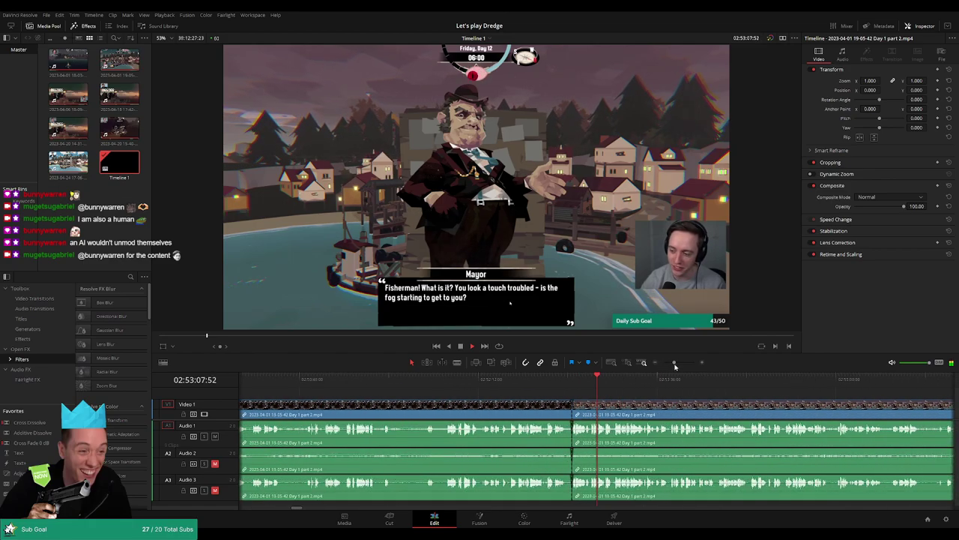
pyautogui.click(450, 389)
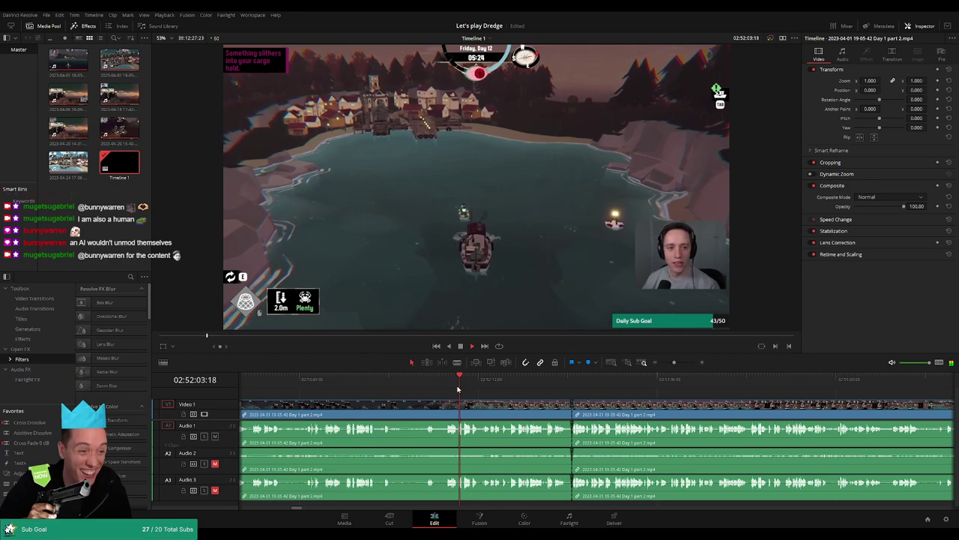
pyautogui.click(472, 387)
pyautogui.moveTo(472, 388); pyautogui.dragTo(483, 388)
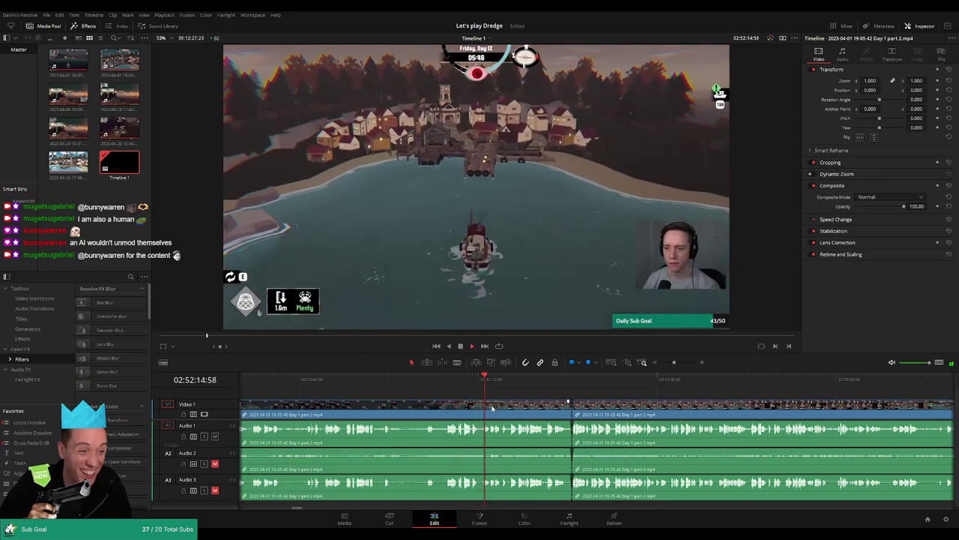
pyautogui.hotkey('ctrl', '=')
pyautogui.scroll(1, 607, 404)
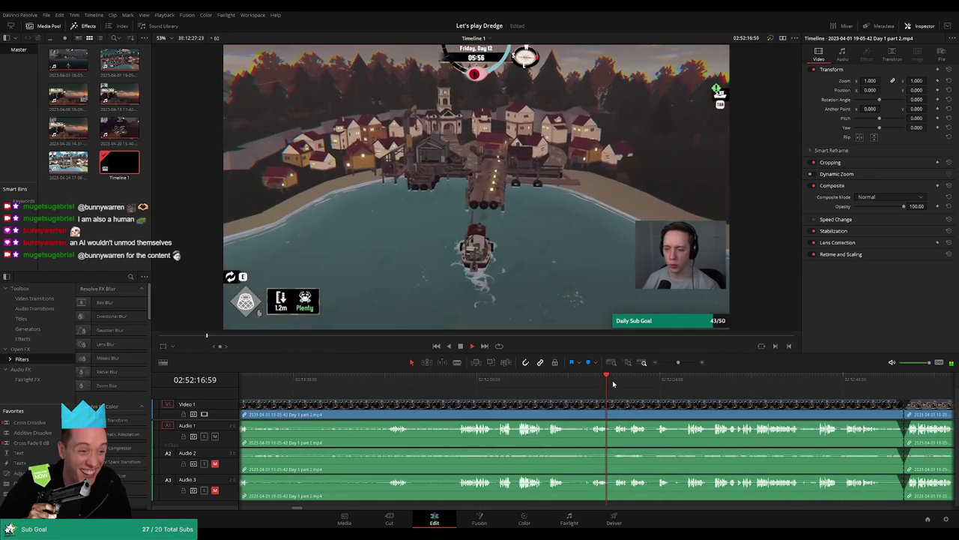
pyautogui.click(616, 379)
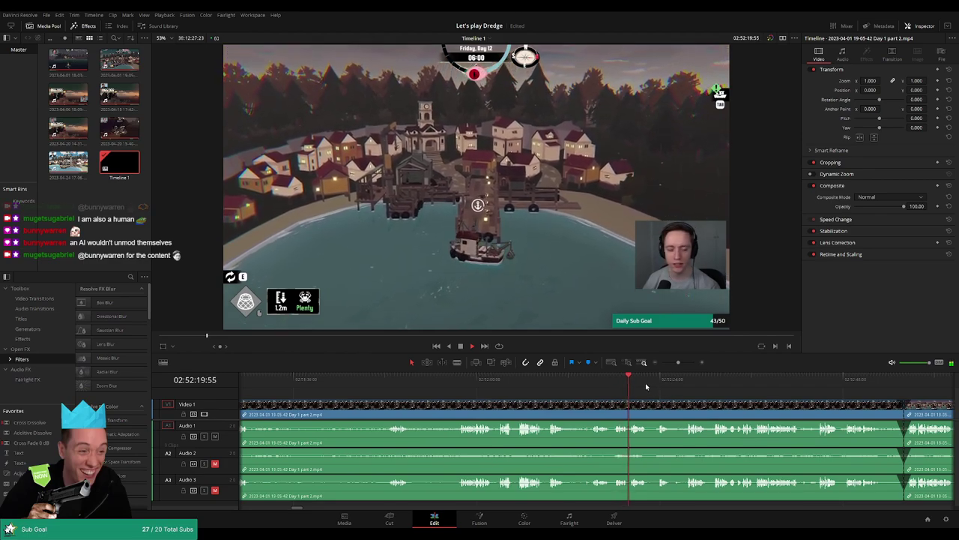
pyautogui.scroll(-3, 629, 401)
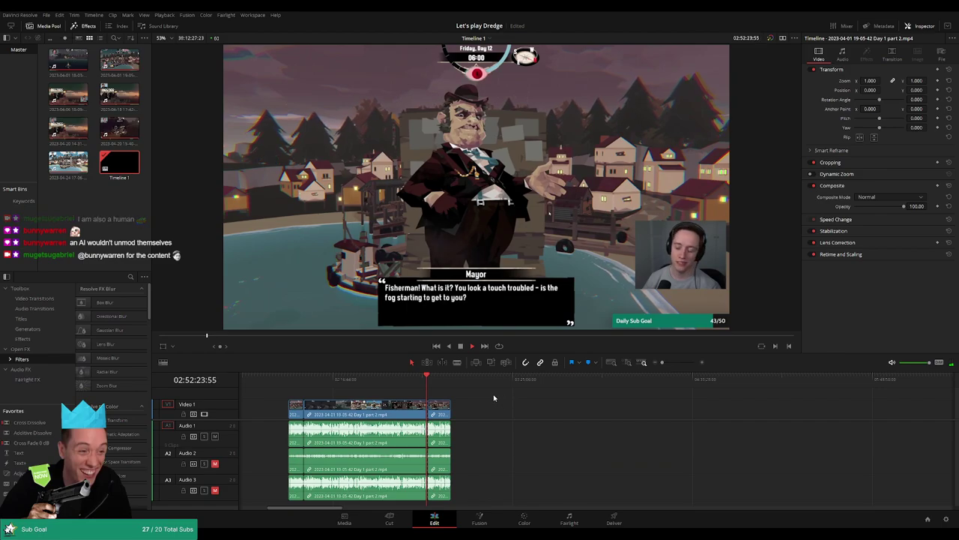
pyautogui.press('space')
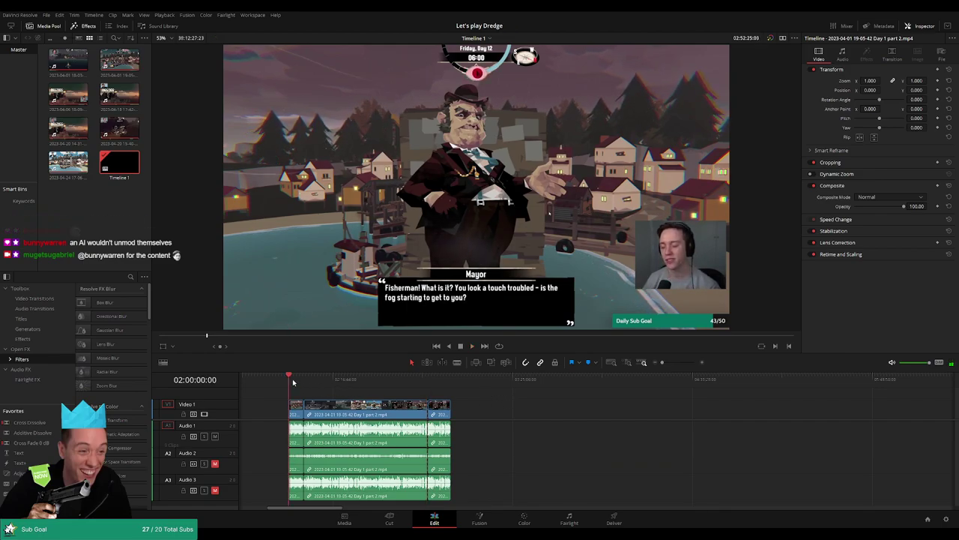
# Move the Day 1 part 2 segment after the 02:52:56:00 cut, with all its audio, so that it starts at 04:00:00:00
pyautogui.hscroll(3, 452, 403)
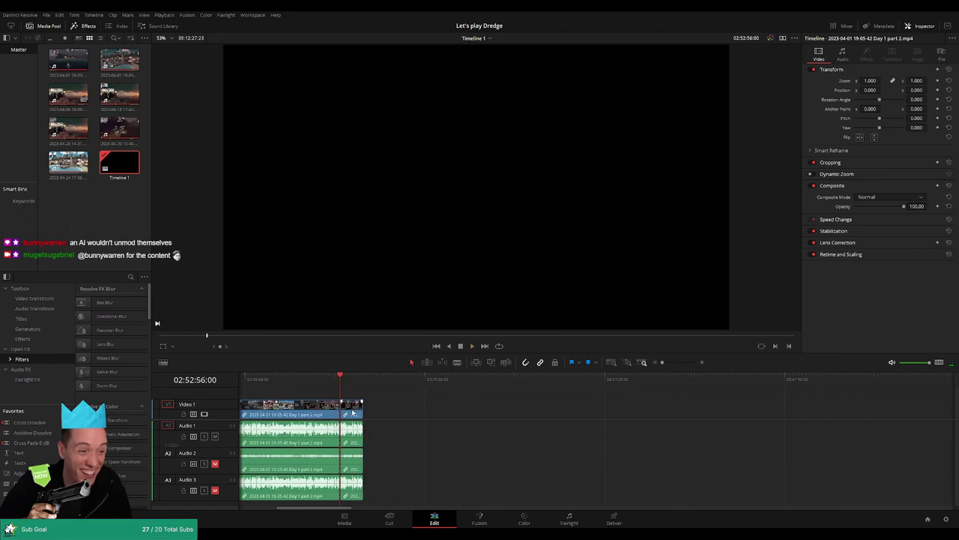
pyautogui.moveTo(352, 412); pyautogui.dragTo(557, 412)
pyautogui.click(420, 404)
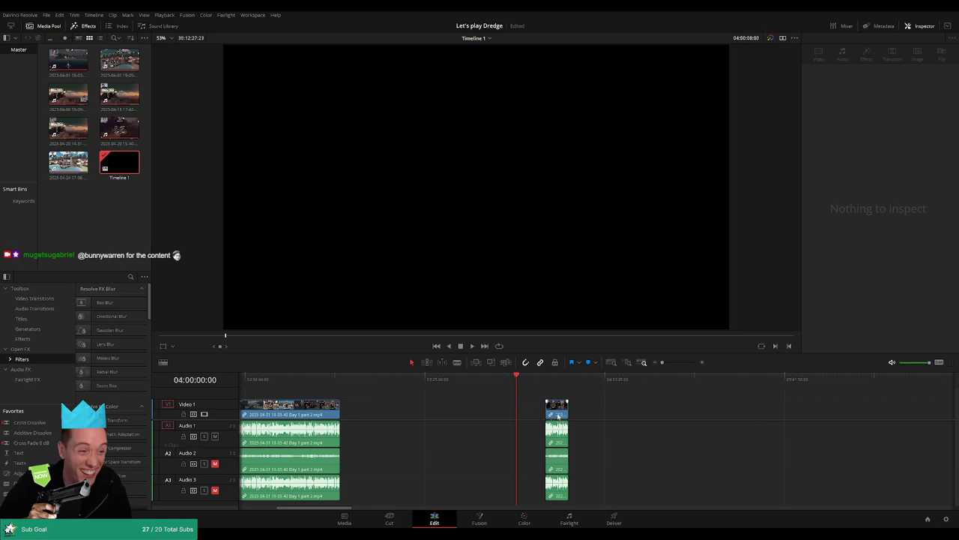
pyautogui.moveTo(557, 416); pyautogui.dragTo(529, 416)
# Move the Day 2 recording with its audio directly against the end of the remaining Day 1 part 2 segment
pyautogui.click(702, 417)
pyautogui.moveTo(704, 422); pyautogui.dragTo(422, 396)
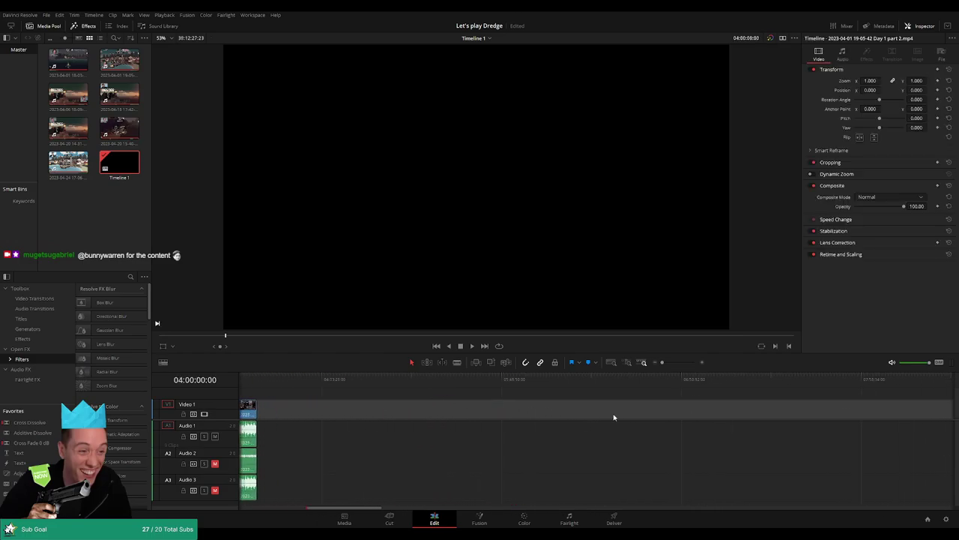
pyautogui.hscroll(3, 613, 416)
pyautogui.moveTo(890, 414); pyautogui.dragTo(346, 417)
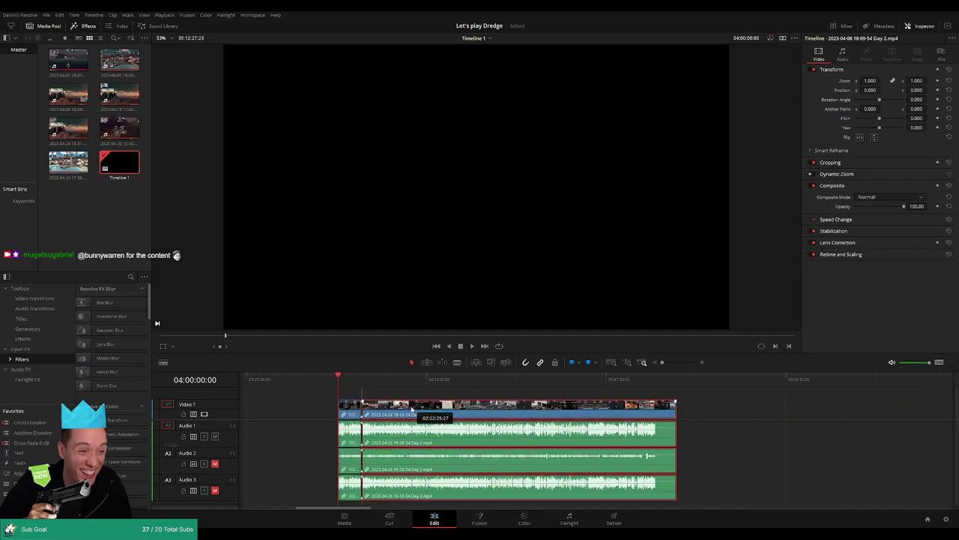
# Play the end of the Day 1 part 2 segment from about 04:08:44 to check how it leads into Day 2
pyautogui.press('space')
pyautogui.moveTo(662, 362); pyautogui.dragTo(671, 364)
pyautogui.hscroll(4, 467, 385)
pyautogui.moveTo(493, 383); pyautogui.dragTo(811, 390)
pyautogui.scroll(5, 824, 397)
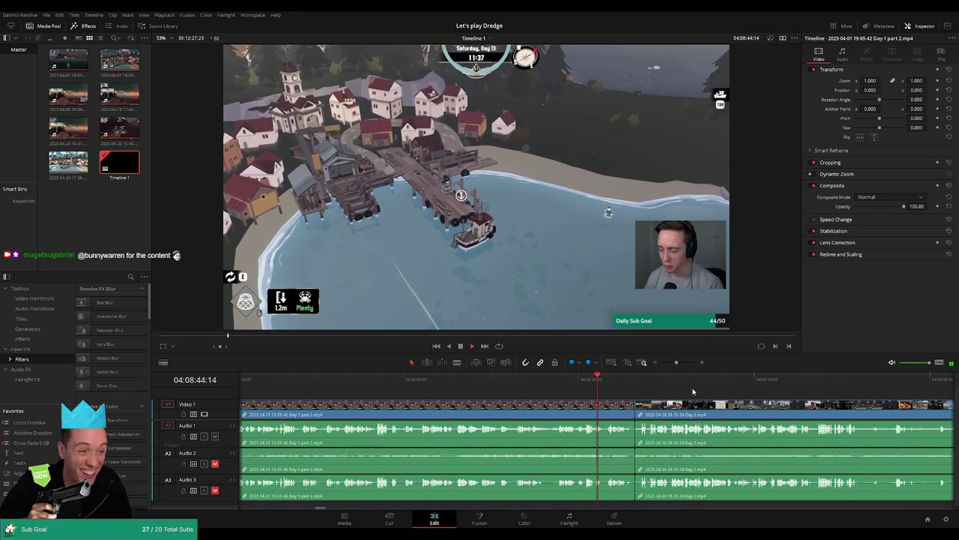
pyautogui.click(615, 385)
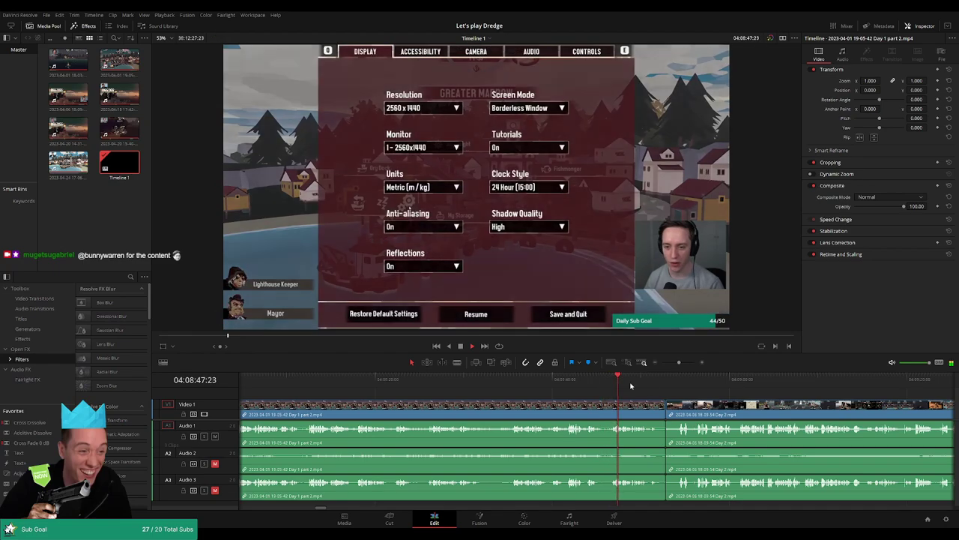
# Add the default transition at the join between Day 1 part 2 and Day 2 on all tracks, and play across it
pyautogui.scroll(3, 659, 393)
pyautogui.moveTo(724, 397); pyautogui.dragTo(533, 393)
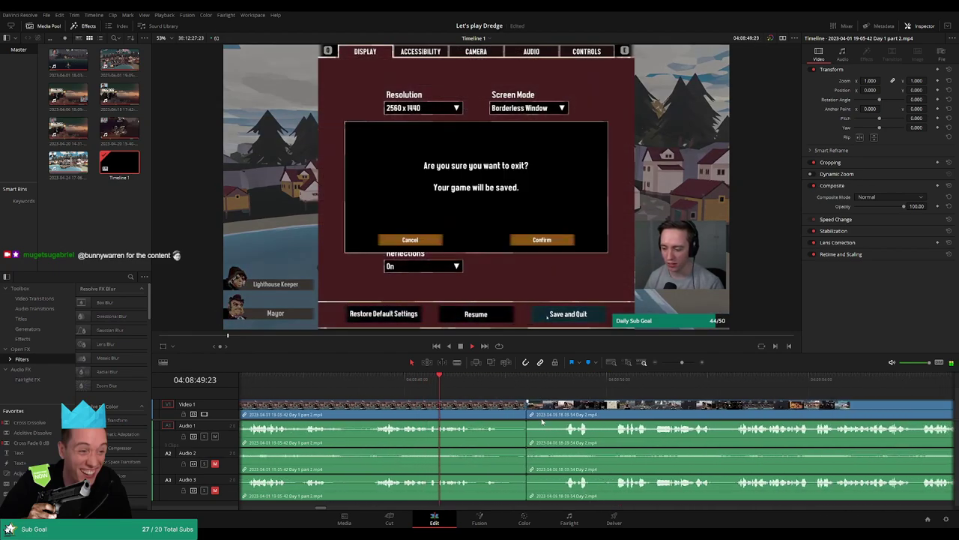
pyautogui.click(528, 411)
pyautogui.hotkey('ctrl', 't')
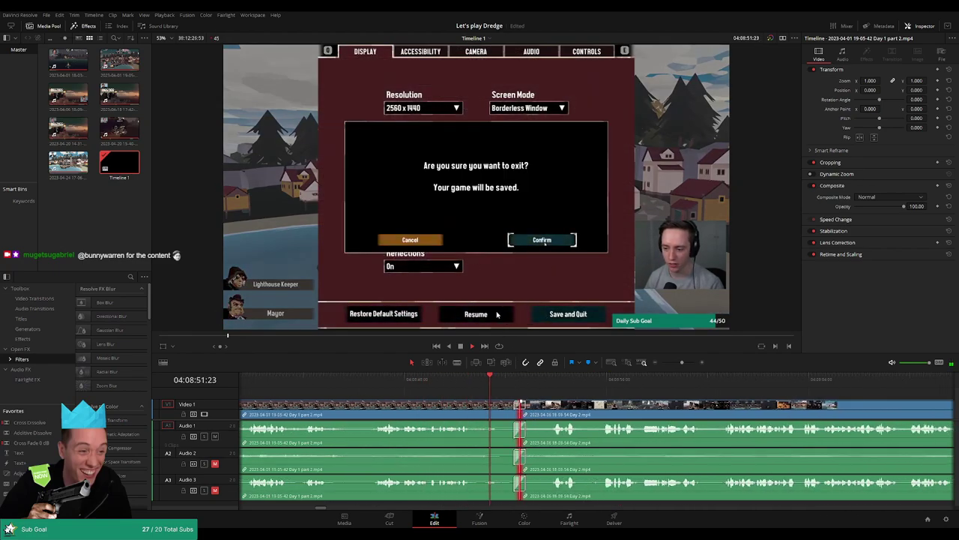
pyautogui.click(493, 380)
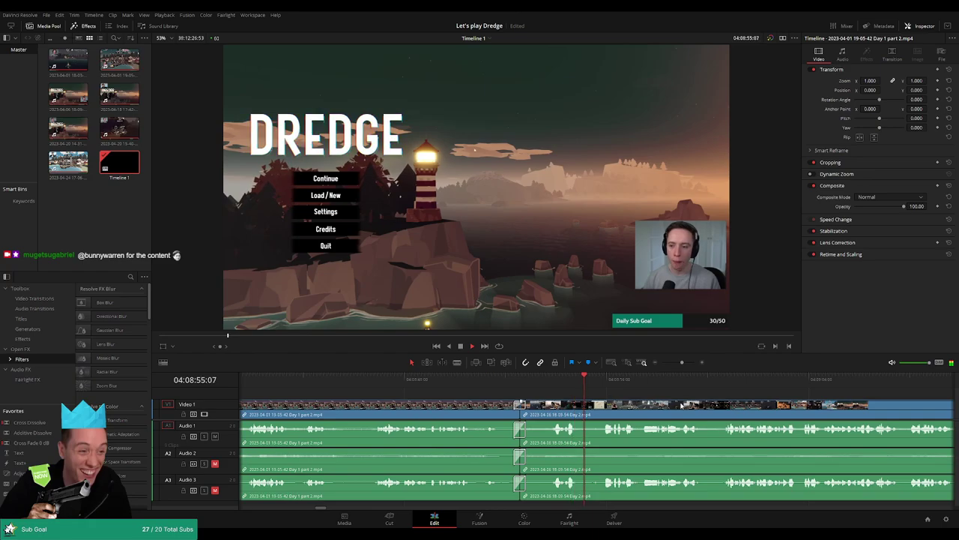
pyautogui.hscroll(3, 610, 396)
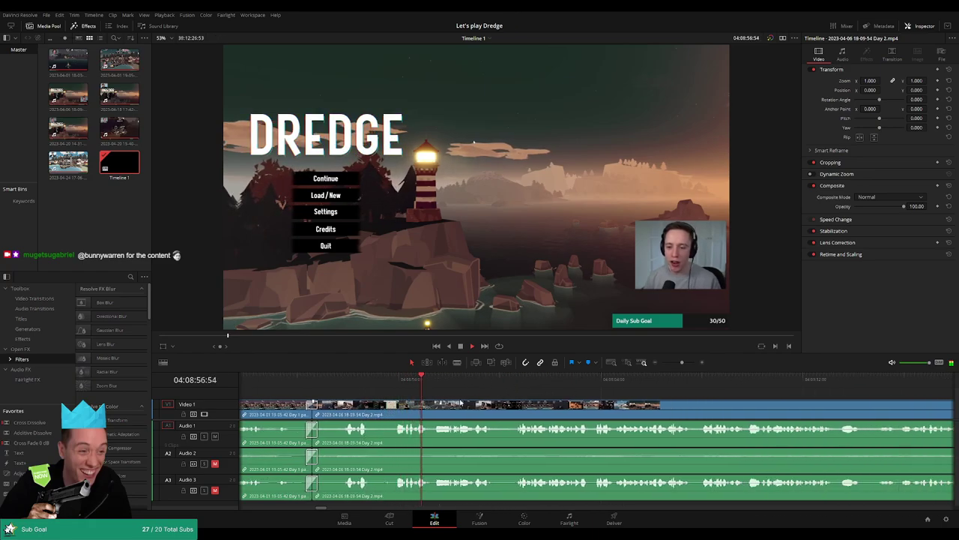
pyautogui.click(702, 362)
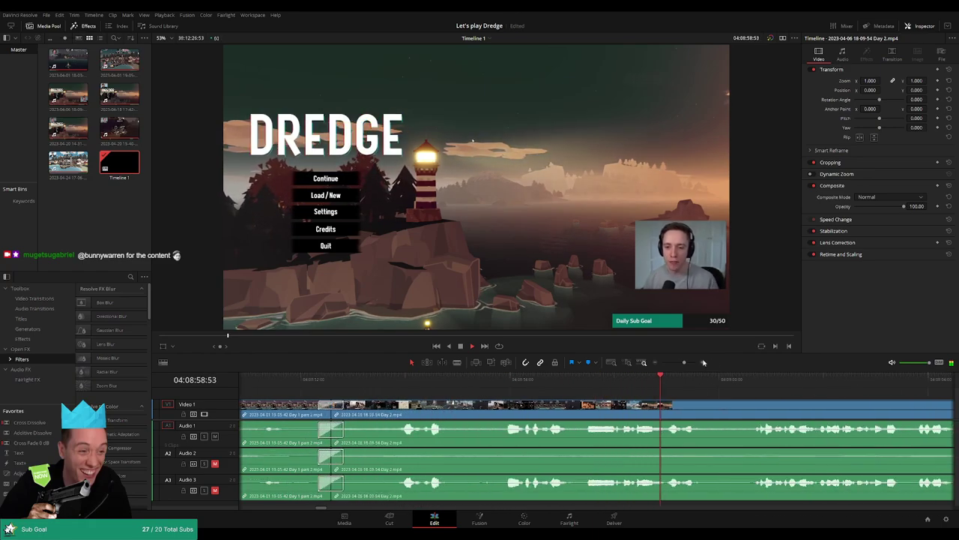
# Review the title-screen talk at the start of the Day 2 recording, from about 04:08:58 to 04:10:30
pyautogui.moveTo(683, 363); pyautogui.dragTo(661, 365)
pyautogui.hscroll(3, 473, 394)
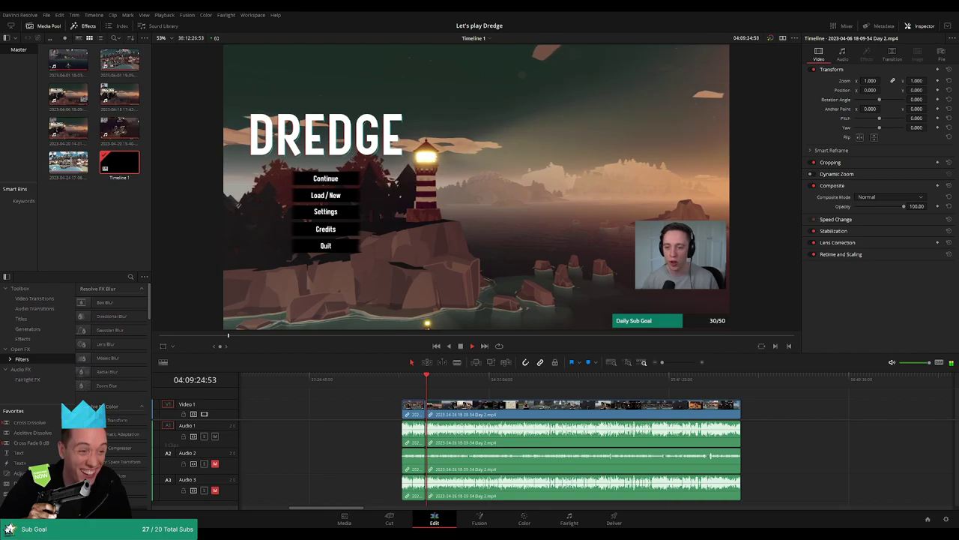
pyautogui.hscroll(1, 433, 402)
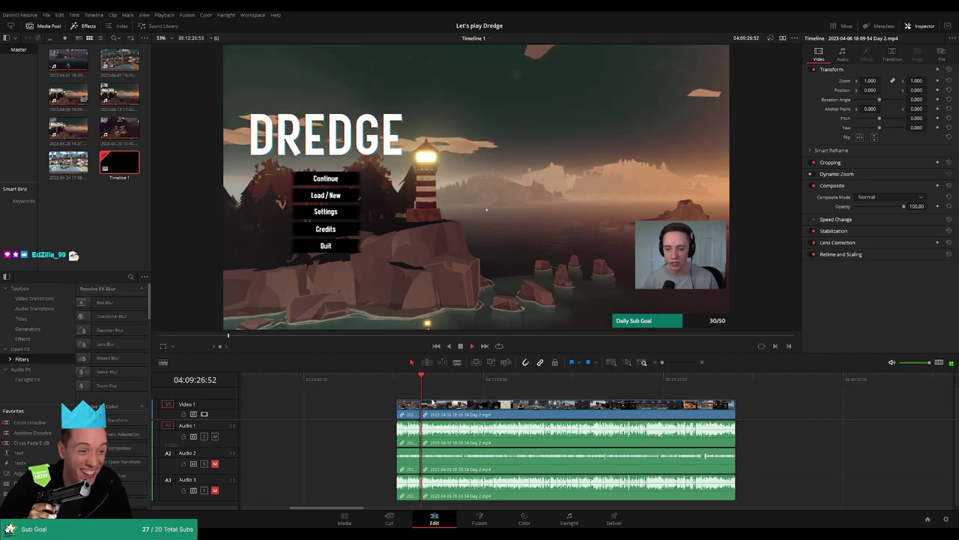
pyautogui.hscroll(3, 382, 401)
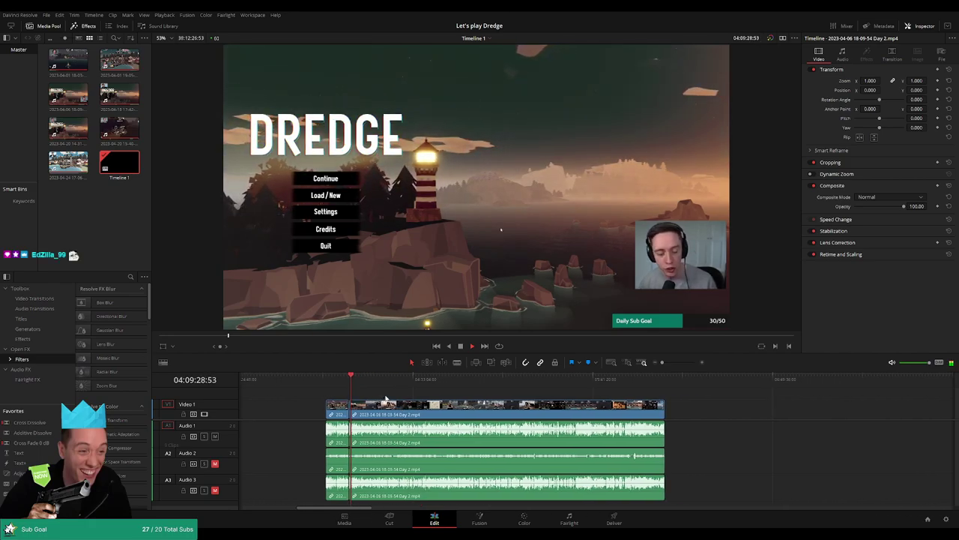
pyautogui.moveTo(398, 404); pyautogui.dragTo(375, 399)
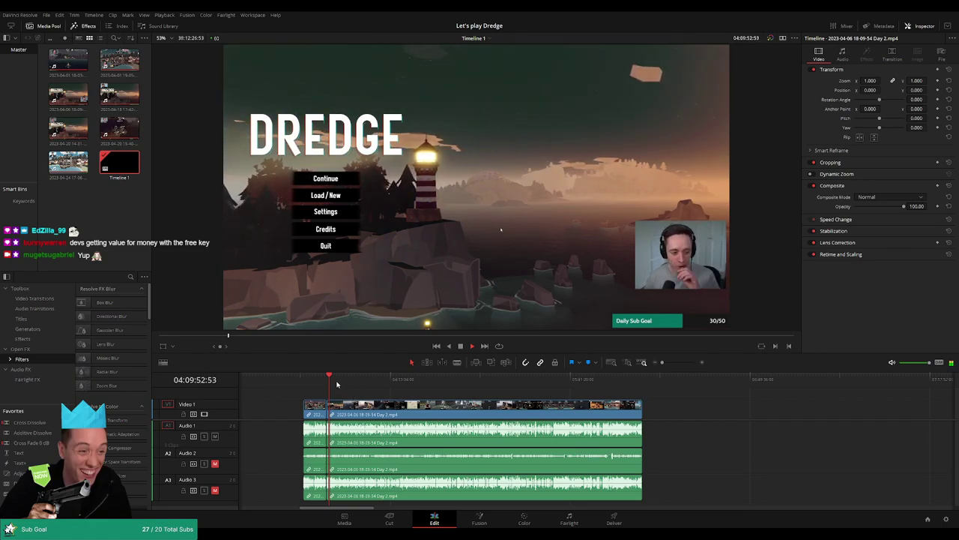
pyautogui.scroll(5, 368, 402)
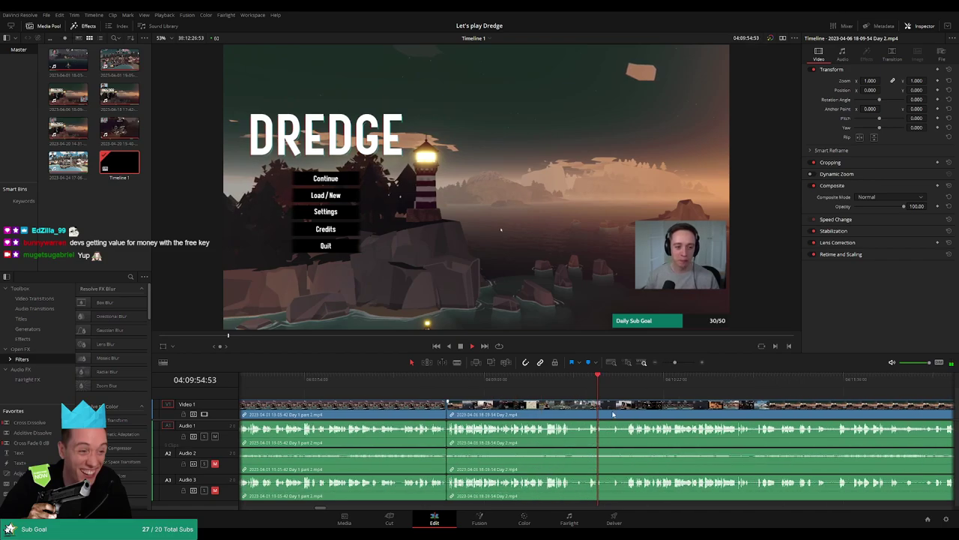
pyautogui.moveTo(622, 381); pyautogui.dragTo(628, 393)
pyautogui.moveTo(679, 416); pyautogui.dragTo(524, 401)
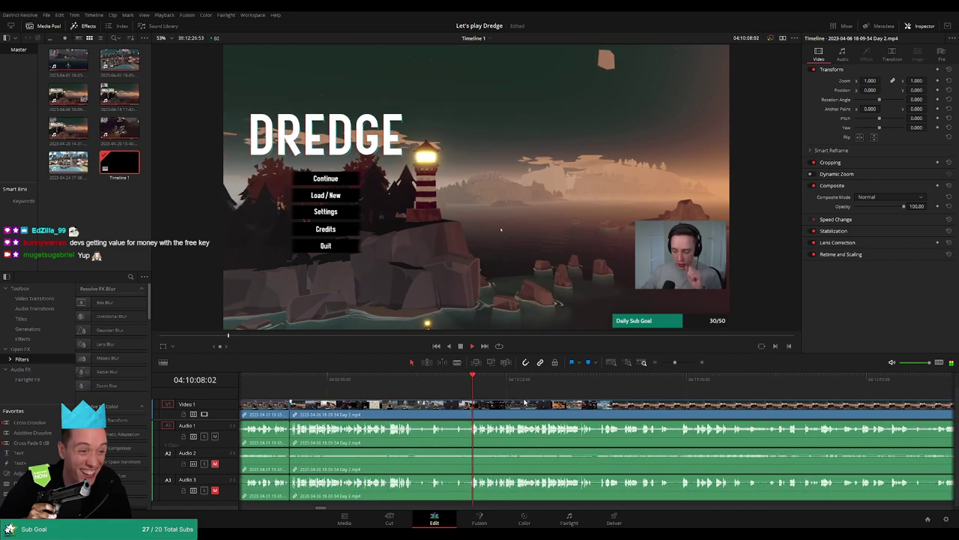
pyautogui.hscroll(2, 487, 393)
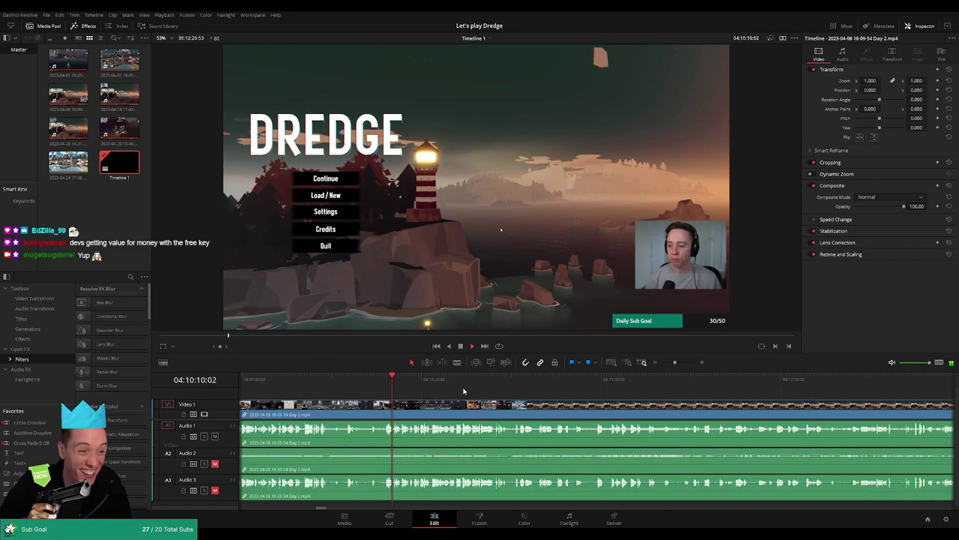
pyautogui.hscroll(1, 473, 397)
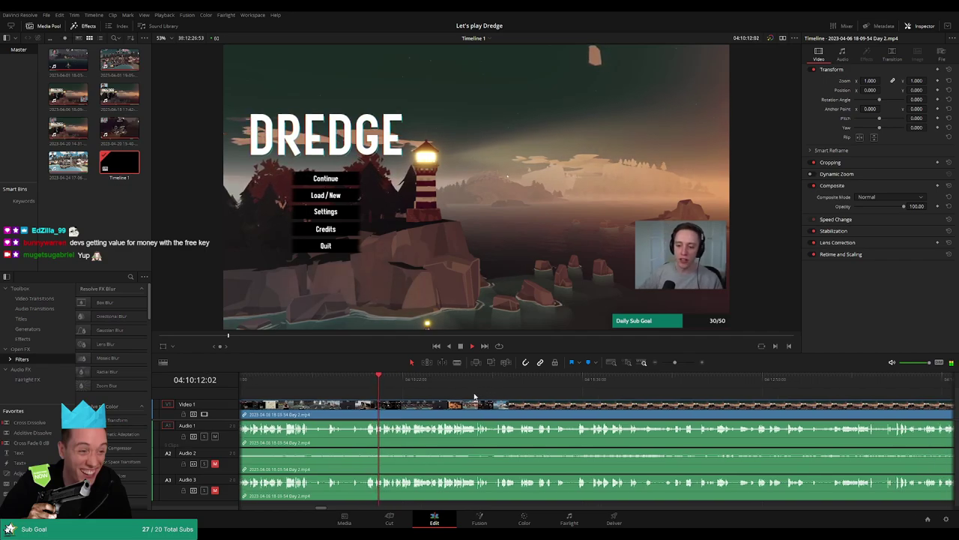
pyautogui.hscroll(1, 475, 396)
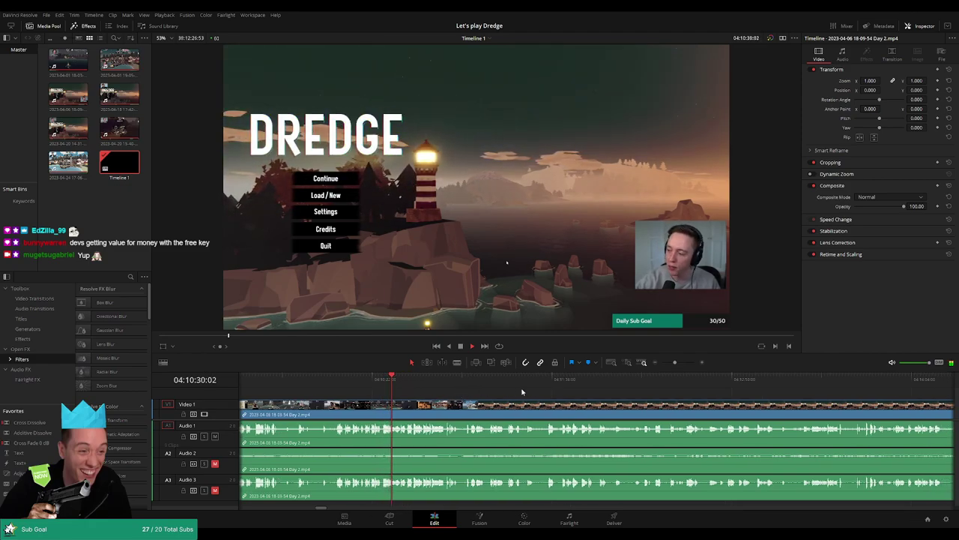
# Jump ahead in the Day 2 recording to 04:52:16:00 and inspect the waveform there for an episode break
pyautogui.click(655, 365)
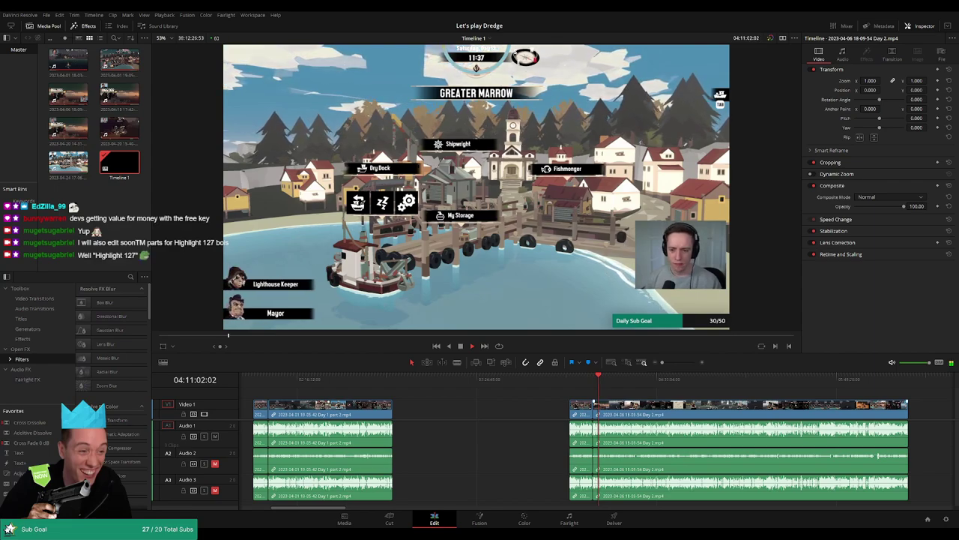
pyautogui.hscroll(3, 638, 399)
pyautogui.moveTo(357, 382); pyautogui.dragTo(490, 389)
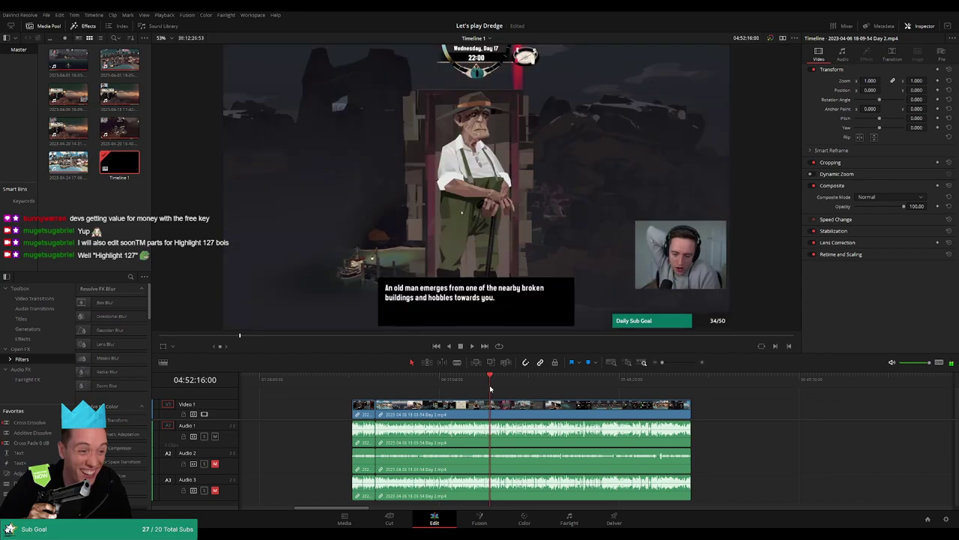
pyautogui.moveTo(662, 363); pyautogui.dragTo(682, 364)
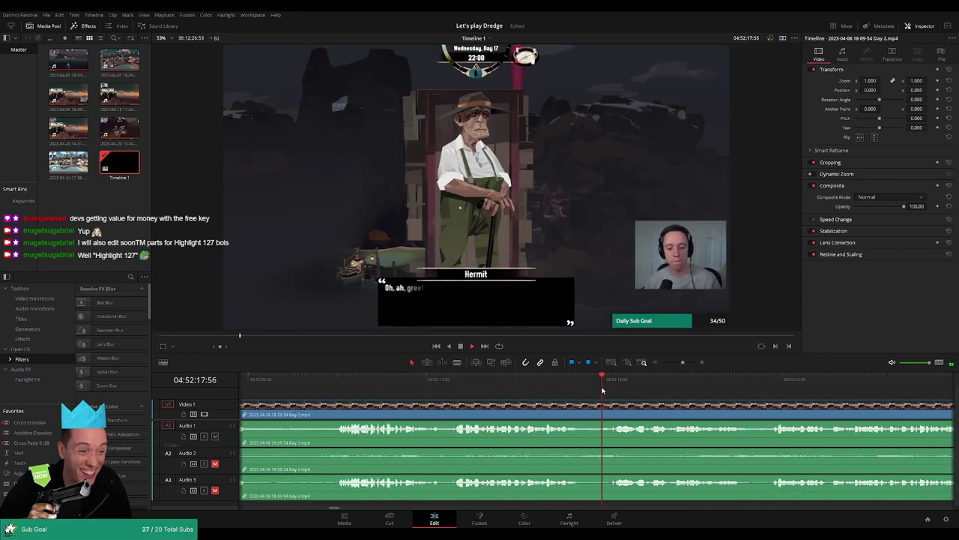
# Play the footage between about 04:51:59 and 04:52:10, around the loose debris description, checking for a pause in the commentary
pyautogui.click(334, 383)
pyautogui.hscroll(-2, 487, 407)
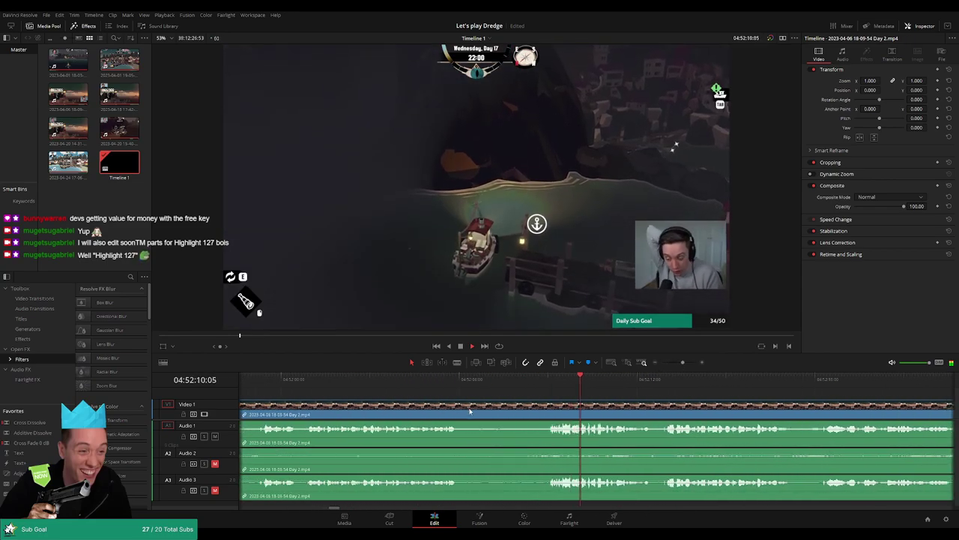
pyautogui.click(417, 386)
pyautogui.click(382, 389)
pyautogui.press('space')
pyautogui.hscroll(-1, 499, 407)
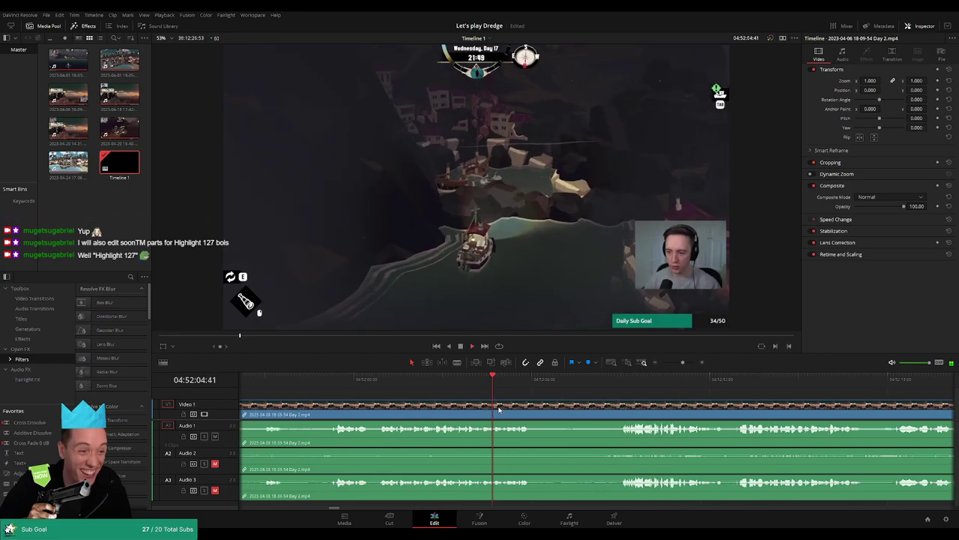
pyautogui.click(376, 389)
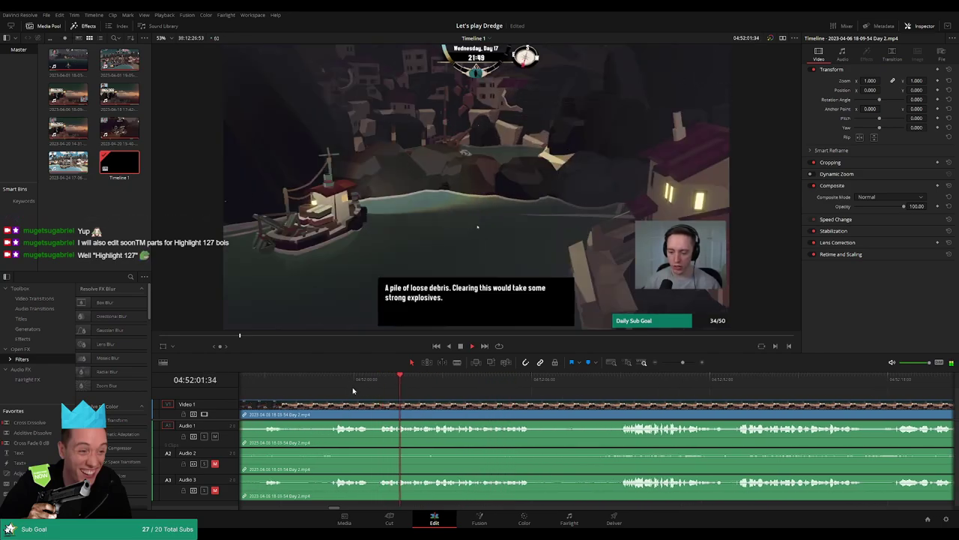
pyautogui.click(337, 387)
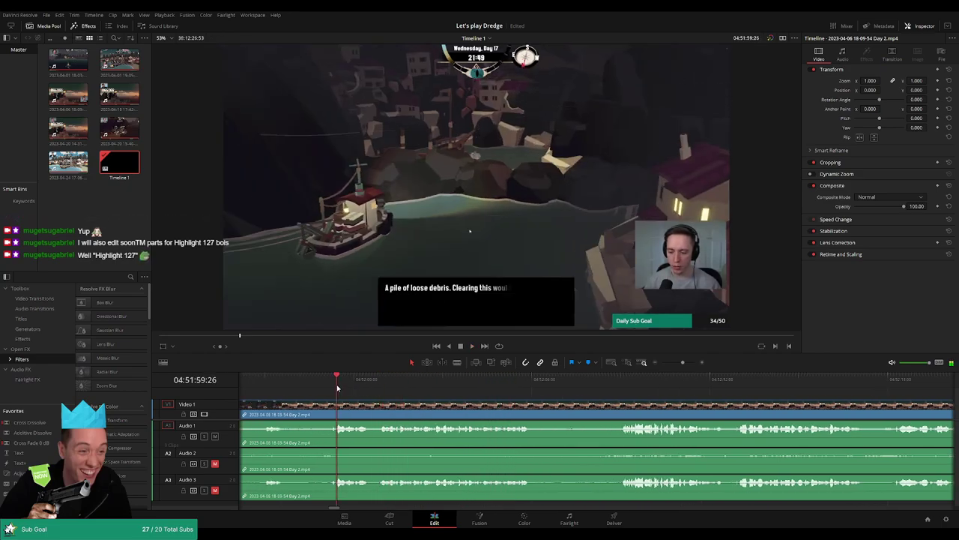
pyautogui.click(447, 387)
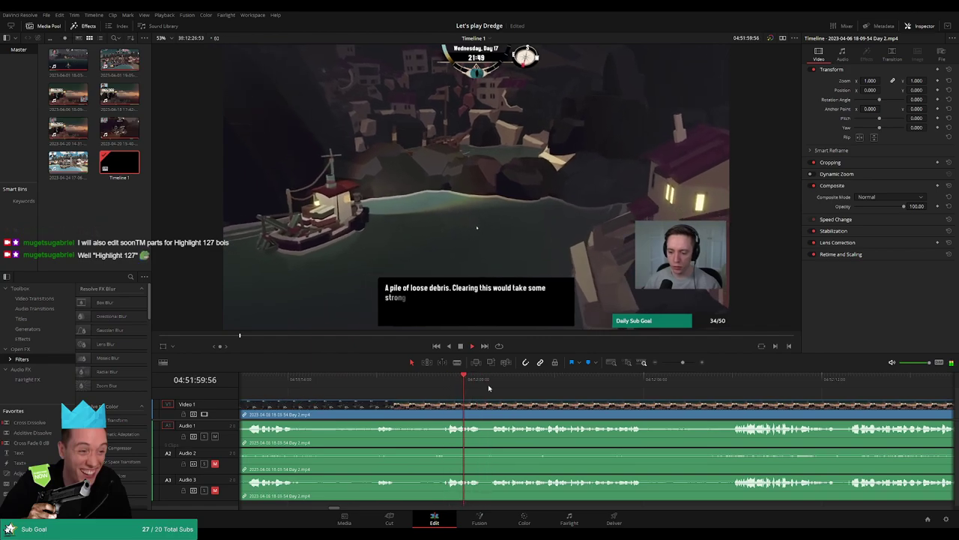
# Sample the docking and the Hermit's dialogue from about 04:52:10 to 04:52:36, looking for a suitable break point
pyautogui.click(735, 390)
pyautogui.moveTo(818, 419); pyautogui.dragTo(525, 408)
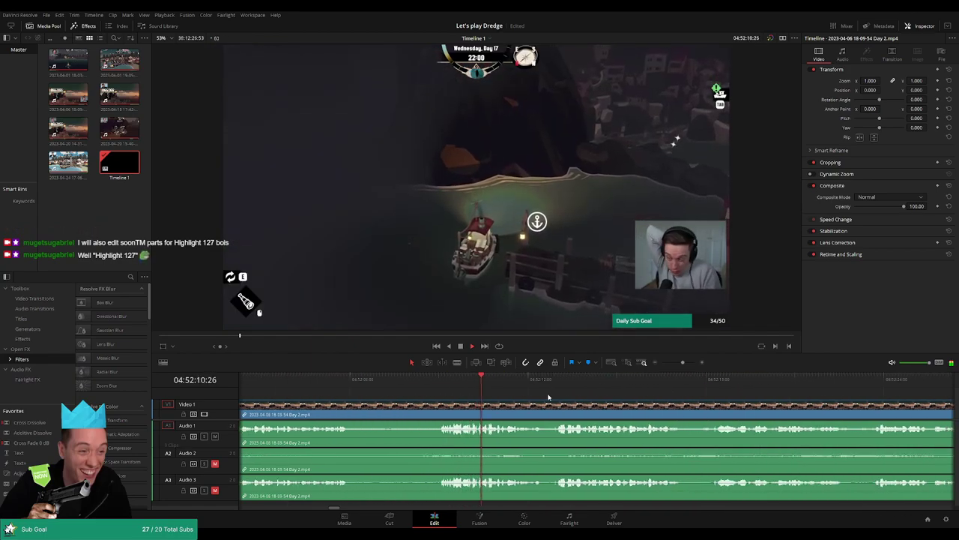
pyautogui.click(548, 393)
pyautogui.moveTo(718, 422); pyautogui.dragTo(512, 408)
pyautogui.click(503, 385)
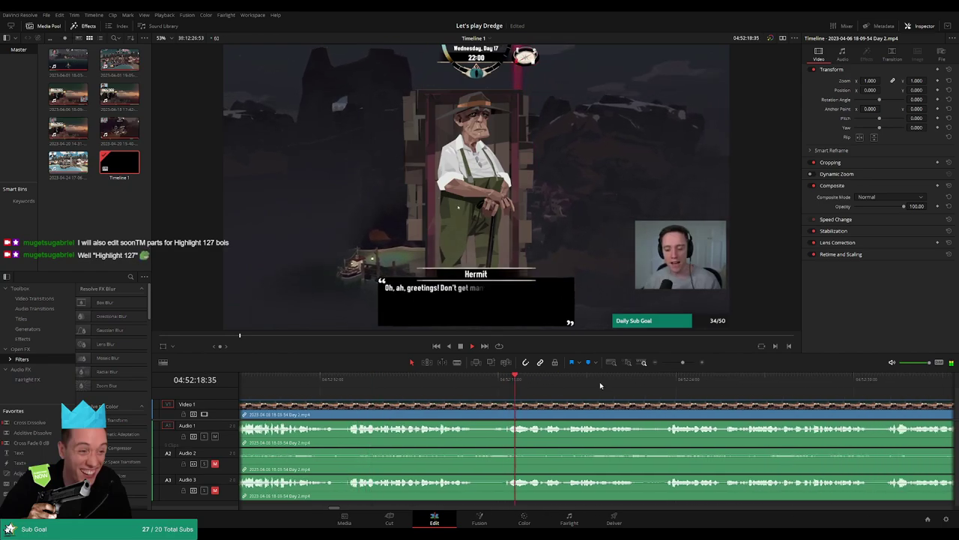
pyautogui.moveTo(683, 363); pyautogui.dragTo(680, 366)
pyautogui.click(694, 382)
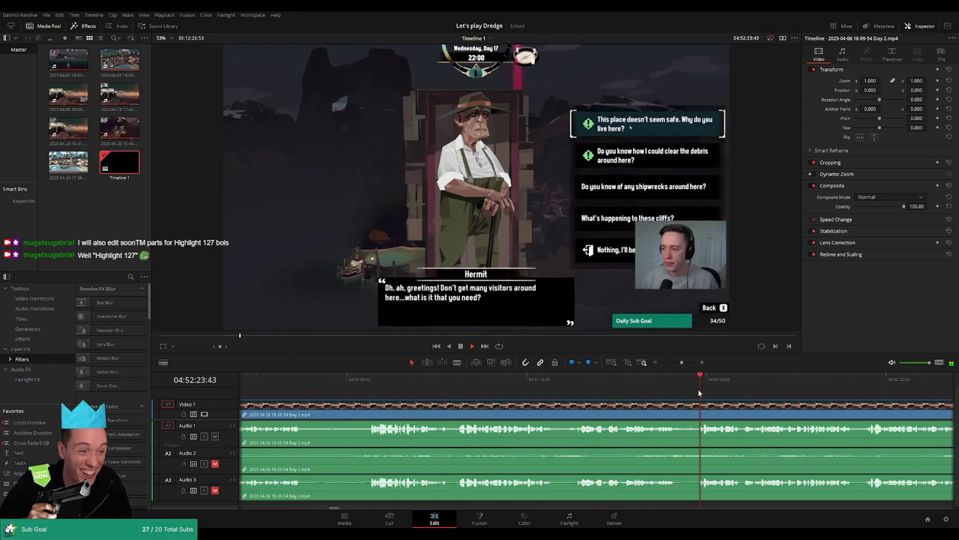
pyautogui.moveTo(764, 417); pyautogui.dragTo(560, 403)
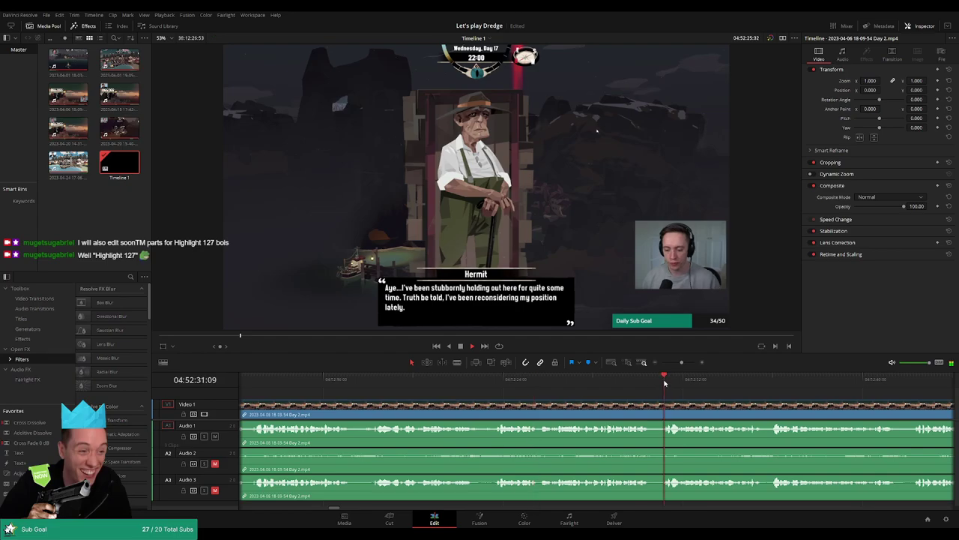
pyautogui.click(566, 383)
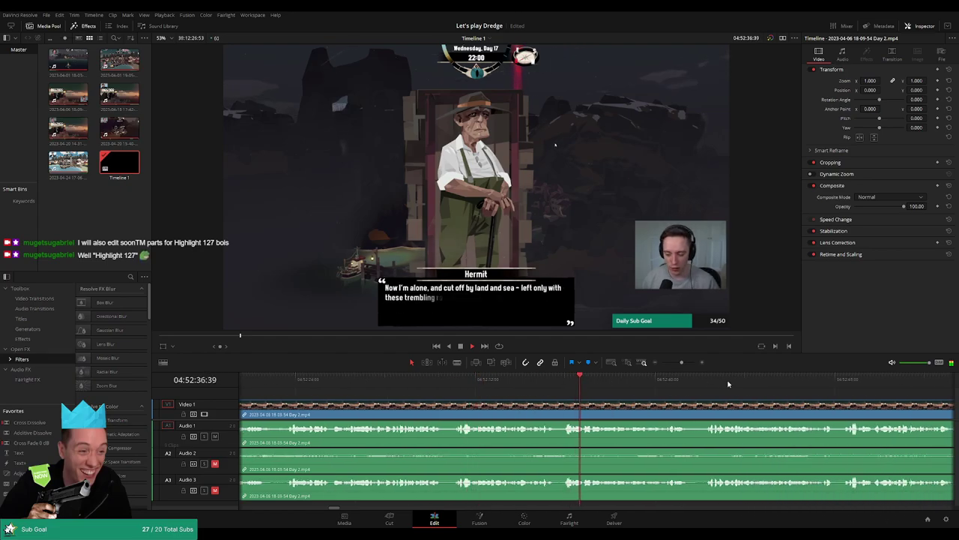
# Split the Day 2 recording on all tracks at 04:51:56:30, in the quiet stretch before the loose debris description
pyautogui.moveTo(681, 363)
pyautogui.mouseDown()
pyautogui.moveTo(673, 363)
pyautogui.moveTo(687, 363)
pyautogui.mouseUp()
pyautogui.click(518, 382)
pyautogui.click(428, 378)
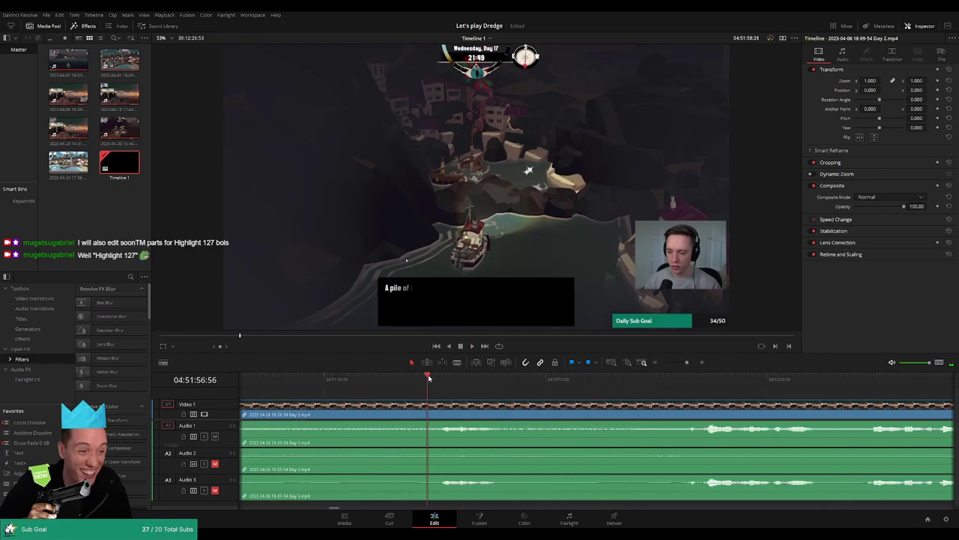
pyautogui.press('space')
pyautogui.click(543, 381)
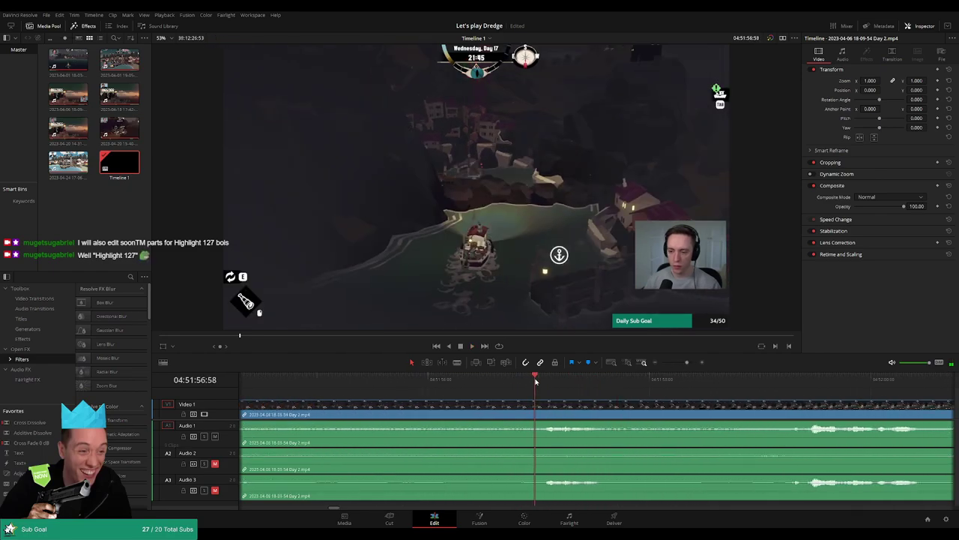
pyautogui.moveTo(543, 381); pyautogui.dragTo(484, 383)
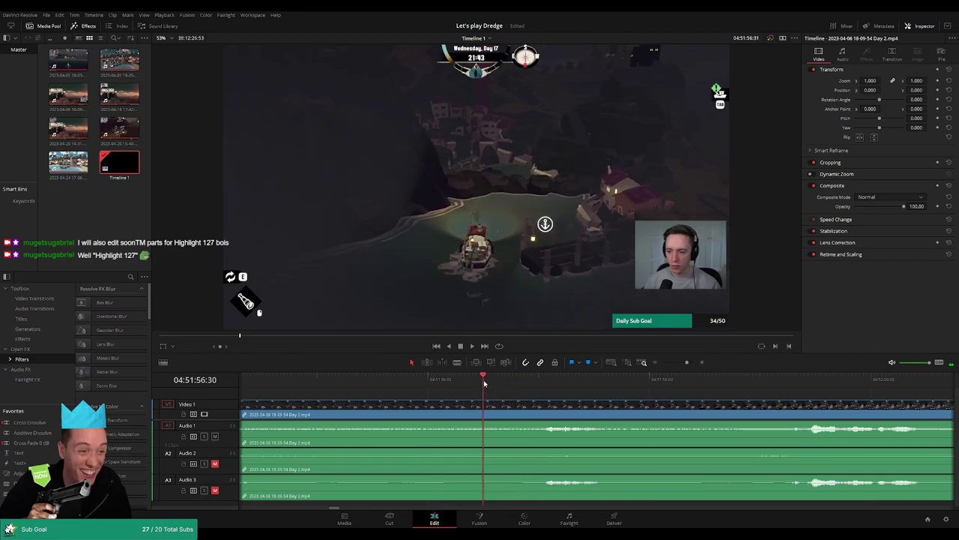
pyautogui.hotkey('ctrl', '\\')
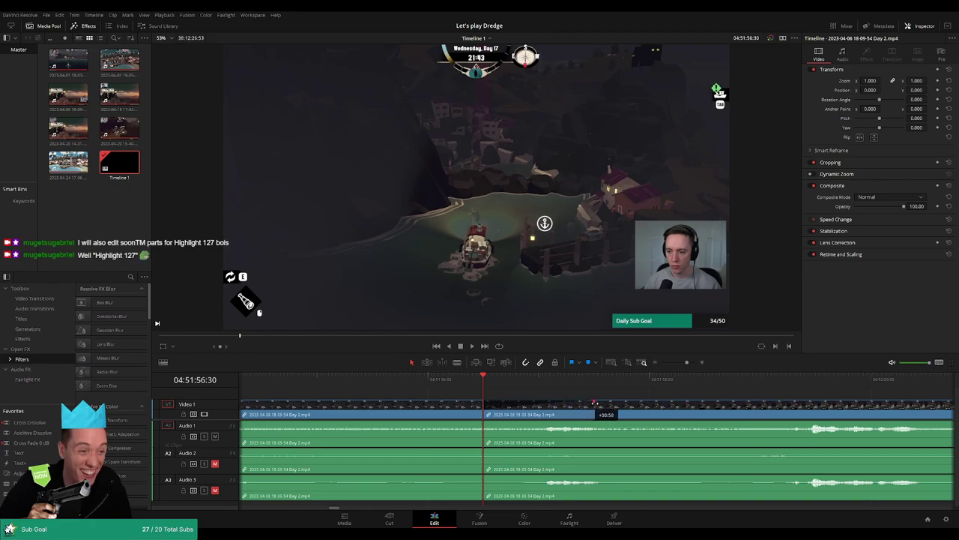
# Fade the video and Audio 1 out and back in around the 04:51:56:30 cut, about one second on each side
pyautogui.moveTo(597, 402); pyautogui.dragTo(597, 401)
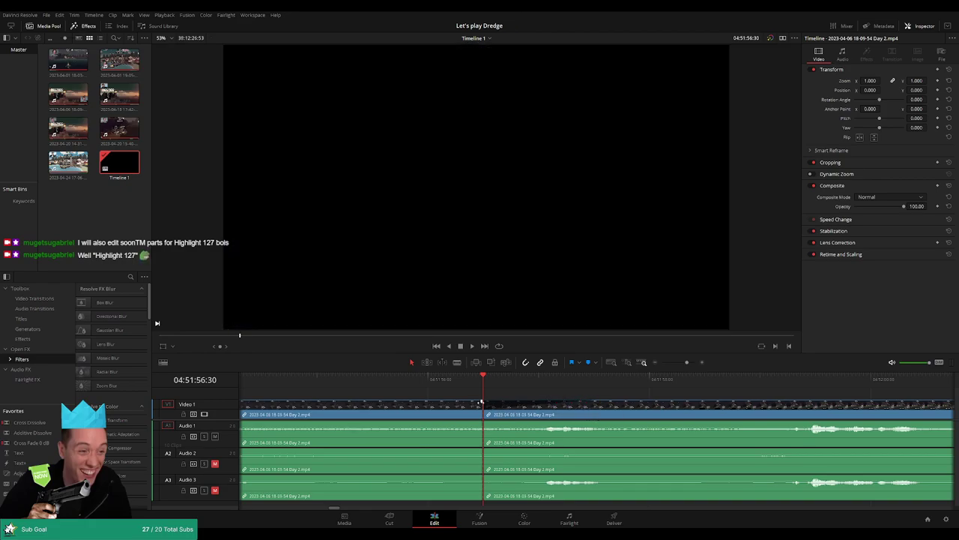
pyautogui.moveTo(481, 402); pyautogui.dragTo(381, 403)
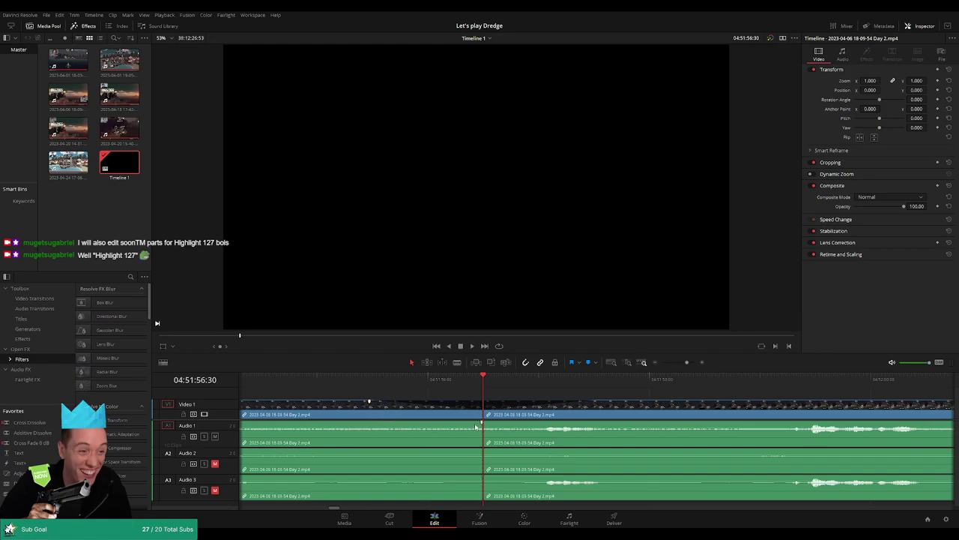
pyautogui.moveTo(482, 424); pyautogui.dragTo(372, 424)
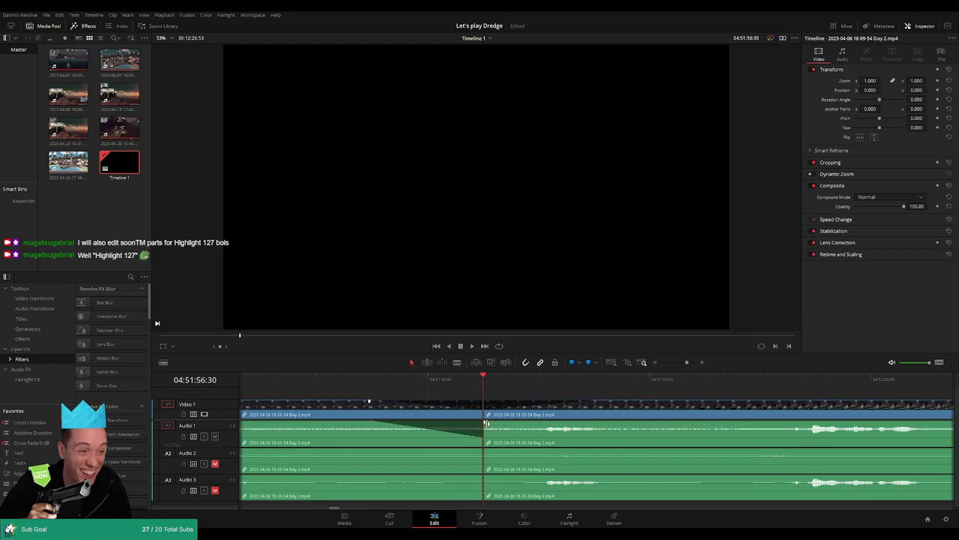
pyautogui.moveTo(486, 423); pyautogui.dragTo(578, 424)
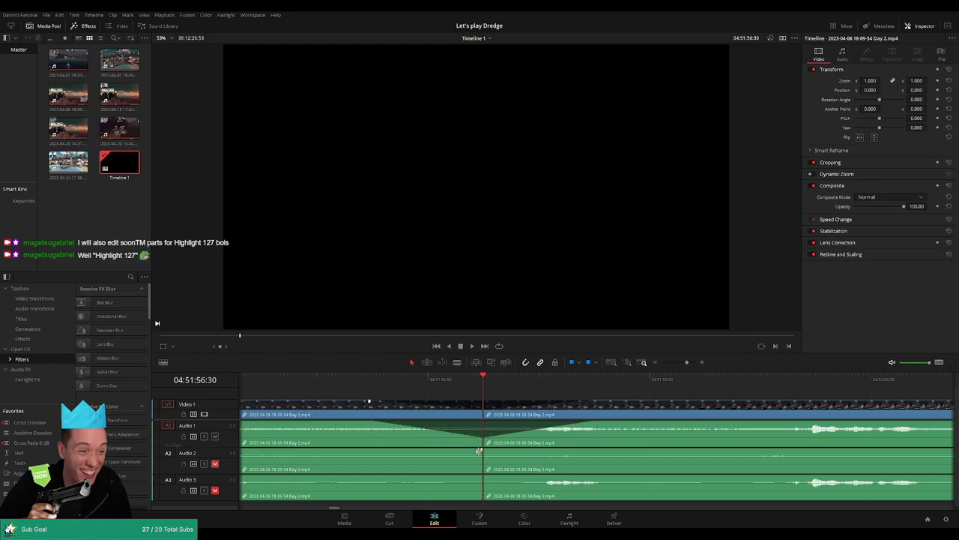
# Add matching fades of about one second on both sides of the cut for Audio 2 and Audio 3, and play the result
pyautogui.moveTo(481, 449); pyautogui.dragTo(396, 449)
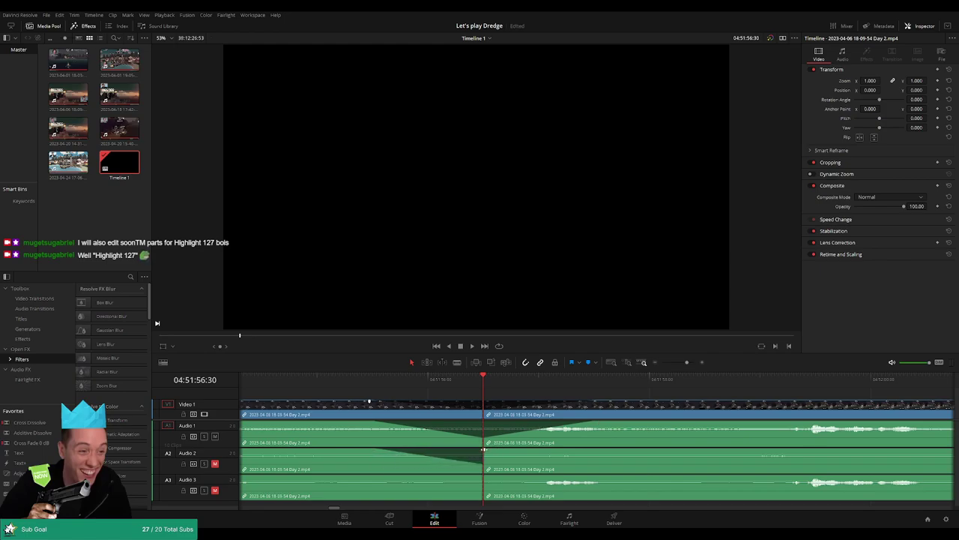
pyautogui.moveTo(483, 449); pyautogui.dragTo(570, 449)
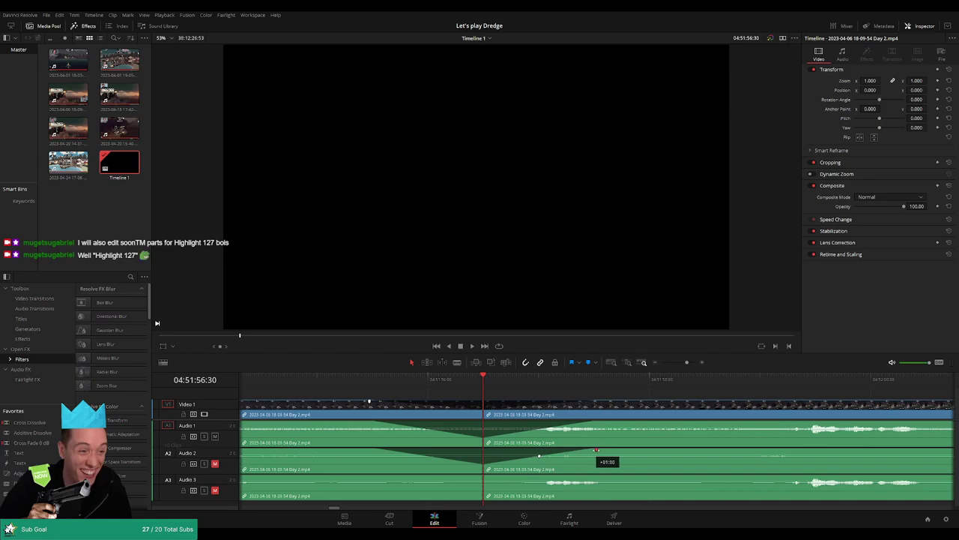
pyautogui.moveTo(482, 476); pyautogui.dragTo(385, 477)
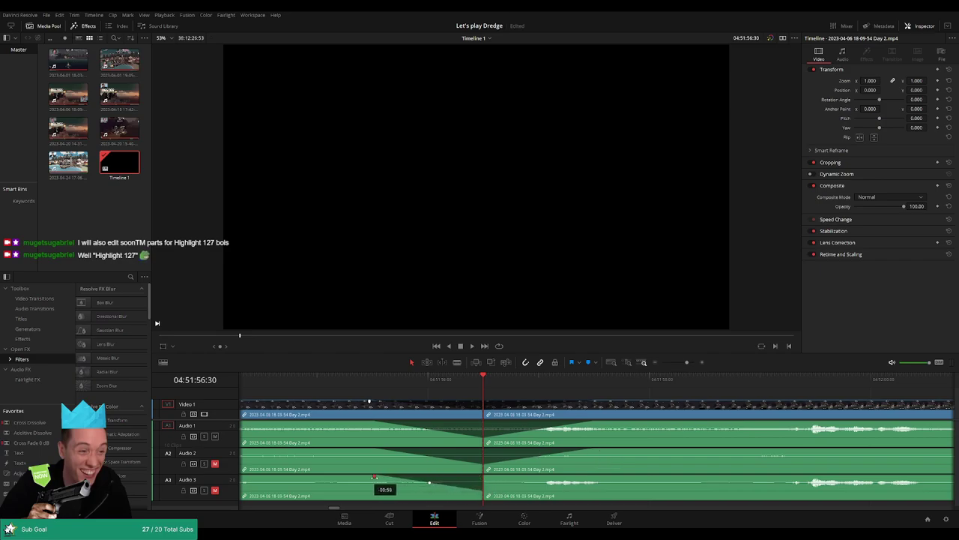
pyautogui.moveTo(484, 476); pyautogui.dragTo(600, 476)
pyautogui.press('space')
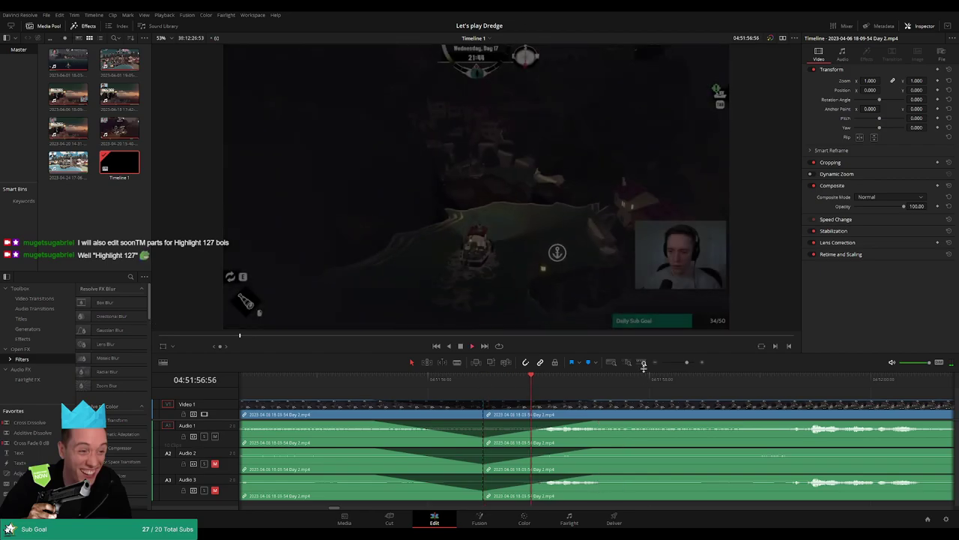
# Move the Day 2 footage after the cut further along the timeline, leaving a wide gap behind the finished episode
pyautogui.moveTo(686, 362); pyautogui.dragTo(659, 363)
pyautogui.moveTo(689, 398)
pyautogui.mouseDown()
pyautogui.moveTo(456, 403)
pyautogui.moveTo(469, 413)
pyautogui.moveTo(686, 411)
pyautogui.mouseUp()
pyautogui.click(481, 388)
pyautogui.click(352, 393)
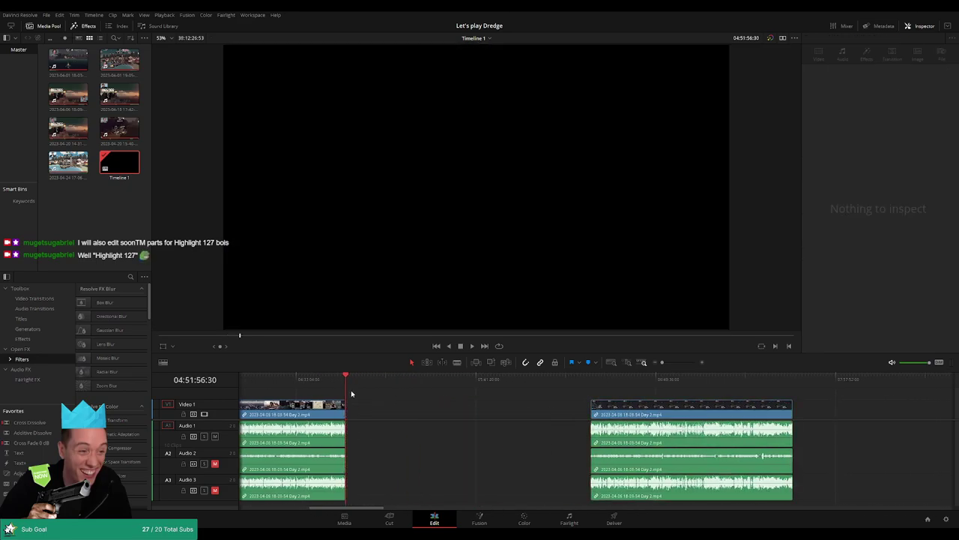
# Align the start of the separated Day 2 footage with 06:00:00 on the timeline
pyautogui.moveTo(460, 394); pyautogui.dragTo(523, 403)
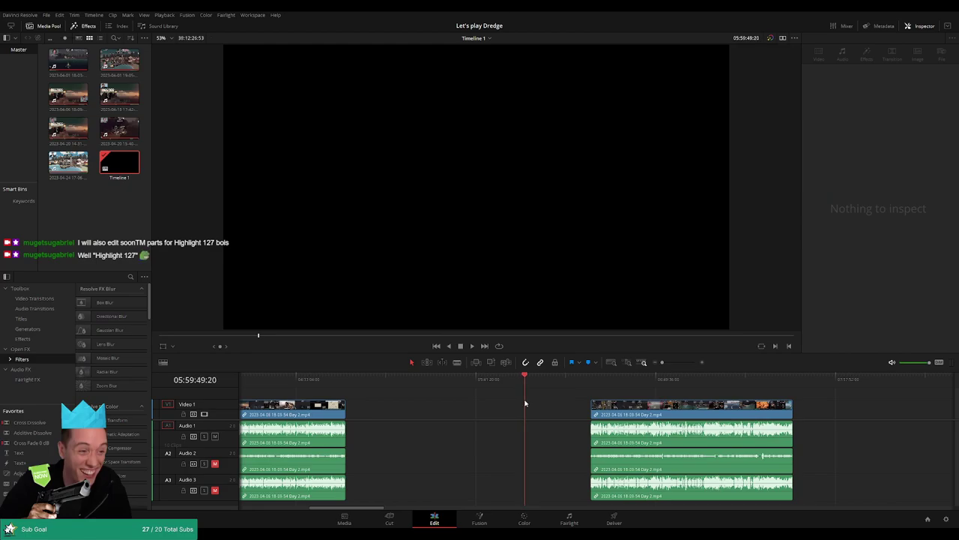
pyautogui.moveTo(526, 403); pyautogui.dragTo(595, 405)
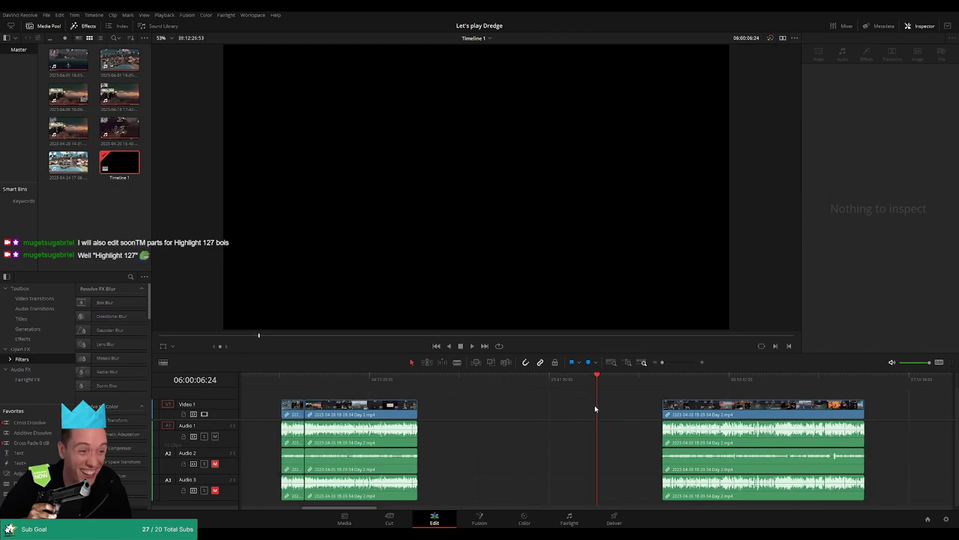
pyautogui.scroll(5, 597, 402)
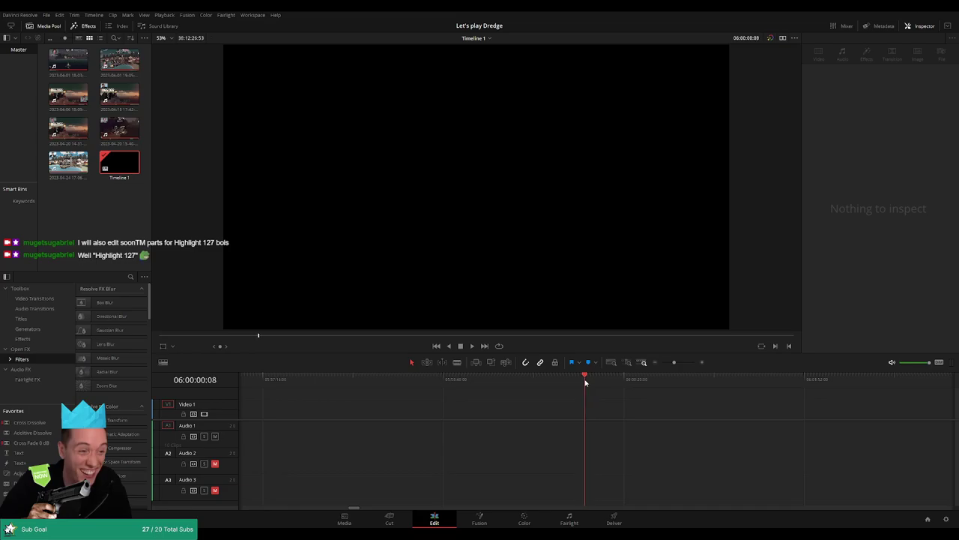
pyautogui.press('Left')
pyautogui.press('Left')
pyautogui.press('Left')
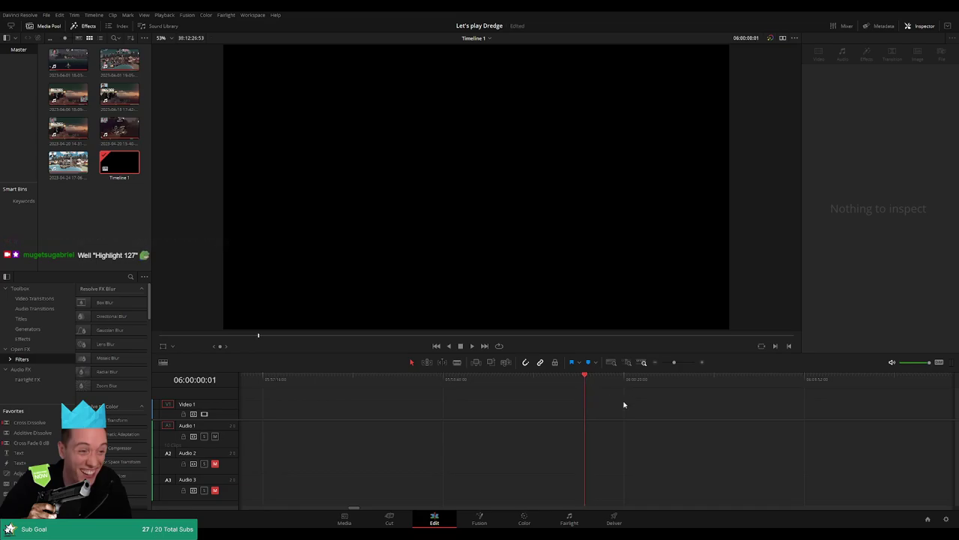
pyautogui.moveTo(674, 362); pyautogui.dragTo(634, 368)
pyautogui.moveTo(707, 413); pyautogui.dragTo(445, 393)
# Go through the repositioned Day 2 footage to about 06:52:35 and inspect the waveform there for an episode break
pyautogui.click(659, 395)
pyautogui.press('space')
pyautogui.hscroll(1, 445, 393)
pyautogui.click(361, 379)
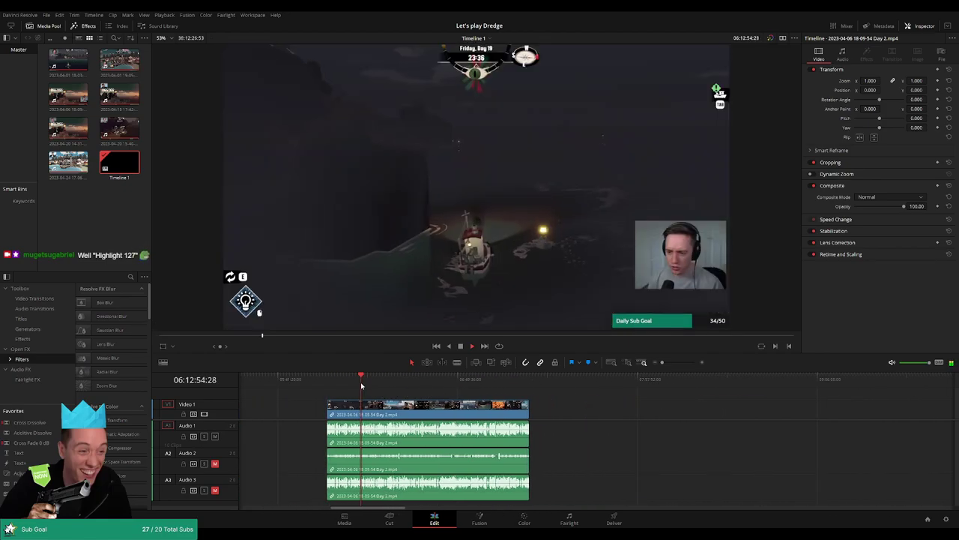
pyautogui.click(352, 379)
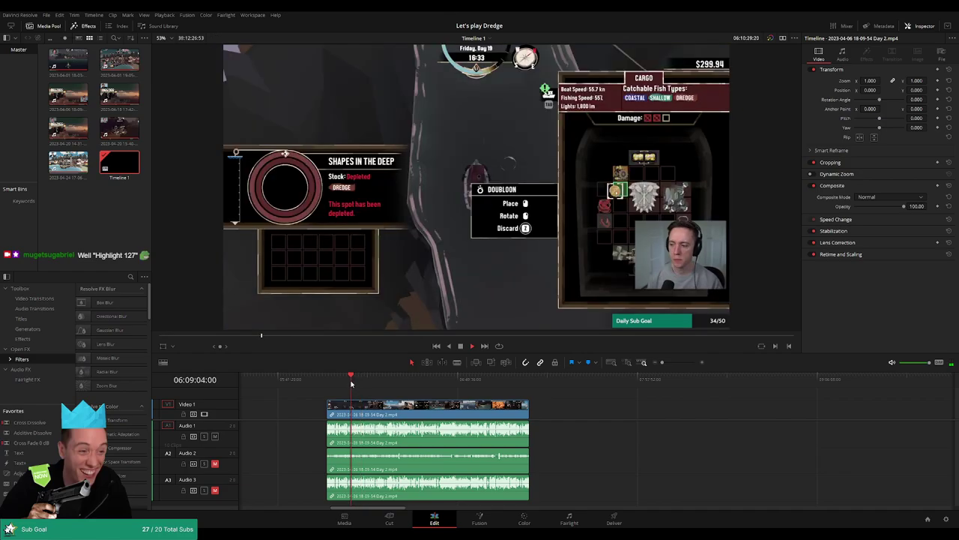
pyautogui.moveTo(353, 383); pyautogui.dragTo(466, 390)
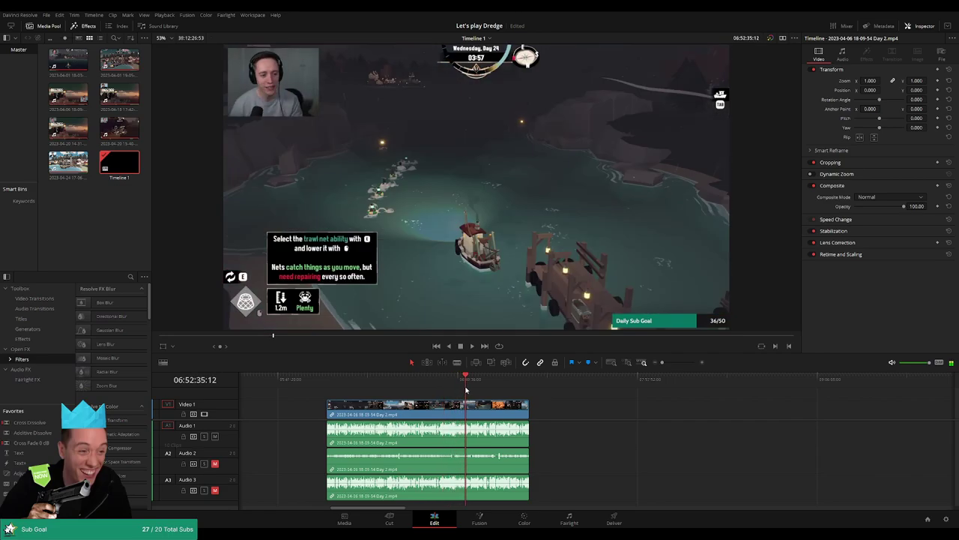
pyautogui.moveTo(662, 361); pyautogui.dragTo(681, 362)
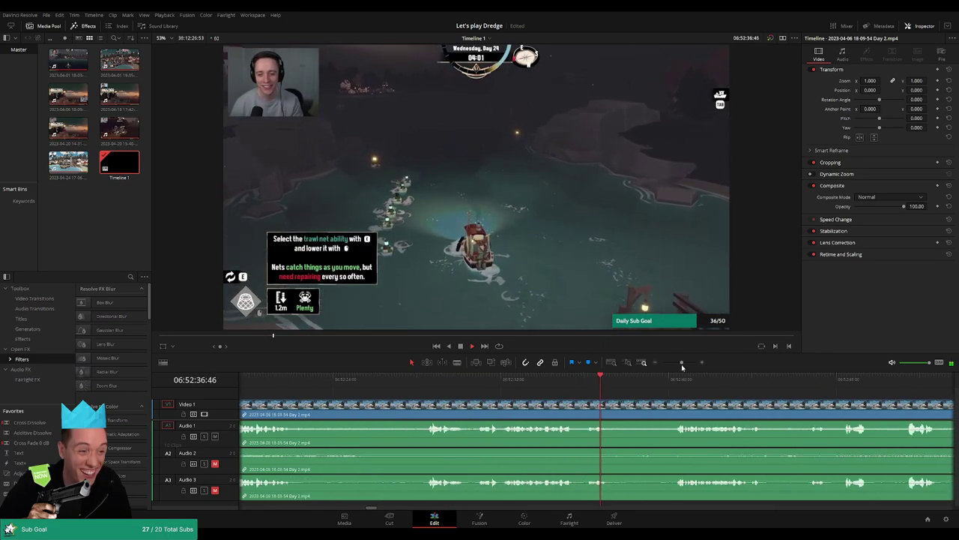
# Sample the trawl net and storage locker footage back from about 06:52:29 to 06:52:11, looking for a pause in the commentary
pyautogui.click(440, 380)
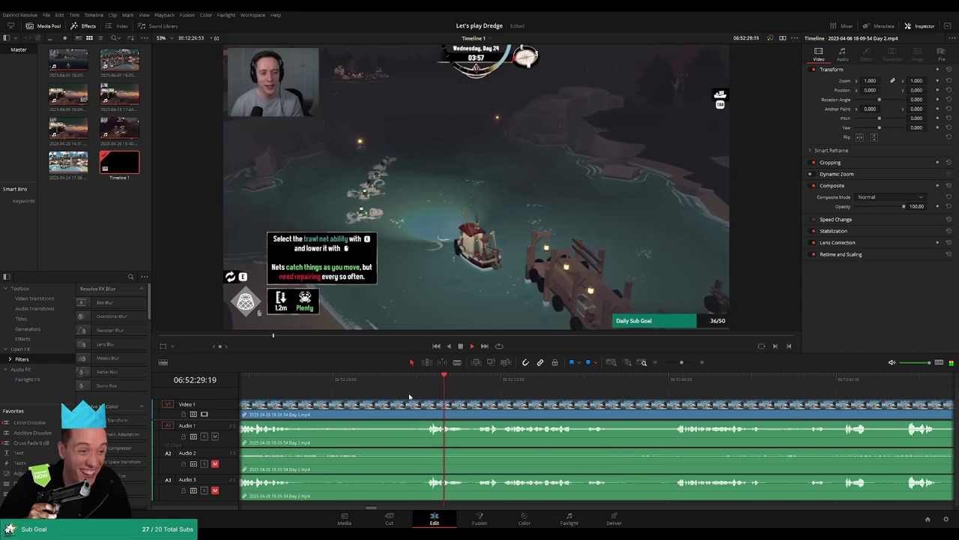
pyautogui.hscroll(-2, 519, 405)
pyautogui.hscroll(-1, 518, 406)
pyautogui.click(354, 380)
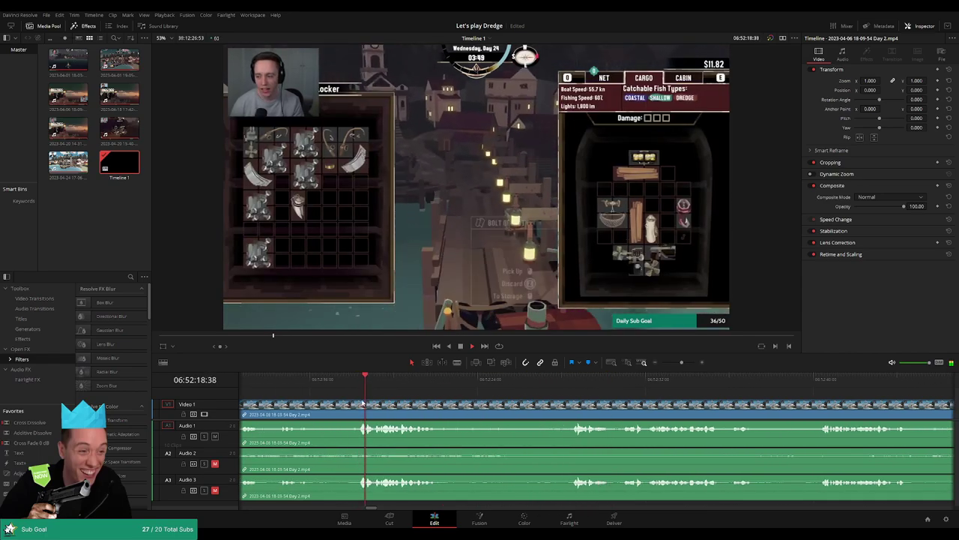
pyautogui.hscroll(-2, 405, 407)
pyautogui.hscroll(-2, 404, 407)
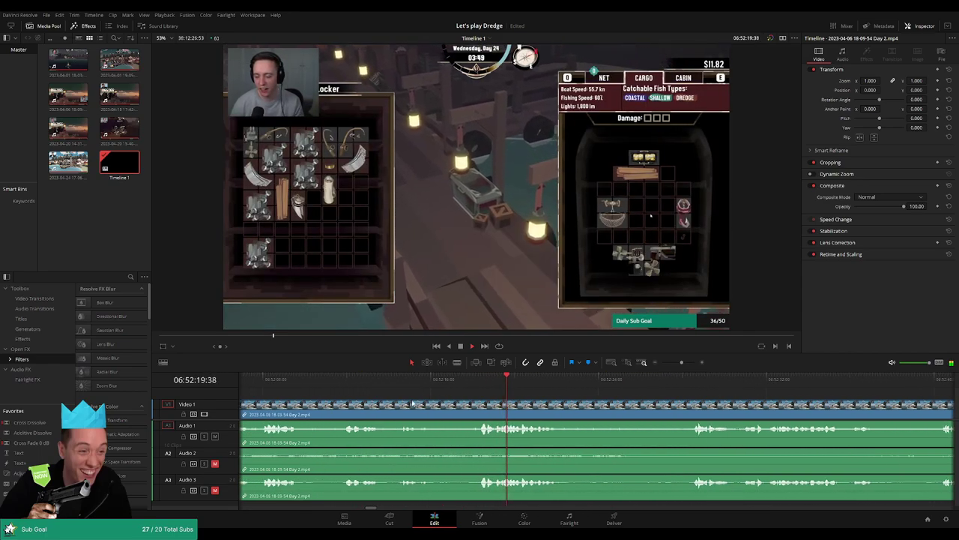
pyautogui.click(345, 384)
pyautogui.hscroll(-2, 449, 386)
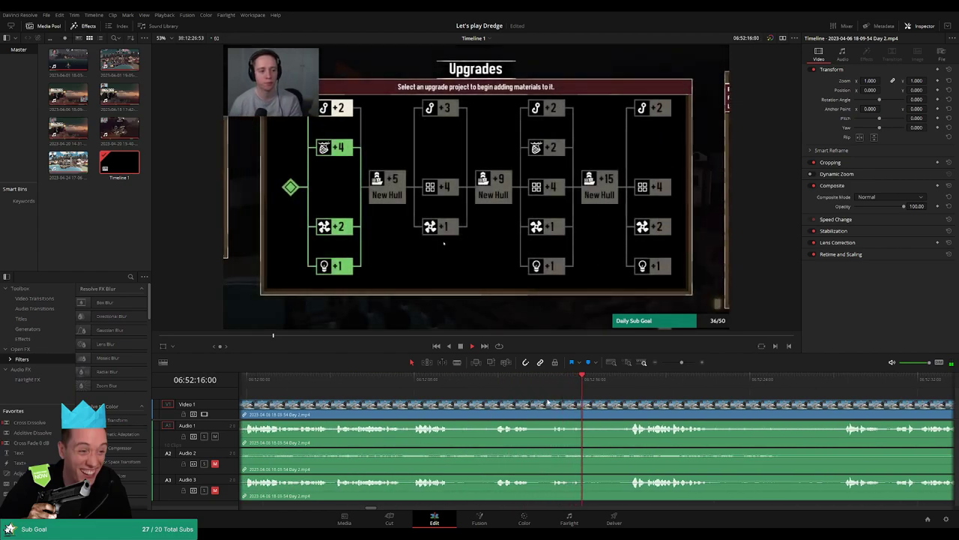
# Check the Greater Marrow dock and upgrade scenes between about 06:51:53 and 06:52:04 for a suitable break point
pyautogui.click(326, 382)
pyautogui.click(258, 382)
pyautogui.hscroll(-2, 375, 383)
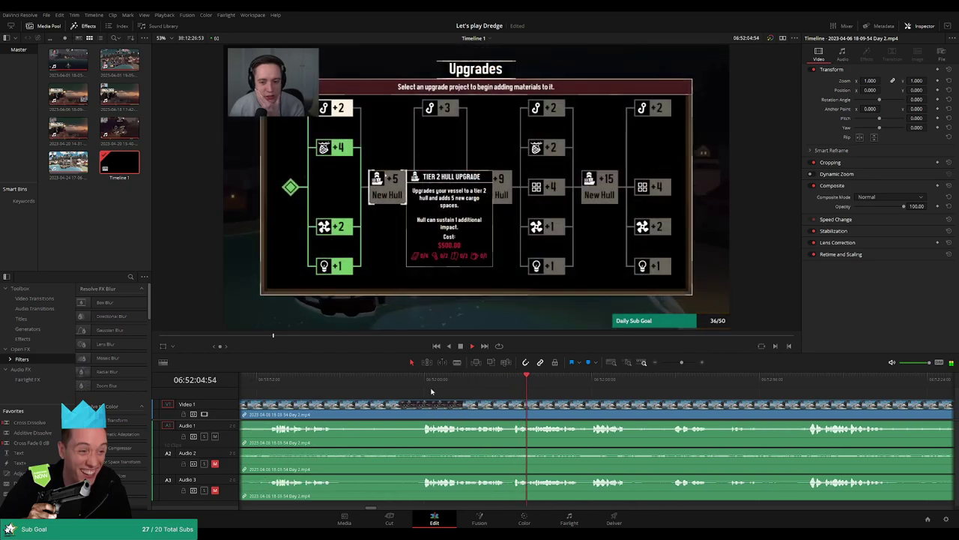
pyautogui.click(424, 382)
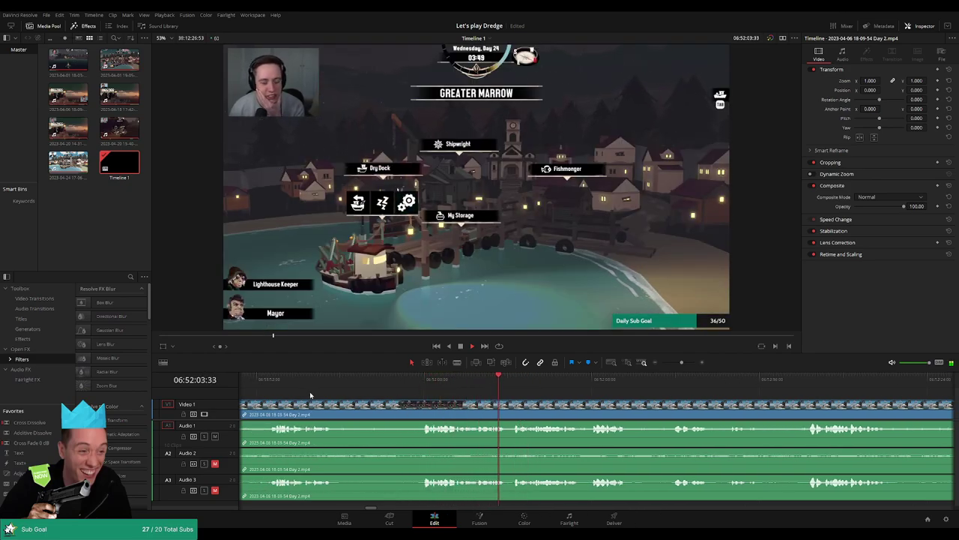
pyautogui.click(271, 382)
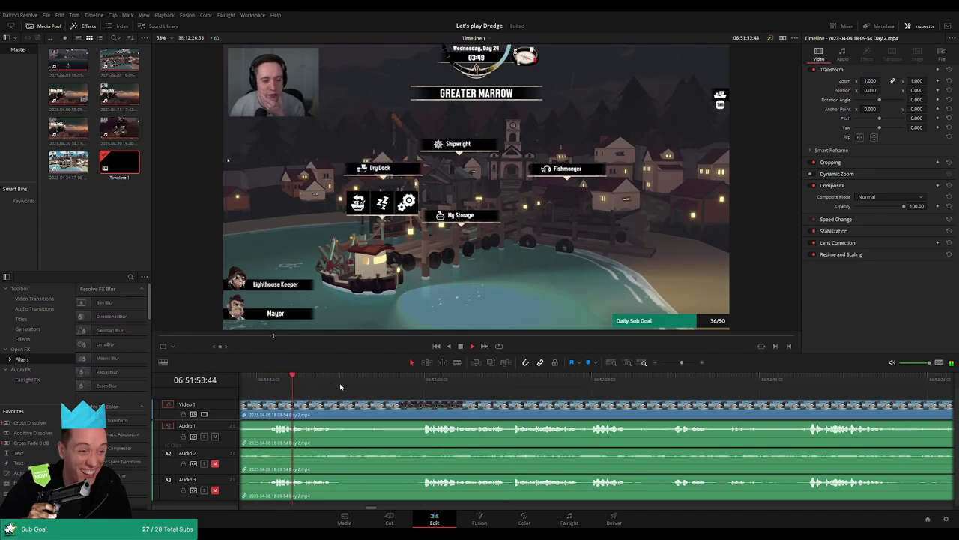
pyautogui.click(417, 378)
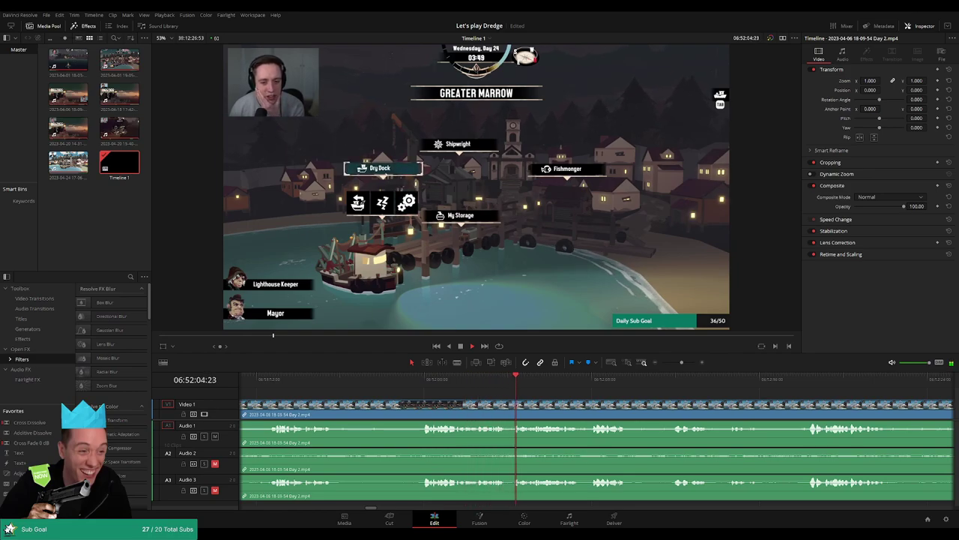
# Go through the Greater Marrow upgrade and departure footage from about 06:52:06 to 06:52:42, checking for a pause in the commentary
pyautogui.moveTo(659, 404); pyautogui.dragTo(508, 396)
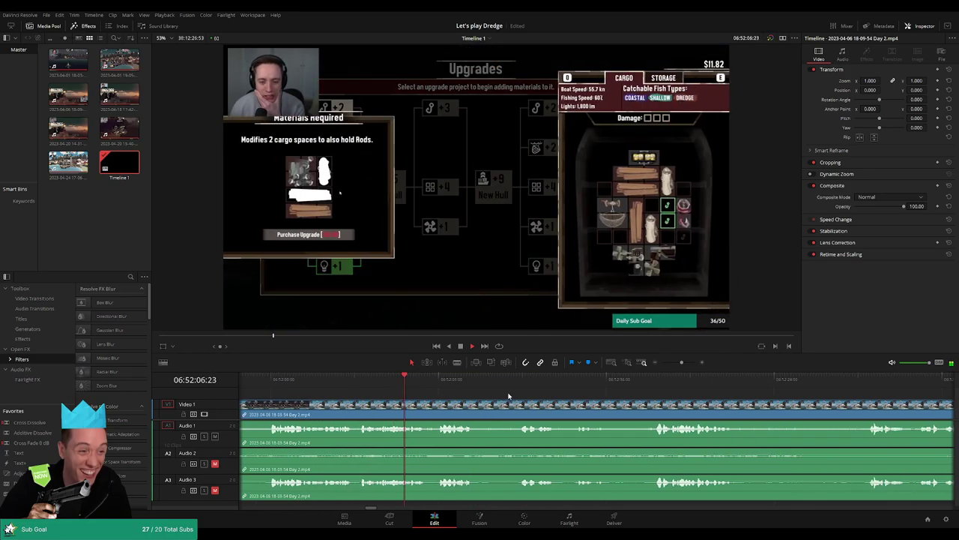
pyautogui.hscroll(3, 410, 392)
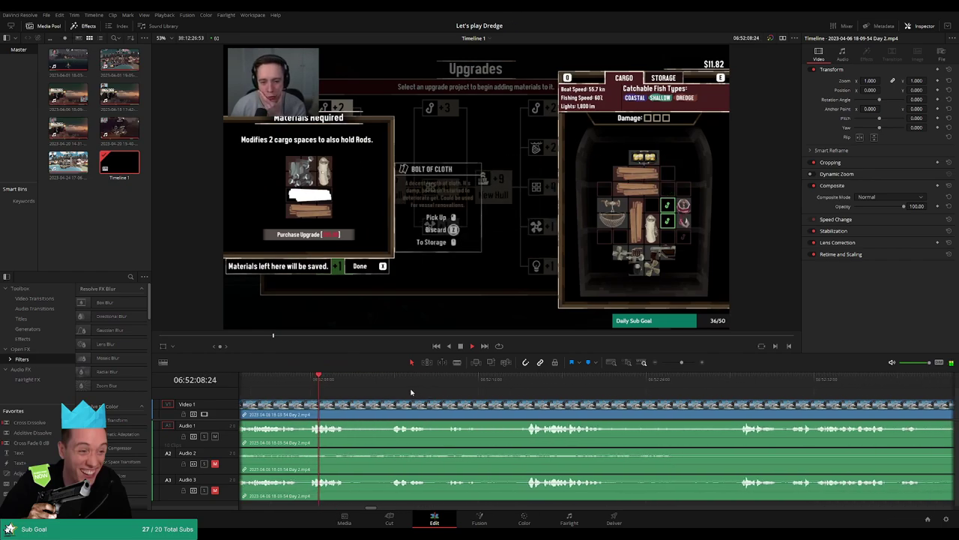
pyautogui.click(389, 379)
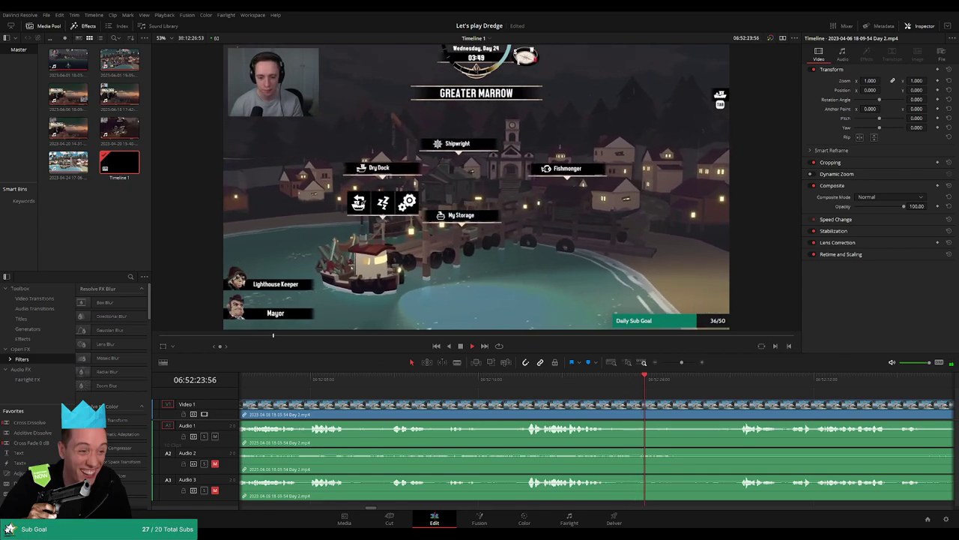
pyautogui.moveTo(742, 391); pyautogui.dragTo(442, 383)
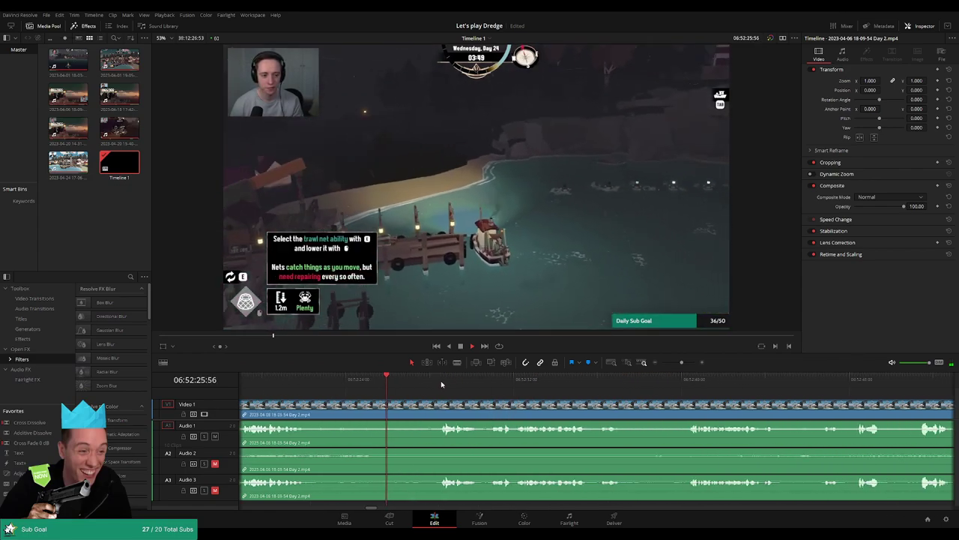
pyautogui.click(440, 385)
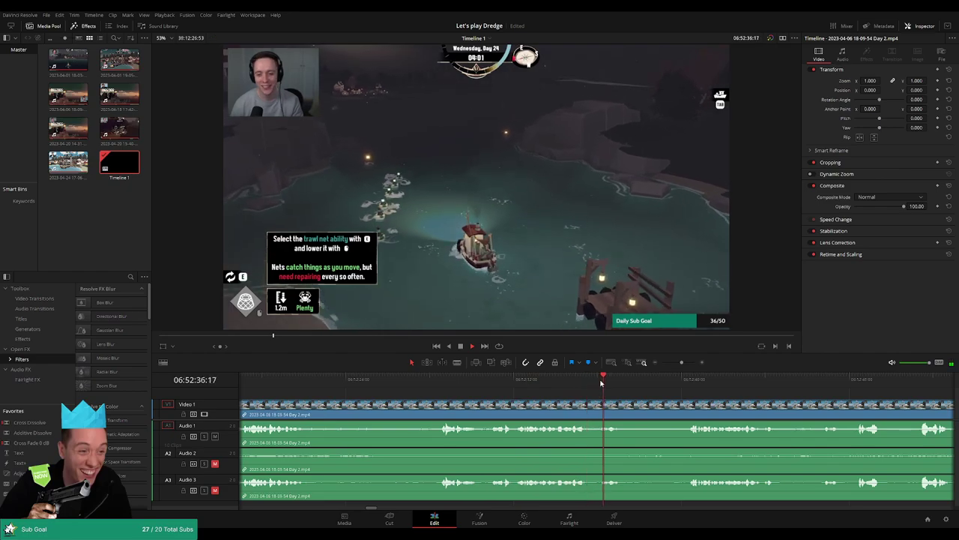
pyautogui.click(668, 382)
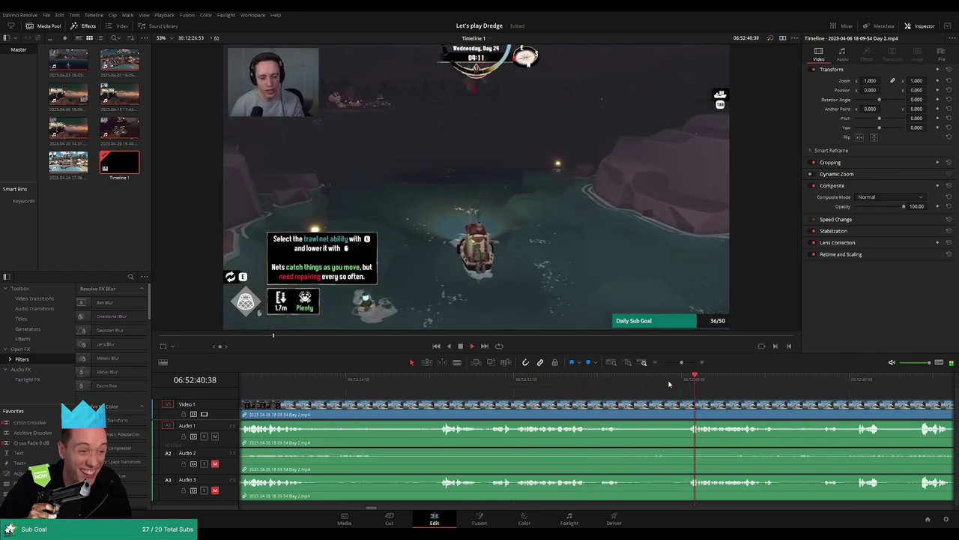
pyautogui.moveTo(667, 409); pyautogui.dragTo(531, 410)
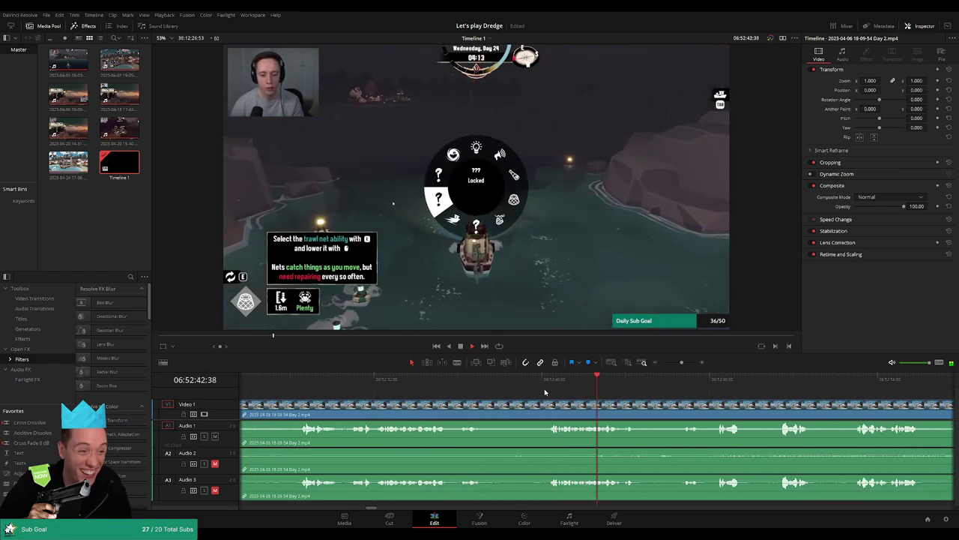
pyautogui.click(547, 385)
# Split the Day 2 footage on all tracks at 06:52:39:30 and fade the video out and in around the cut
pyautogui.click(685, 363)
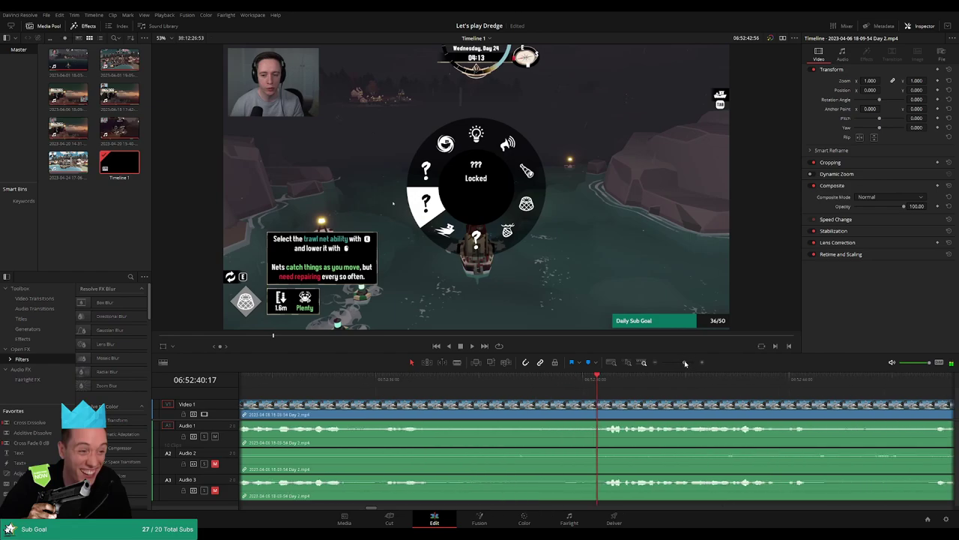
pyautogui.click(602, 389)
pyautogui.moveTo(607, 390)
pyautogui.mouseDown()
pyautogui.moveTo(557, 391)
pyautogui.moveTo(605, 387)
pyautogui.moveTo(557, 391)
pyautogui.moveTo(609, 402)
pyautogui.mouseUp()
pyautogui.press('b')
pyautogui.click(558, 411)
pyautogui.press('a')
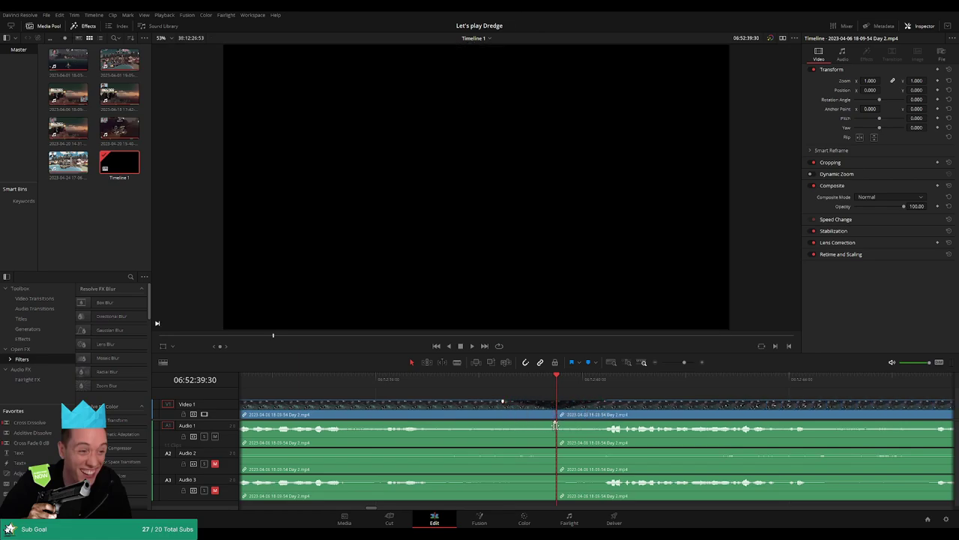
# Add one-second audio fades out and in around the cut at 06:52:39:30 on all three audio tracks
pyautogui.moveTo(553, 423); pyautogui.dragTo(485, 423)
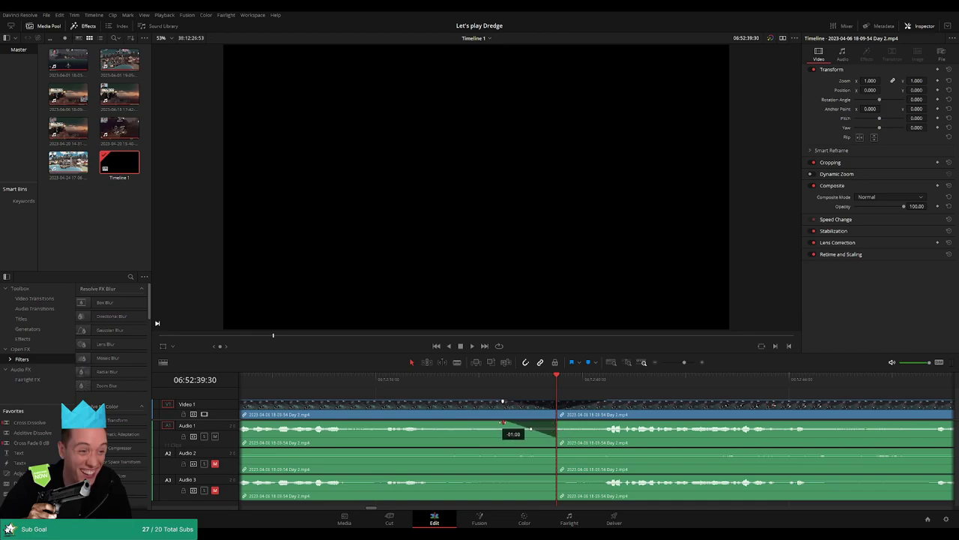
pyautogui.moveTo(584, 422); pyautogui.dragTo(610, 423)
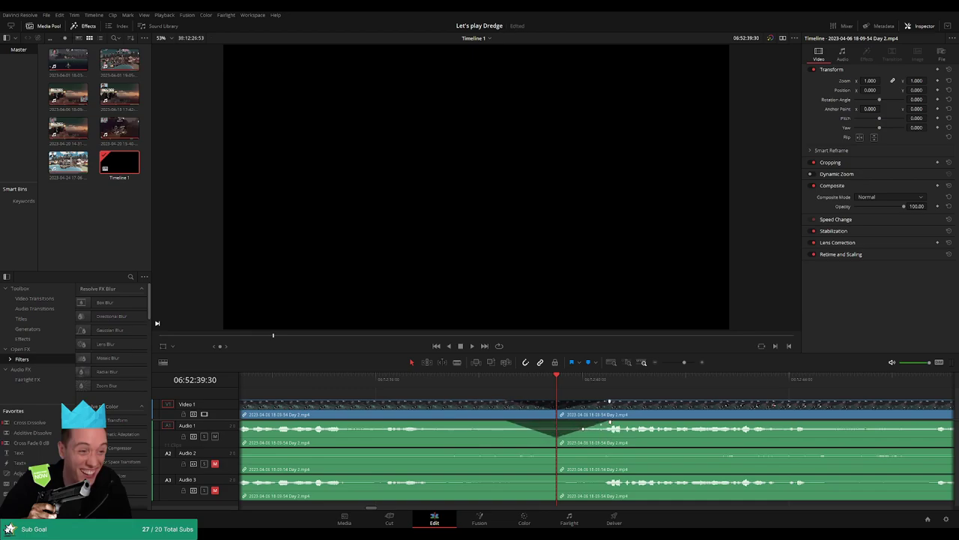
pyautogui.moveTo(555, 450); pyautogui.dragTo(516, 450)
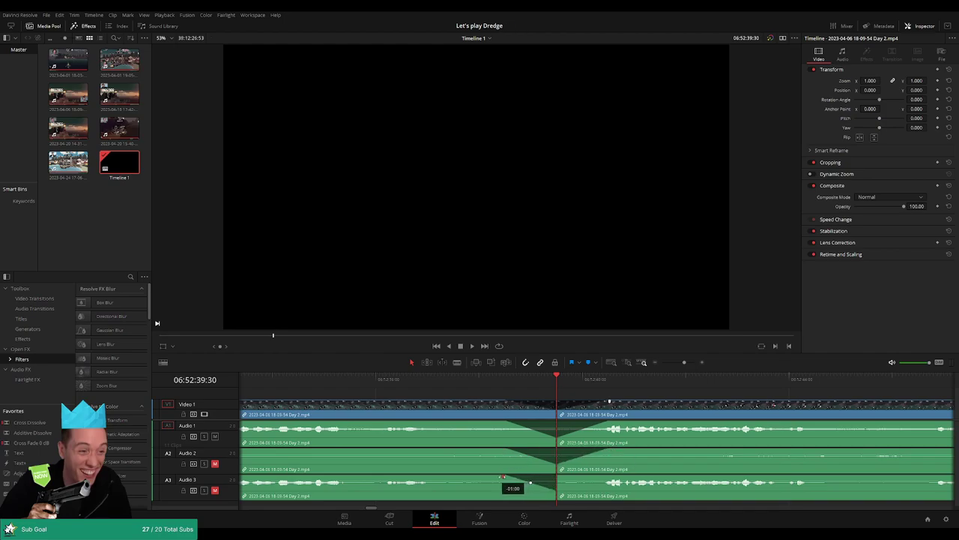
pyautogui.moveTo(557, 477); pyautogui.dragTo(611, 478)
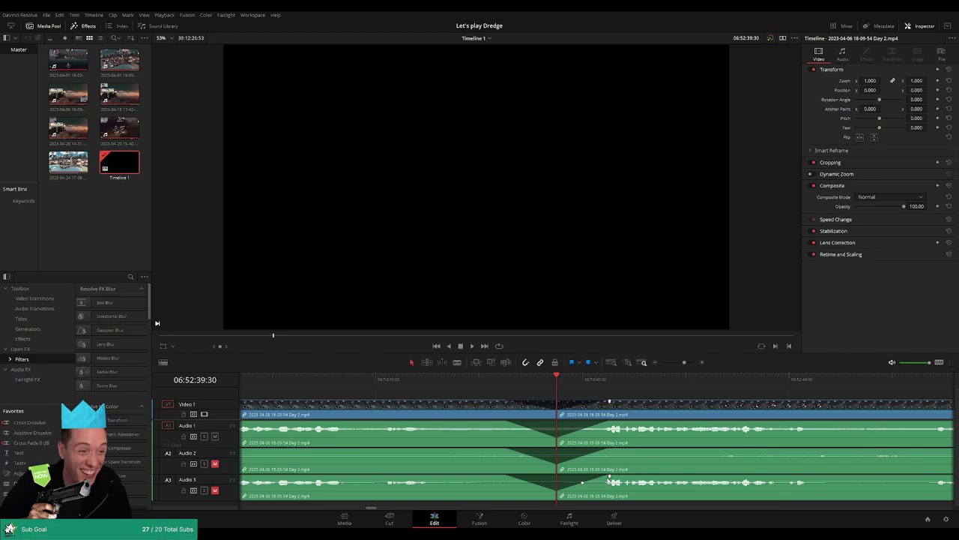
pyautogui.press('space')
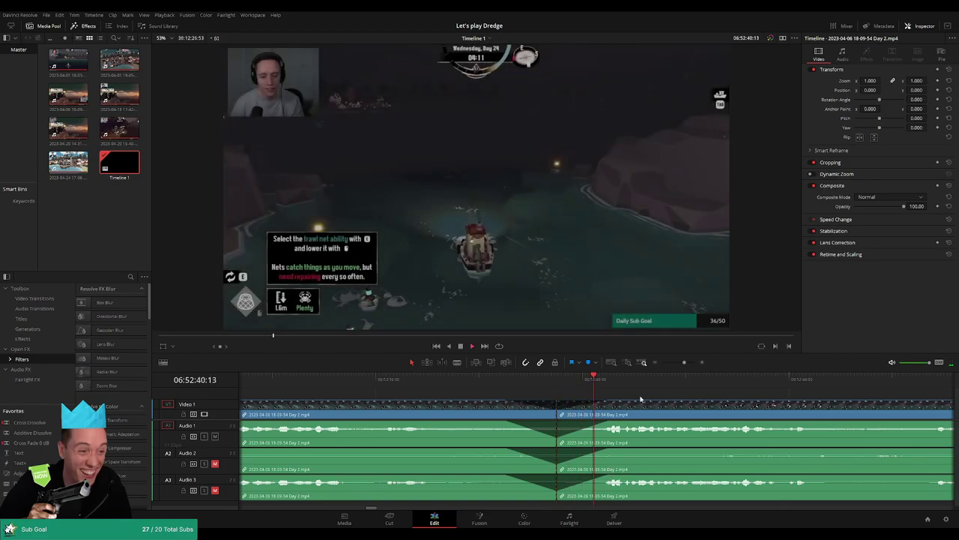
# Move the Day 2 footage after the new cut so that it starts at 08:00:00:00 on the timeline
pyautogui.click(660, 364)
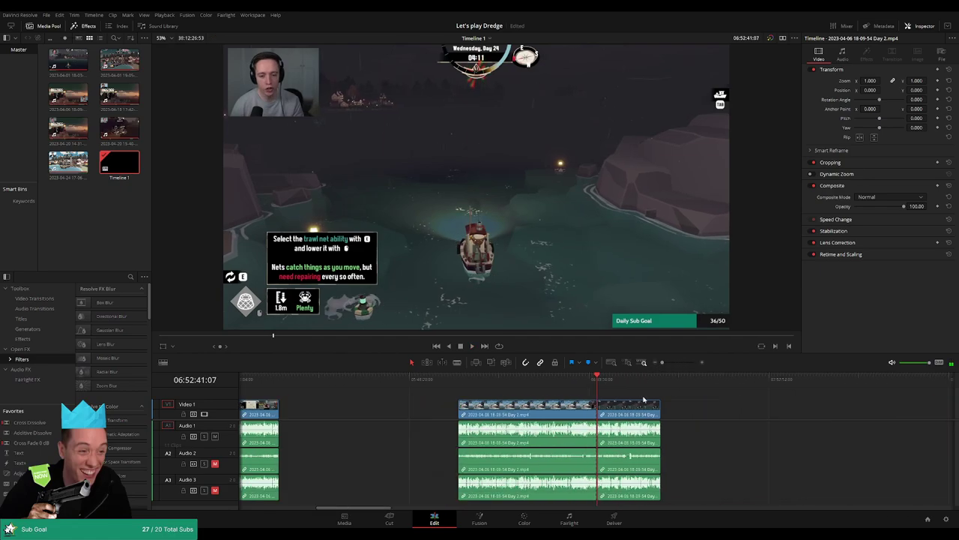
pyautogui.hscroll(3, 384, 386)
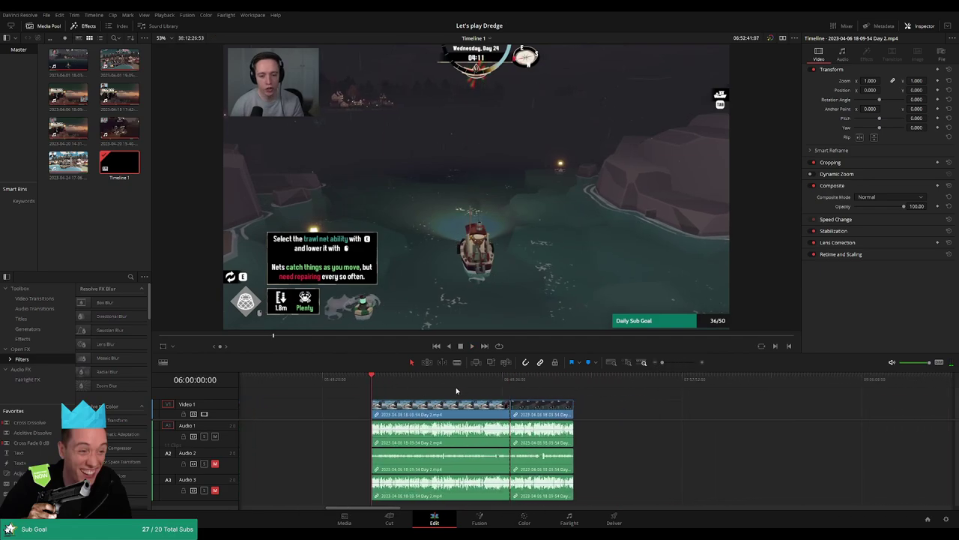
pyautogui.press('Down')
pyautogui.hscroll(5, 627, 413)
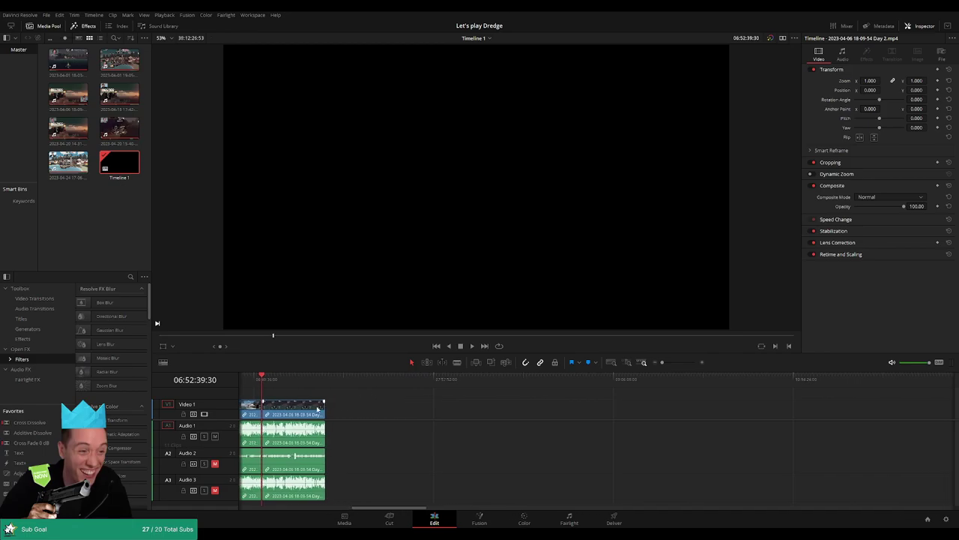
pyautogui.moveTo(304, 415); pyautogui.dragTo(581, 423)
pyautogui.click(281, 391)
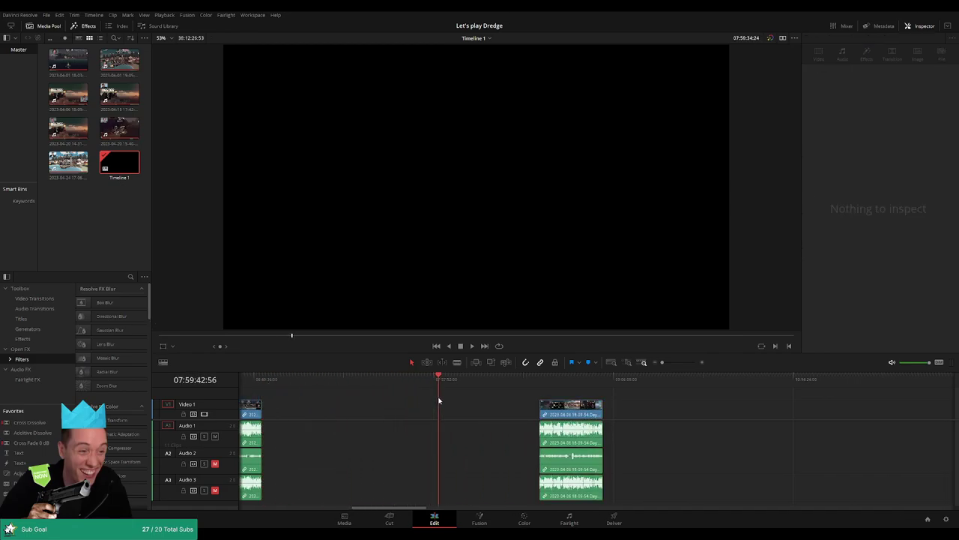
pyautogui.moveTo(561, 414); pyautogui.dragTo(461, 414)
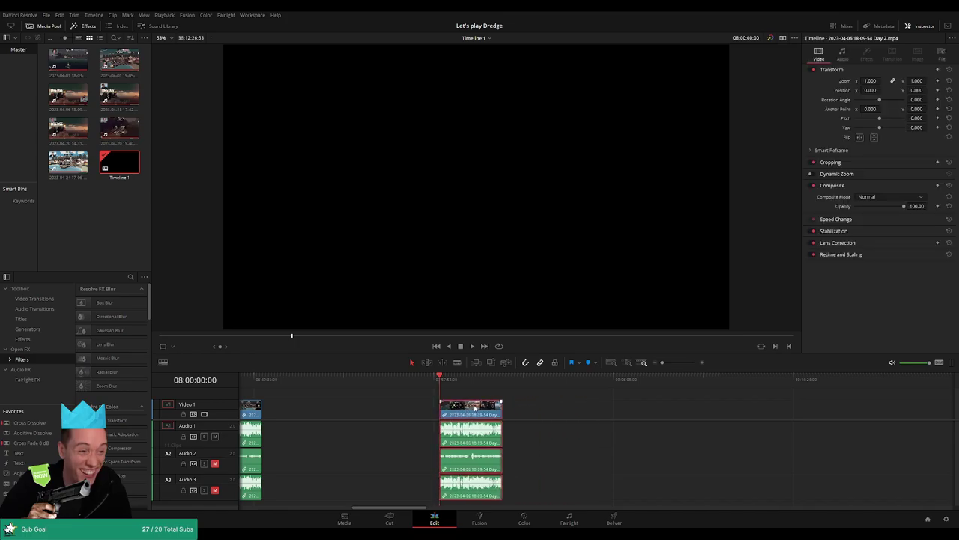
# Place the Day 3 recording directly after the remaining Day 2 footage and skim the Day 2 part from 08:00:00
pyautogui.press('space')
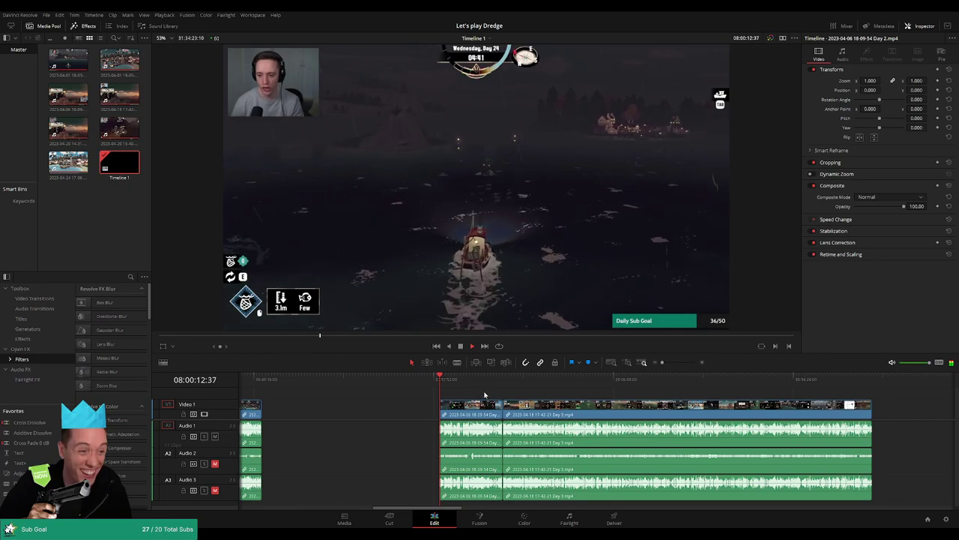
pyautogui.click(449, 381)
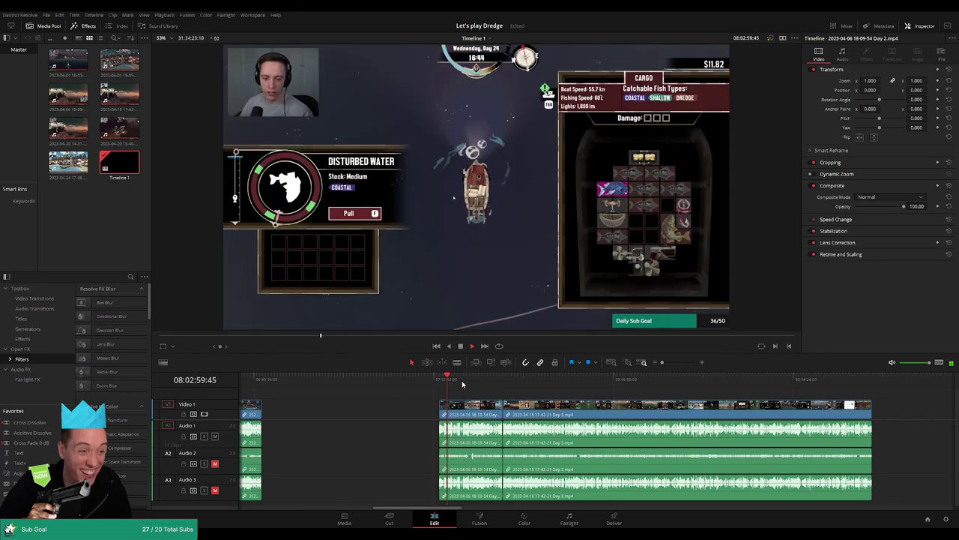
pyautogui.moveTo(469, 382); pyautogui.dragTo(502, 382)
# Trim the Day 2 and Day 3 join near 08:24:10, bridge it with transitions on the video and audio tracks, and play it back
pyautogui.moveTo(662, 362); pyautogui.dragTo(682, 363)
pyautogui.click(508, 381)
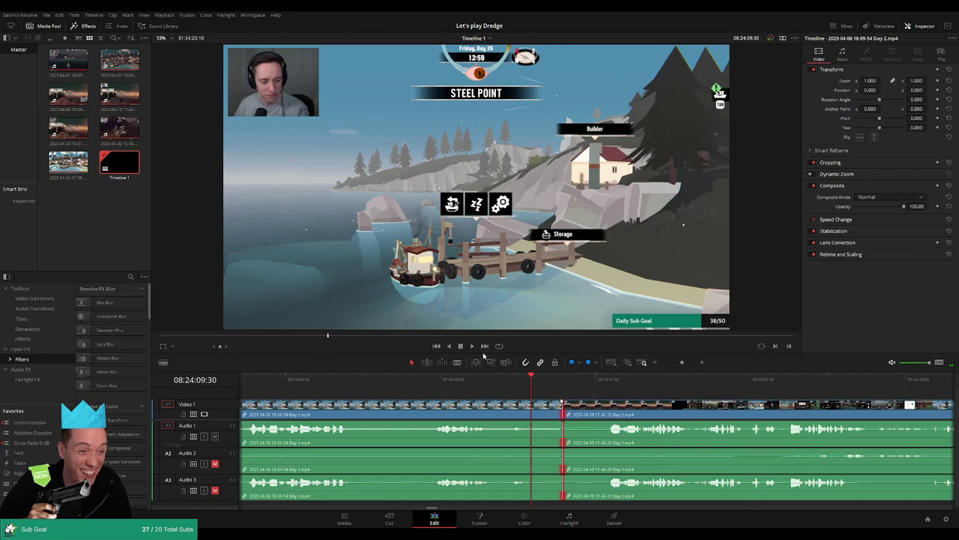
pyautogui.press(',')
pyautogui.press('space')
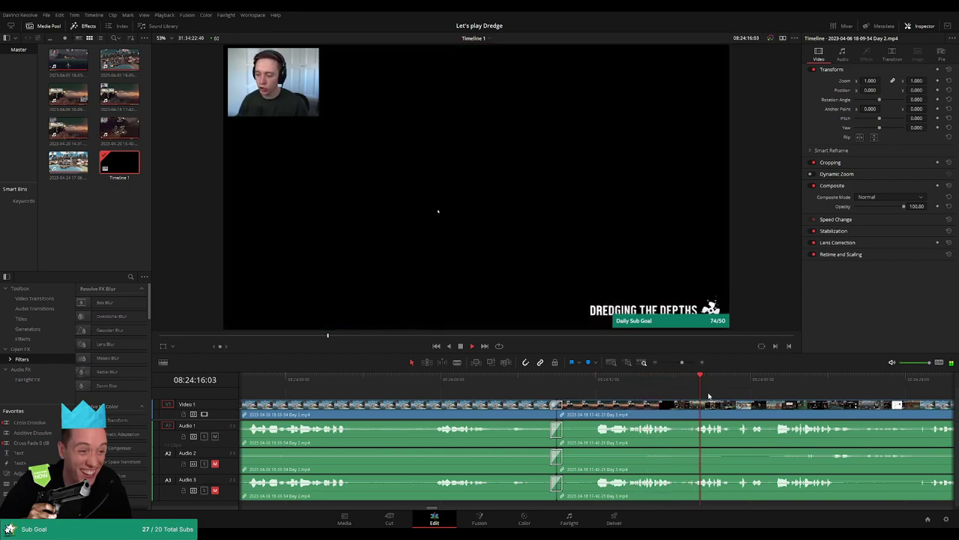
pyautogui.hscroll(2, 650, 397)
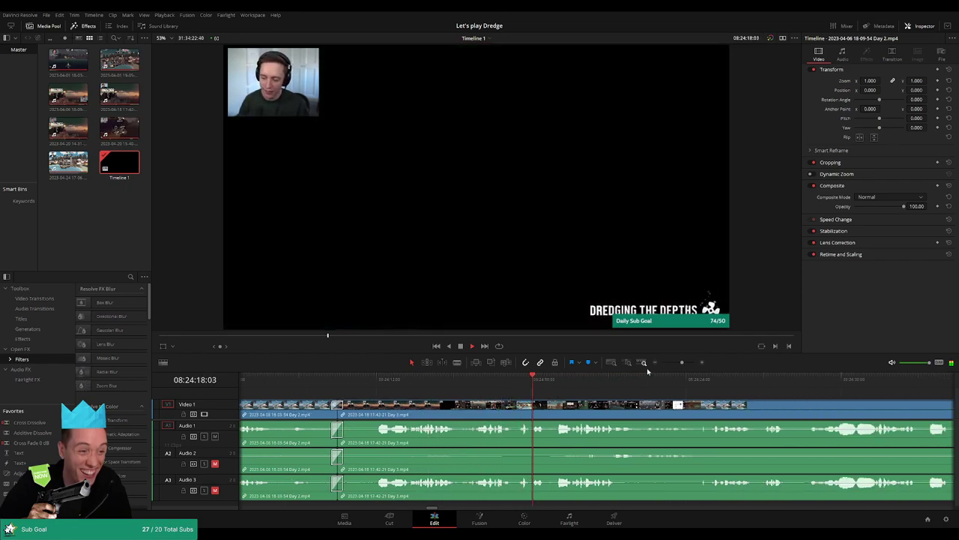
pyautogui.moveTo(682, 363); pyautogui.dragTo(655, 363)
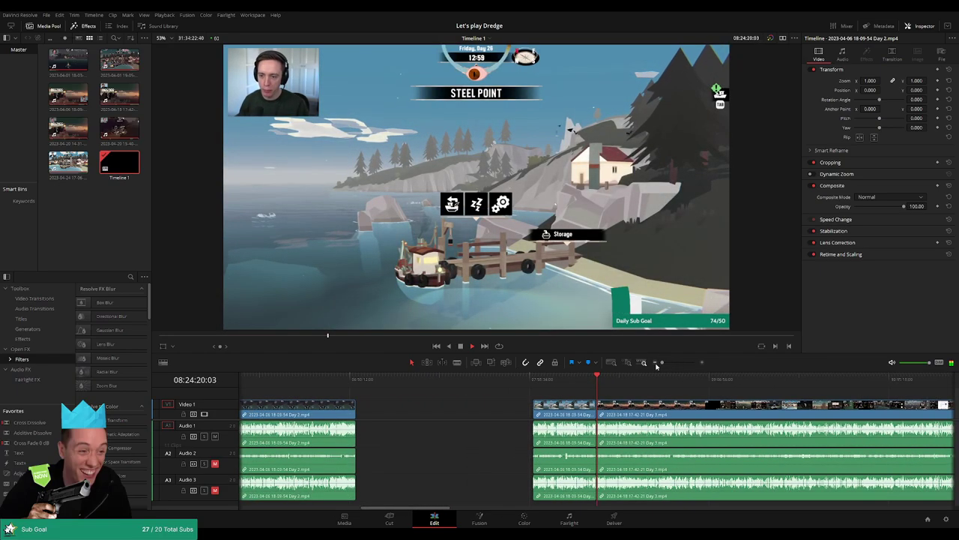
pyautogui.hscroll(3, 481, 398)
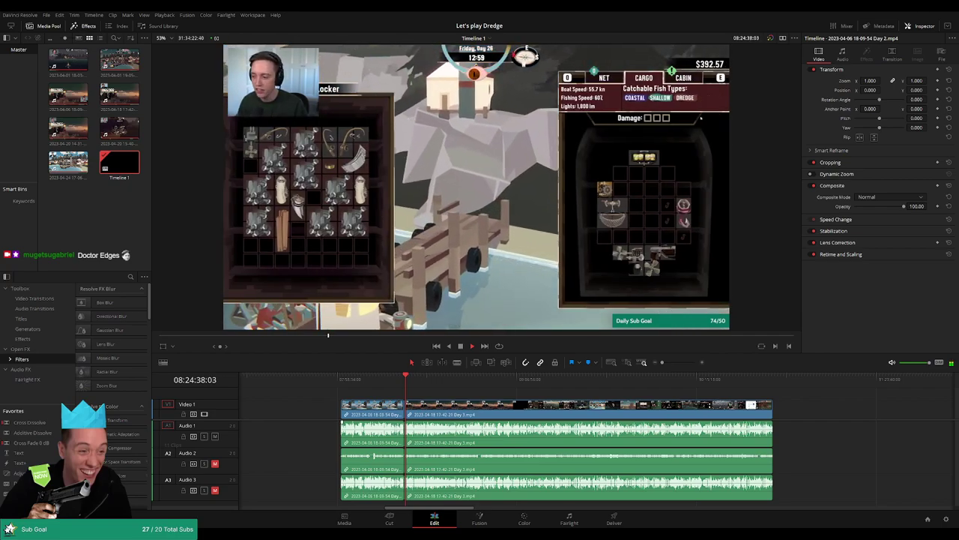
pyautogui.press('space')
# Go through the Day 3 footage to about 08:52:21 and inspect the waveform there for the next episode break
pyautogui.moveTo(441, 405); pyautogui.dragTo(344, 404)
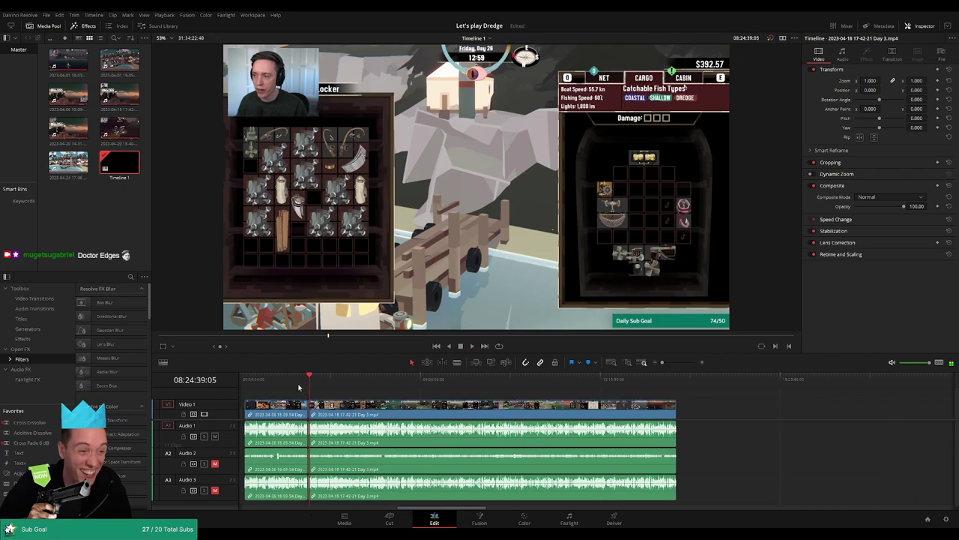
pyautogui.moveTo(250, 381); pyautogui.dragTo(383, 388)
pyautogui.press('space')
pyautogui.moveTo(662, 362); pyautogui.dragTo(680, 363)
pyautogui.click(480, 378)
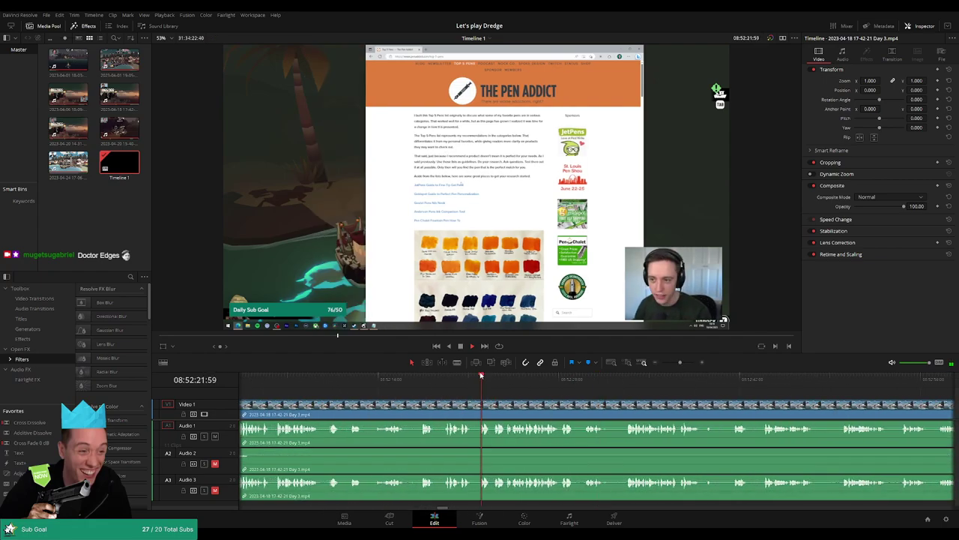
# Go back through the Day 3 footage from 08:52:21 to about 08:51:57 to find a pause for the episode break
pyautogui.click(440, 380)
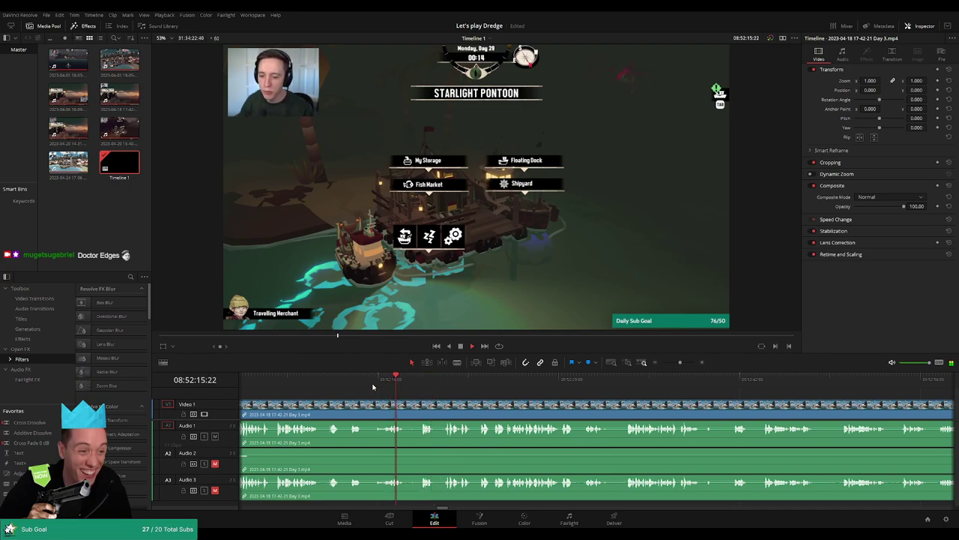
pyautogui.click(329, 386)
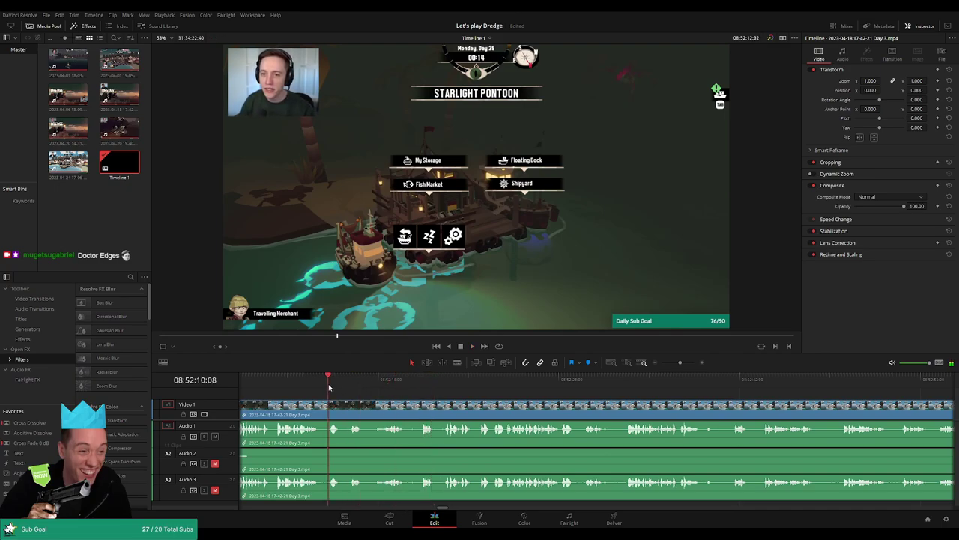
pyautogui.hscroll(-1, 342, 413)
pyautogui.click(397, 384)
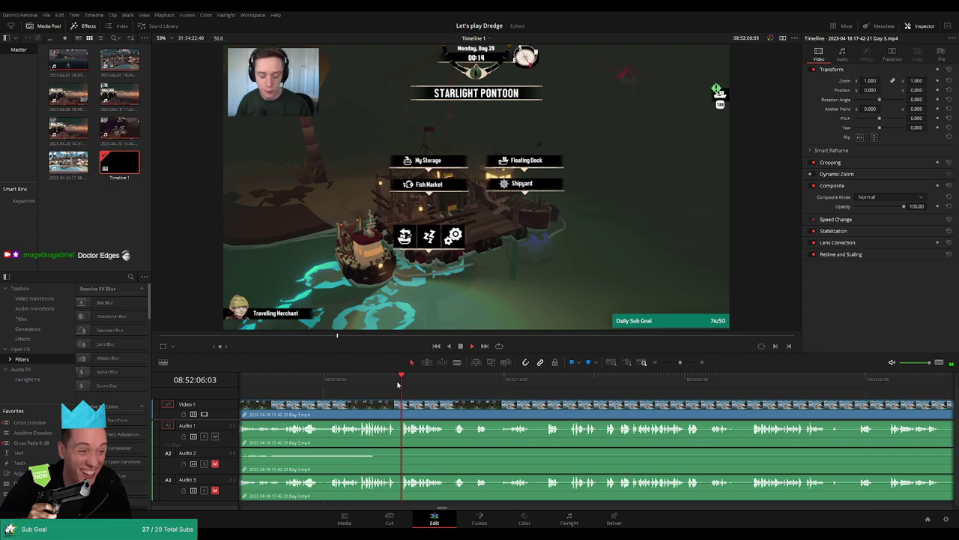
pyautogui.click(324, 387)
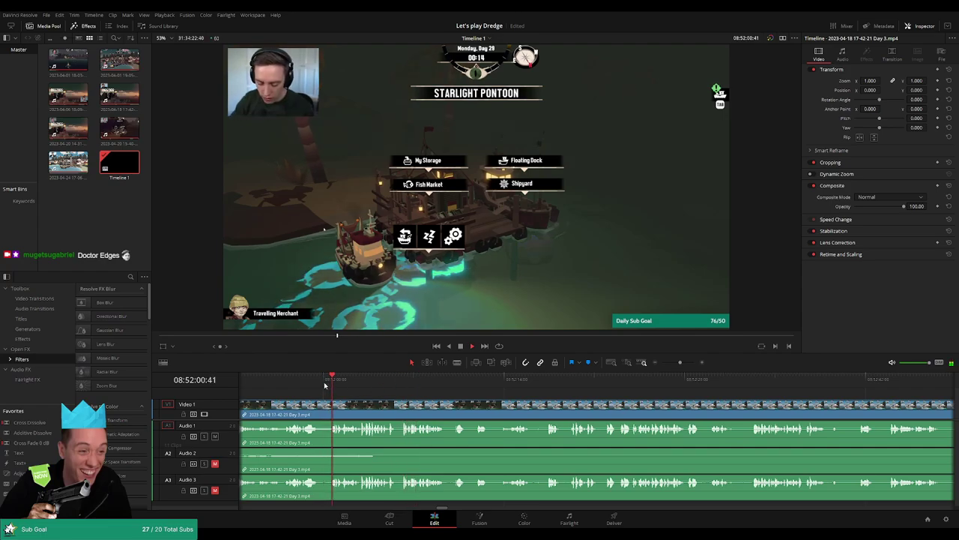
pyautogui.hotkey('ctrl', '=')
pyautogui.click(411, 379)
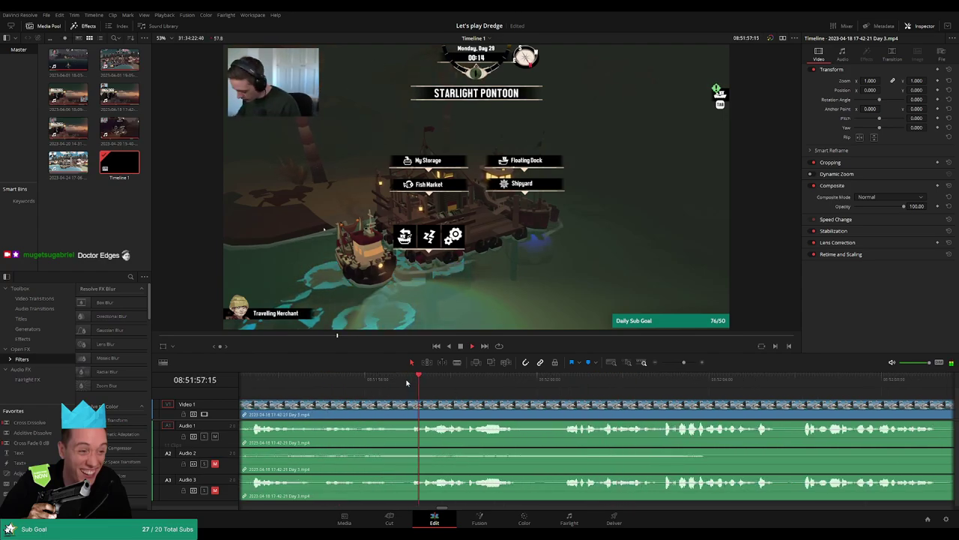
pyautogui.click(557, 385)
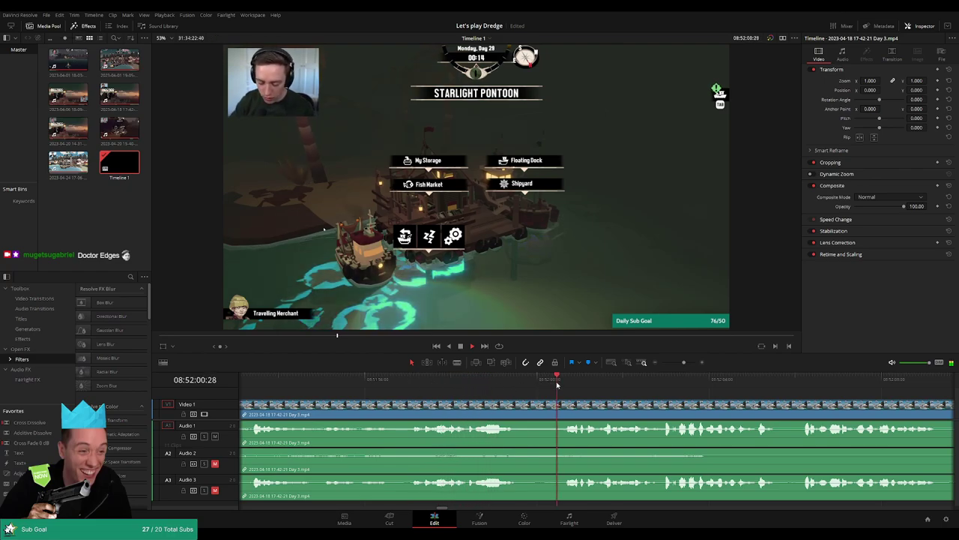
# Listen to the Day 3 footage from about 08:52:00 to 08:52:17 and compare the silent gaps in the waveform
pyautogui.hscroll(2, 668, 407)
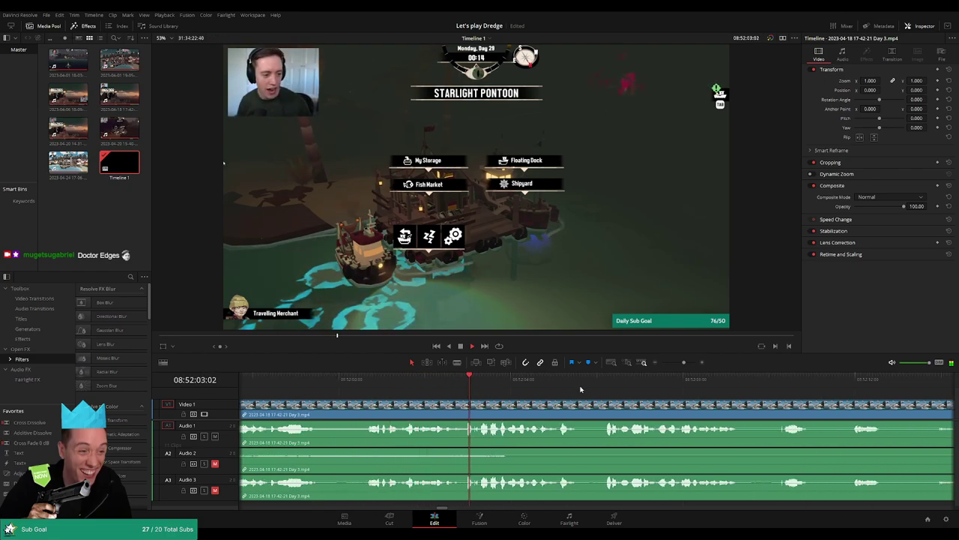
pyautogui.hscroll(3, 470, 396)
pyautogui.hscroll(1, 470, 396)
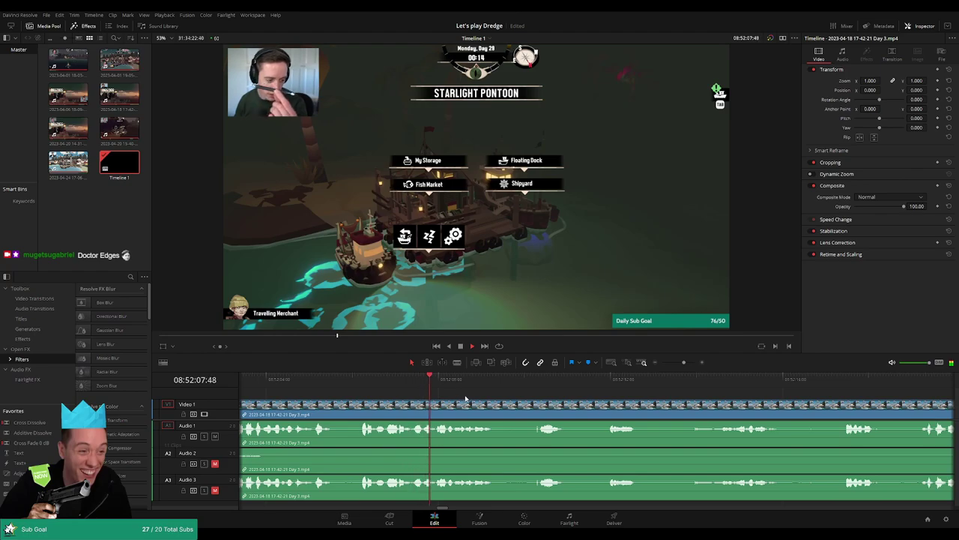
pyautogui.hscroll(3, 476, 398)
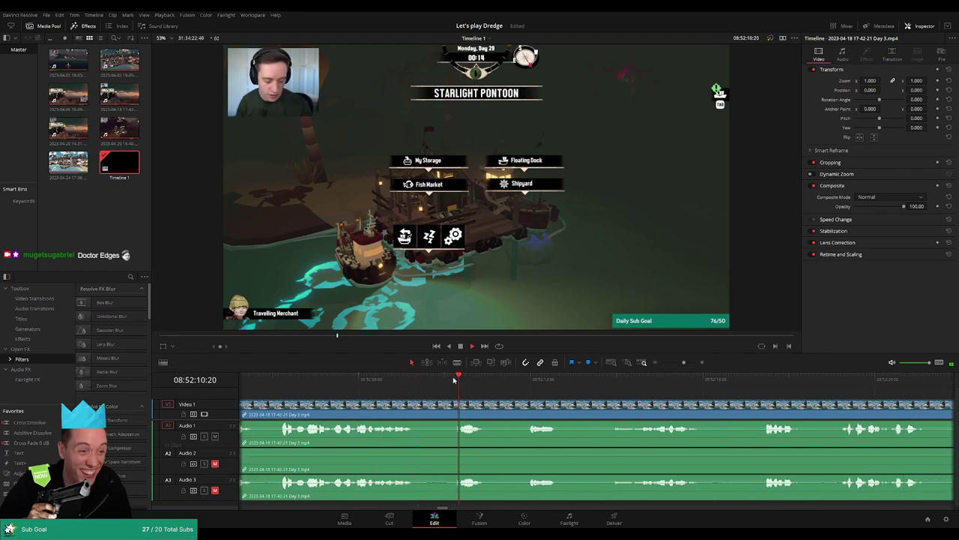
pyautogui.hscroll(3, 589, 405)
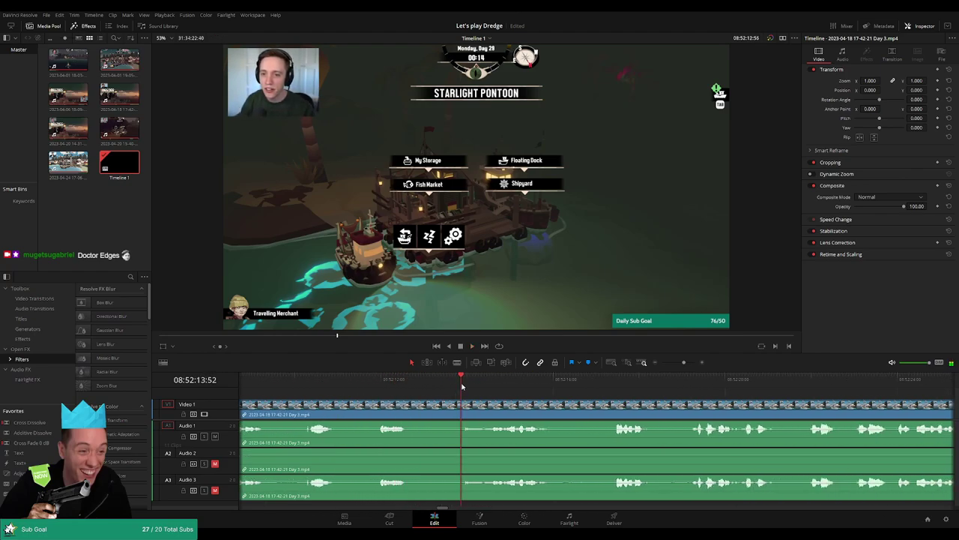
pyautogui.press('space')
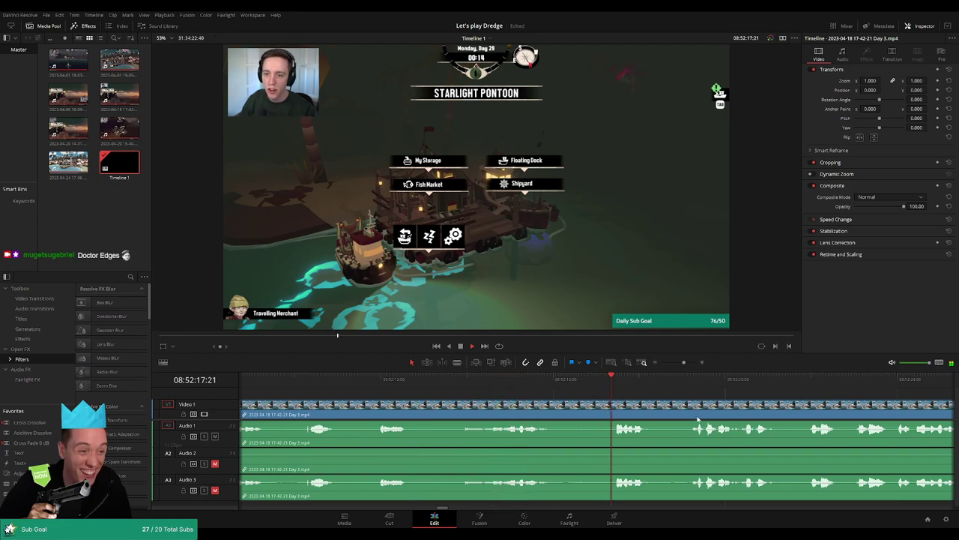
pyautogui.hscroll(3, 506, 400)
pyautogui.press('space')
# Split the Day 3 recording on all tracks in the silent gap at 08:52:16:30
pyautogui.click(446, 378)
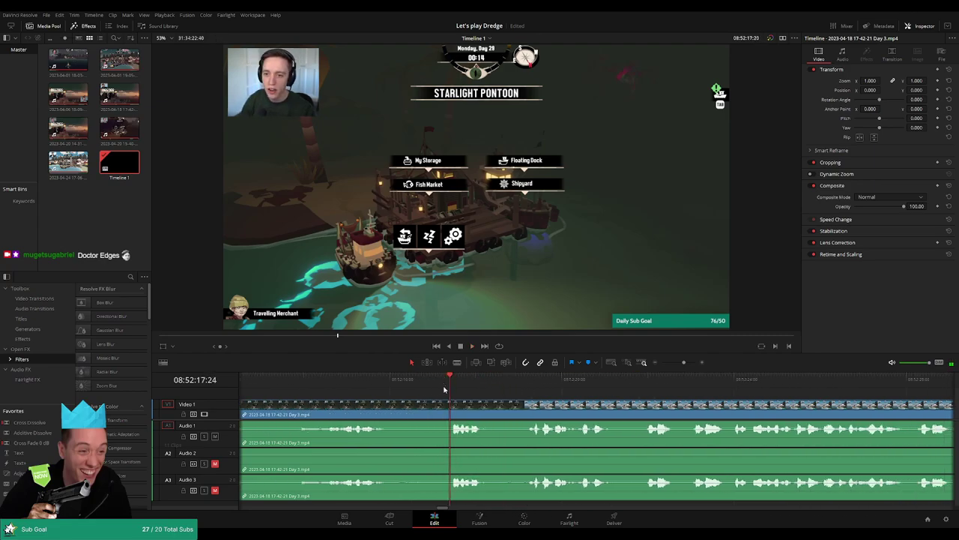
pyautogui.hotkey('ctrl', '=')
pyautogui.press('space')
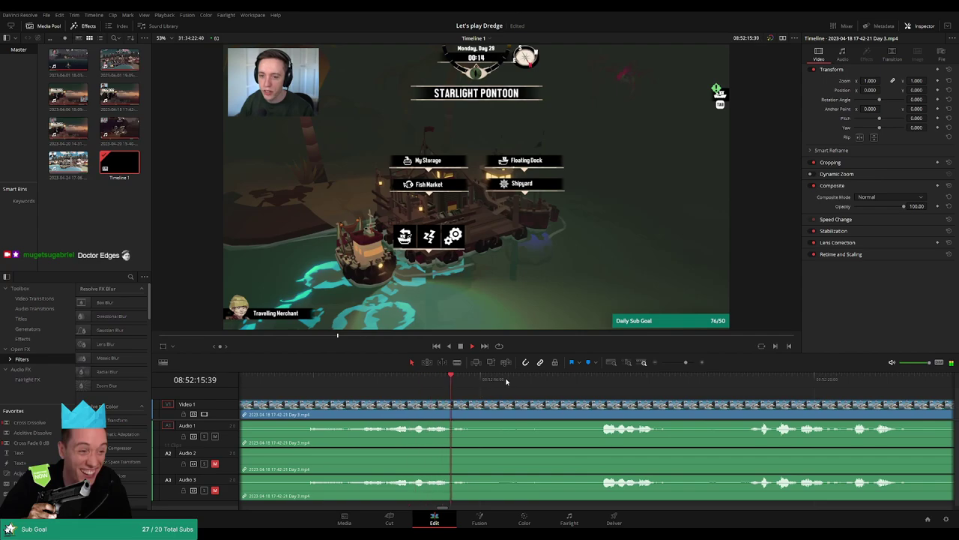
pyautogui.moveTo(585, 381); pyautogui.dragTo(535, 384)
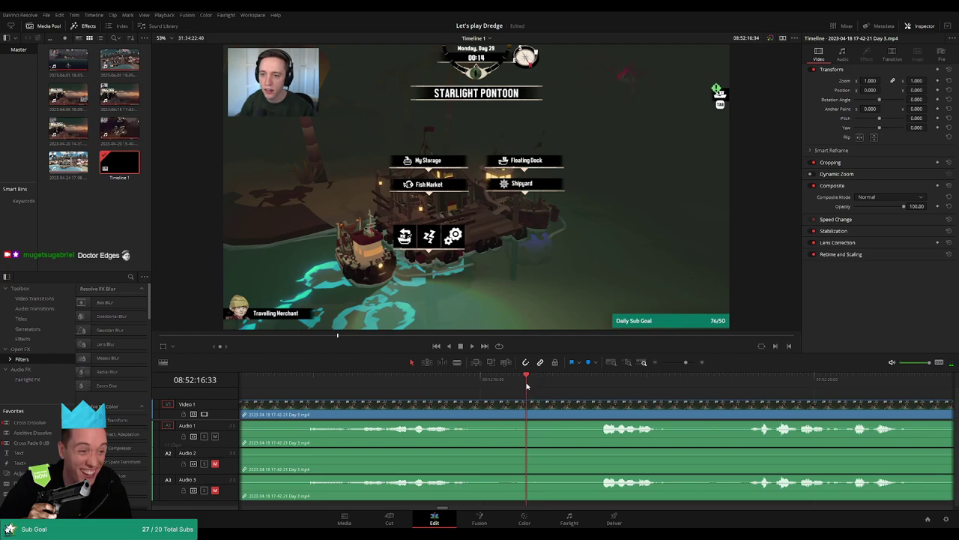
pyautogui.click(527, 408)
pyautogui.press('a')
# Add fade-outs of about one second before the cut on the video track and all three audio tracks
pyautogui.moveTo(523, 408); pyautogui.dragTo(453, 405)
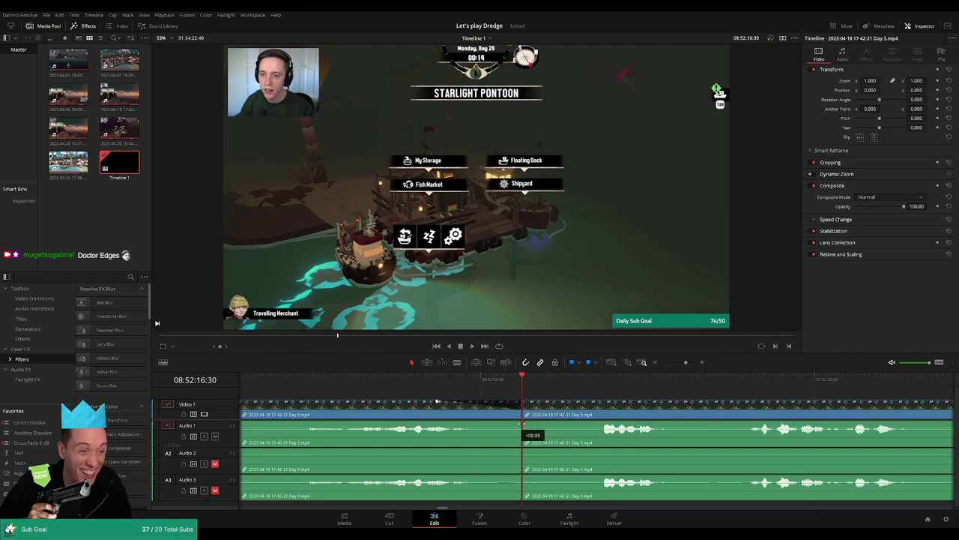
pyautogui.moveTo(519, 422); pyautogui.dragTo(443, 421)
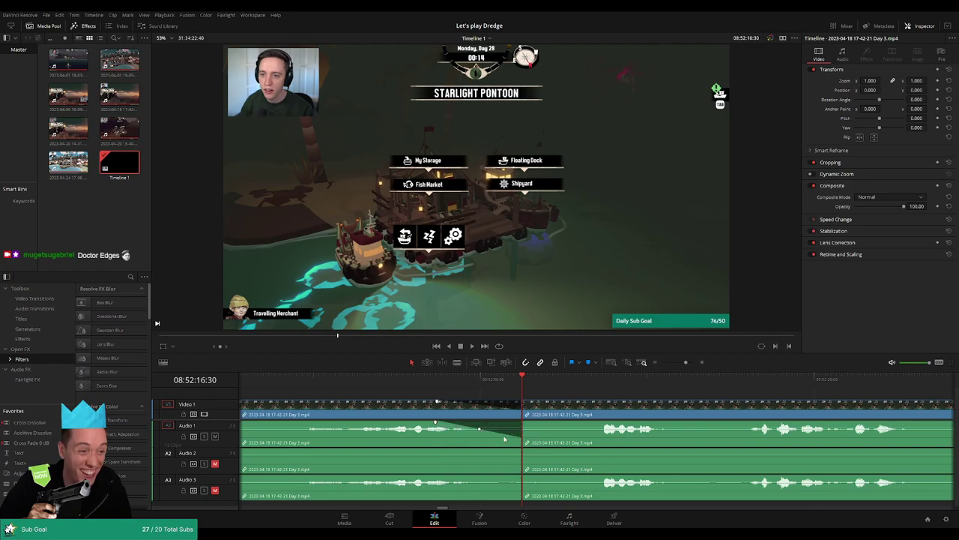
pyautogui.moveTo(520, 450); pyautogui.dragTo(450, 450)
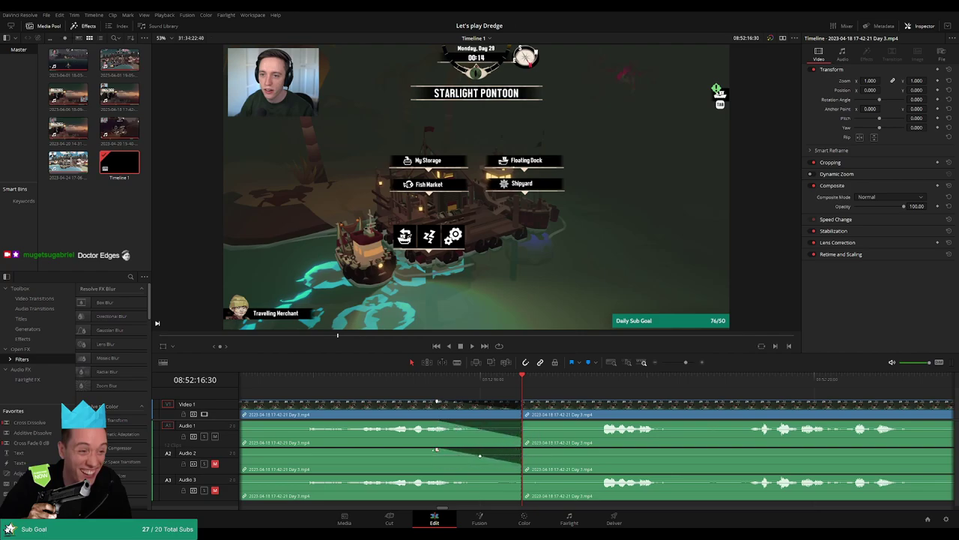
pyautogui.moveTo(520, 477); pyautogui.dragTo(460, 478)
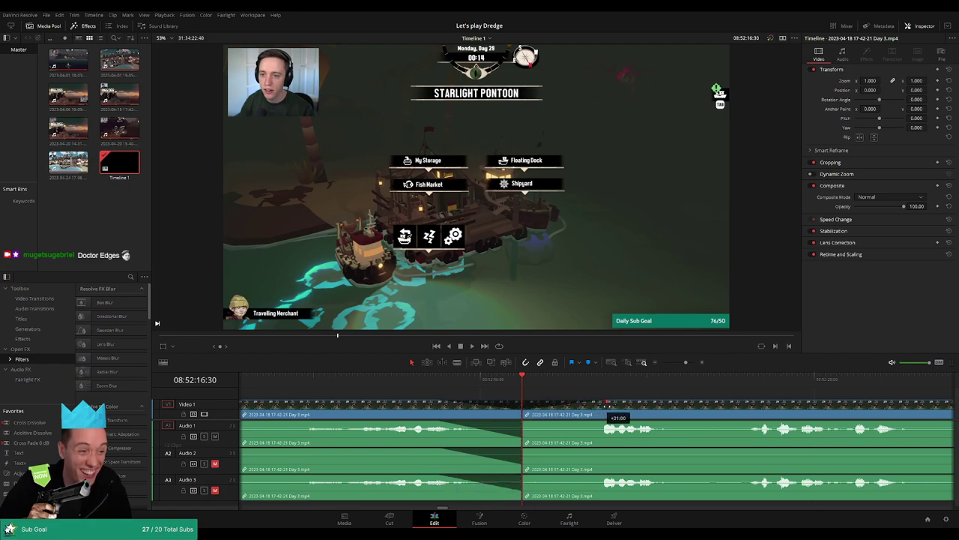
# Add fade-ins of about one second after the cut on the video track and all three audio tracks
pyautogui.moveTo(607, 405); pyautogui.dragTo(607, 406)
pyautogui.moveTo(523, 424); pyautogui.dragTo(584, 424)
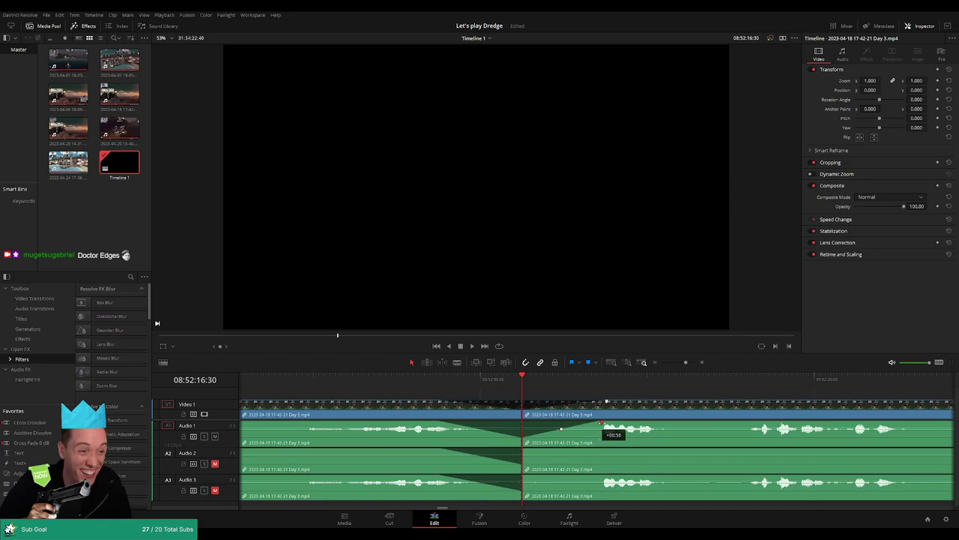
pyautogui.moveTo(528, 454); pyautogui.dragTo(598, 449)
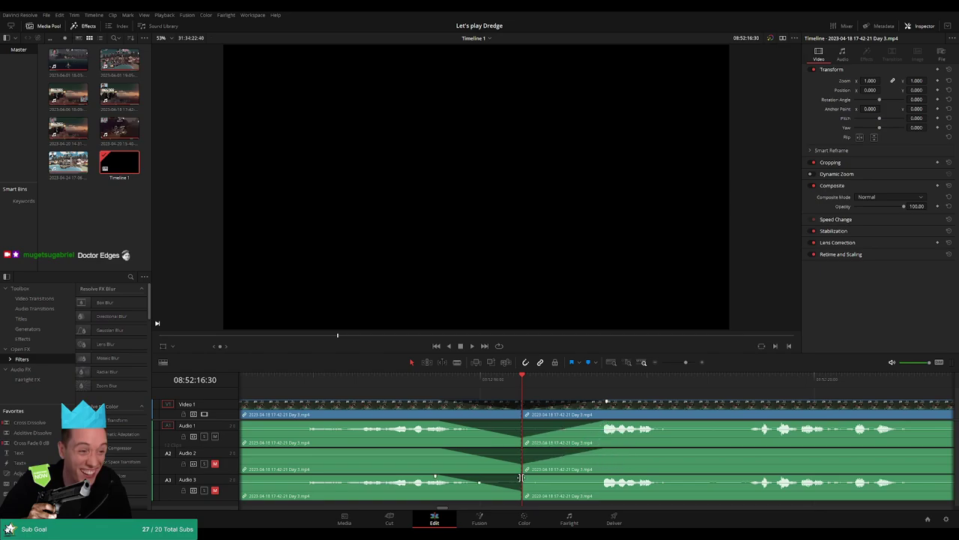
pyautogui.moveTo(521, 478); pyautogui.dragTo(607, 475)
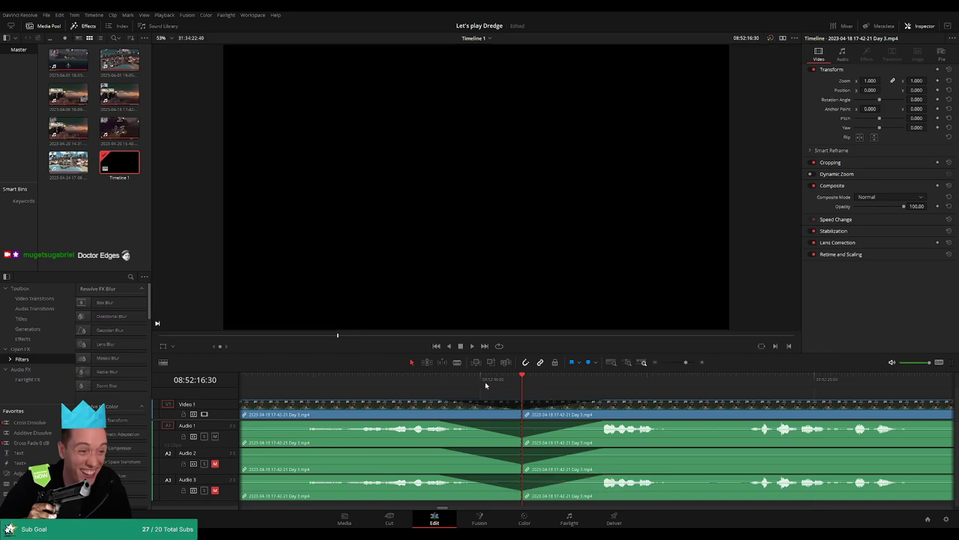
# Play back the fade-out and fade-in across the 08:52:16:30 cut to check them
pyautogui.click(430, 384)
pyautogui.press('space')
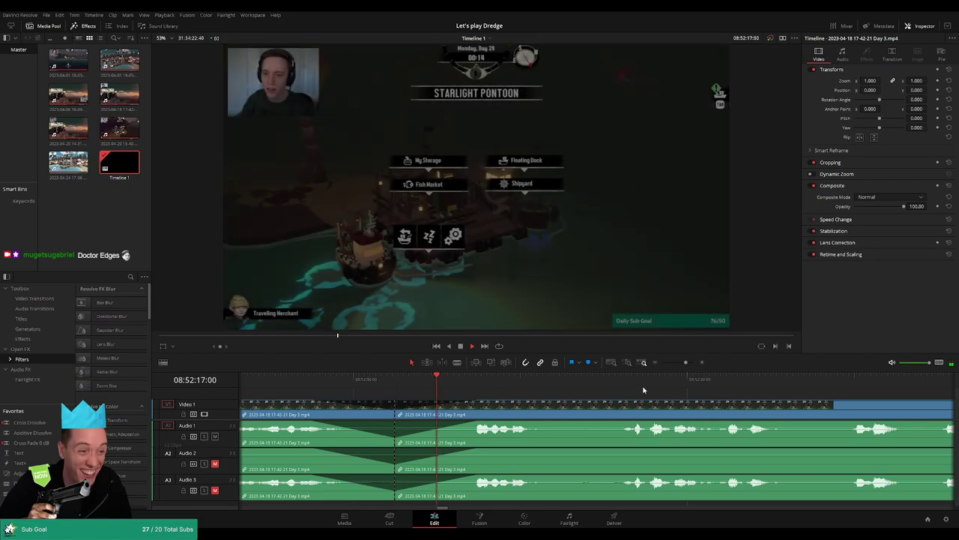
pyautogui.moveTo(685, 363); pyautogui.dragTo(643, 363)
pyautogui.hscroll(3, 617, 402)
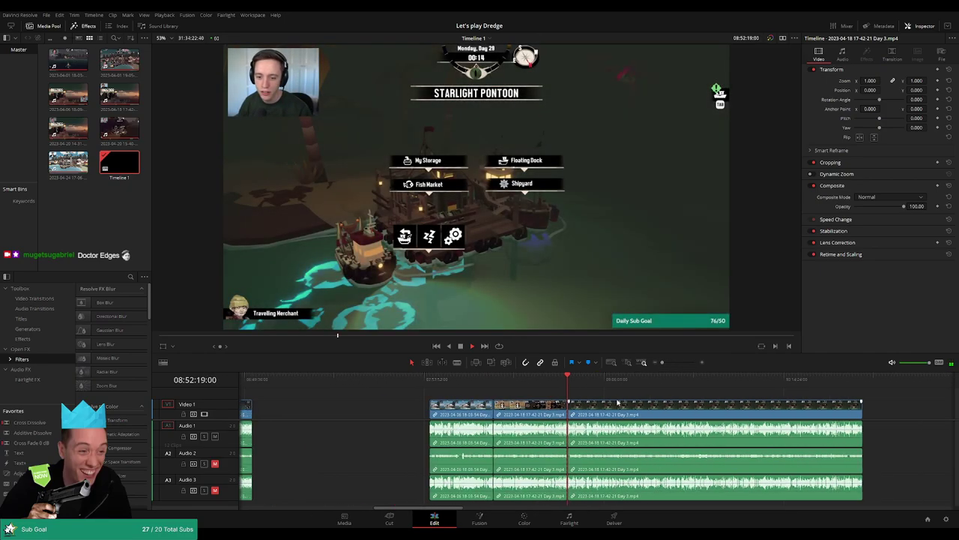
pyautogui.press('space')
# Move the Day 3 footage after the cut further along the timeline, past the 10:00:00:00 mark
pyautogui.click(319, 381)
pyautogui.click(455, 380)
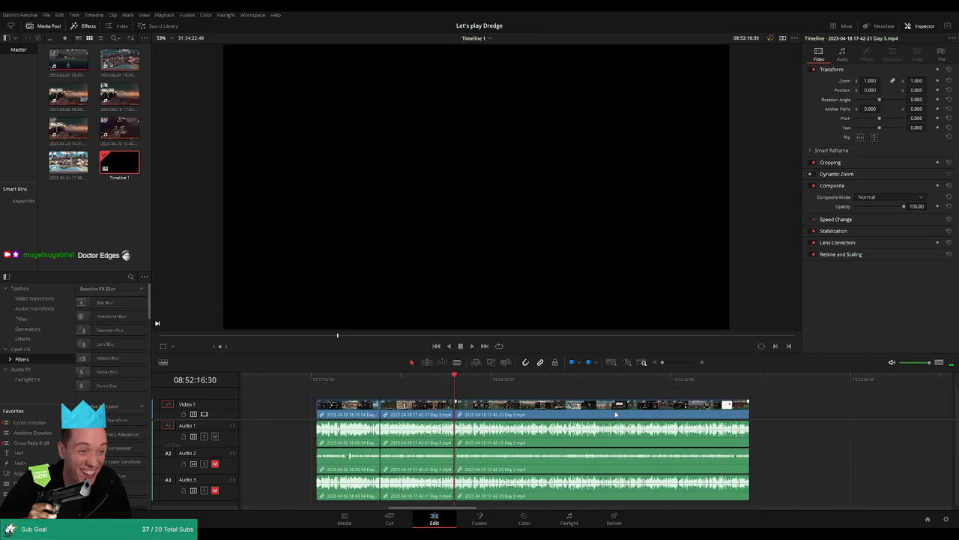
pyautogui.hscroll(3, 616, 405)
pyautogui.moveTo(426, 413); pyautogui.dragTo(635, 414)
pyautogui.click(396, 402)
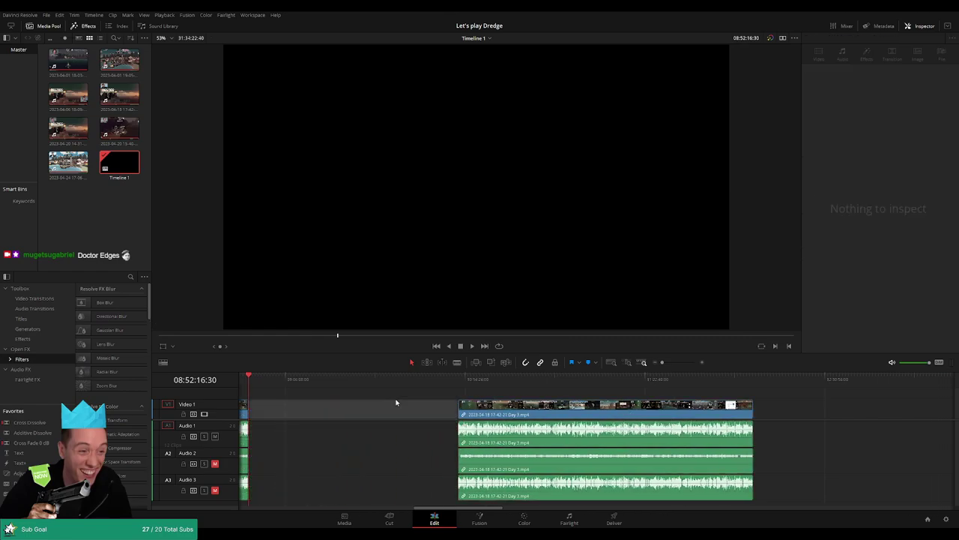
# Set the playhead to 10:00:00:00 and move the remaining Day 3 clip so that it starts there
pyautogui.hscroll(-3, 439, 402)
pyautogui.click(434, 386)
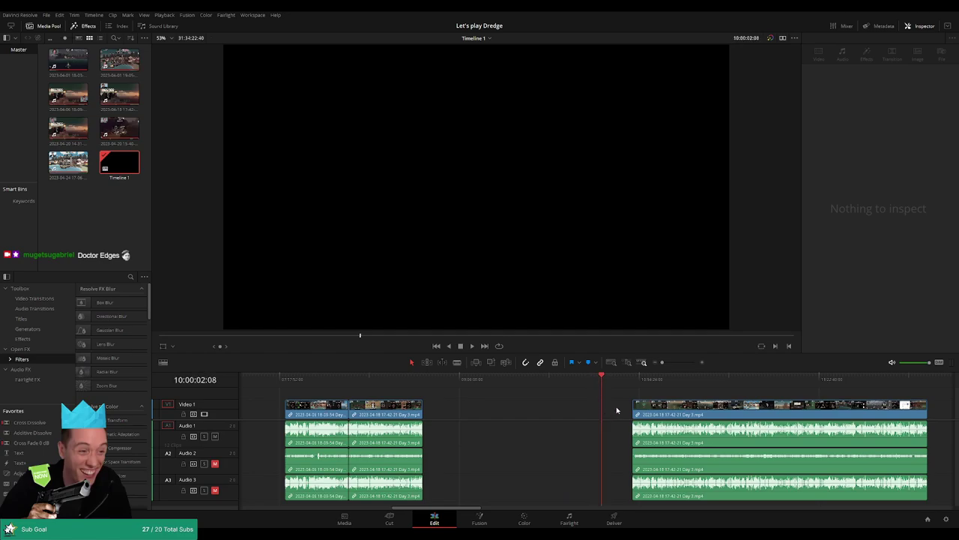
pyautogui.scroll(3, 617, 405)
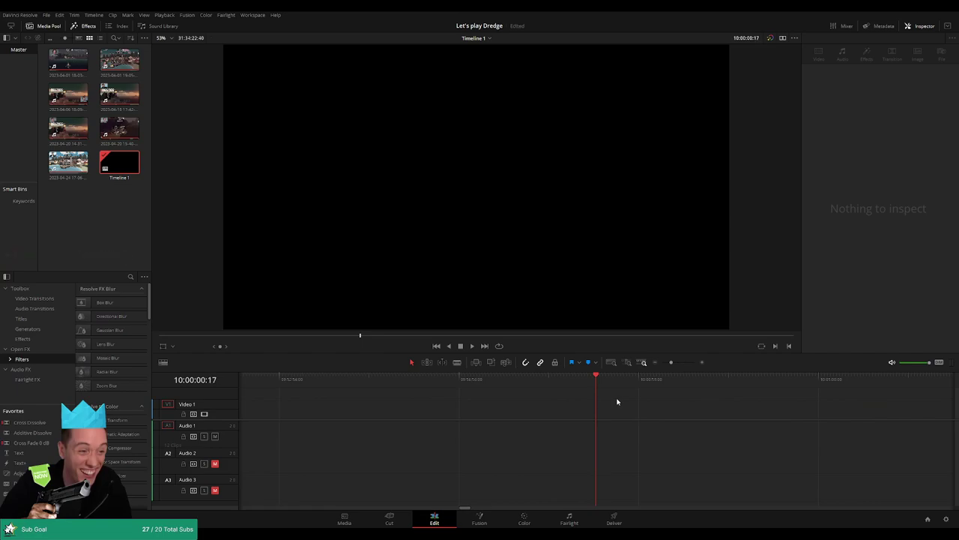
pyautogui.moveTo(672, 365); pyautogui.dragTo(652, 366)
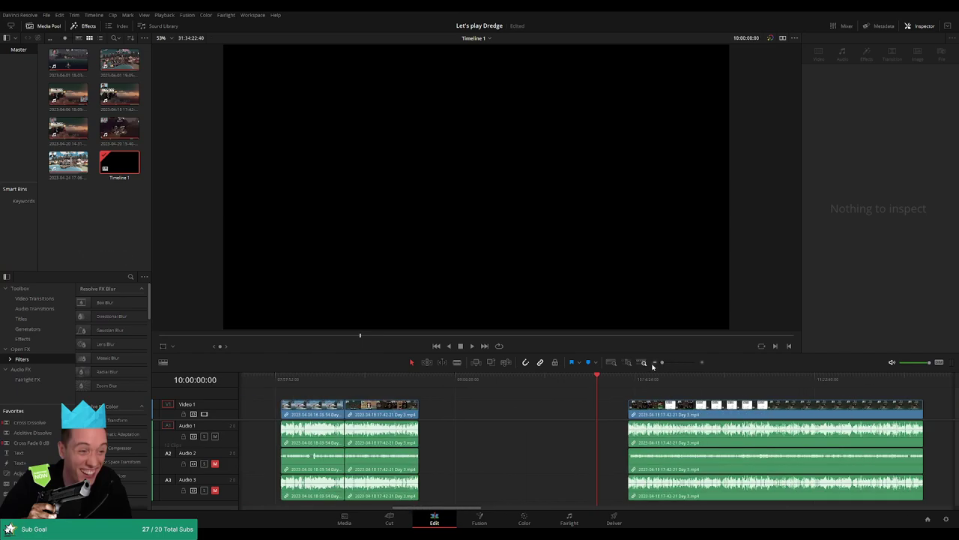
pyautogui.moveTo(665, 409); pyautogui.dragTo(636, 409)
# Play back the opening of the Day 3 clip from 10:00:00:00 to check how the episode starts
pyautogui.press('space')
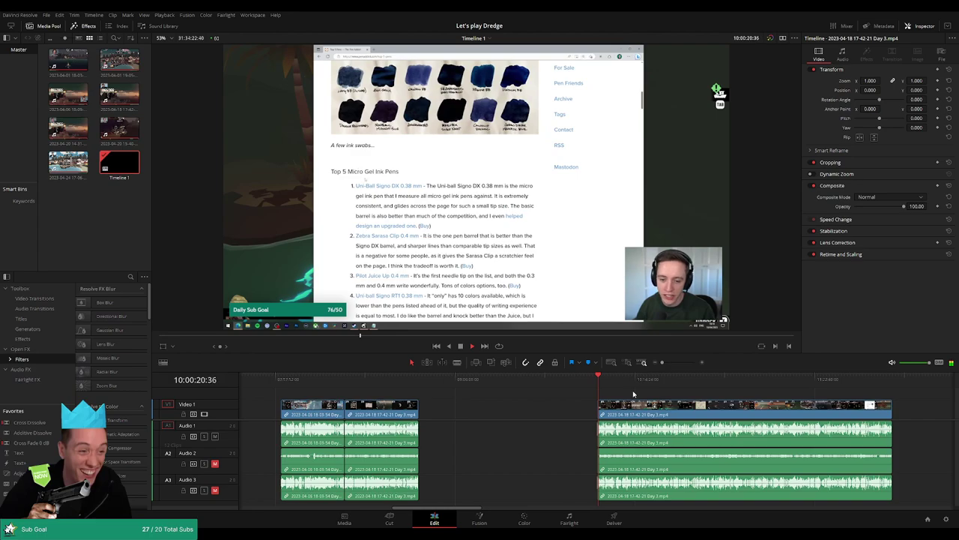
pyautogui.moveTo(646, 393); pyautogui.dragTo(590, 389)
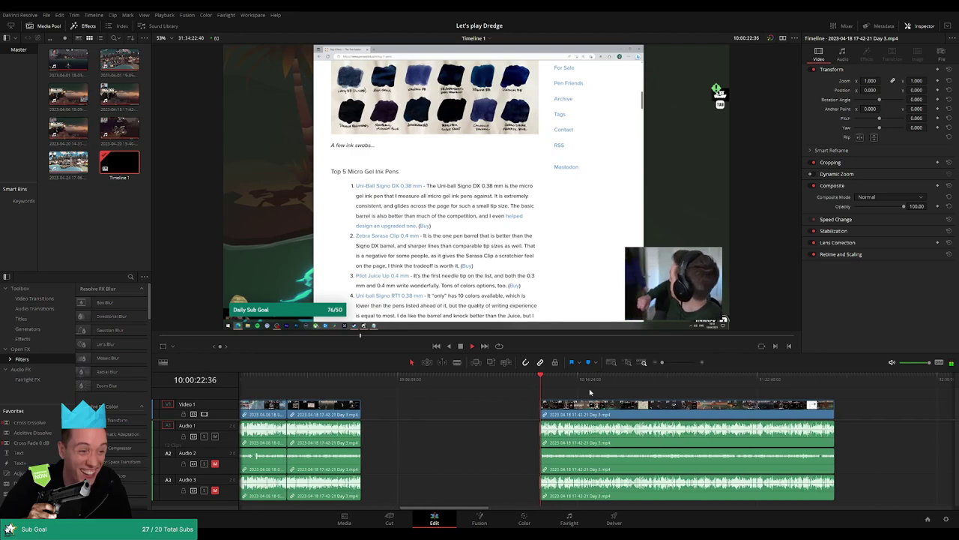
pyautogui.moveTo(659, 362); pyautogui.dragTo(675, 362)
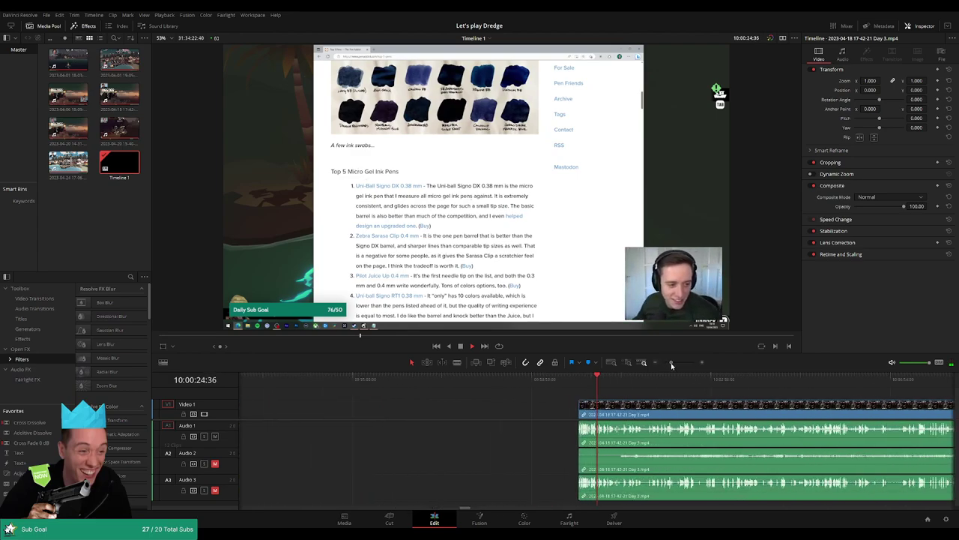
pyautogui.hscroll(4, 663, 401)
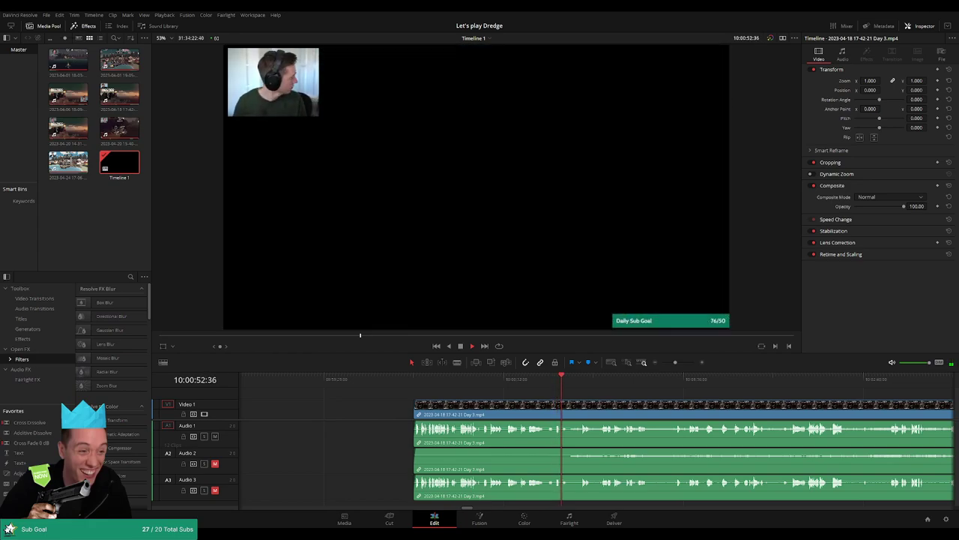
pyautogui.moveTo(619, 402); pyautogui.dragTo(426, 388)
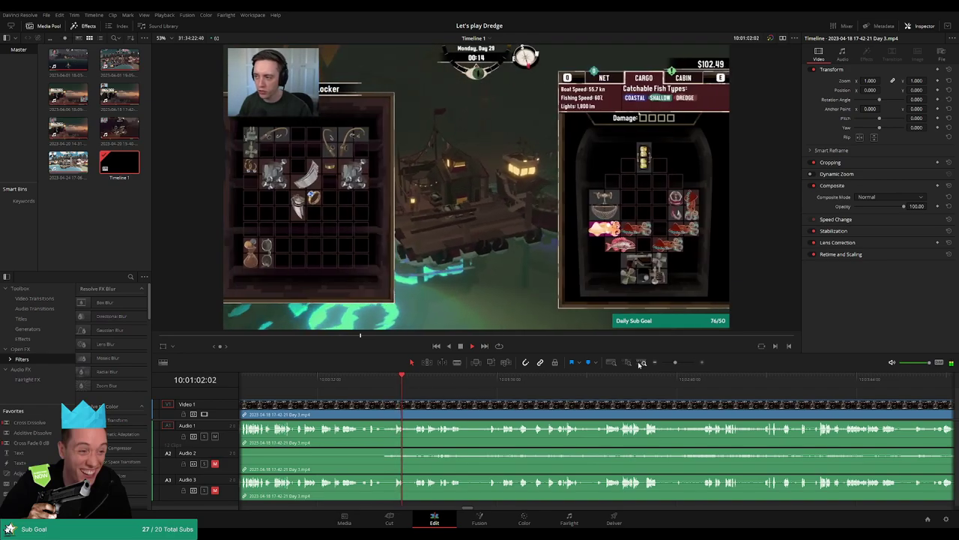
pyautogui.moveTo(676, 363); pyautogui.dragTo(662, 363)
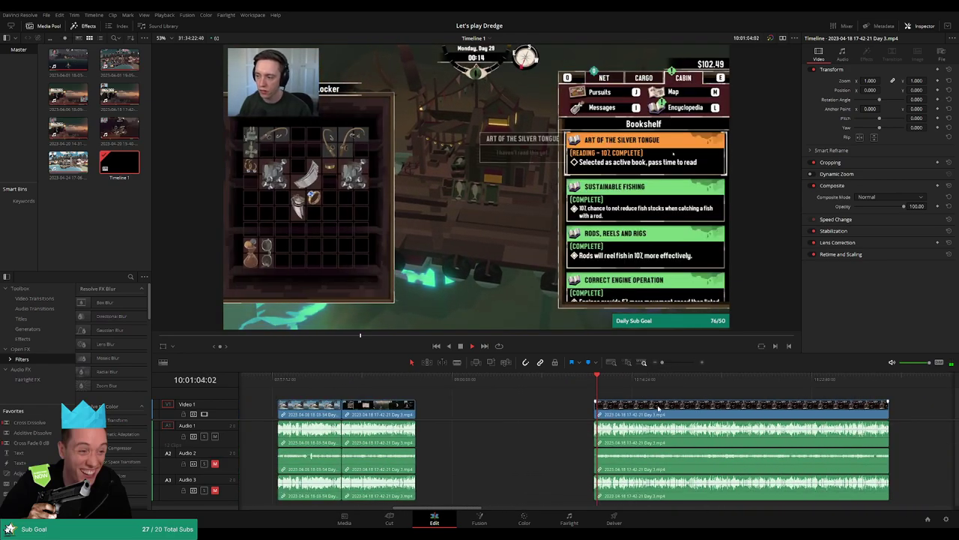
pyautogui.hscroll(6, 658, 407)
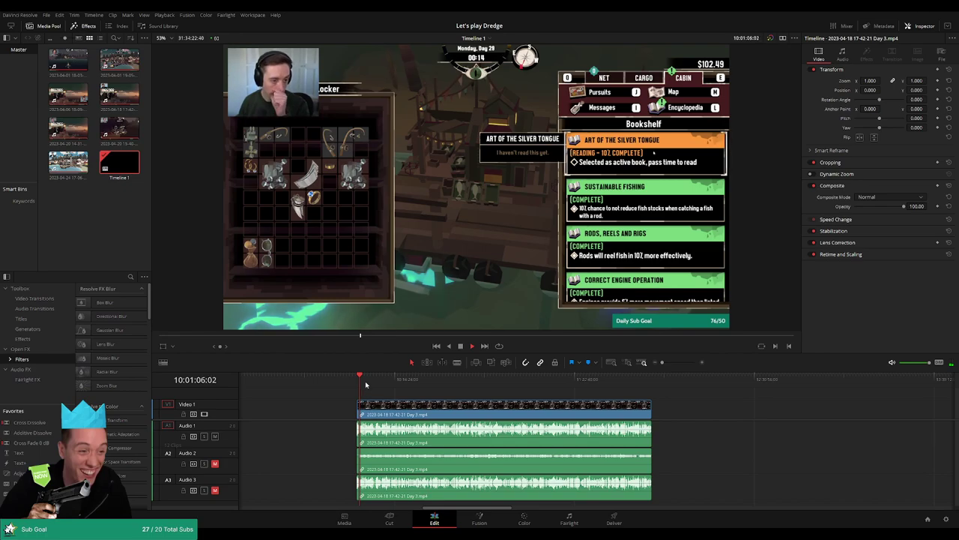
# Review the Day 3 footage between about 10:49:50 and 10:50:50 for a suitable episode break
pyautogui.moveTo(366, 385); pyautogui.dragTo(488, 385)
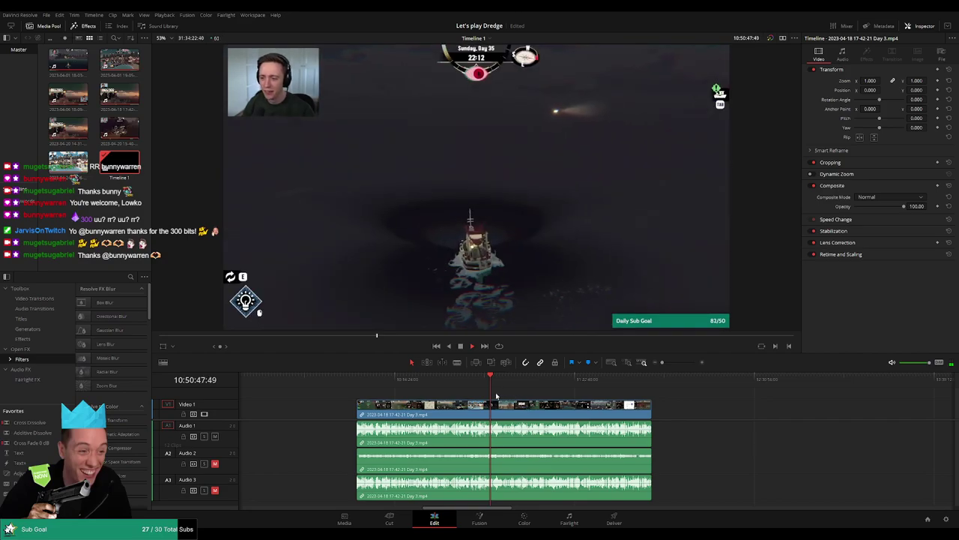
pyautogui.scroll(4, 500, 403)
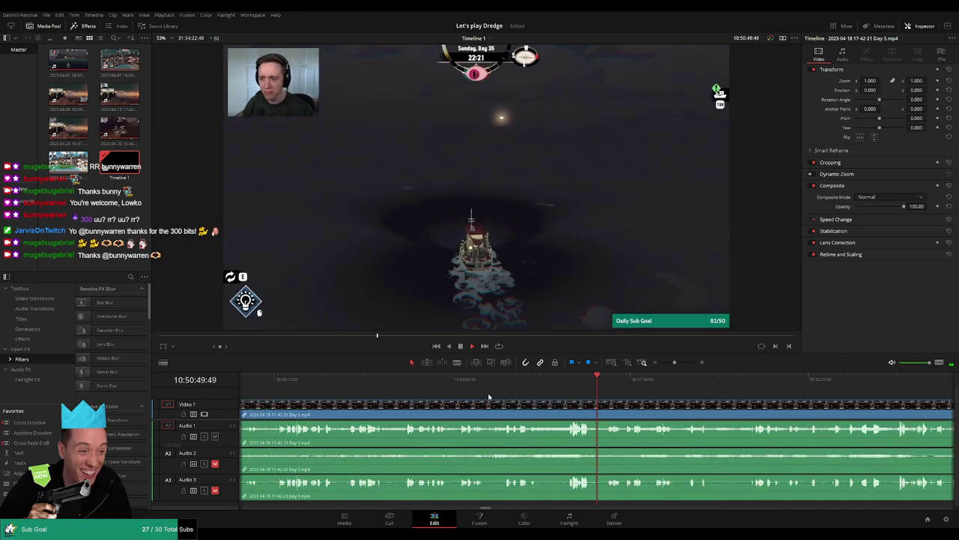
pyautogui.click(548, 379)
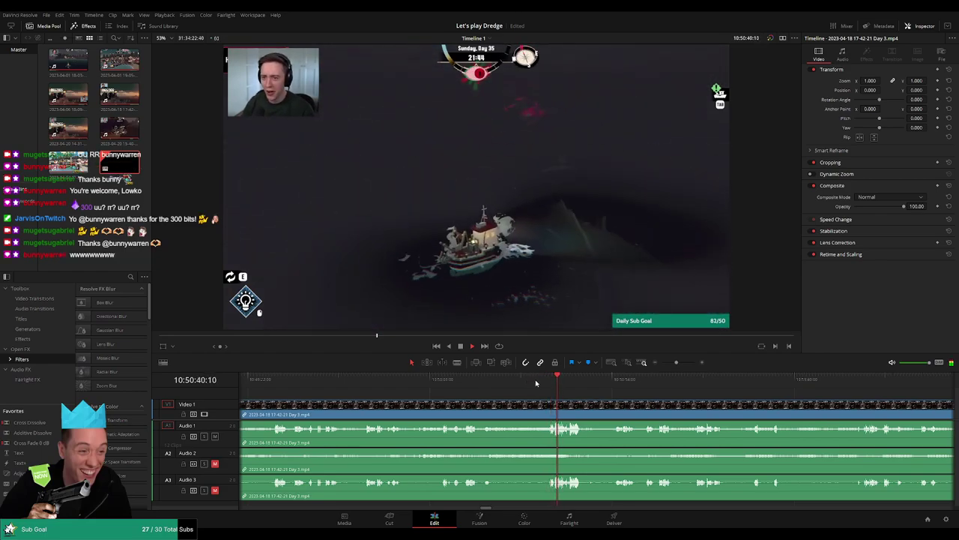
pyautogui.click(469, 379)
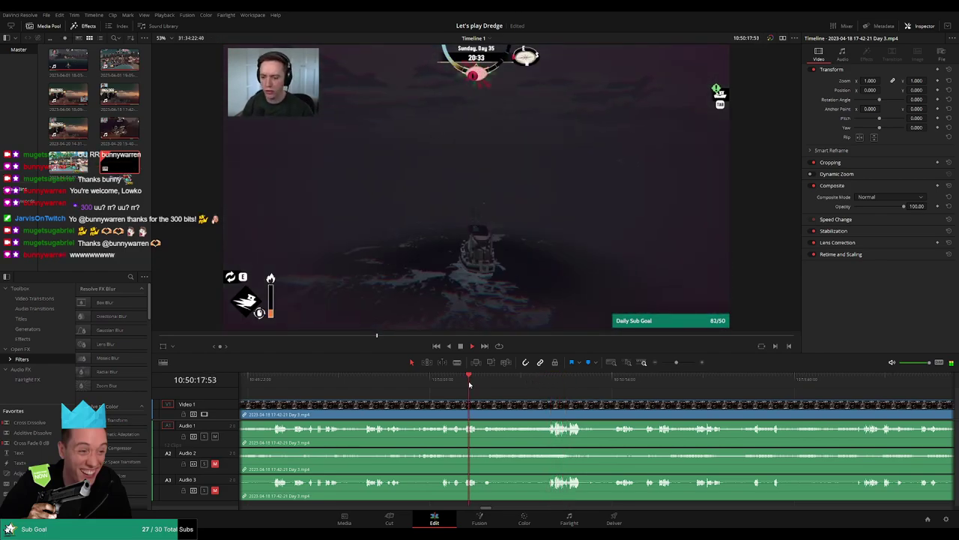
pyautogui.click(452, 379)
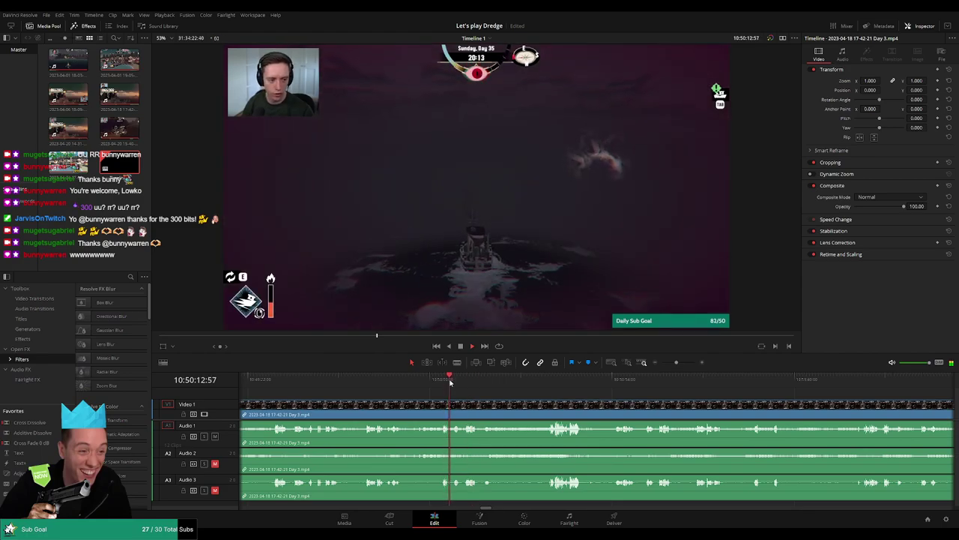
pyautogui.click(368, 380)
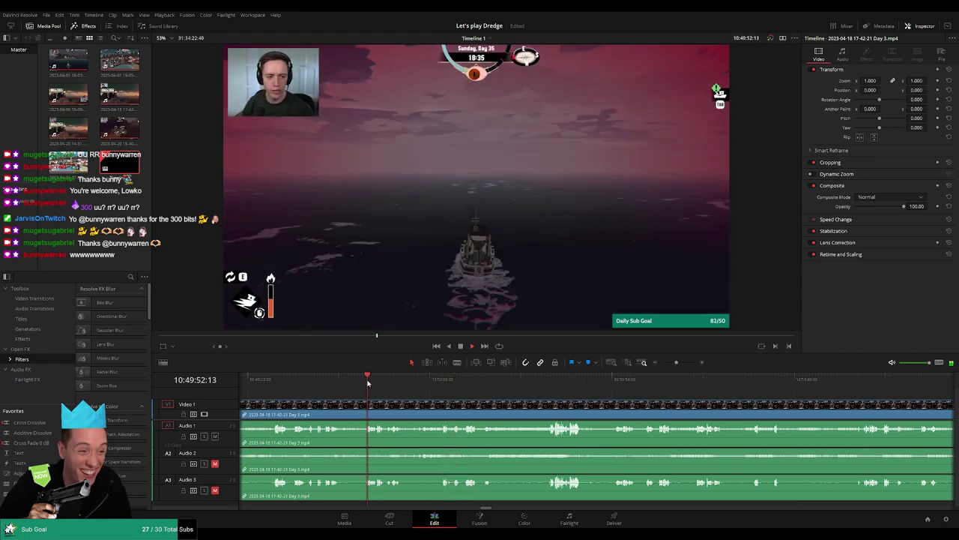
pyautogui.click(395, 382)
pyautogui.moveTo(396, 382); pyautogui.dragTo(363, 381)
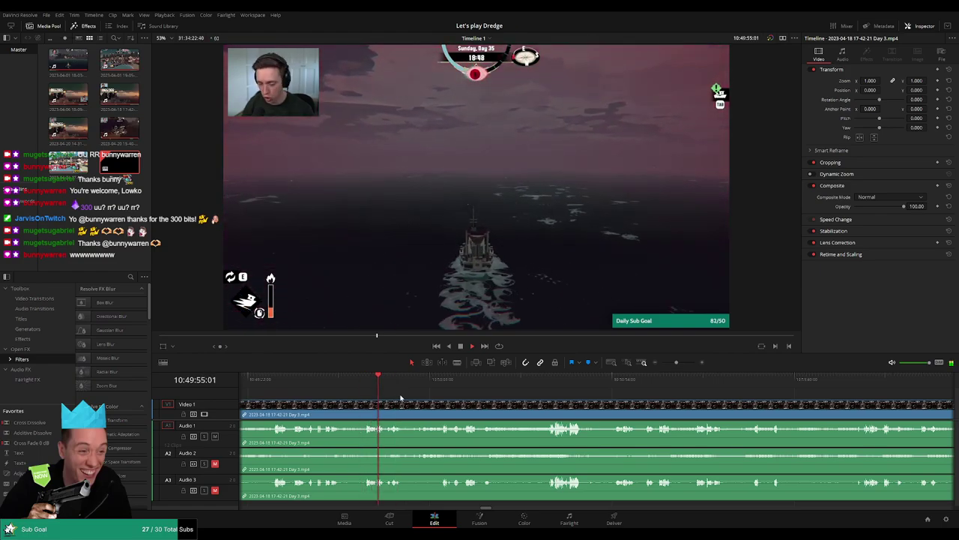
pyautogui.click(391, 385)
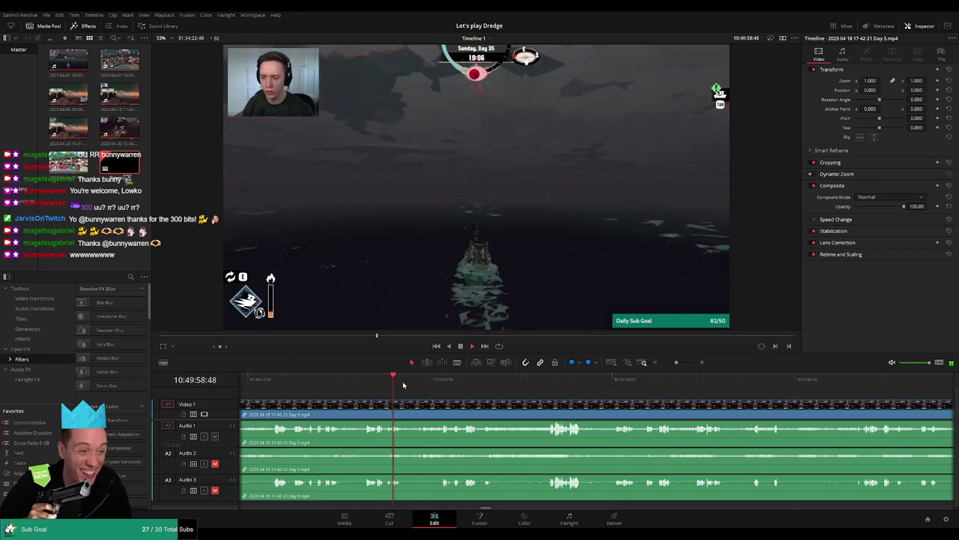
pyautogui.click(420, 385)
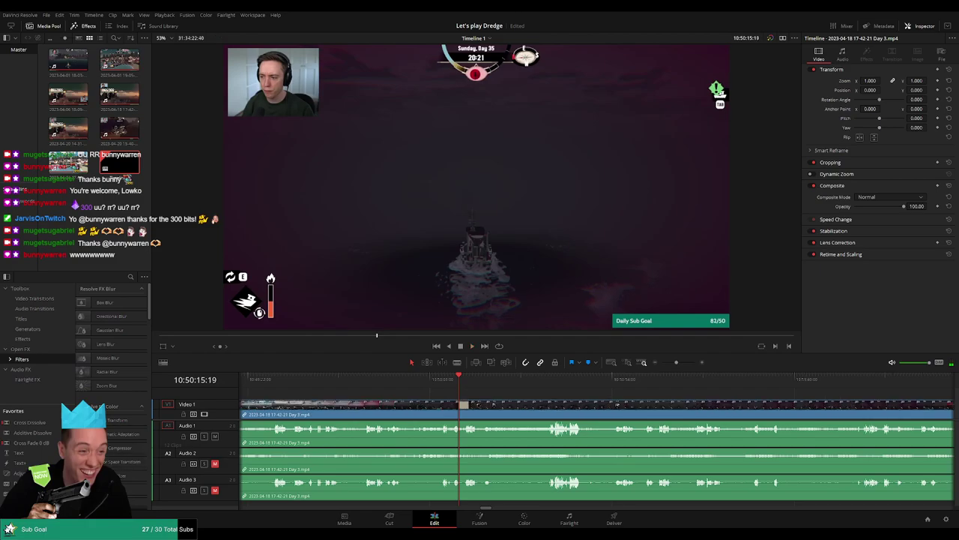
pyautogui.click(454, 384)
pyautogui.press('space')
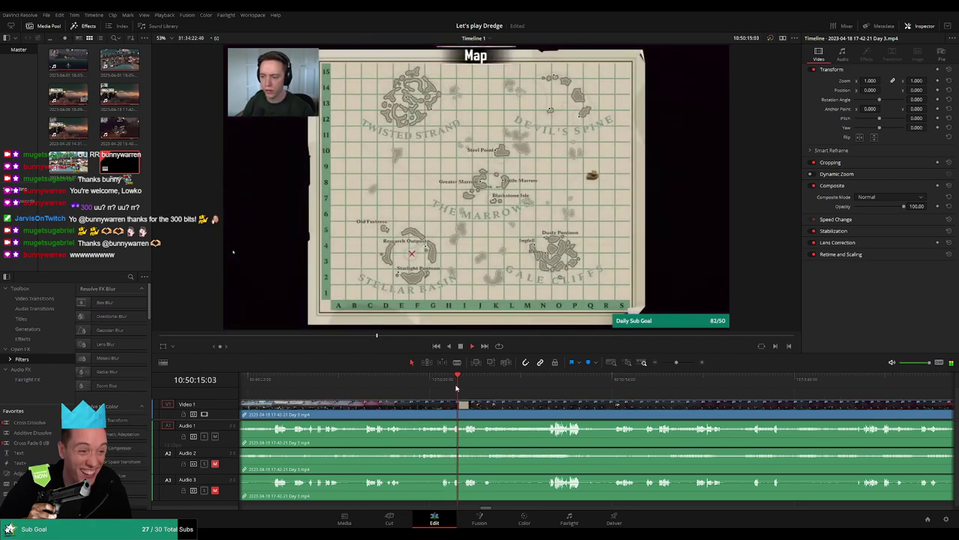
pyautogui.press('space')
# Review the Day 3 footage from about 10:51:45 to 10:52:30 for a quiet point to end the episode
pyautogui.moveTo(482, 386); pyautogui.dragTo(787, 398)
pyautogui.moveTo(864, 420); pyautogui.dragTo(480, 403)
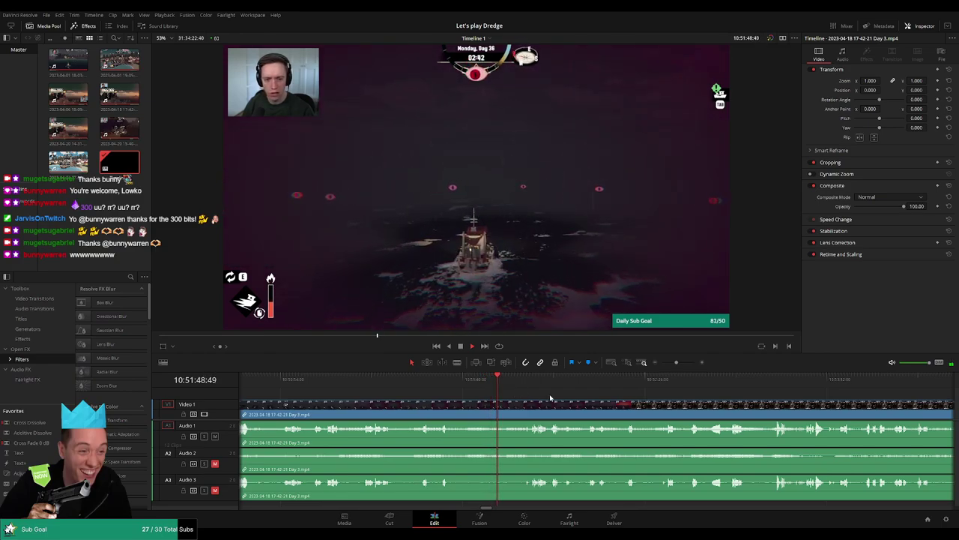
pyautogui.moveTo(550, 397); pyautogui.dragTo(469, 398)
pyautogui.click(449, 383)
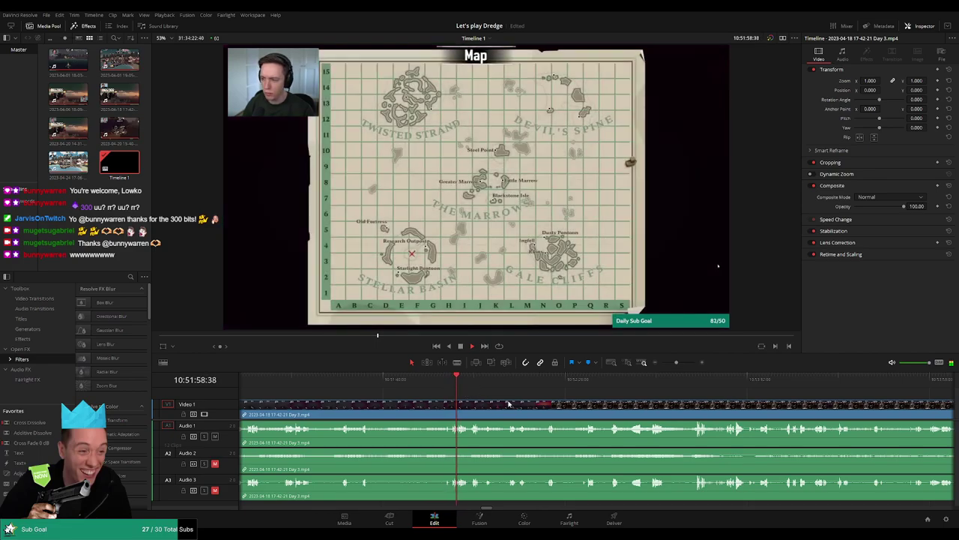
pyautogui.hscroll(1, 425, 388)
pyautogui.click(428, 383)
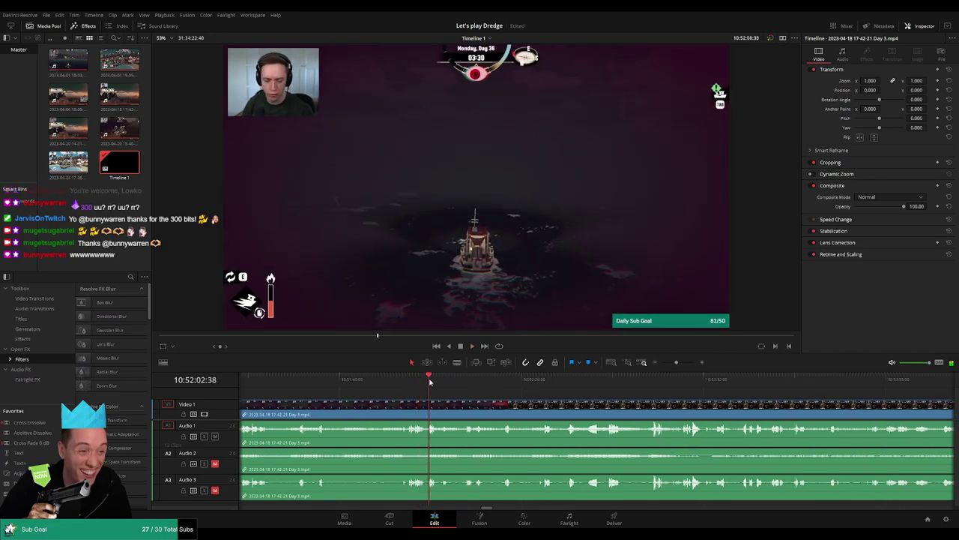
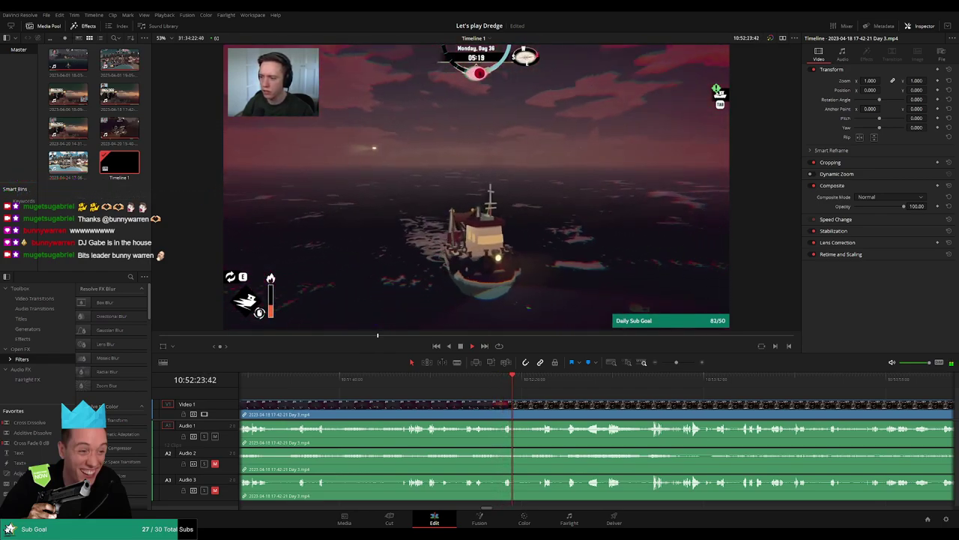
pyautogui.press('q')
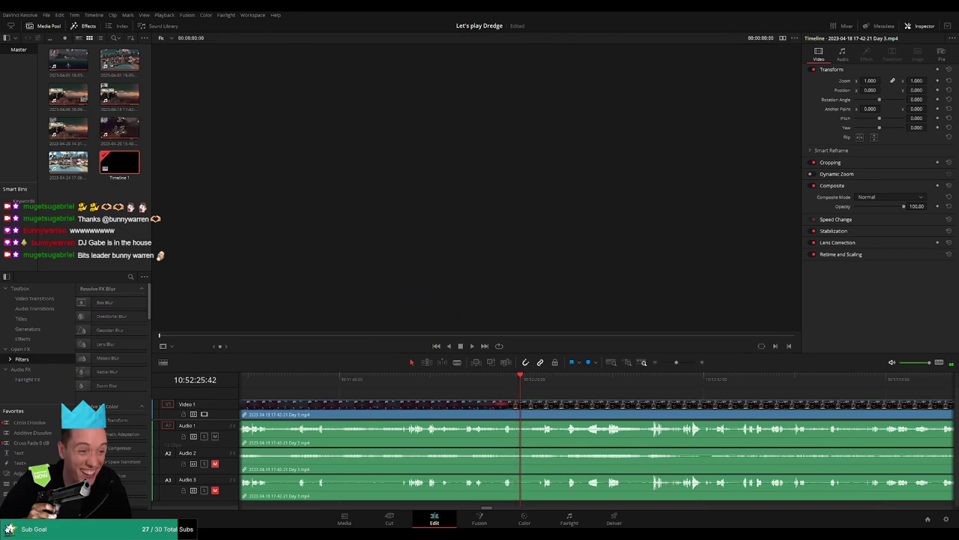
pyautogui.press('q')
pyautogui.click(540, 379)
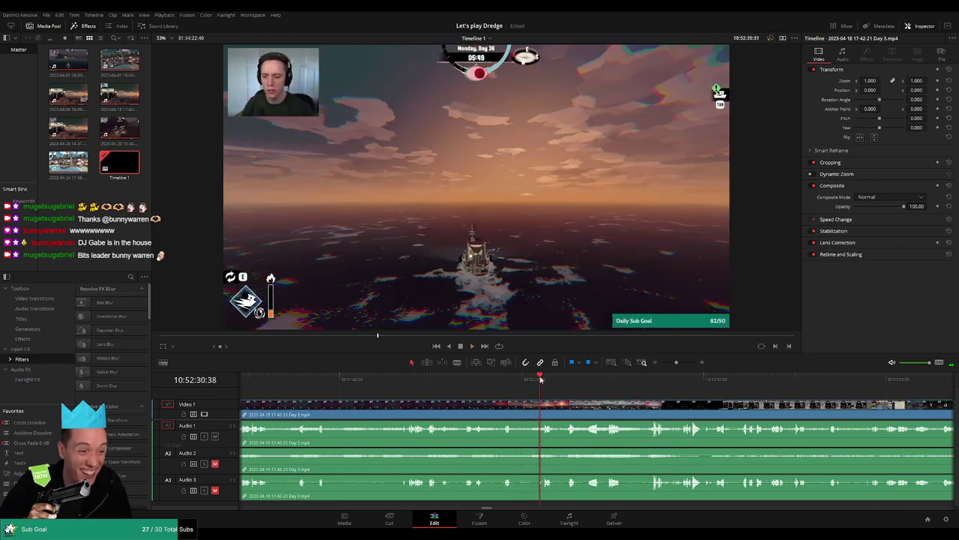
# Split the Day 3 clip with its linked audio at 10:52:28:30, in the quiet stretch of the sunrise sailing
pyautogui.hotkey('ctrl', '=')
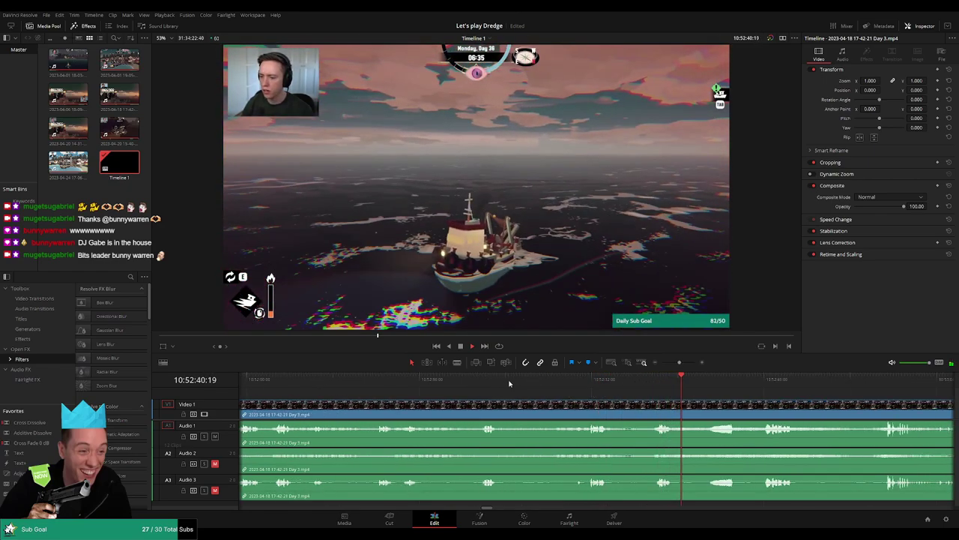
pyautogui.click(434, 379)
pyautogui.moveTo(434, 380); pyautogui.dragTo(540, 387)
pyautogui.hotkey('ctrl', '=')
pyautogui.hotkey('ctrl', '=')
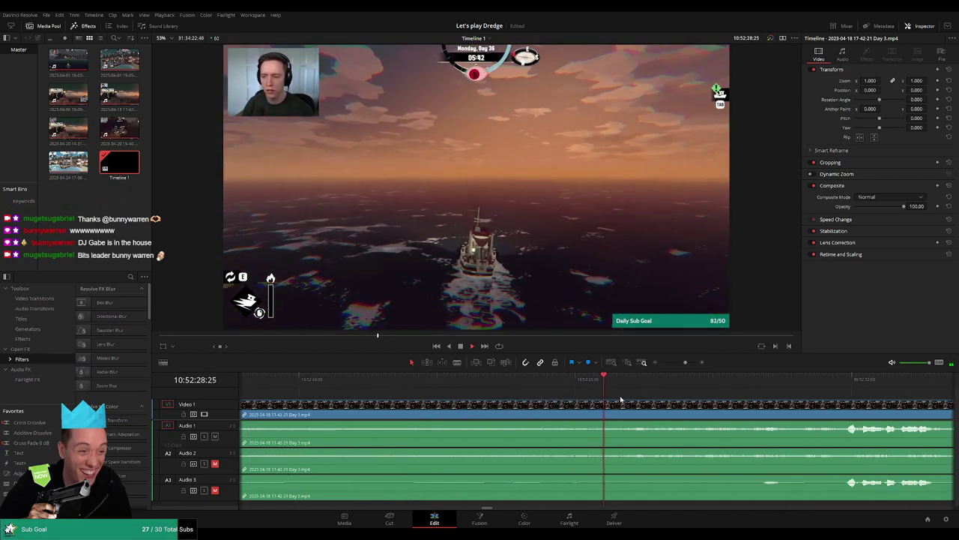
pyautogui.moveTo(626, 385); pyautogui.dragTo(700, 406)
pyautogui.press('b')
pyautogui.click(616, 415)
pyautogui.press('a')
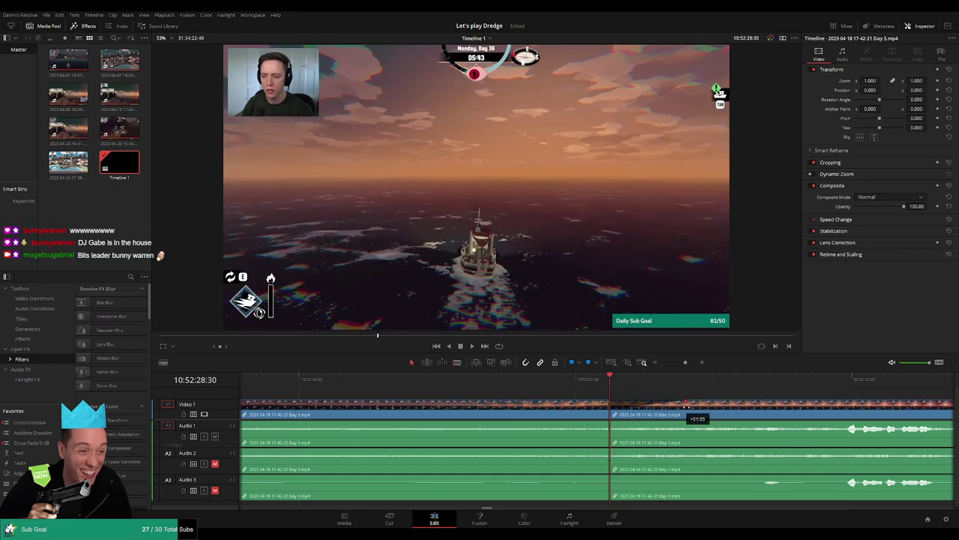
# Add fade-outs and fade-ins of about one second at the 10:52:28:30 cut on the video track and all three audio tracks
pyautogui.press('space')
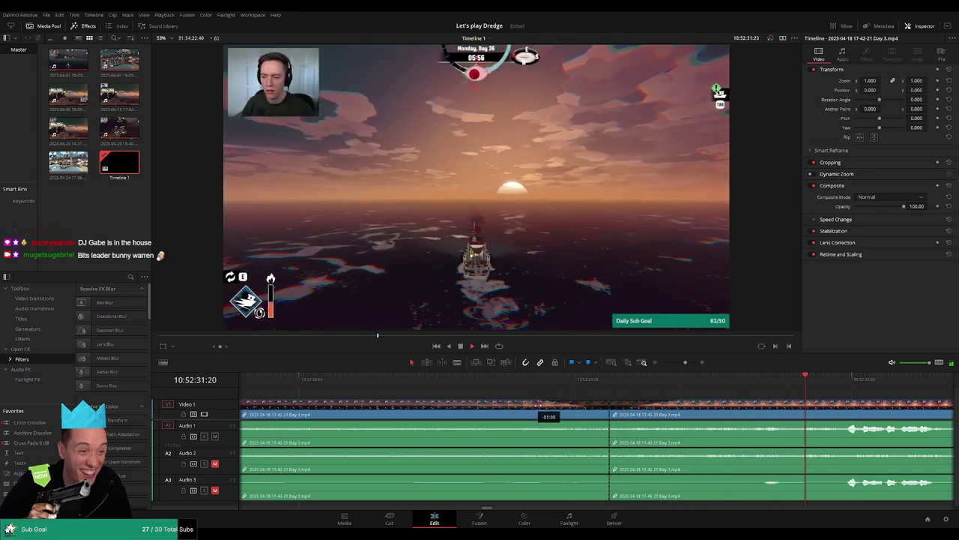
pyautogui.press('space')
pyautogui.moveTo(607, 422); pyautogui.dragTo(539, 424)
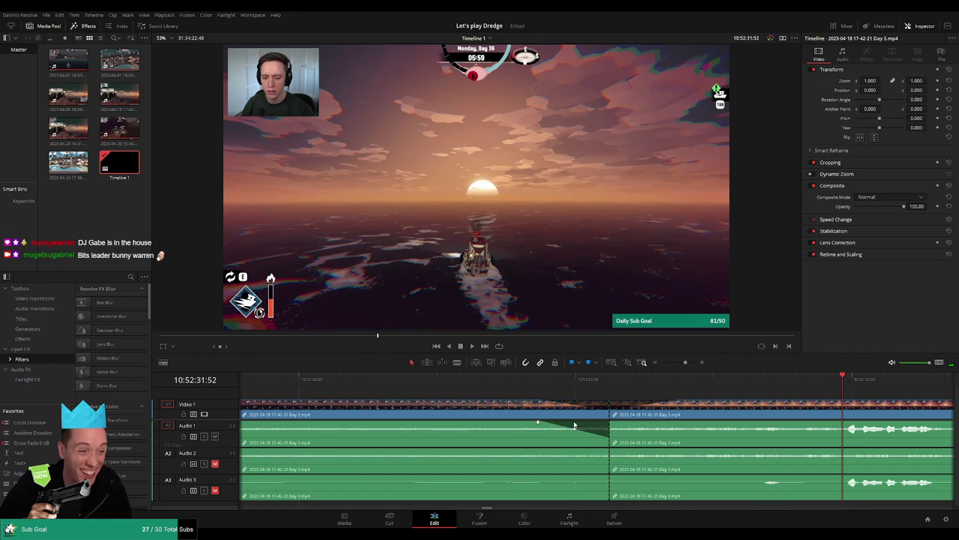
pyautogui.moveTo(612, 423); pyautogui.dragTo(693, 424)
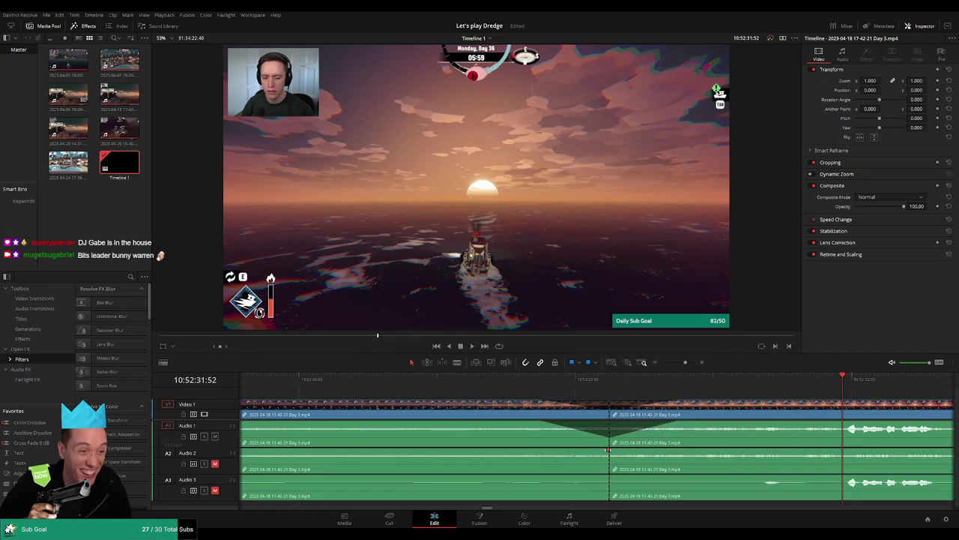
pyautogui.moveTo(607, 450); pyautogui.dragTo(540, 451)
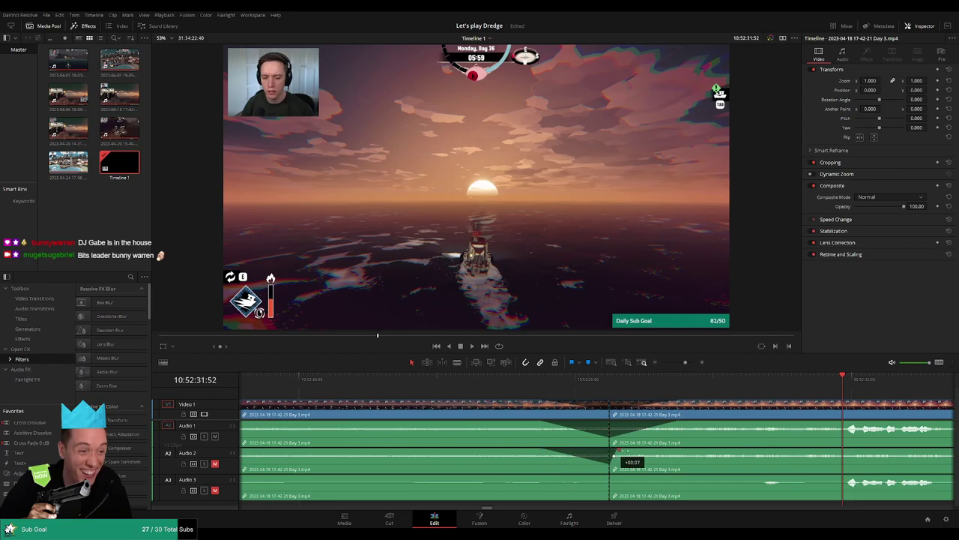
pyautogui.moveTo(618, 451); pyautogui.dragTo(678, 451)
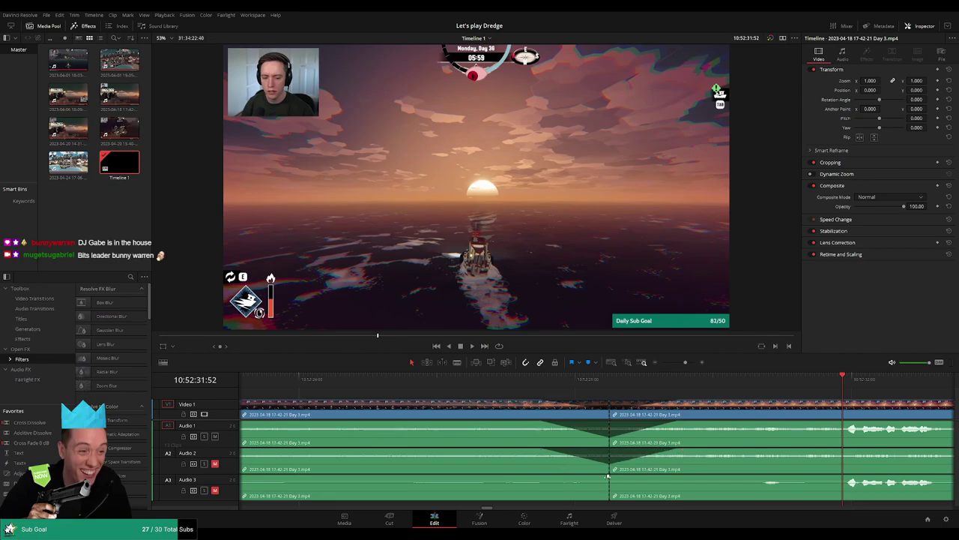
pyautogui.moveTo(607, 476); pyautogui.dragTo(541, 478)
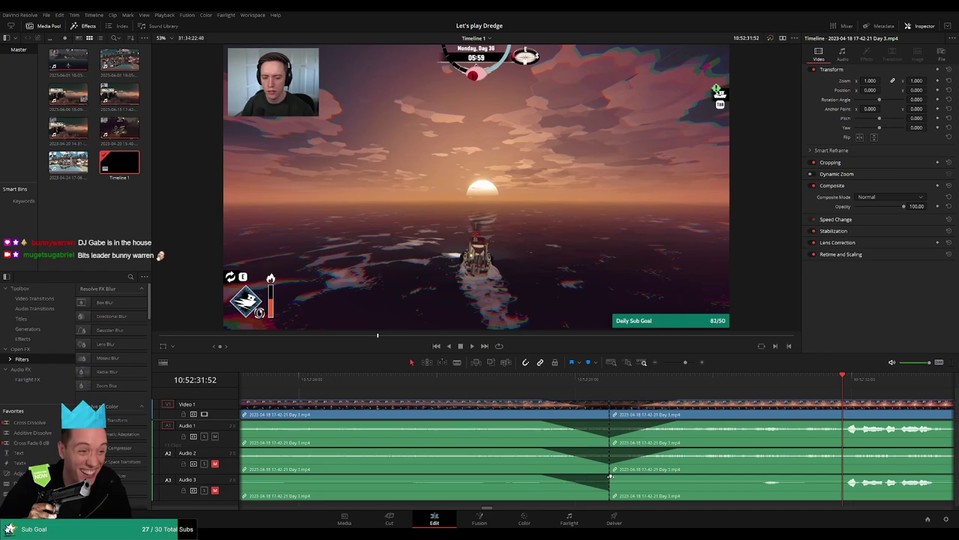
pyautogui.moveTo(610, 476); pyautogui.dragTo(676, 477)
# Move the Day 3 footage after the 10:52:28:30 cut further along the timeline, past the 12:00:00:00 mark
pyautogui.press('space')
pyautogui.moveTo(686, 363); pyautogui.dragTo(652, 365)
pyautogui.hscroll(1, 577, 407)
pyautogui.hscroll(2, 577, 407)
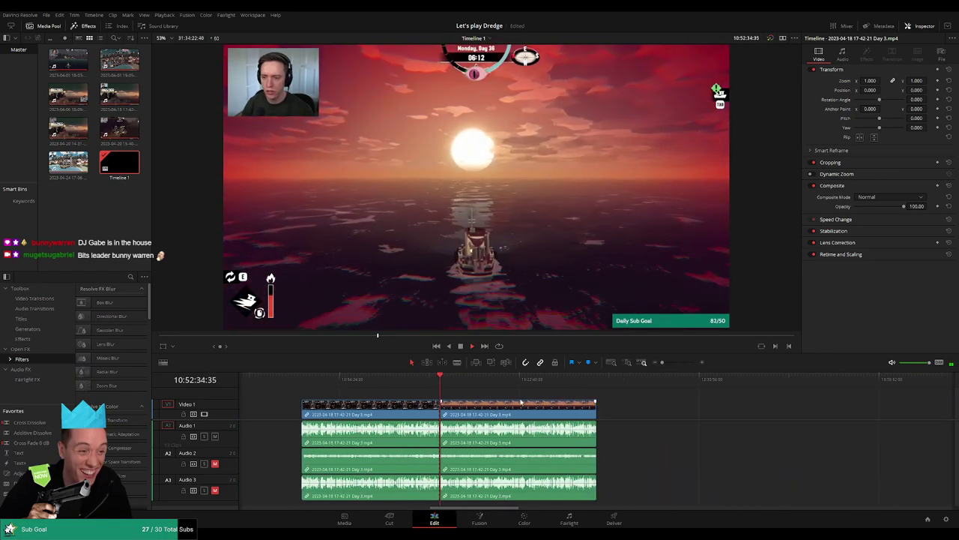
pyautogui.press('space')
pyautogui.press('Home')
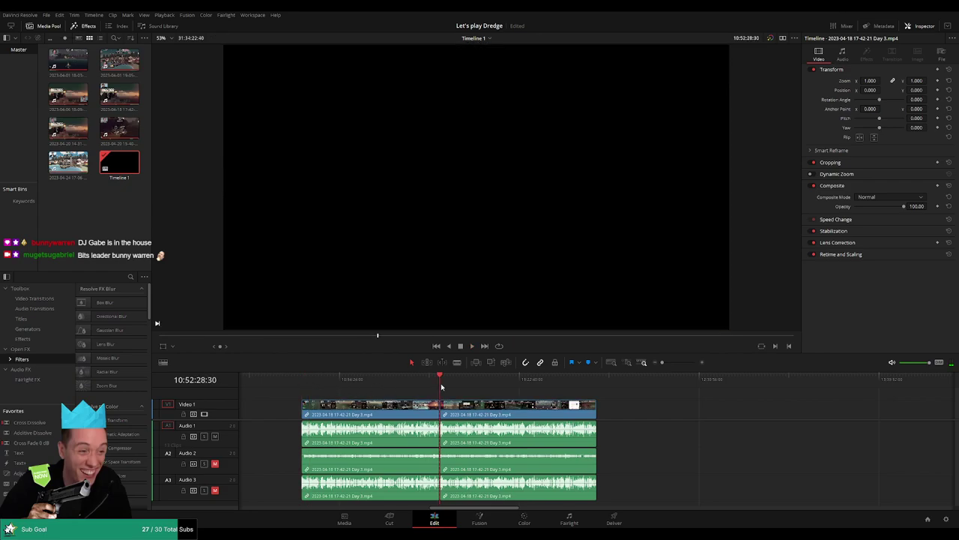
pyautogui.hscroll(2, 457, 412)
pyautogui.moveTo(457, 419); pyautogui.dragTo(679, 419)
pyautogui.click(415, 403)
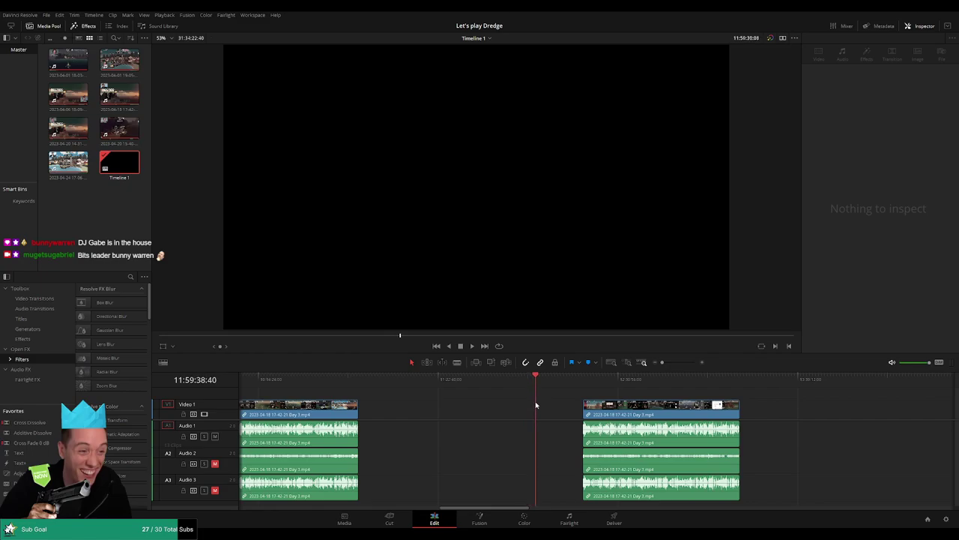
# Place the remaining Day 3 footage with its linked audio so that it starts at the 12:00:00:00 mark
pyautogui.scroll(4, 553, 416)
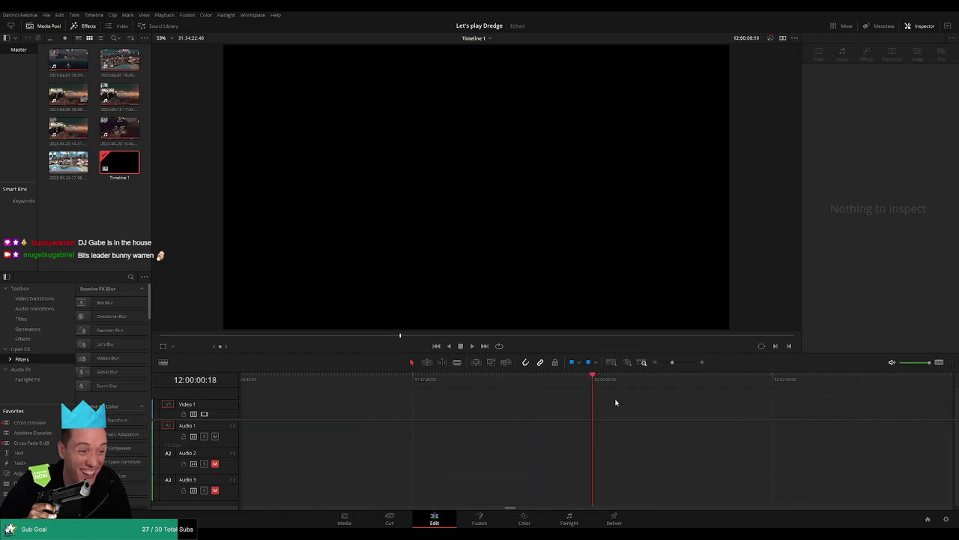
pyautogui.moveTo(673, 362); pyautogui.dragTo(662, 363)
pyautogui.moveTo(680, 407); pyautogui.dragTo(634, 407)
# Review the opening of the Day 3 footage from 12:00:00:00 to about 12:01:19, replaying the stretch around 12:00:31
pyautogui.press('space')
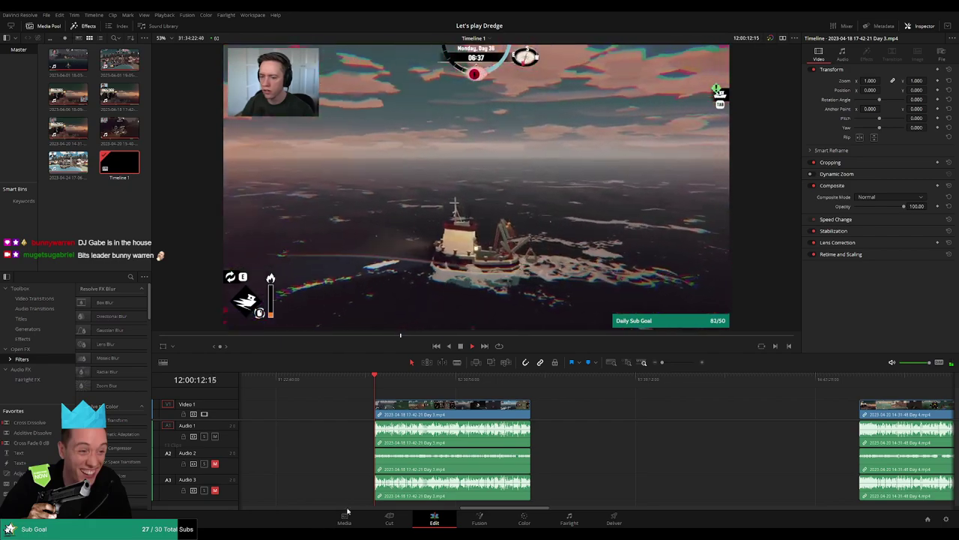
pyautogui.scroll(5, 525, 401)
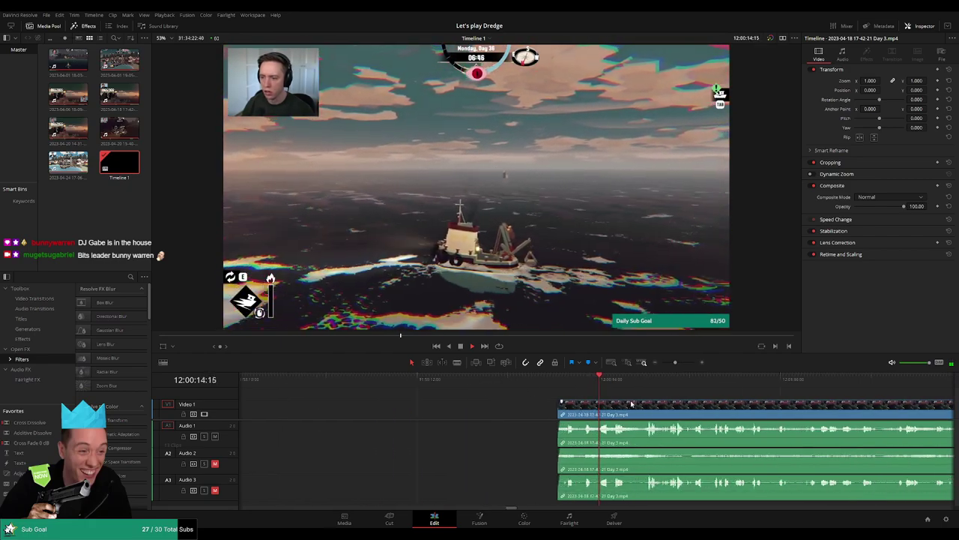
pyautogui.scroll(1, 573, 403)
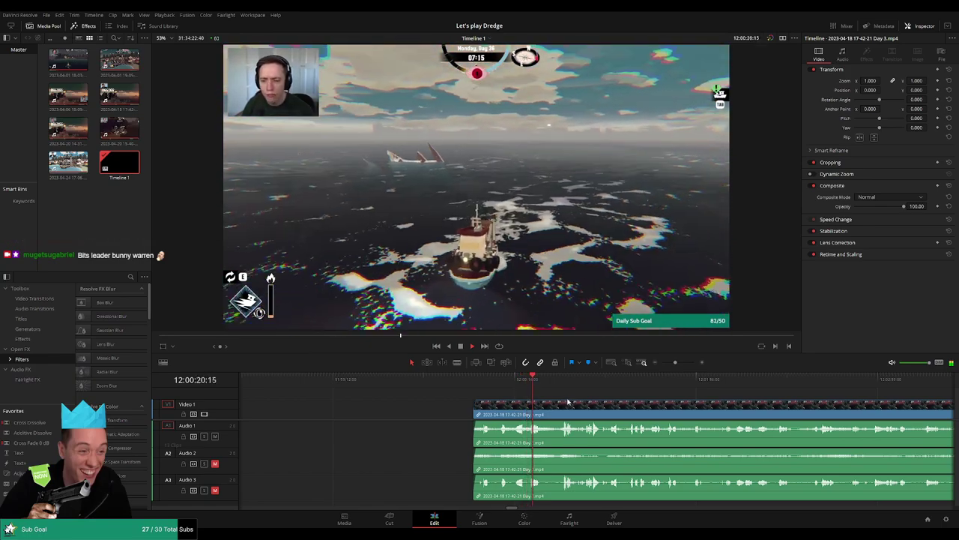
pyautogui.click(549, 380)
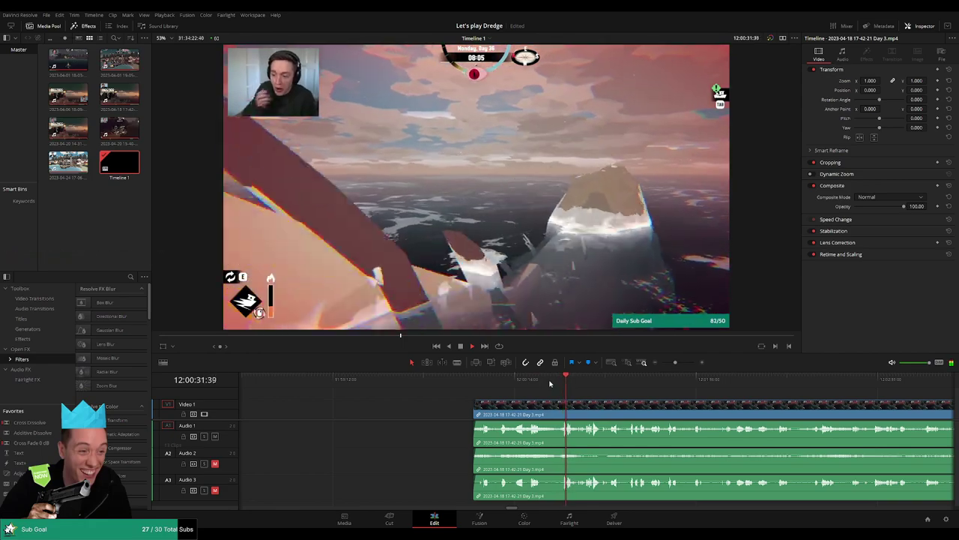
pyautogui.click(557, 383)
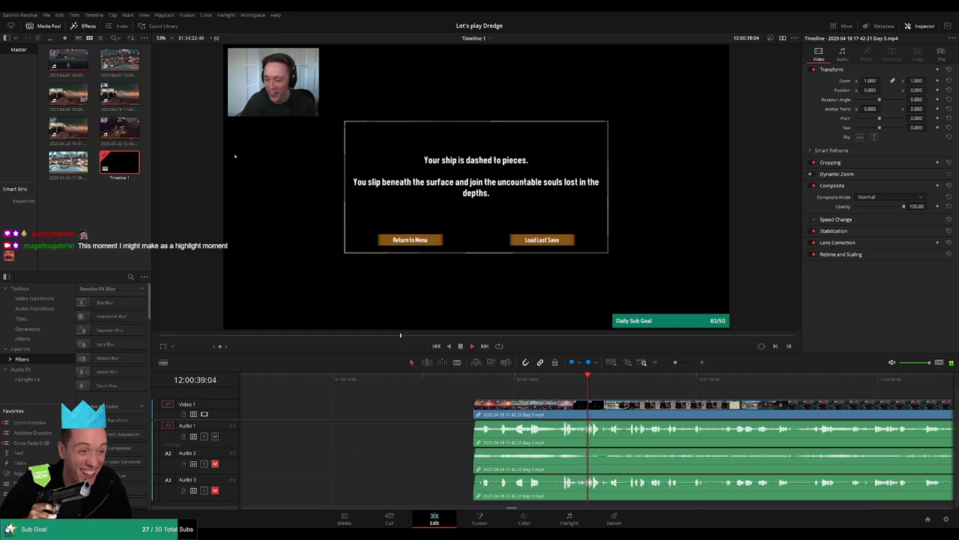
pyautogui.hscroll(2, 614, 397)
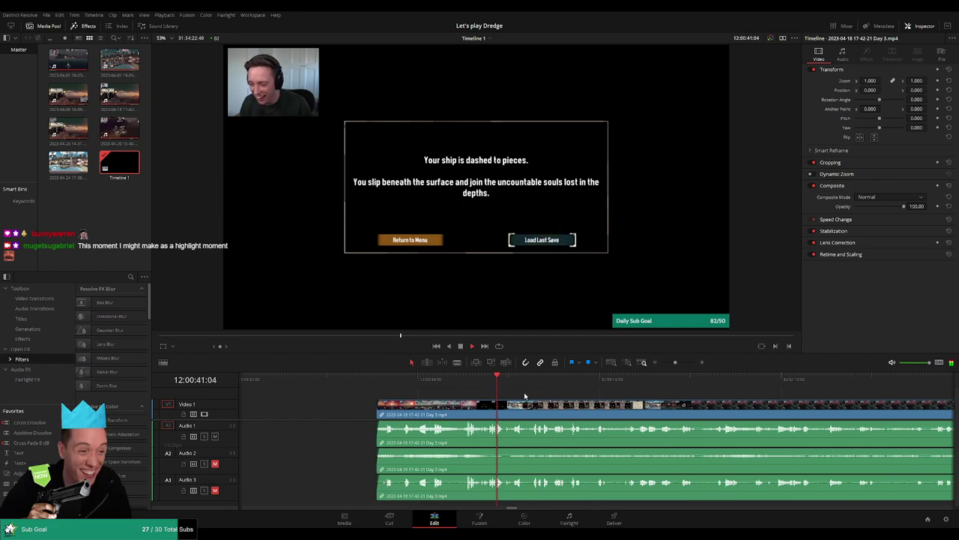
pyautogui.hscroll(1, 535, 399)
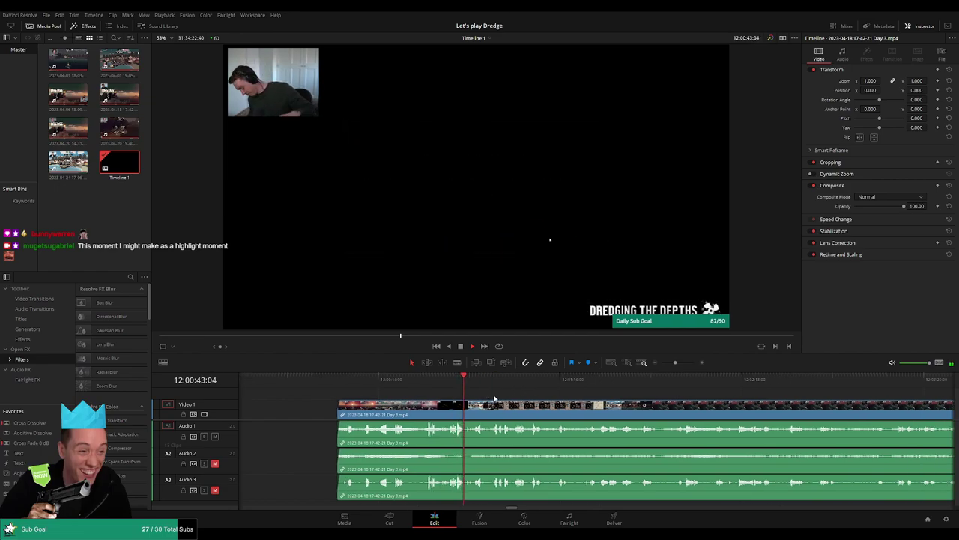
pyautogui.click(428, 383)
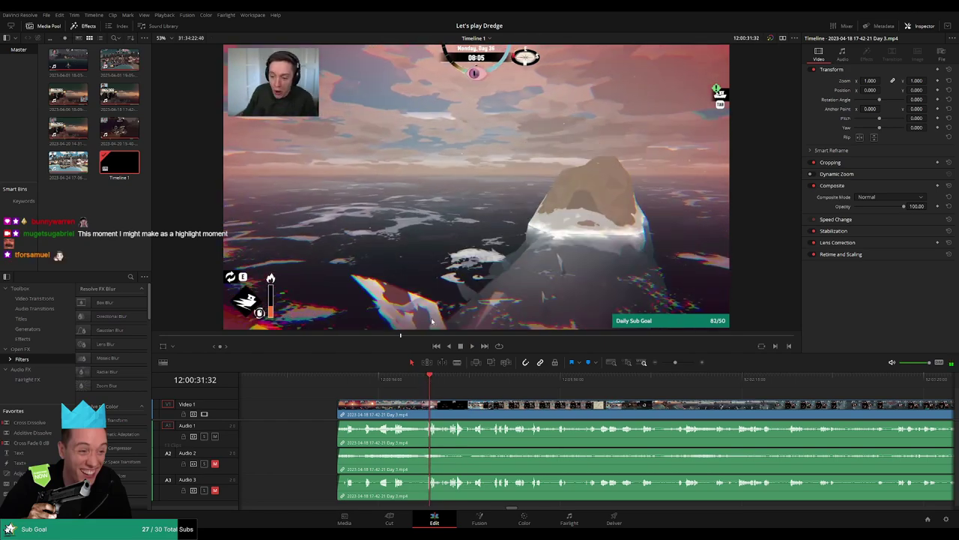
pyautogui.click(428, 383)
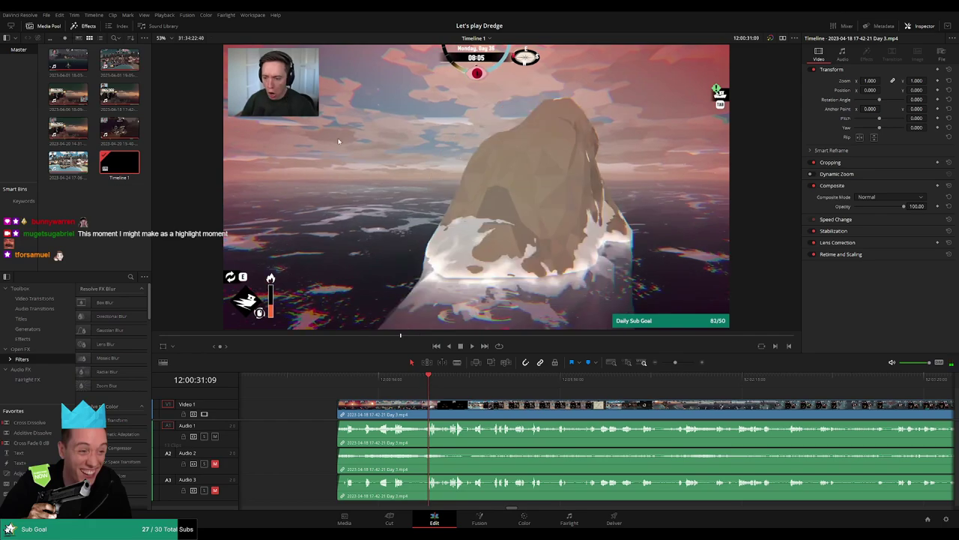
pyautogui.click(425, 382)
pyautogui.press('space')
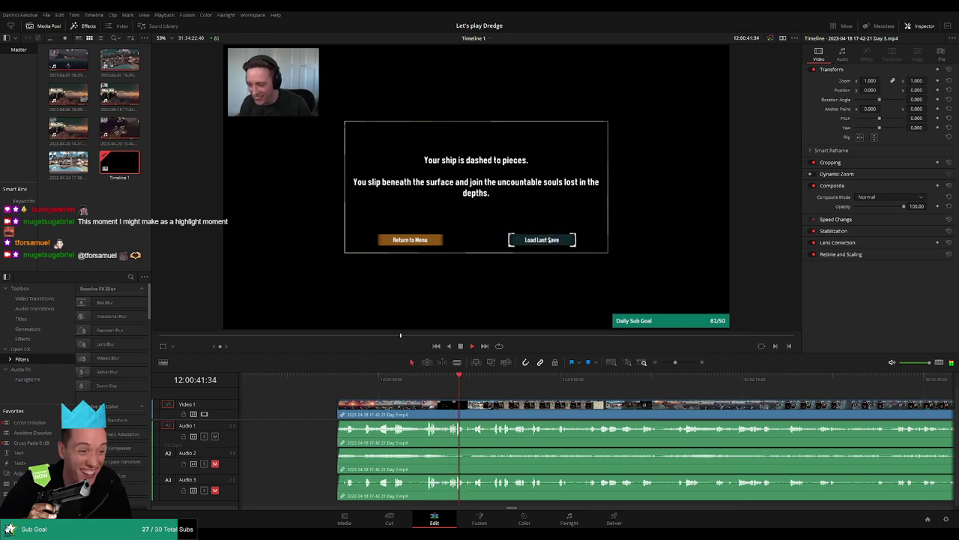
pyautogui.hscroll(3, 449, 401)
pyautogui.moveTo(439, 387); pyautogui.dragTo(461, 393)
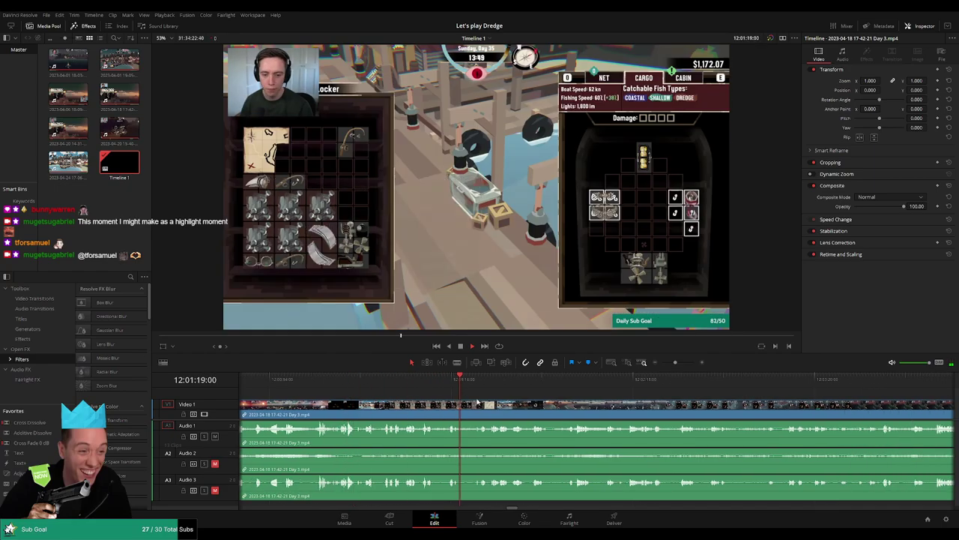
# Review the Day 3 footage from about 12:51:50 to 12:52:17 for a quiet point to end the episode
pyautogui.moveTo(524, 384); pyautogui.dragTo(661, 366)
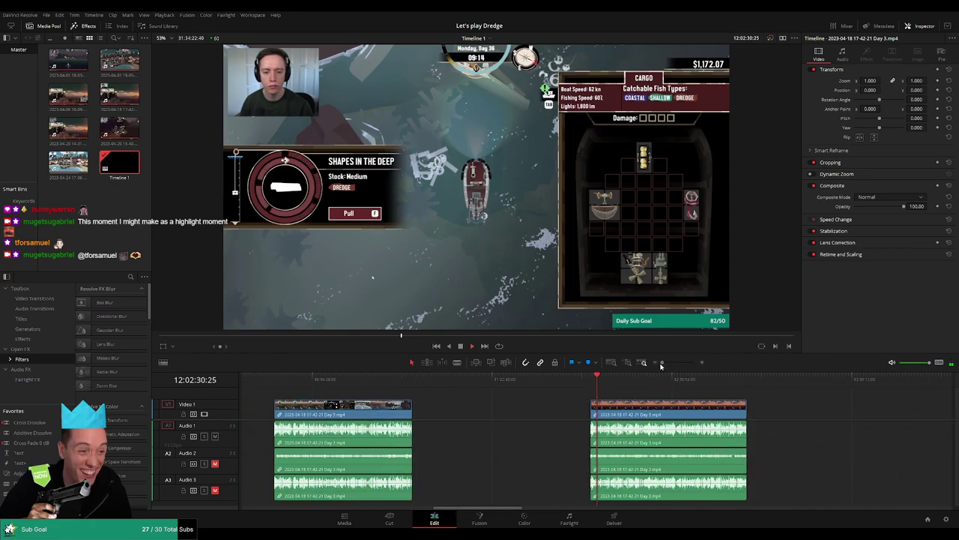
pyautogui.moveTo(607, 383); pyautogui.dragTo(521, 384)
pyautogui.click(417, 383)
pyautogui.press('space')
pyautogui.moveTo(662, 363); pyautogui.dragTo(678, 363)
pyautogui.click(548, 379)
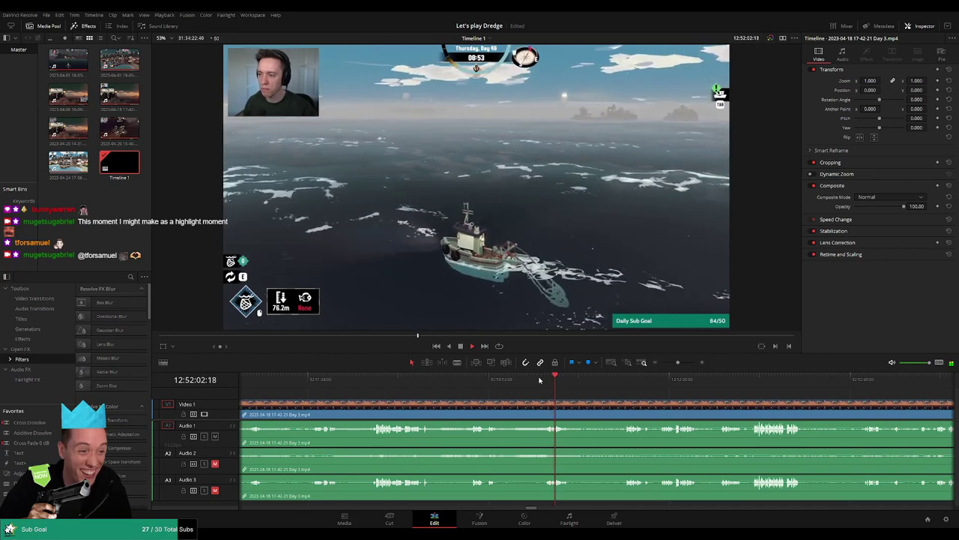
pyautogui.click(475, 380)
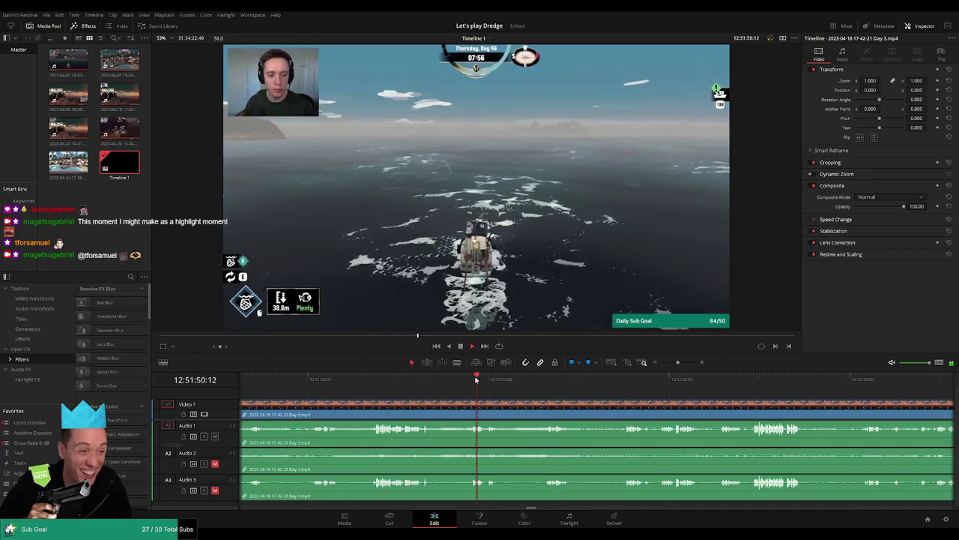
pyautogui.click(491, 379)
pyautogui.click(523, 380)
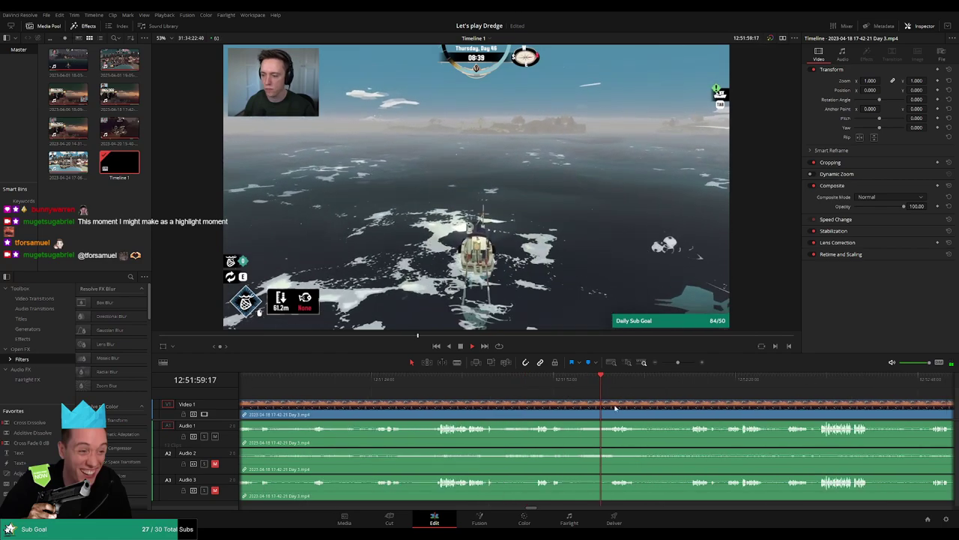
pyautogui.moveTo(678, 363); pyautogui.dragTo(681, 363)
pyautogui.click(539, 383)
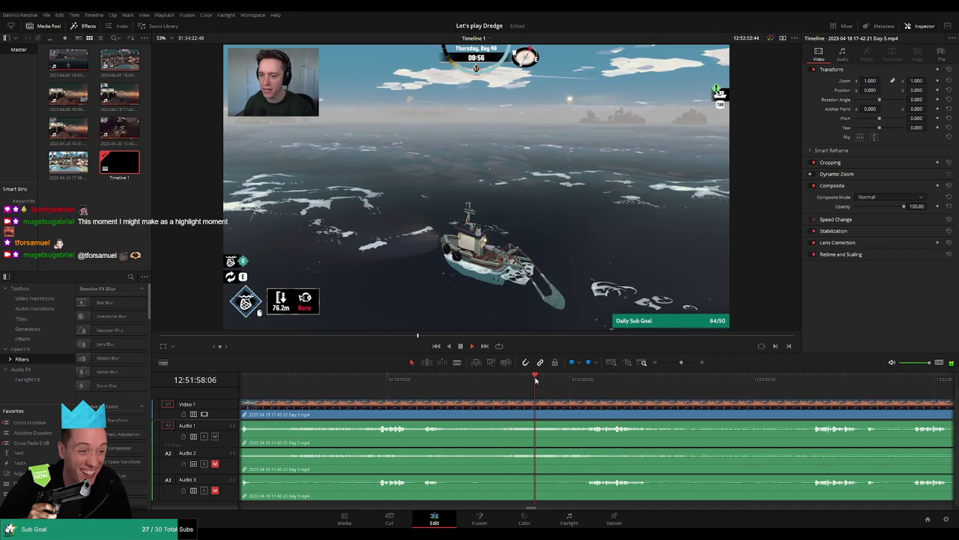
pyautogui.click(506, 380)
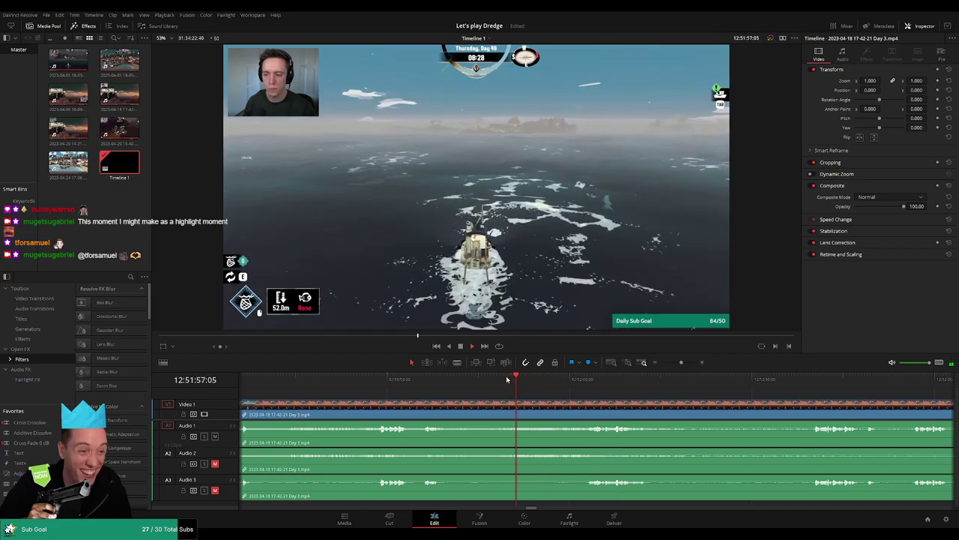
pyautogui.click(593, 383)
pyautogui.hscroll(2, 570, 400)
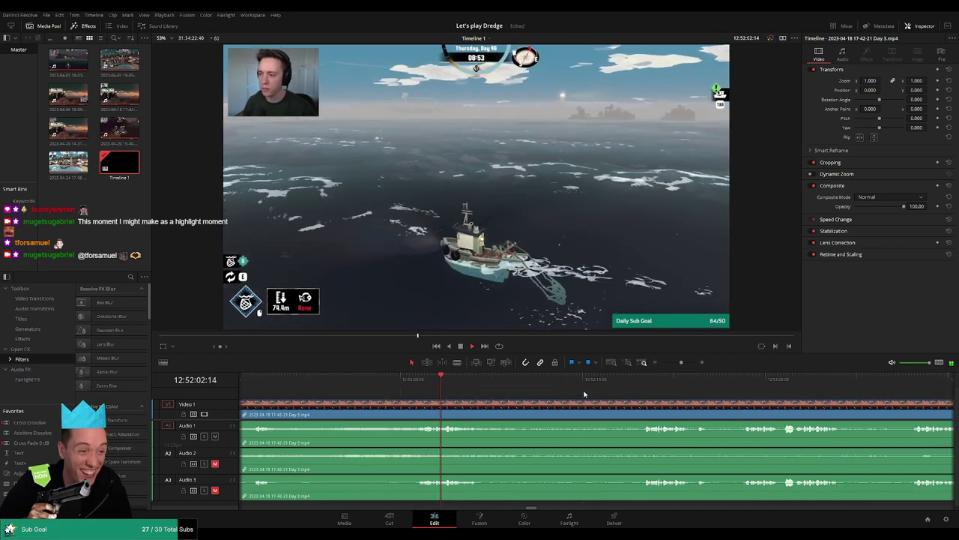
pyautogui.click(637, 381)
pyautogui.hscroll(2, 557, 392)
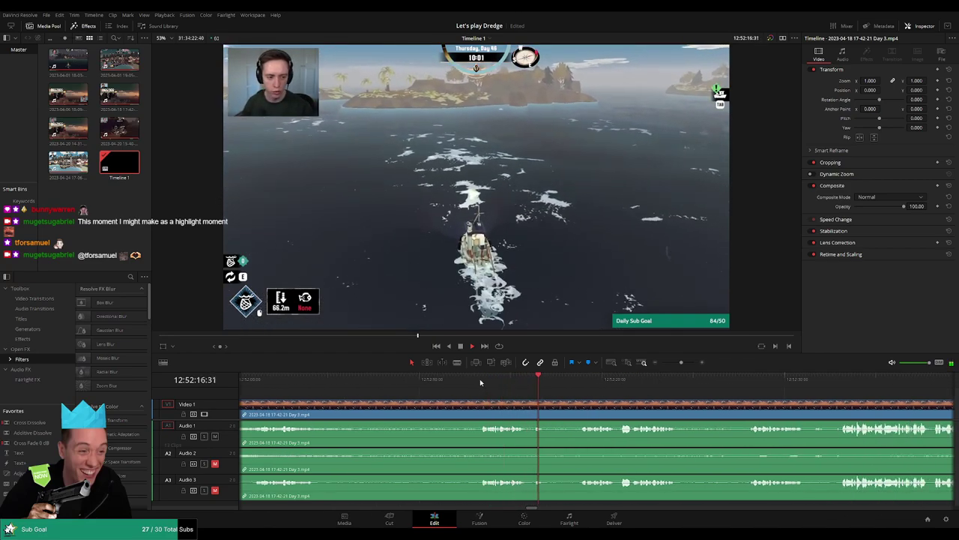
# Split the Day 3 clip with its linked audio at 12:52:12:30, in the silence just before the talking resumes
pyautogui.click(480, 380)
pyautogui.moveTo(680, 362); pyautogui.dragTo(684, 363)
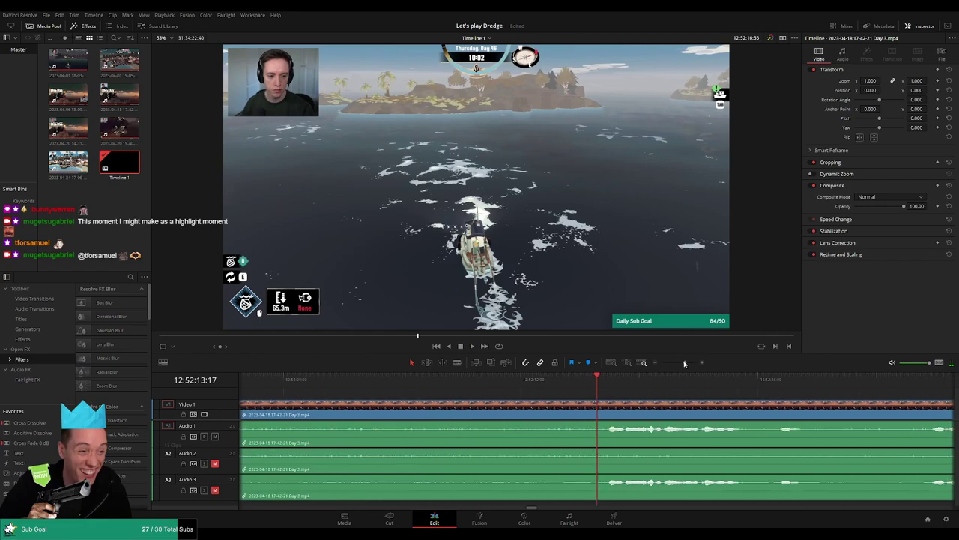
pyautogui.click(609, 378)
pyautogui.moveTo(599, 378); pyautogui.dragTo(551, 377)
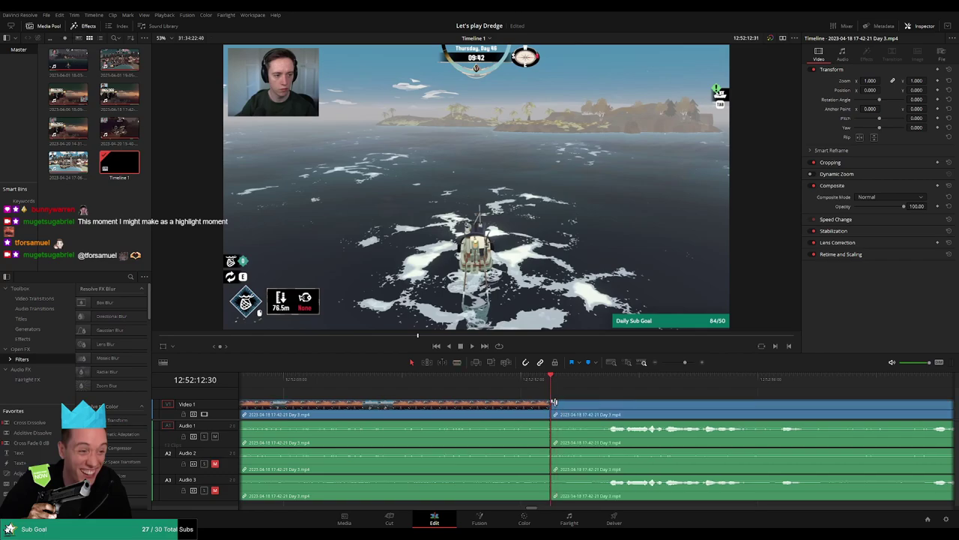
pyautogui.click(555, 402)
pyautogui.press('a')
# Add fade-outs and fade-ins of about one second at the 12:52:12:30 cut on the video and all three audio tracks
pyautogui.moveTo(552, 405); pyautogui.dragTo(609, 405)
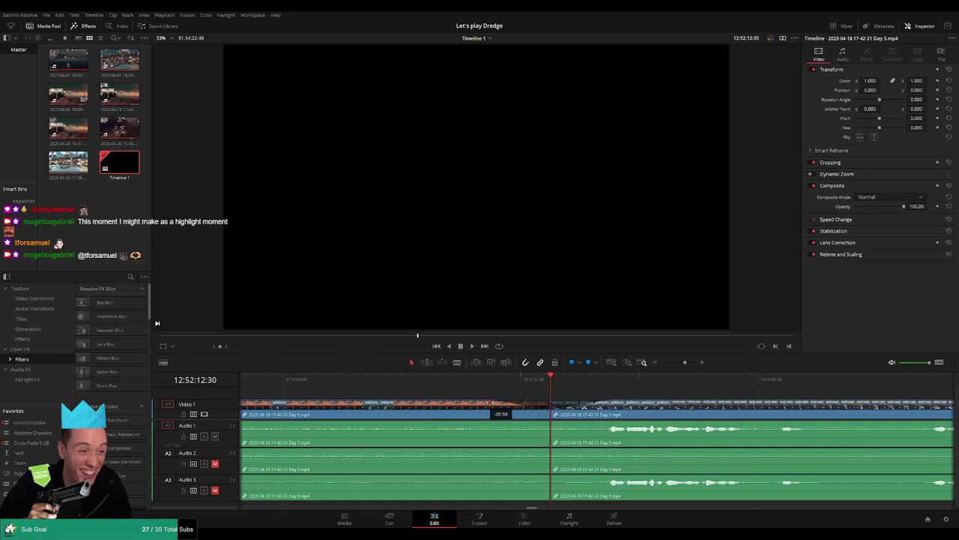
pyautogui.moveTo(549, 423); pyautogui.dragTo(494, 423)
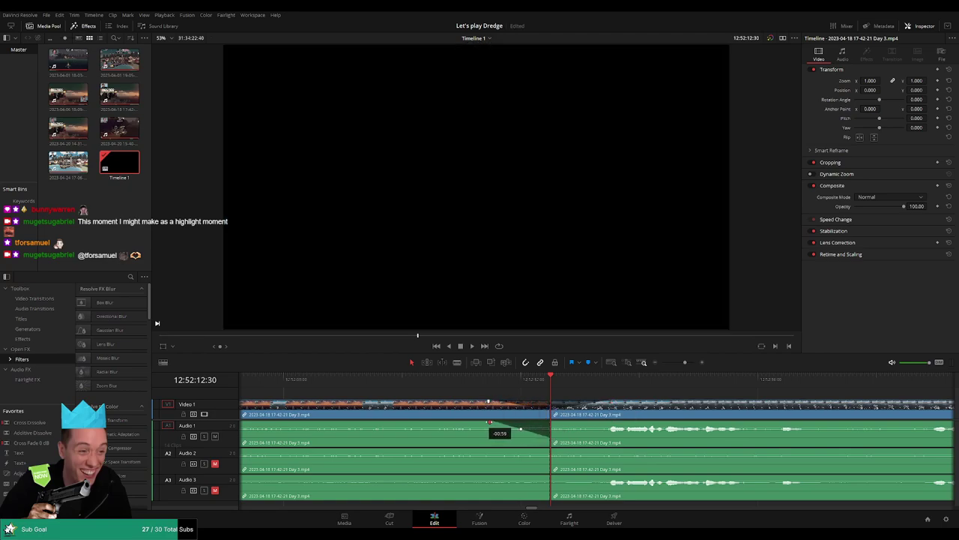
pyautogui.moveTo(551, 423); pyautogui.dragTo(613, 424)
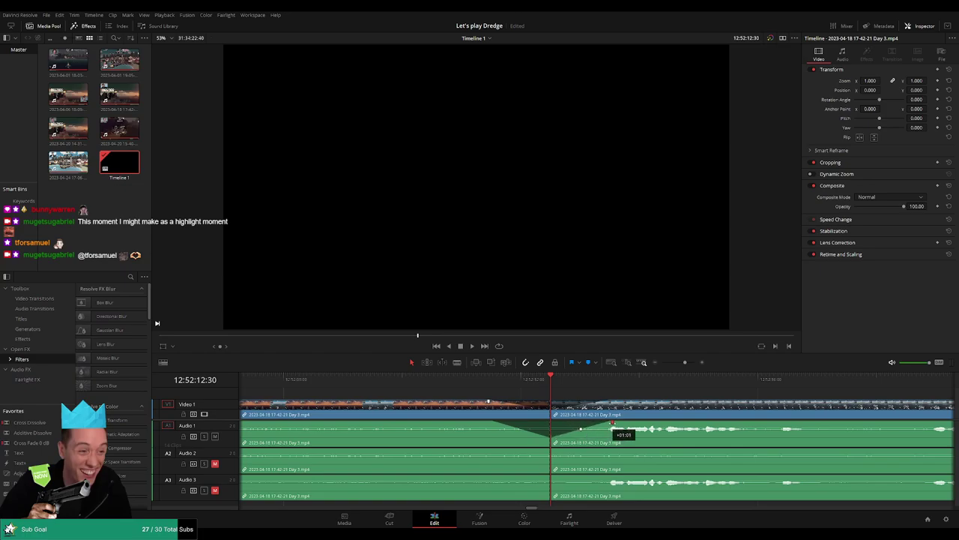
pyautogui.moveTo(526, 450); pyautogui.dragTo(494, 449)
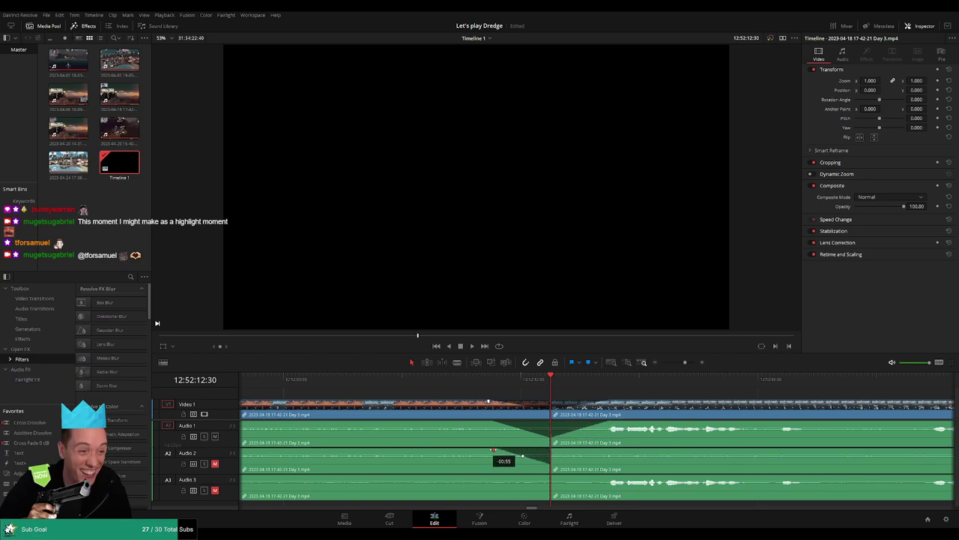
pyautogui.moveTo(553, 449); pyautogui.dragTo(613, 451)
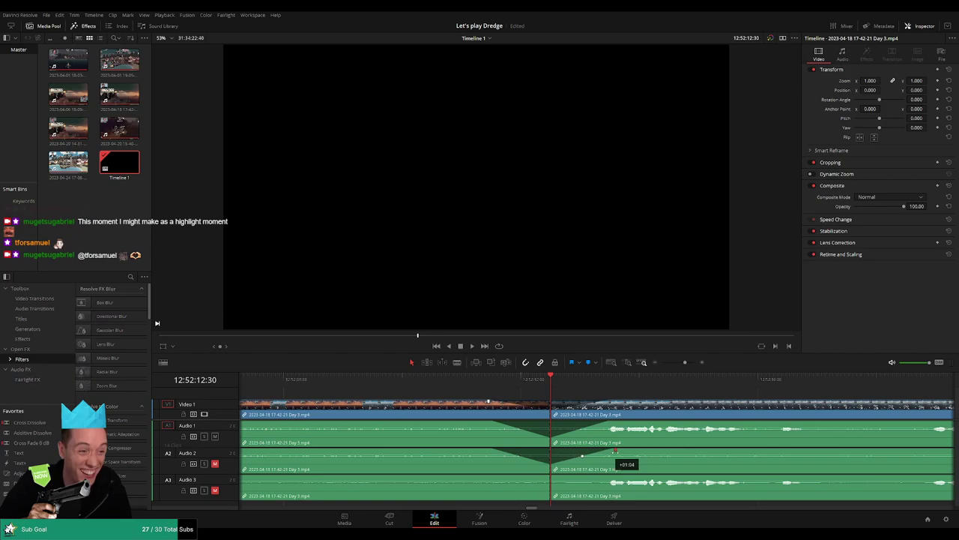
pyautogui.moveTo(546, 475); pyautogui.dragTo(490, 476)
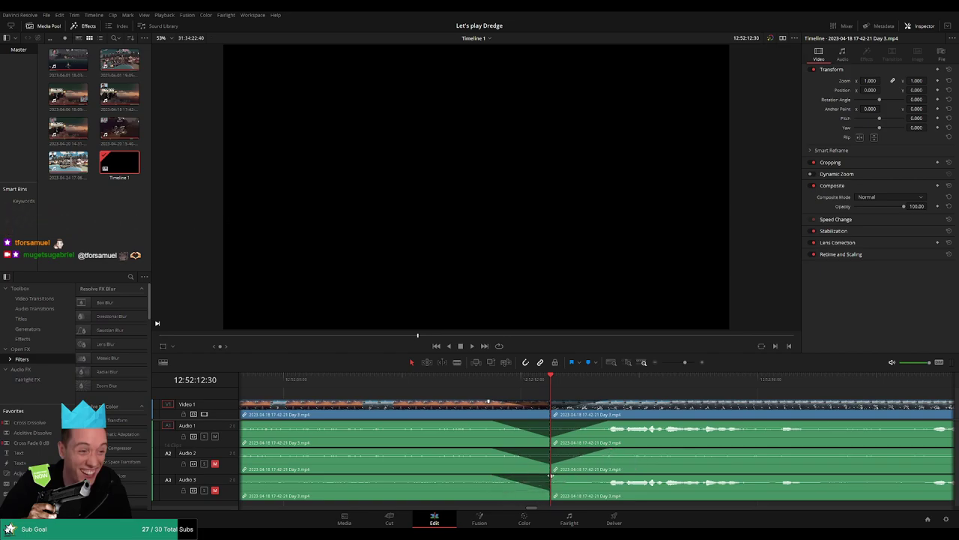
pyautogui.press('space')
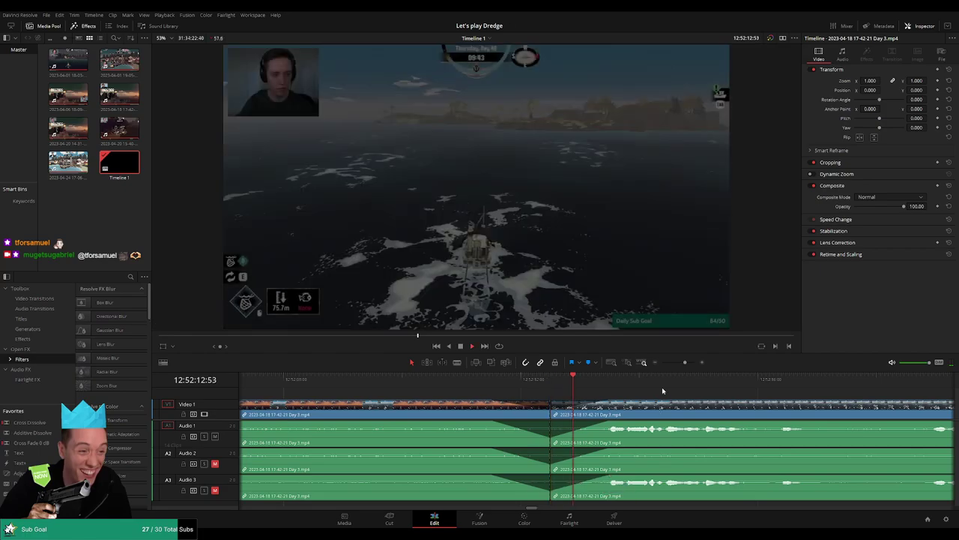
# Move the short Day 3 remainder after the 12:52:12:30 cut further along the timeline, into the gap before the Day 4 clip
pyautogui.moveTo(685, 362); pyautogui.dragTo(662, 363)
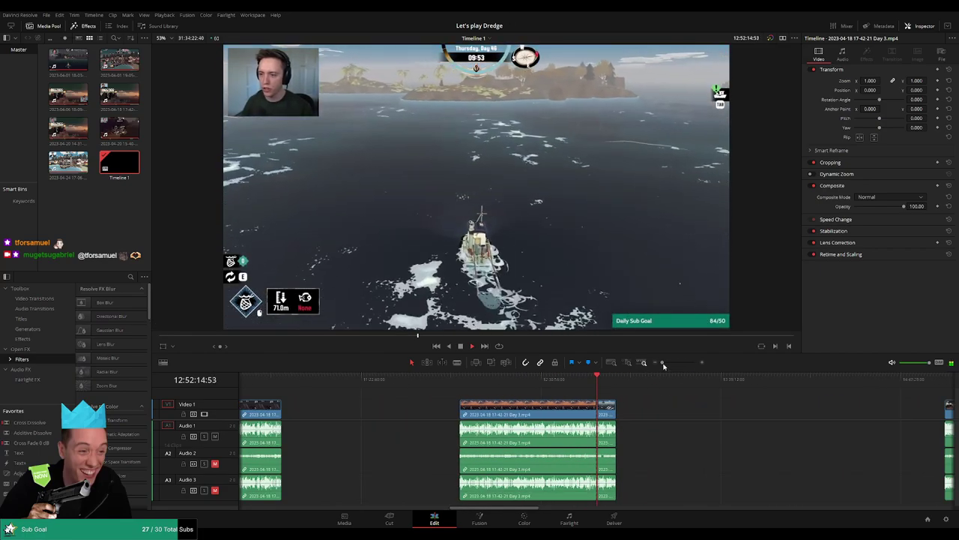
pyautogui.hscroll(3, 584, 393)
pyautogui.press('Home')
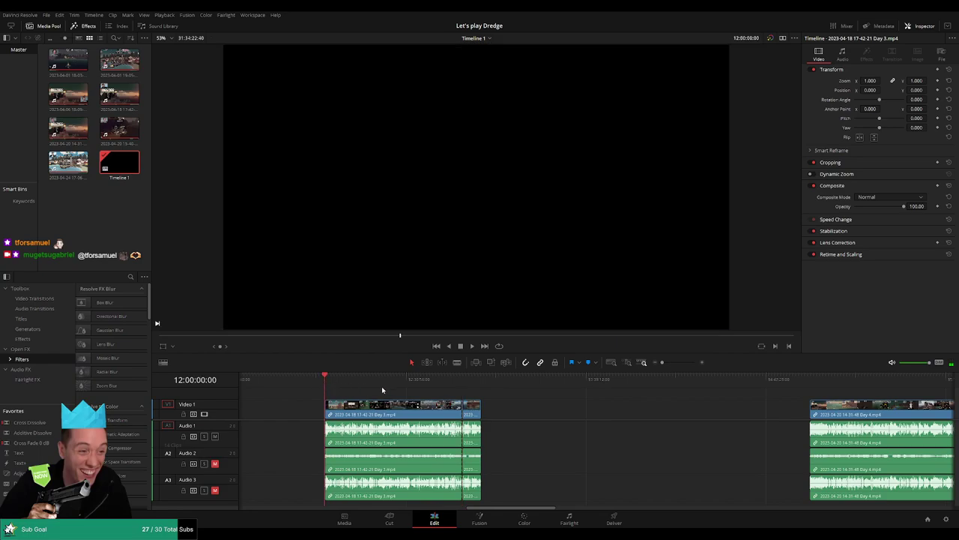
pyautogui.moveTo(471, 412); pyautogui.dragTo(687, 412)
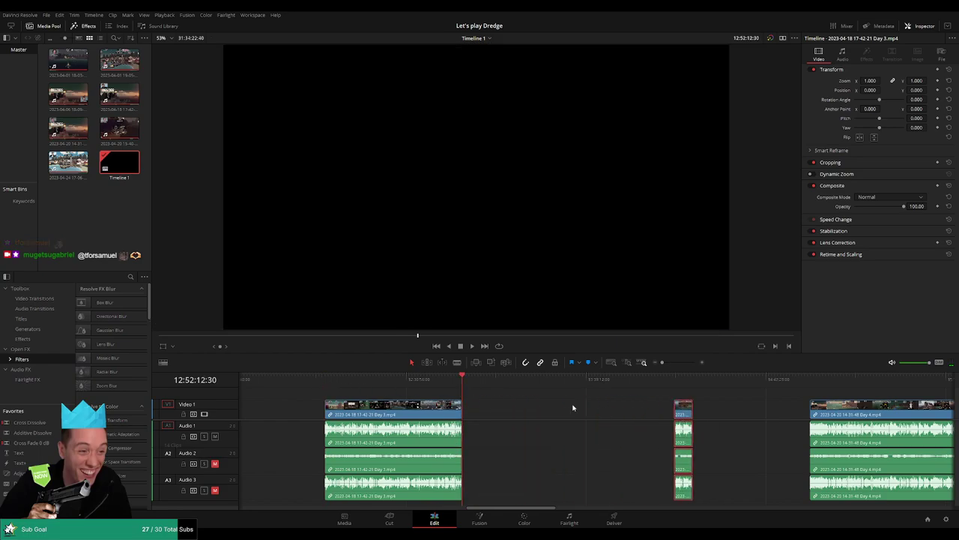
# Place the short Day 3 remainder with its linked audio so that it starts at the 14:00:00:00 mark
pyautogui.click(566, 406)
pyautogui.moveTo(466, 389); pyautogui.dragTo(567, 395)
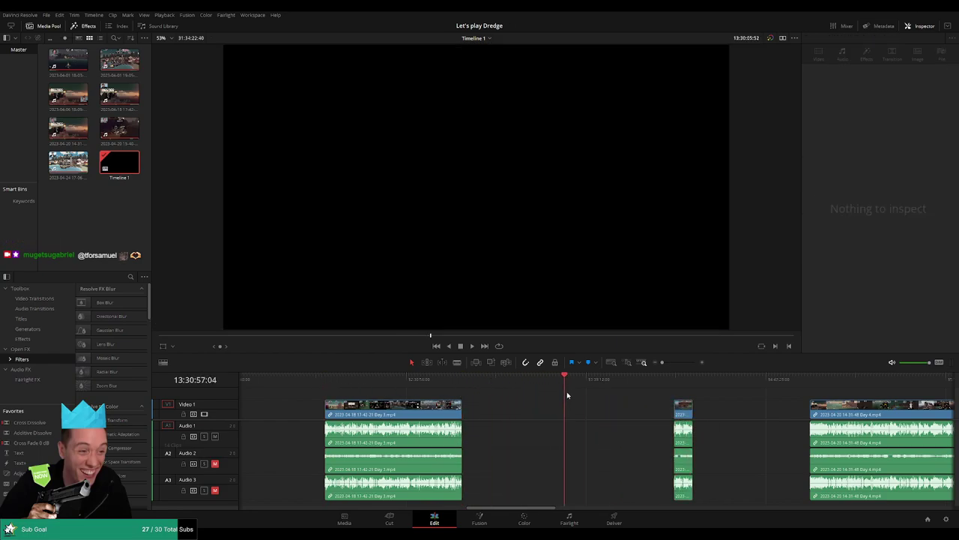
pyautogui.moveTo(491, 395); pyautogui.dragTo(640, 402)
pyautogui.scroll(3, 650, 406)
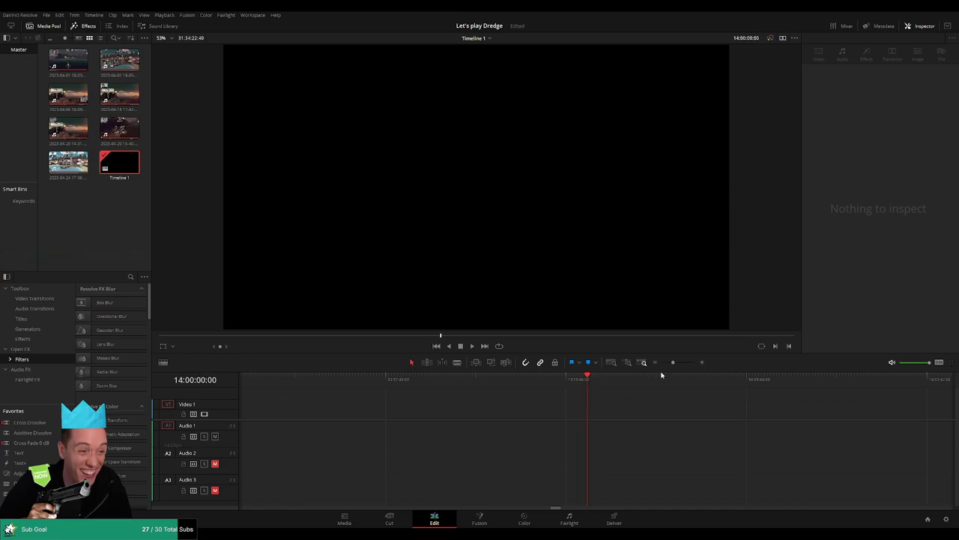
pyautogui.moveTo(673, 362); pyautogui.dragTo(662, 362)
pyautogui.moveTo(639, 407); pyautogui.dragTo(607, 407)
pyautogui.click(675, 404)
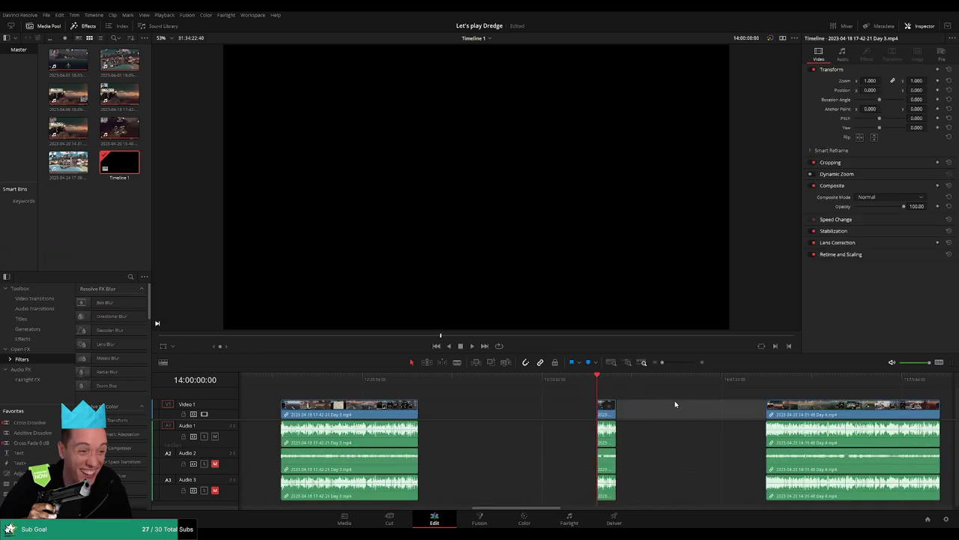
# Move the Day 4 clip with its linked audio directly against the end of the short Day 3 remainder
pyautogui.hscroll(3, 675, 405)
pyautogui.moveTo(674, 405); pyautogui.dragTo(524, 409)
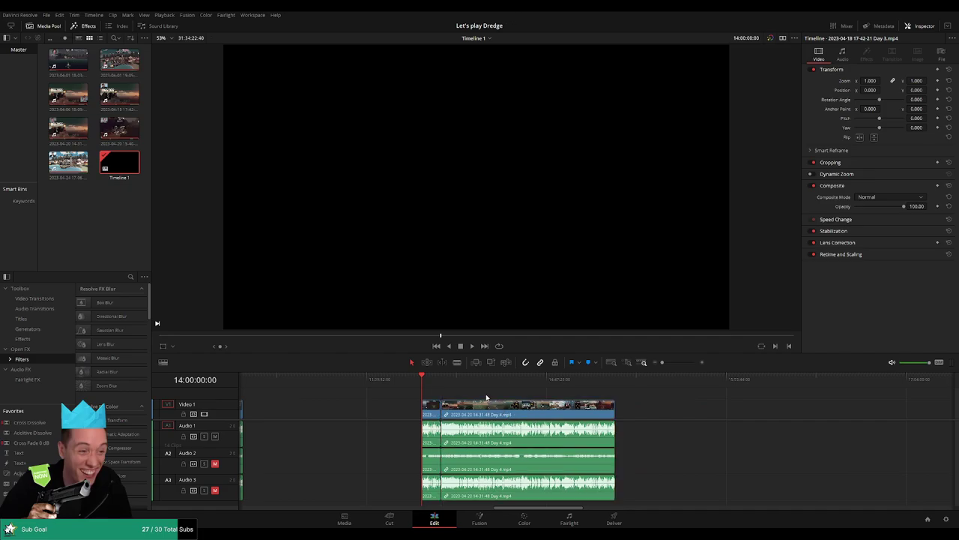
# Play the Day 3 remainder from 14:00:00:00 to about 14:00:51, skipping ahead through quiet stretches to review the episode's opening
pyautogui.press('space')
pyautogui.hscroll(-3, 664, 375)
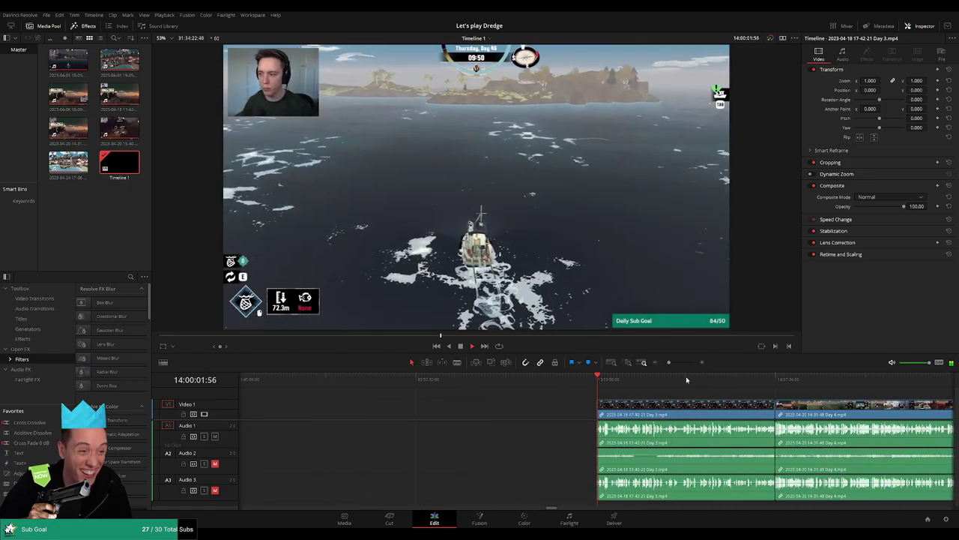
pyautogui.hscroll(3, 533, 396)
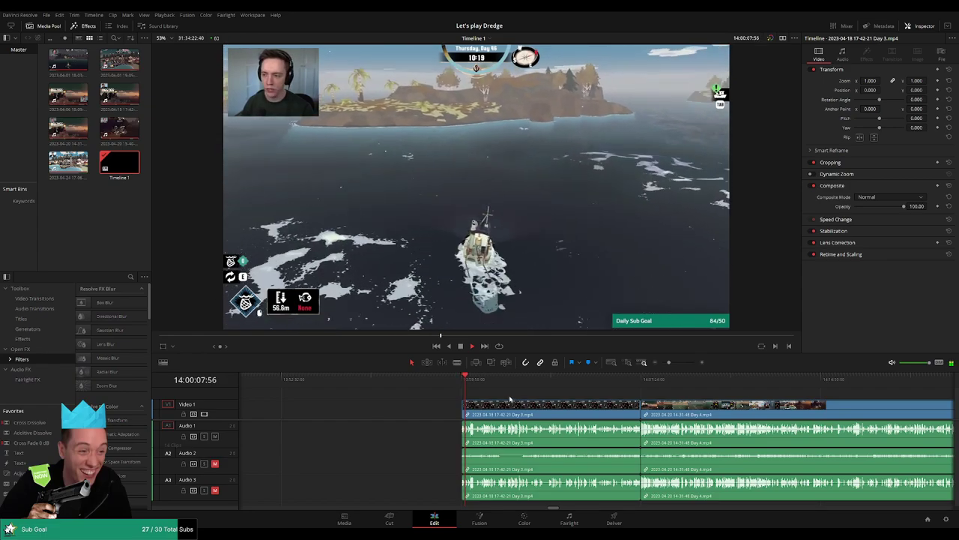
pyautogui.scroll(6, 509, 399)
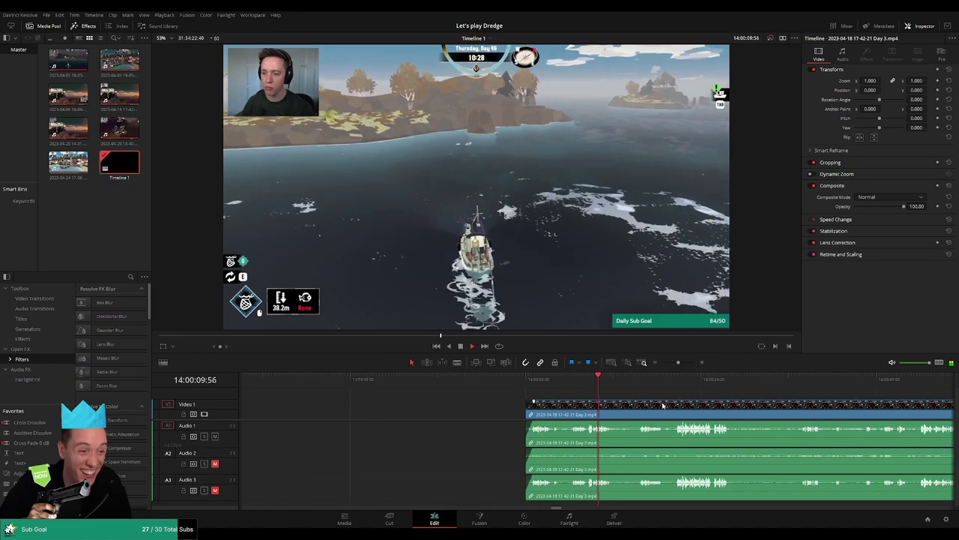
pyautogui.moveTo(663, 406); pyautogui.dragTo(462, 396)
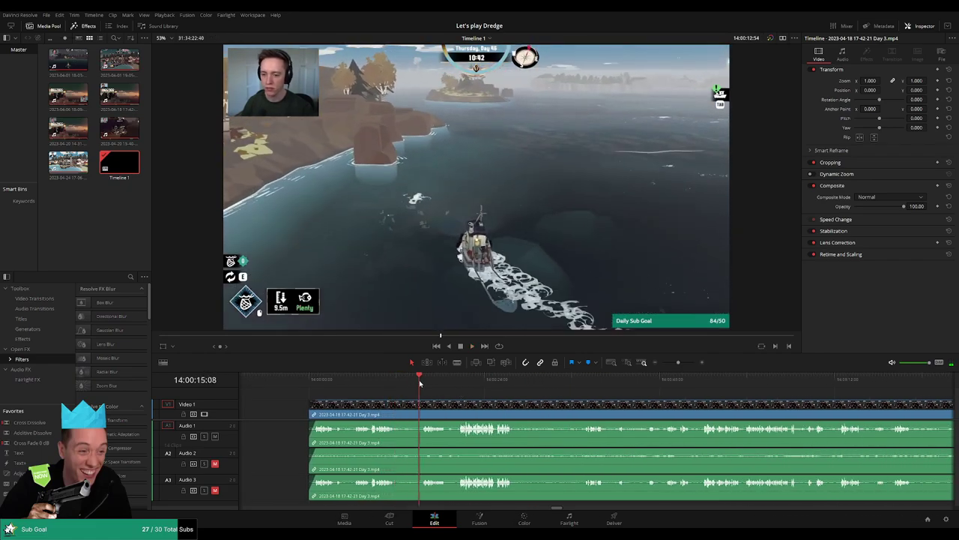
pyautogui.click(424, 380)
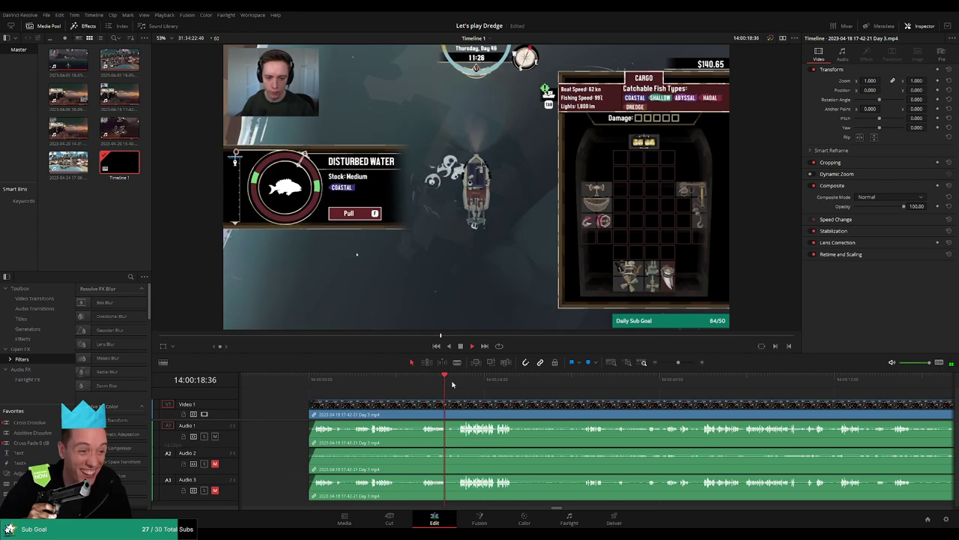
pyautogui.click(456, 381)
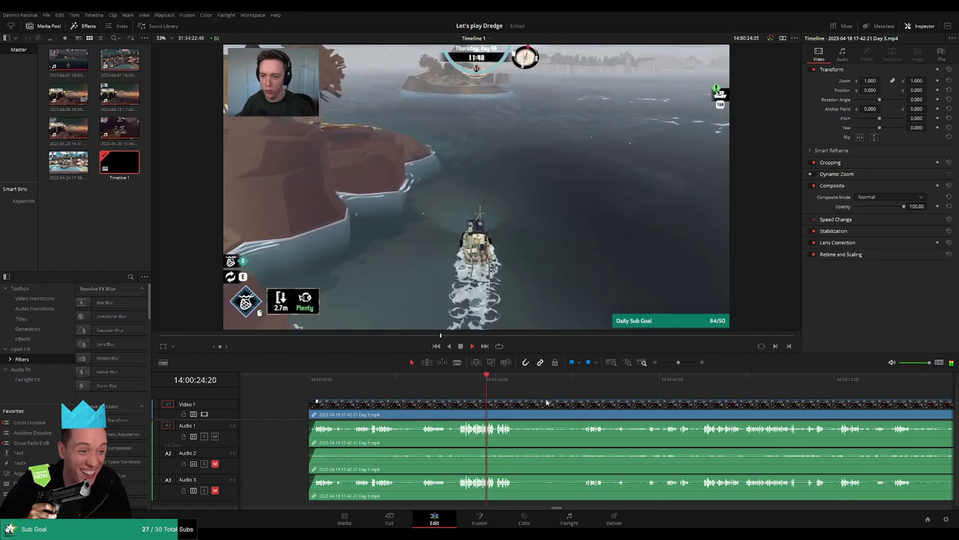
pyautogui.moveTo(546, 399); pyautogui.dragTo(467, 396)
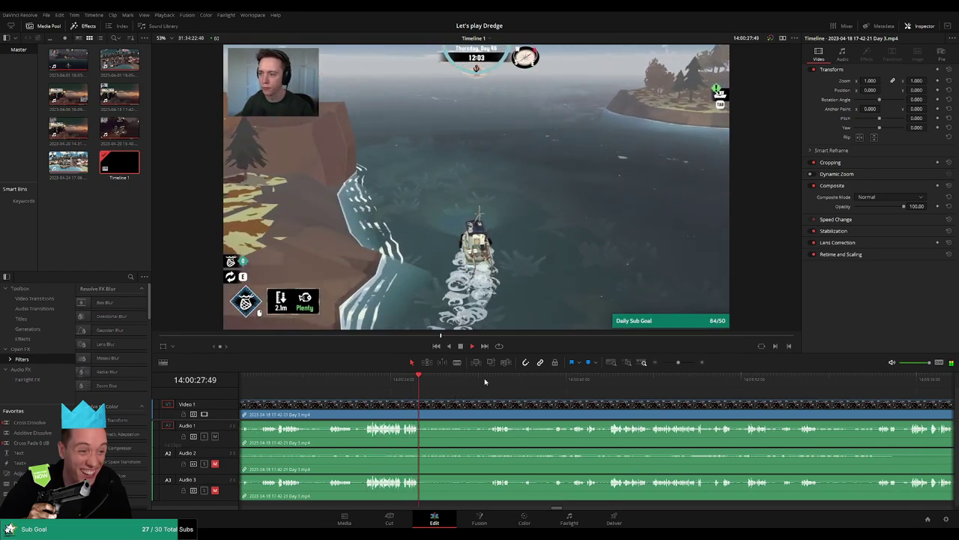
pyautogui.click(494, 379)
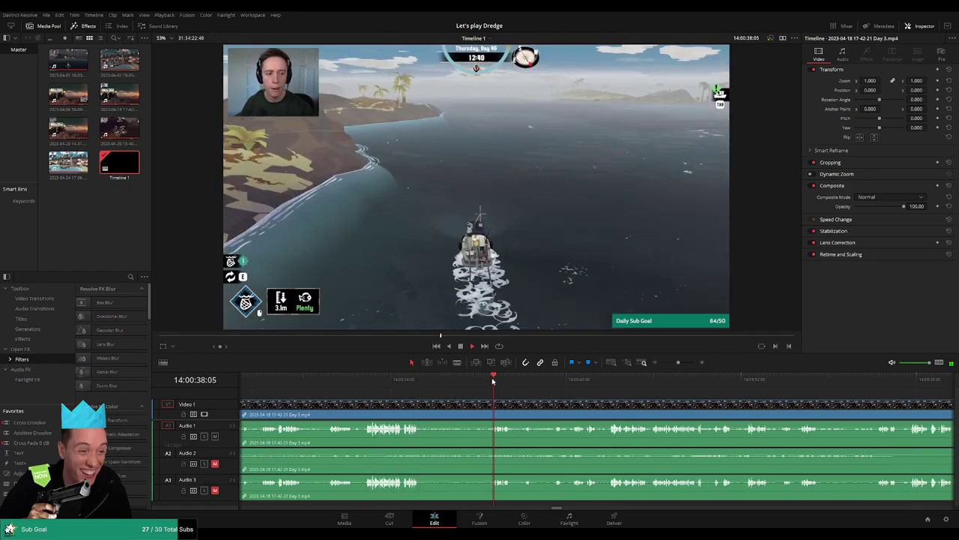
pyautogui.hscroll(3, 465, 382)
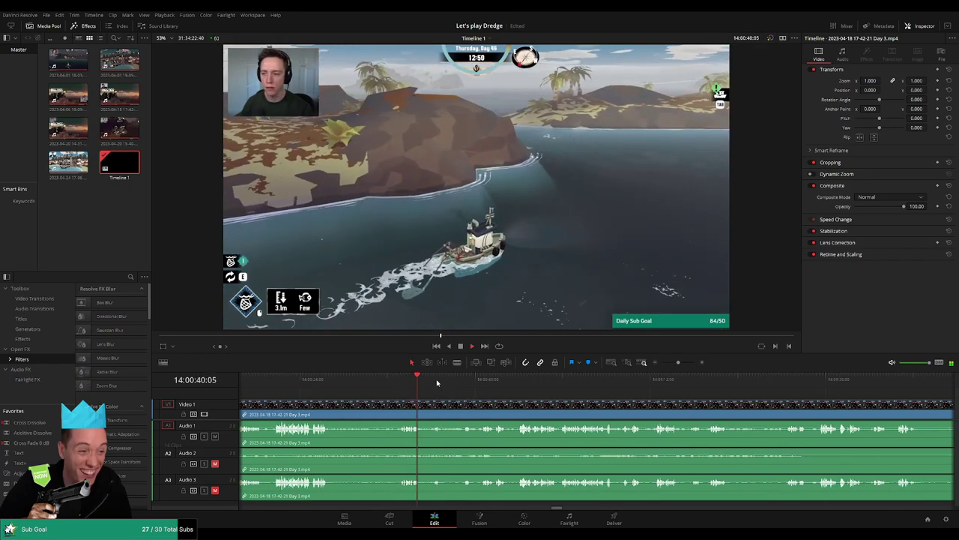
pyautogui.click(437, 382)
pyautogui.click(463, 382)
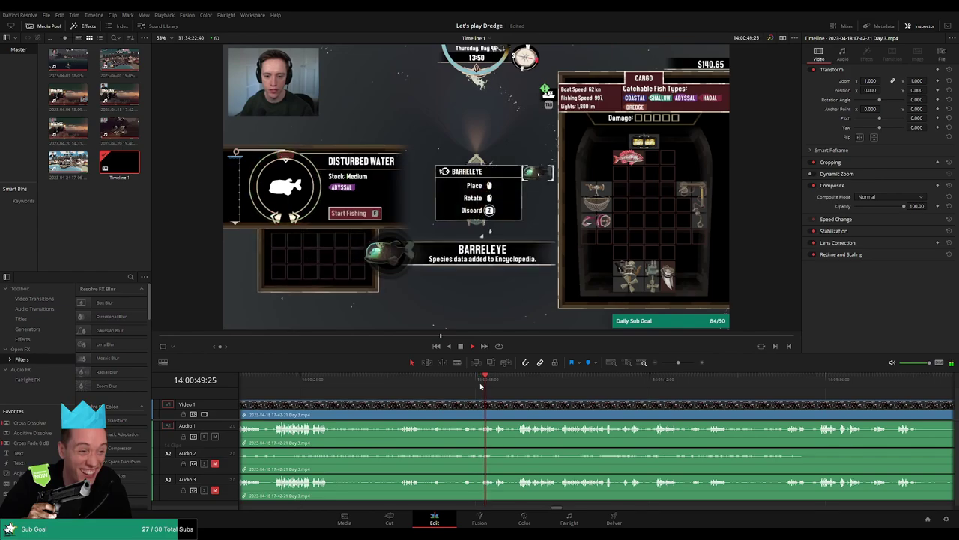
pyautogui.hscroll(4, 414, 398)
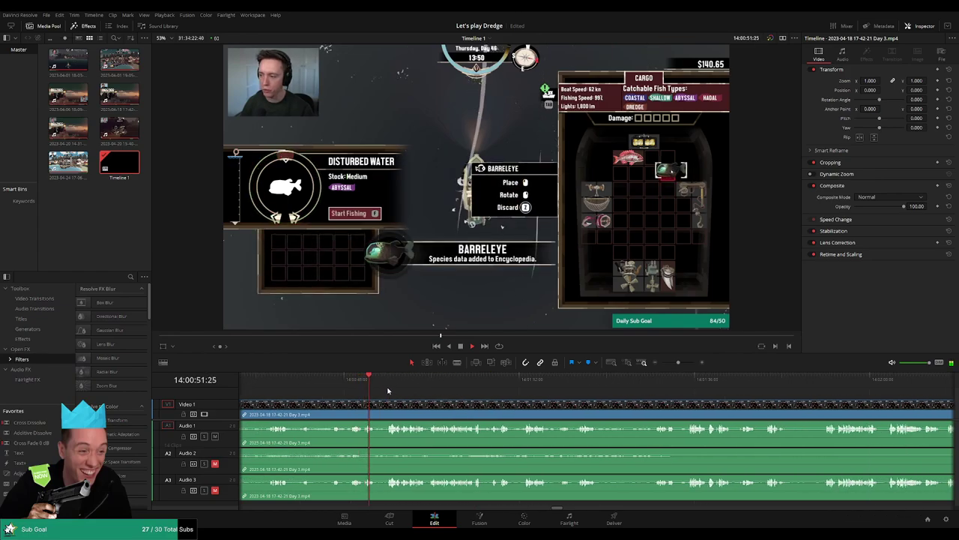
# Add the default transition at the cut between the Day 3 and Day 4 clips on all tracks and play it back
pyautogui.click(387, 380)
pyautogui.moveTo(678, 362); pyautogui.dragTo(671, 362)
pyautogui.hscroll(6, 453, 390)
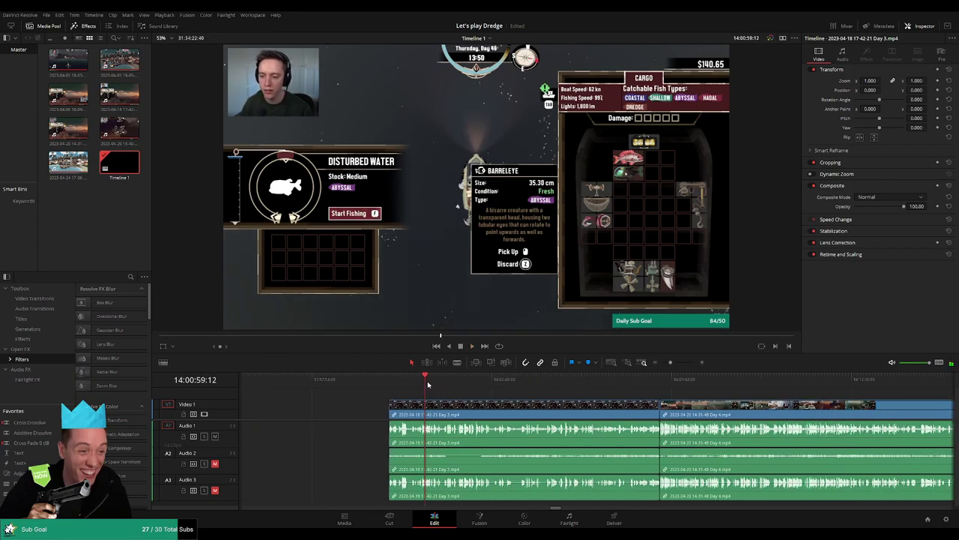
pyautogui.moveTo(428, 384); pyautogui.dragTo(685, 364)
pyautogui.moveTo(503, 377); pyautogui.dragTo(327, 384)
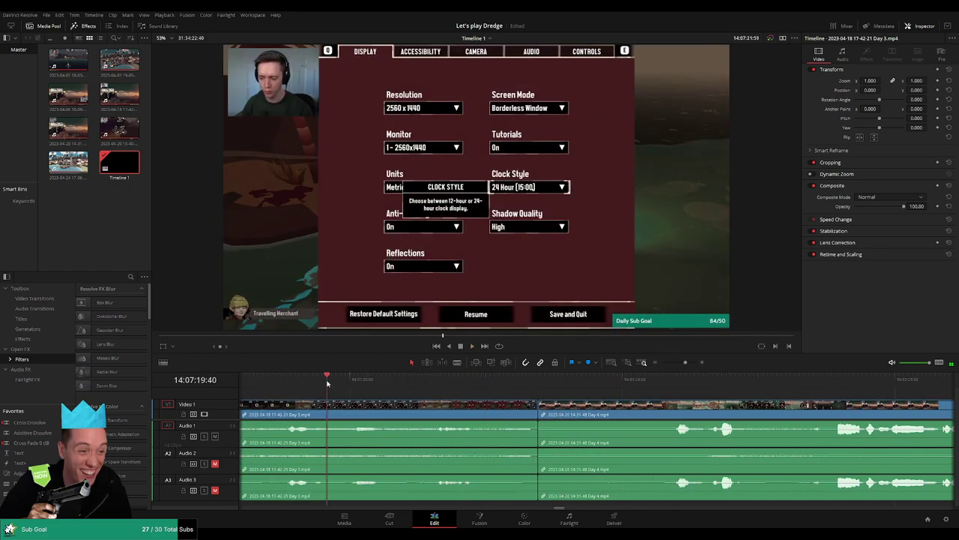
pyautogui.click(537, 412)
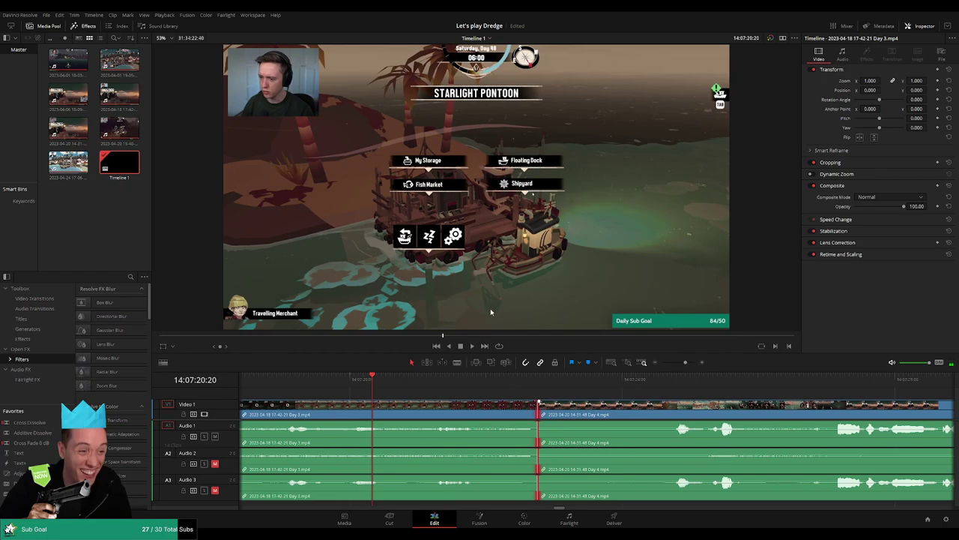
pyautogui.hotkey('ctrl', 't')
pyautogui.press('space')
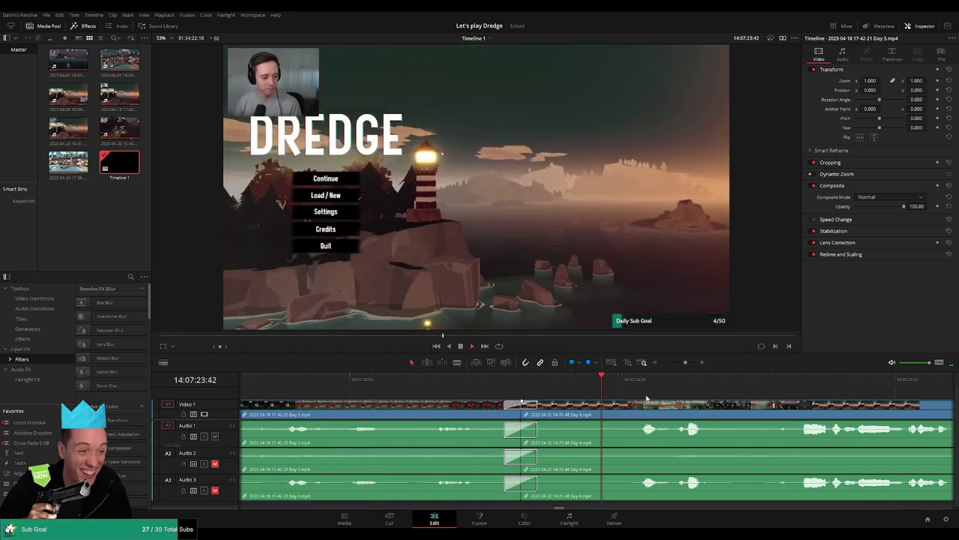
# Look over the assembled day clips along the whole timeline, from the earlier sessions to the final Day 3 and Day 4 segments
pyautogui.moveTo(685, 362); pyautogui.dragTo(454, 392)
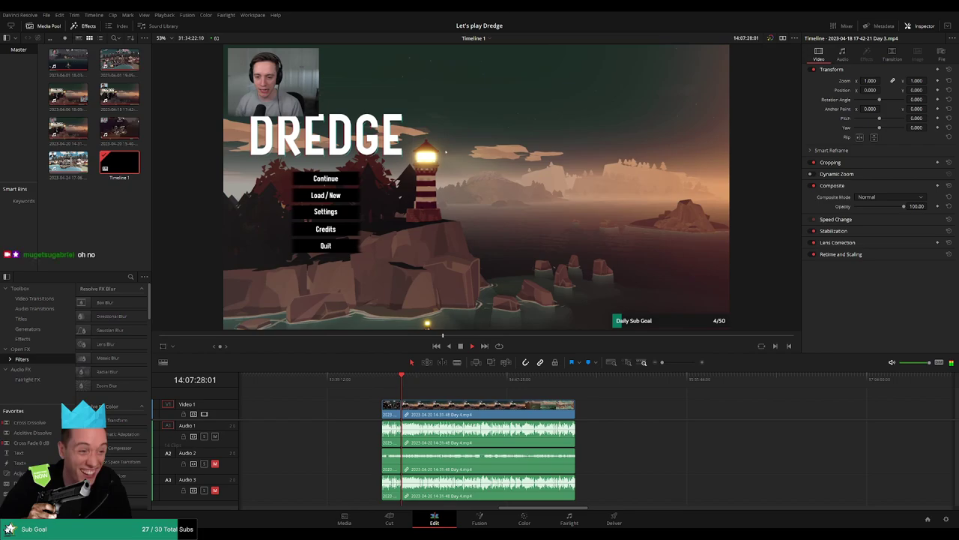
pyautogui.hotkey('ctrl', 'f')
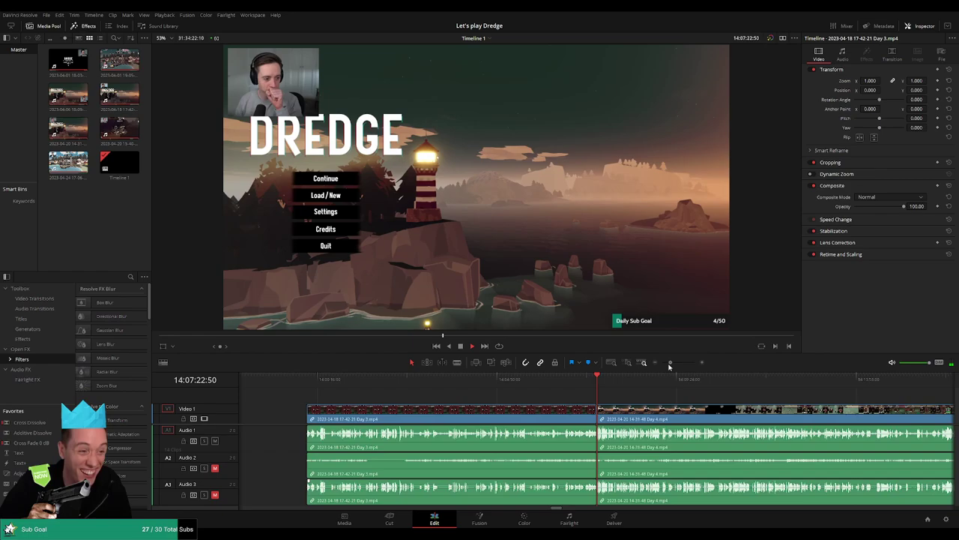
pyautogui.press('BackSpace')
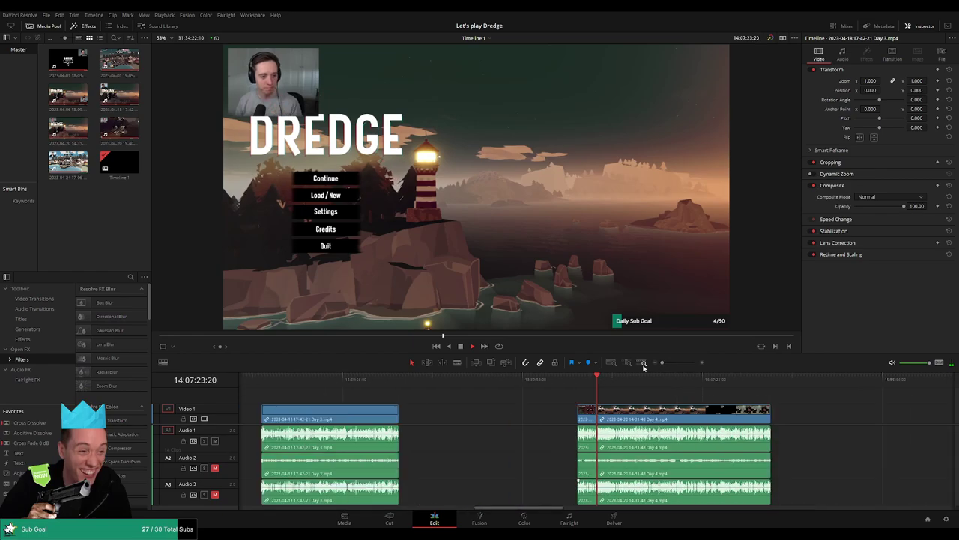
pyautogui.press('space')
pyautogui.moveTo(452, 411); pyautogui.dragTo(765, 421)
pyautogui.moveTo(509, 421); pyautogui.dragTo(789, 419)
pyautogui.moveTo(481, 418); pyautogui.dragTo(848, 412)
pyautogui.hscroll(10, 848, 410)
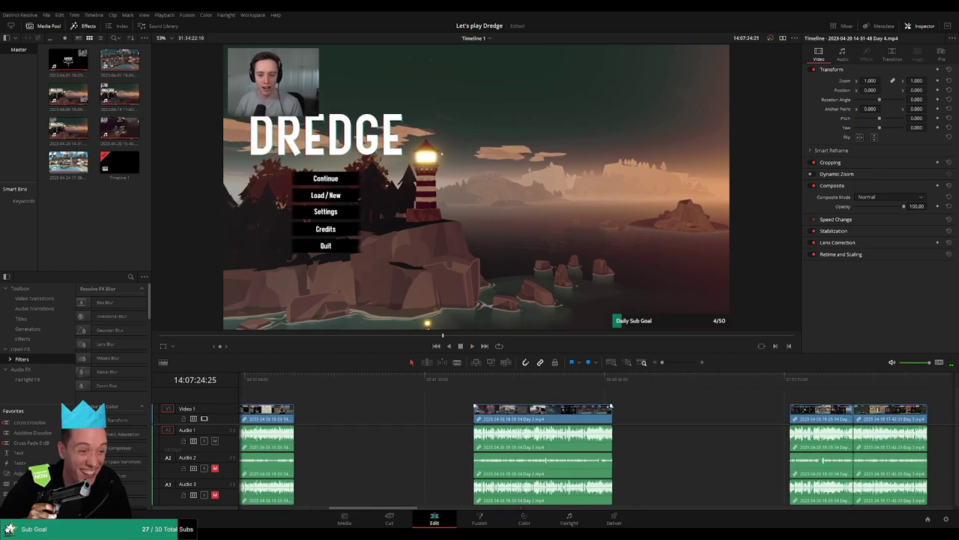
pyautogui.hscroll(10, 694, 412)
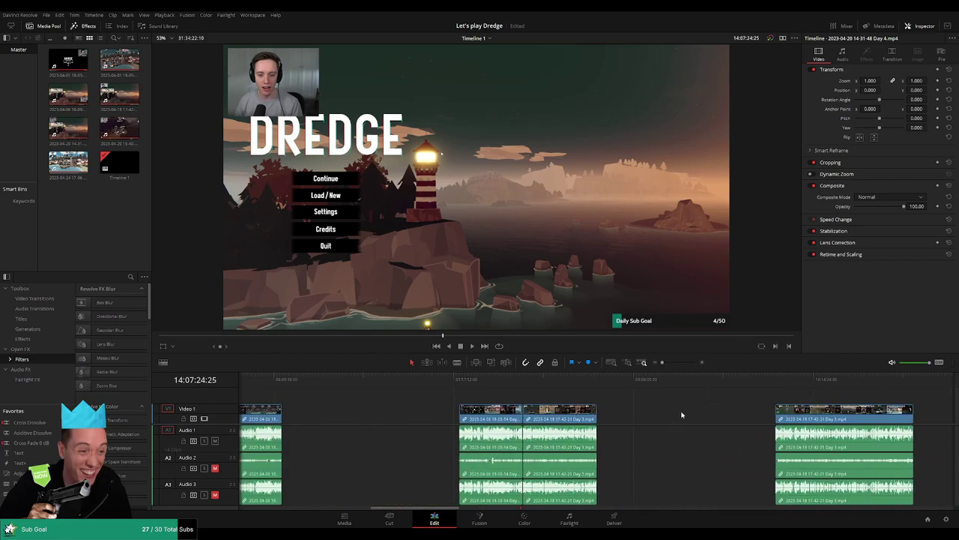
pyautogui.hscroll(5, 651, 410)
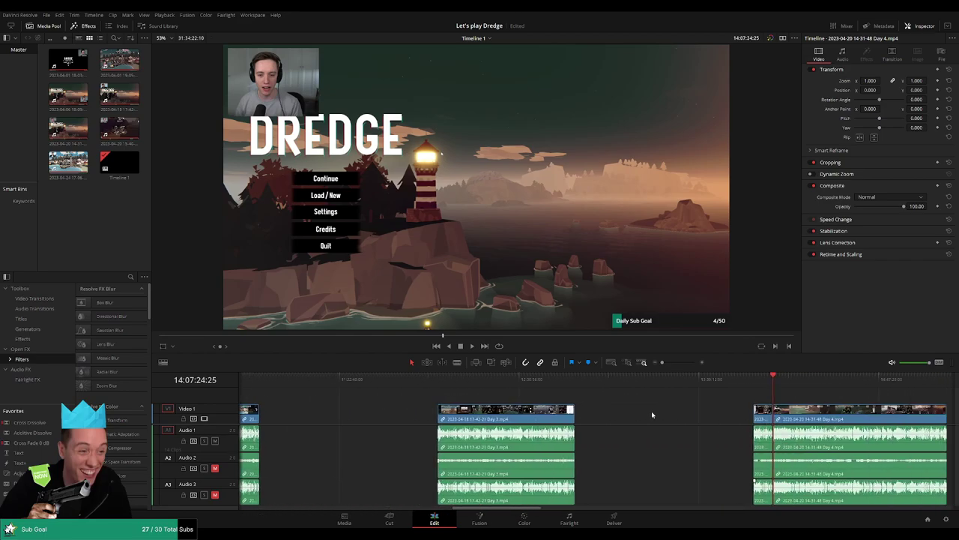
# Play the start of the last Day 3 segment and the opening of Day 4 just after the transition
pyautogui.click(507, 378)
pyautogui.click(693, 386)
pyautogui.press('space')
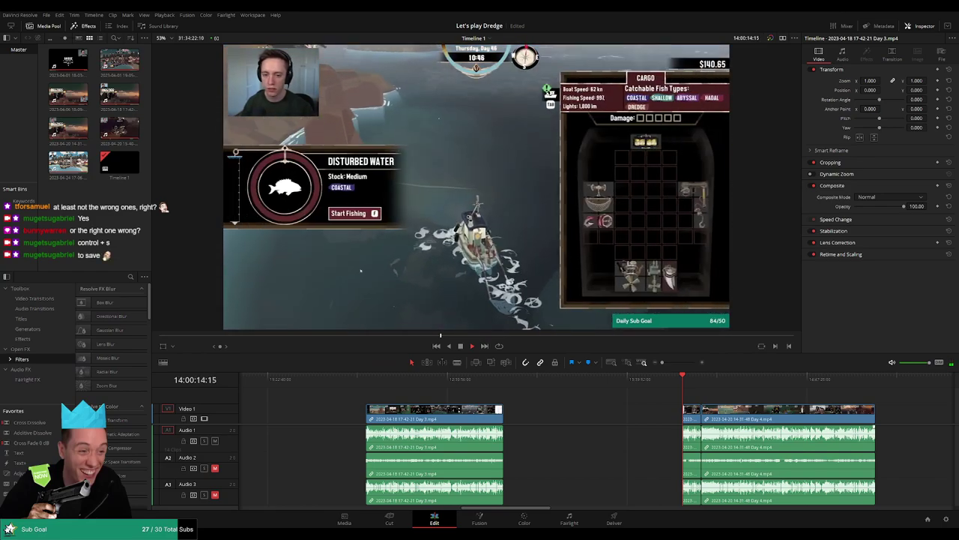
pyautogui.moveTo(717, 392); pyautogui.dragTo(537, 395)
pyautogui.moveTo(663, 362); pyautogui.dragTo(682, 366)
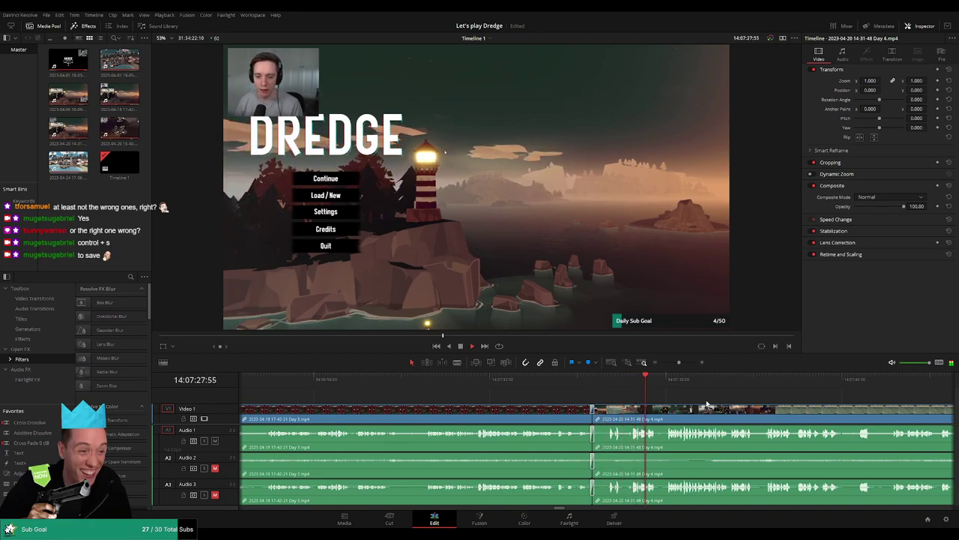
pyautogui.moveTo(721, 404); pyautogui.dragTo(529, 402)
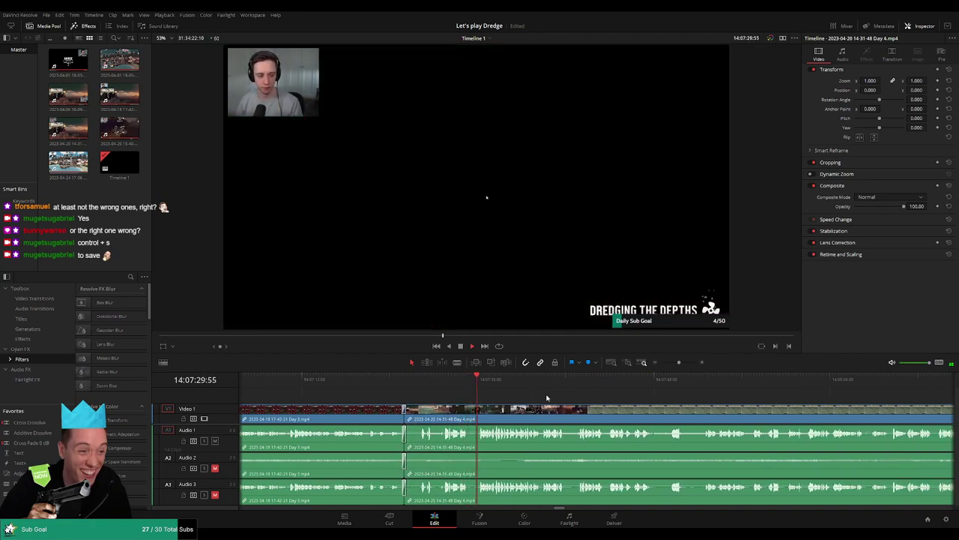
# Play the Travelling Merchant footage in the Day 4 clip and move ahead to the gulper eel video at about 14:38:13
pyautogui.moveTo(679, 363)
pyautogui.mouseDown()
pyautogui.moveTo(670, 365)
pyautogui.moveTo(678, 364)
pyautogui.mouseUp()
pyautogui.hscroll(3, 682, 392)
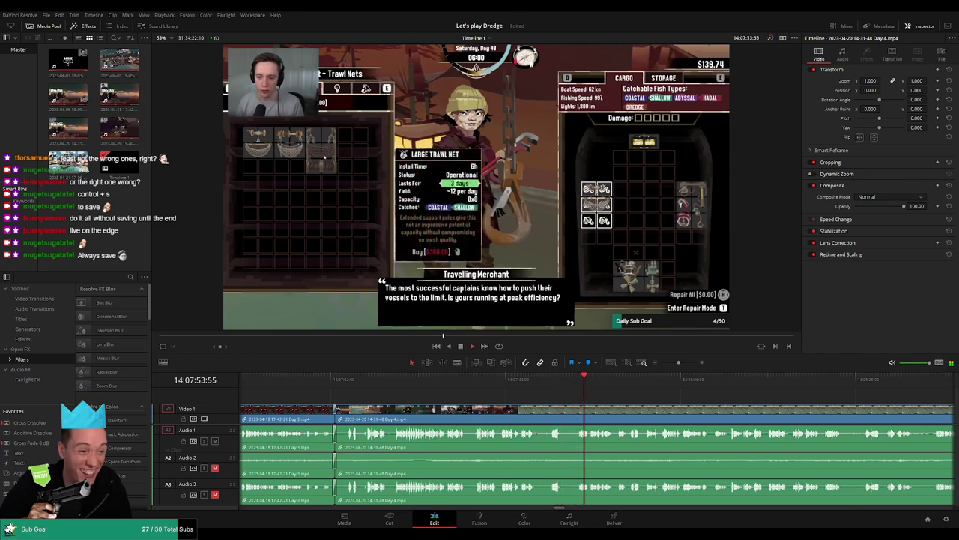
pyautogui.hscroll(3, 710, 405)
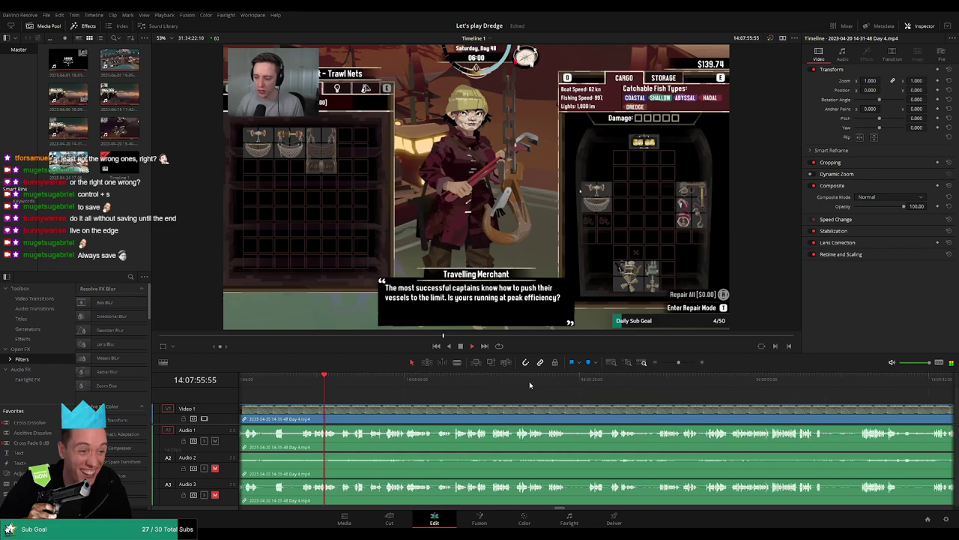
pyautogui.moveTo(678, 363); pyautogui.dragTo(661, 363)
pyautogui.hscroll(3, 672, 410)
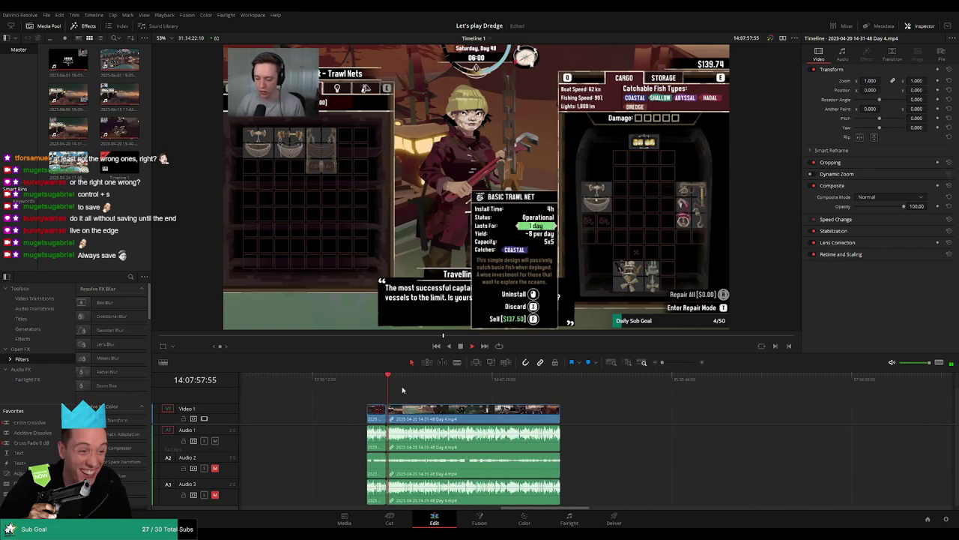
pyautogui.moveTo(388, 385); pyautogui.dragTo(468, 387)
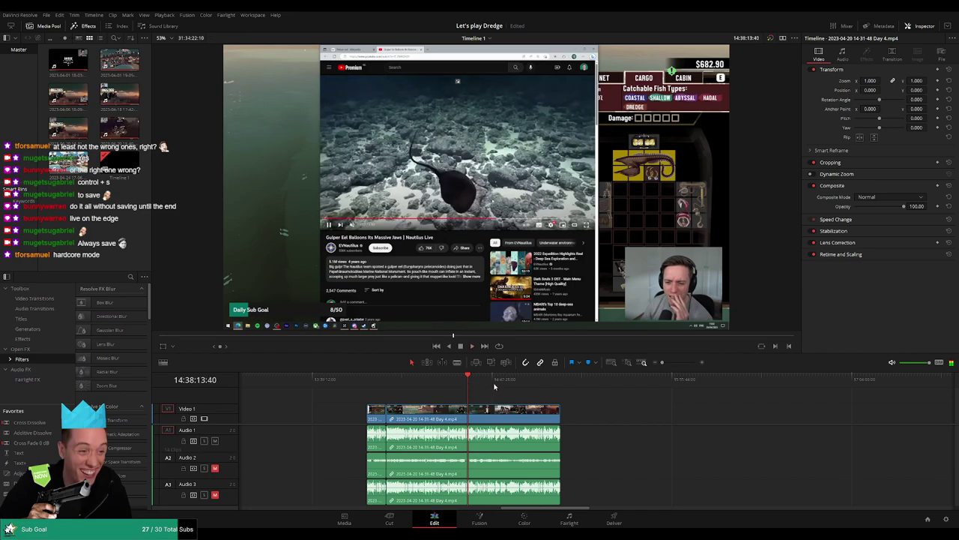
# Find the point in the Day 4 clip between the gulper eel catch and the browser footage, and play from about 14:37:01
pyautogui.click(676, 363)
pyautogui.click(532, 379)
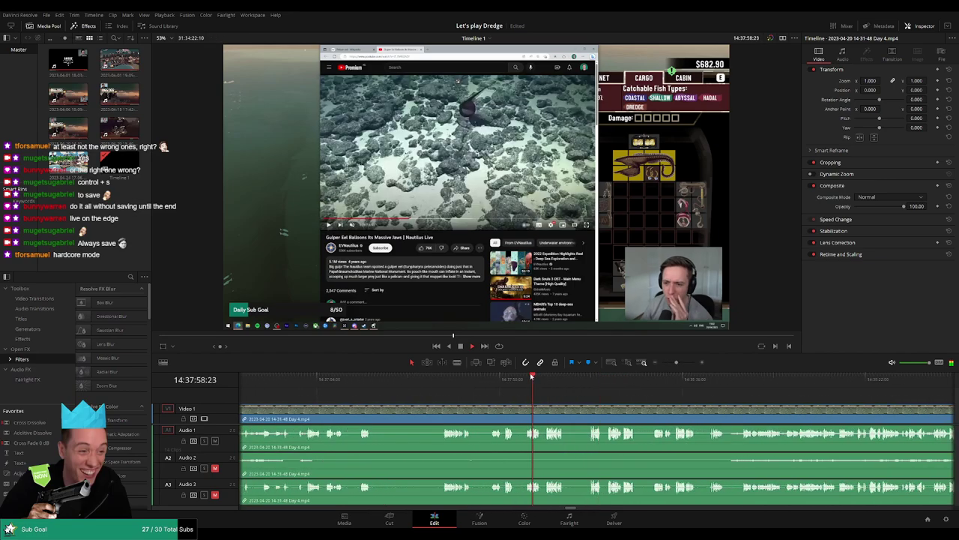
pyautogui.click(504, 379)
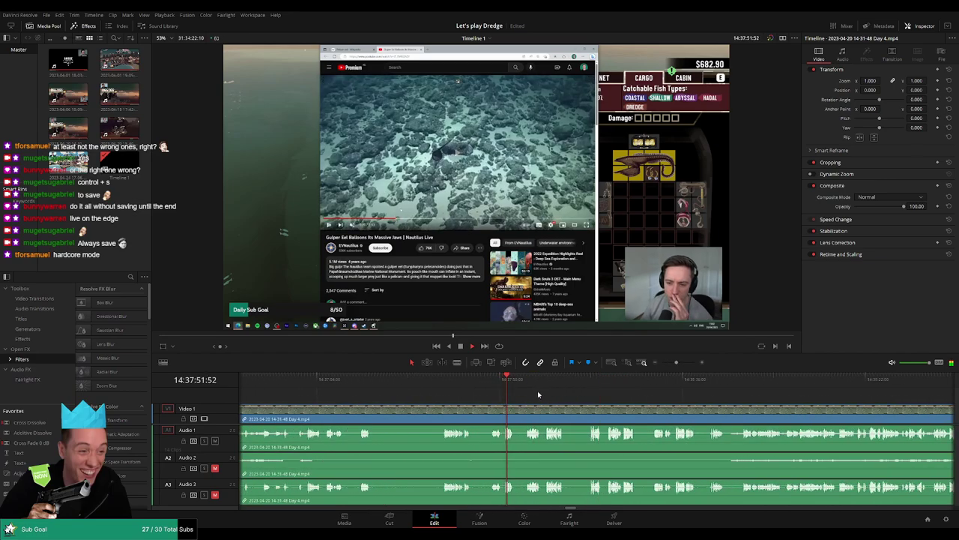
pyautogui.click(447, 381)
pyautogui.click(311, 380)
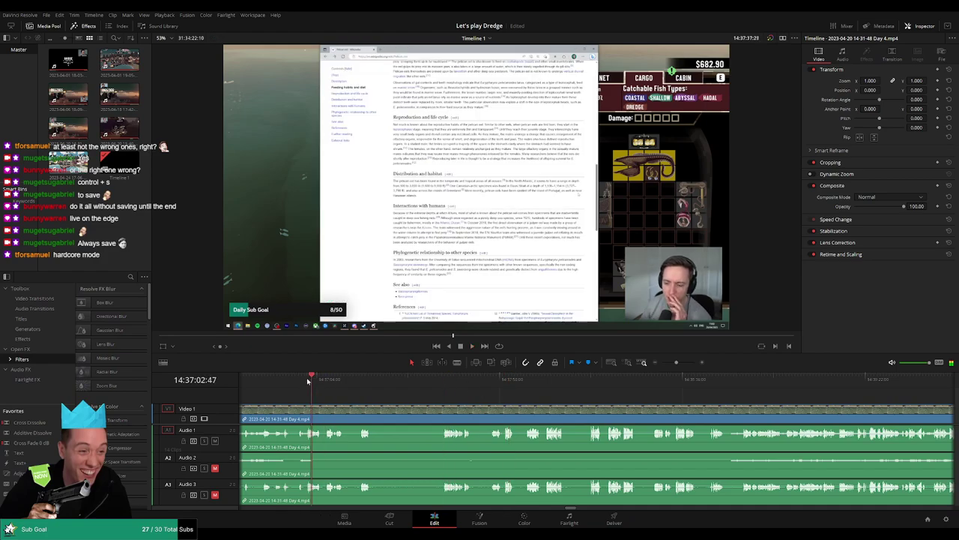
pyautogui.click(301, 380)
pyautogui.moveTo(321, 412); pyautogui.dragTo(540, 410)
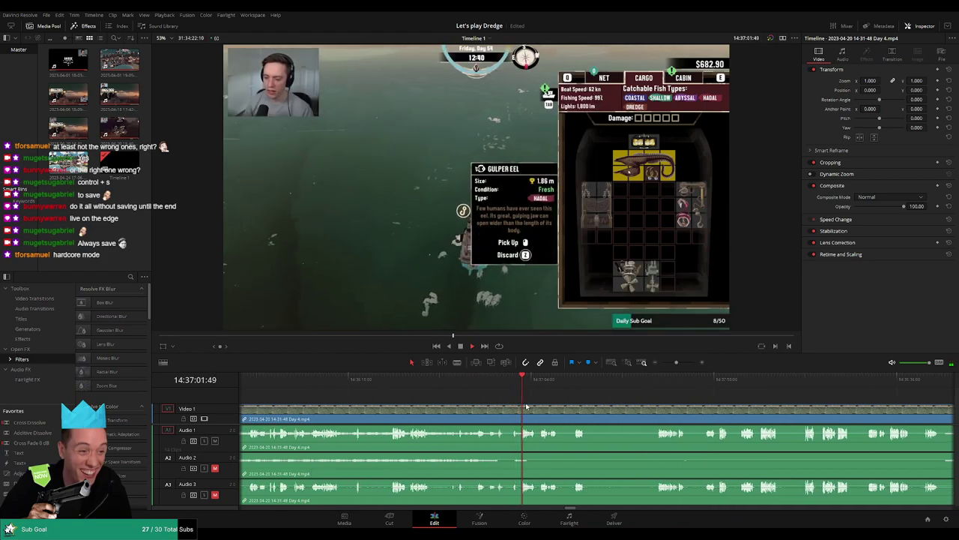
pyautogui.click(488, 380)
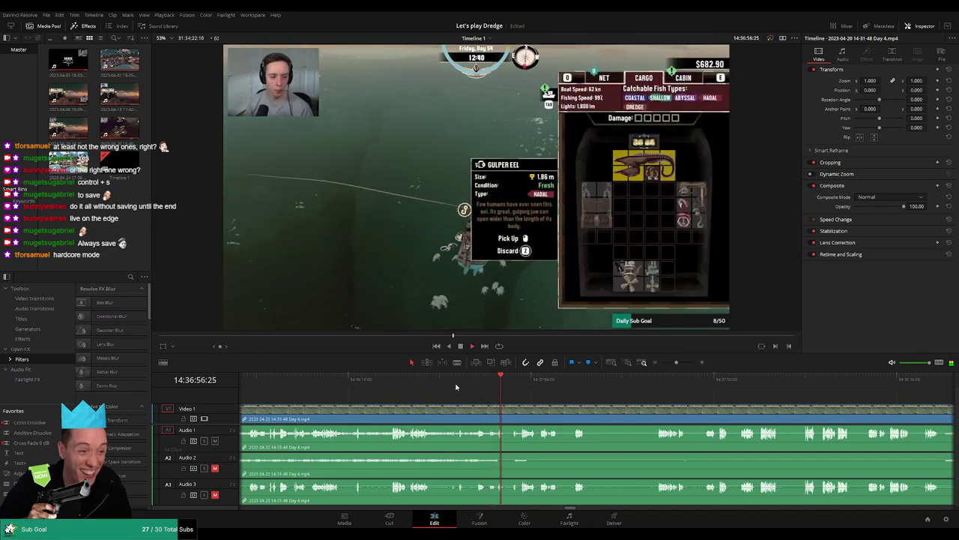
pyautogui.click(456, 387)
pyautogui.click(482, 387)
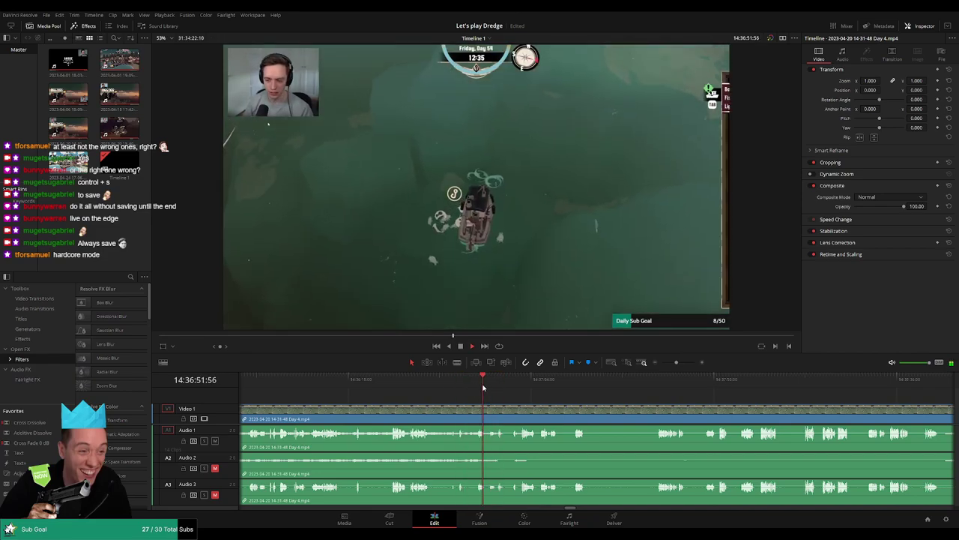
pyautogui.click(496, 387)
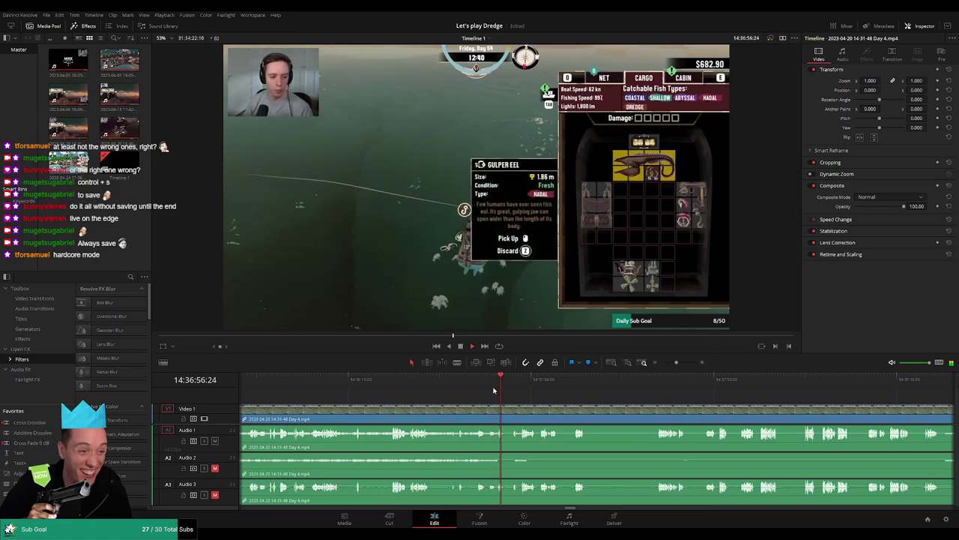
pyautogui.hscroll(1, 540, 398)
pyautogui.moveTo(461, 387); pyautogui.dragTo(467, 387)
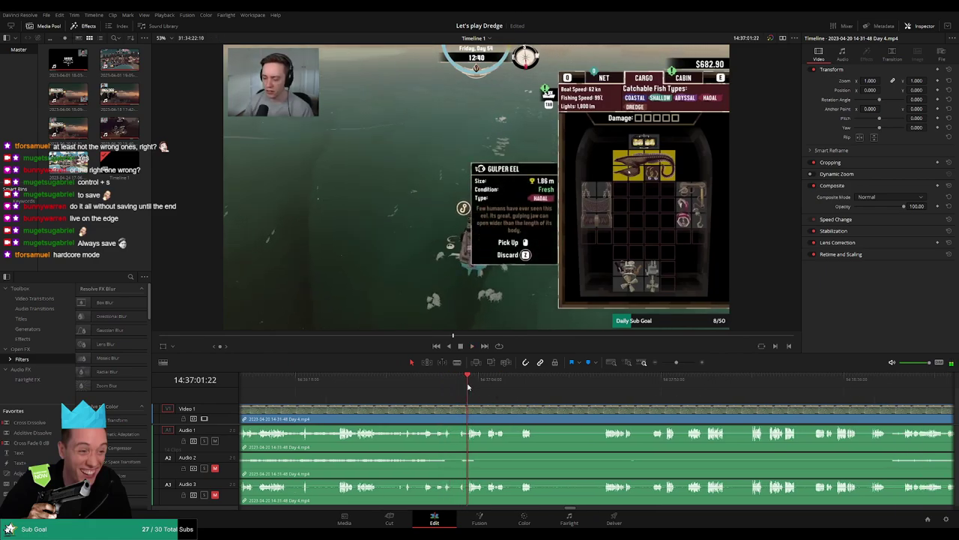
pyautogui.press('space')
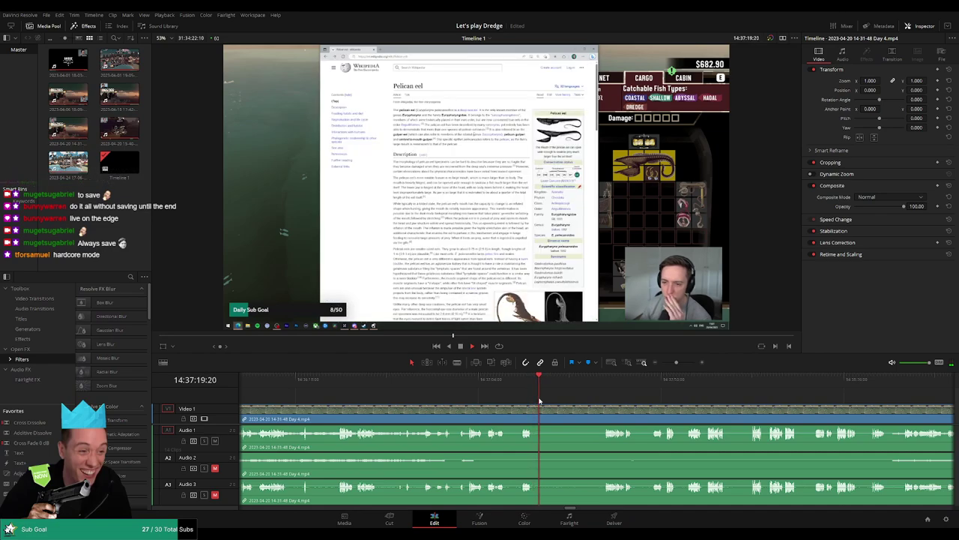
# Review the pelican eel article and gulper eel video footage in the Day 4 clip, continuing into the Disturbed Water fishing gameplay
pyautogui.click(604, 381)
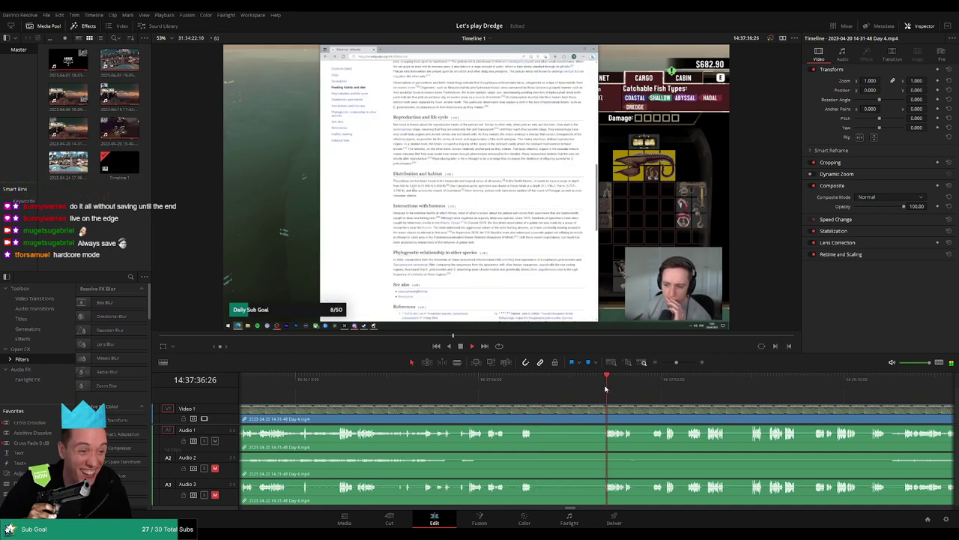
pyautogui.moveTo(605, 388); pyautogui.dragTo(494, 400)
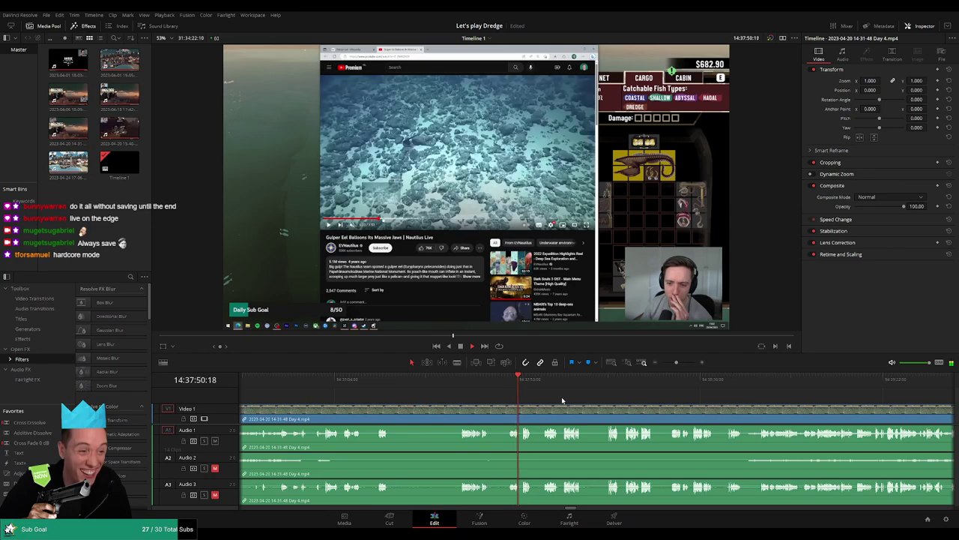
pyautogui.hscroll(2, 565, 399)
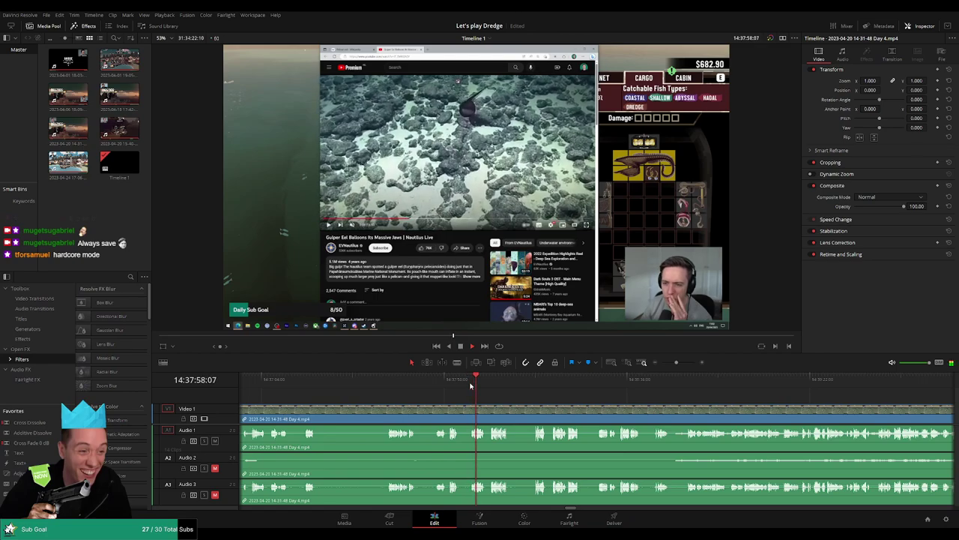
pyautogui.click(487, 384)
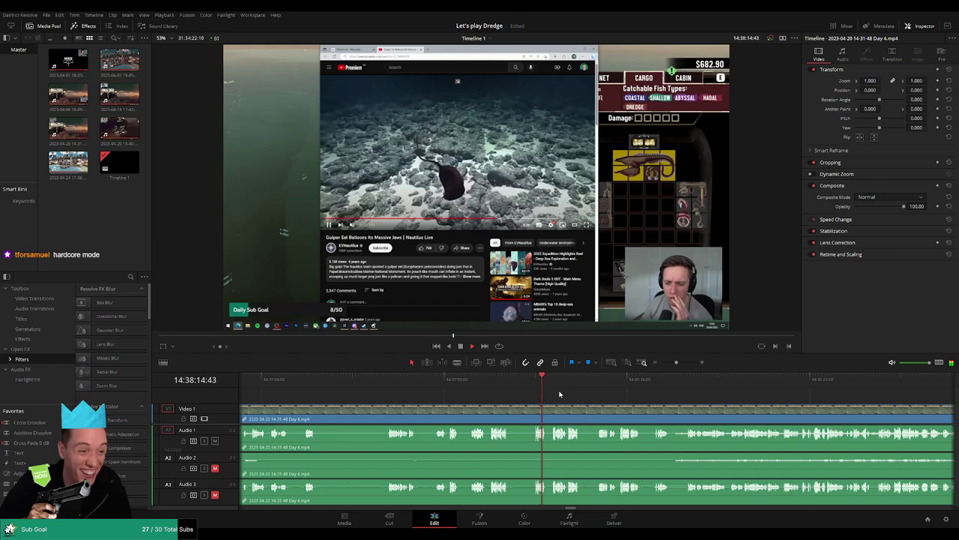
pyautogui.moveTo(567, 397); pyautogui.dragTo(464, 381)
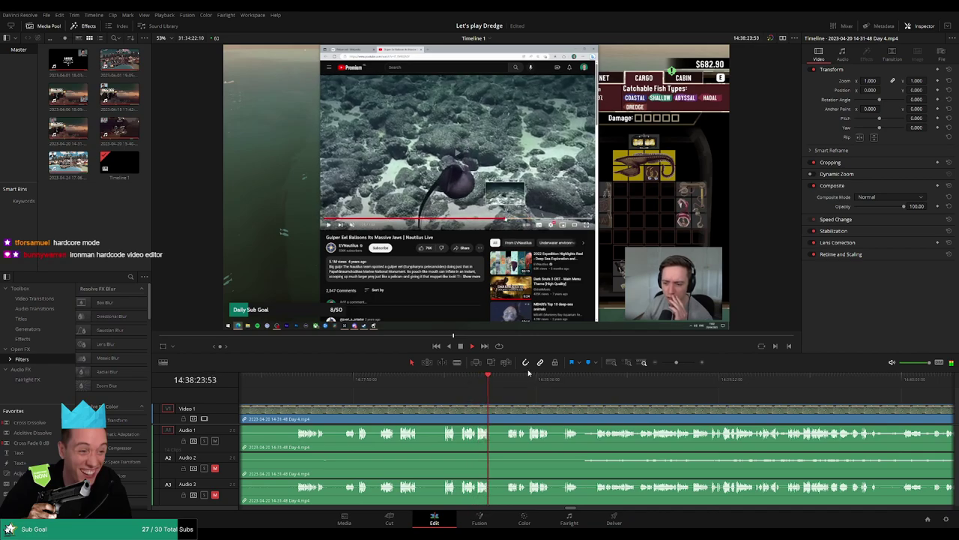
pyautogui.press('space')
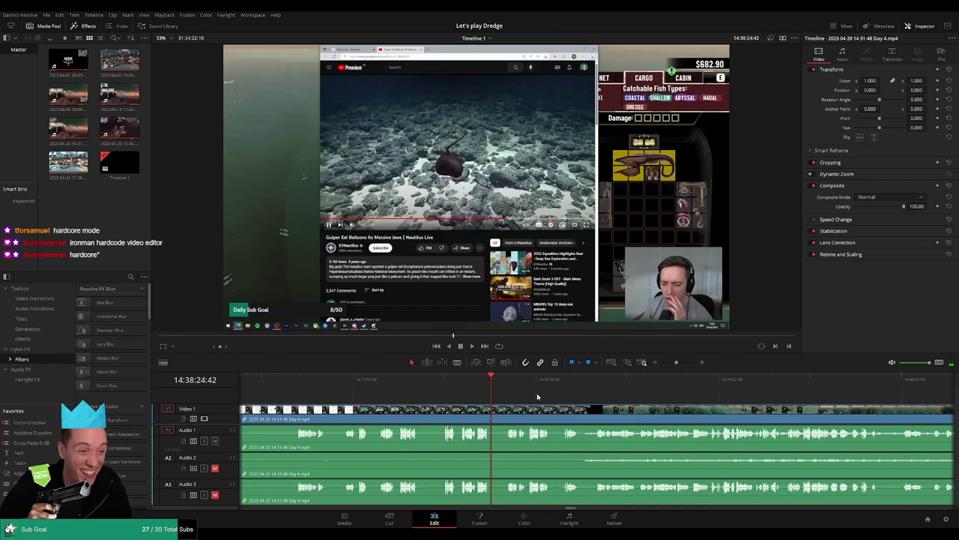
pyautogui.click(505, 382)
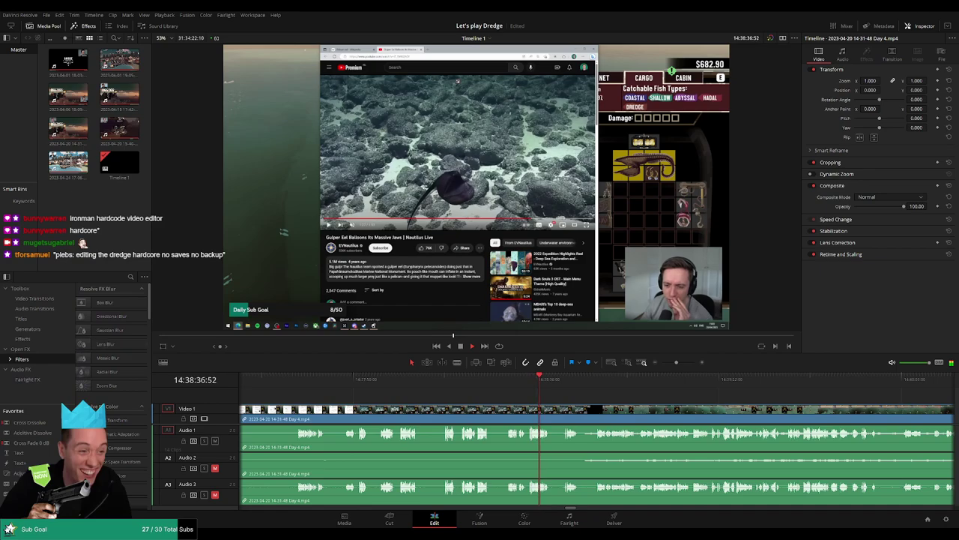
pyautogui.hscroll(3, 456, 394)
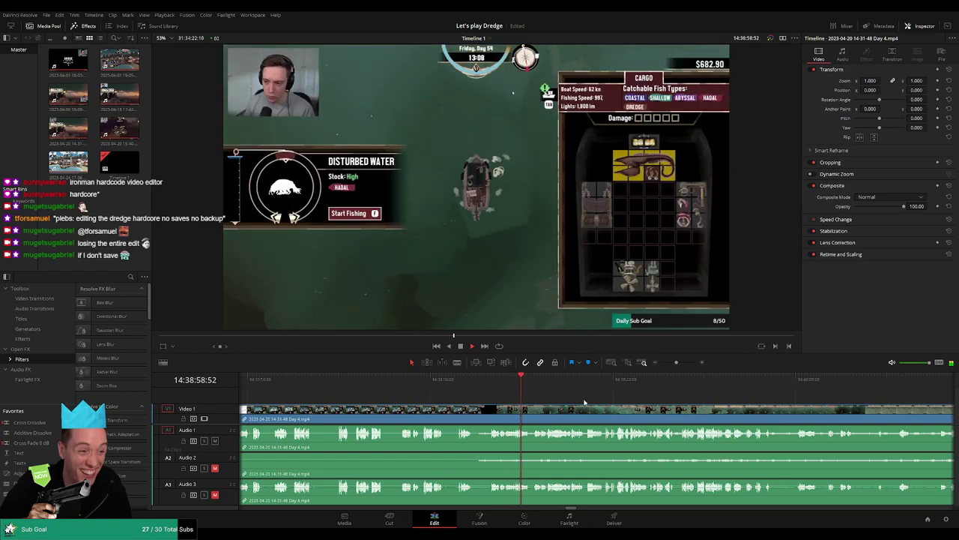
pyautogui.moveTo(603, 401); pyautogui.dragTo(479, 392)
pyautogui.moveTo(676, 363); pyautogui.dragTo(670, 363)
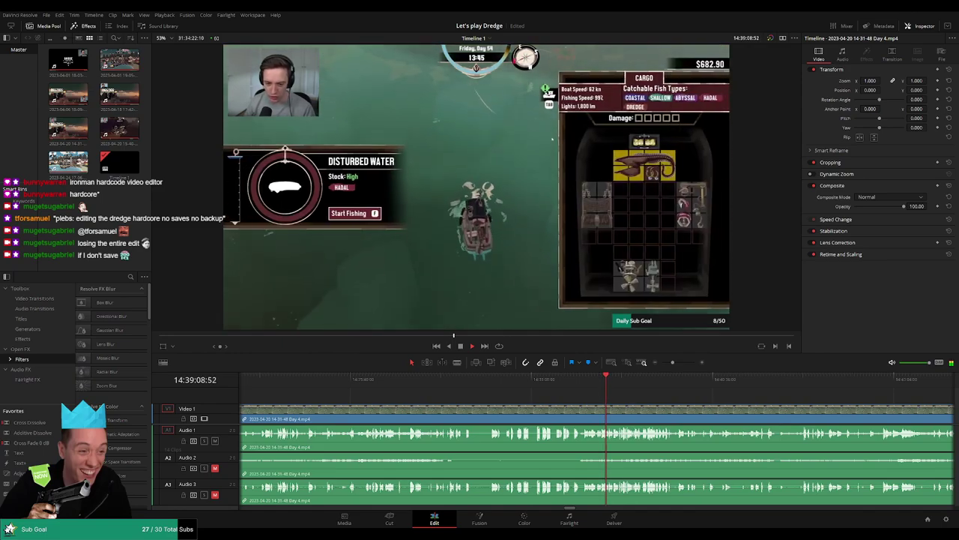
# Skim the Day 4 footage past the Disturbed Water fishing to the Starlight Pontoon scenes around 14:52:20 for a place to split
pyautogui.moveTo(630, 381); pyautogui.dragTo(662, 364)
pyautogui.click(678, 387)
pyautogui.moveTo(598, 383); pyautogui.dragTo(681, 363)
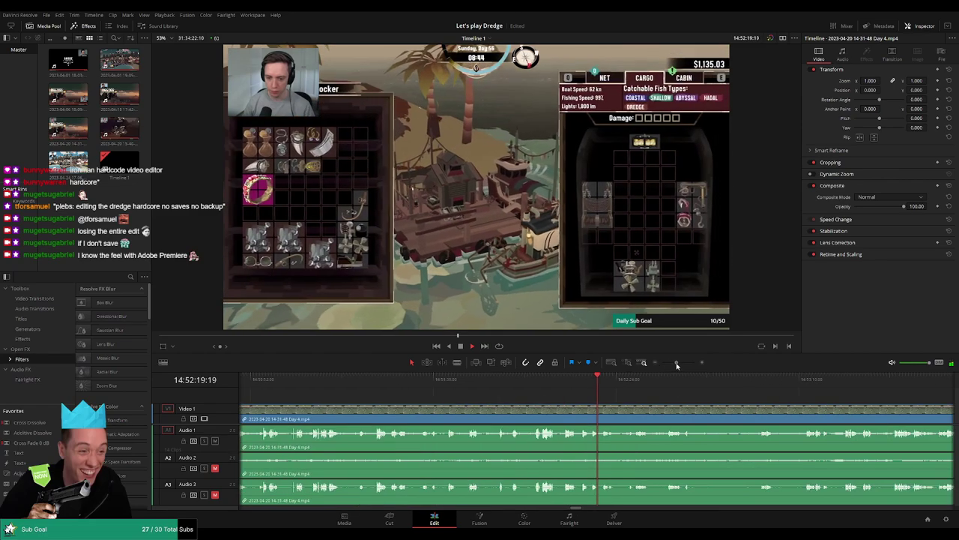
pyautogui.click(500, 382)
pyautogui.click(329, 386)
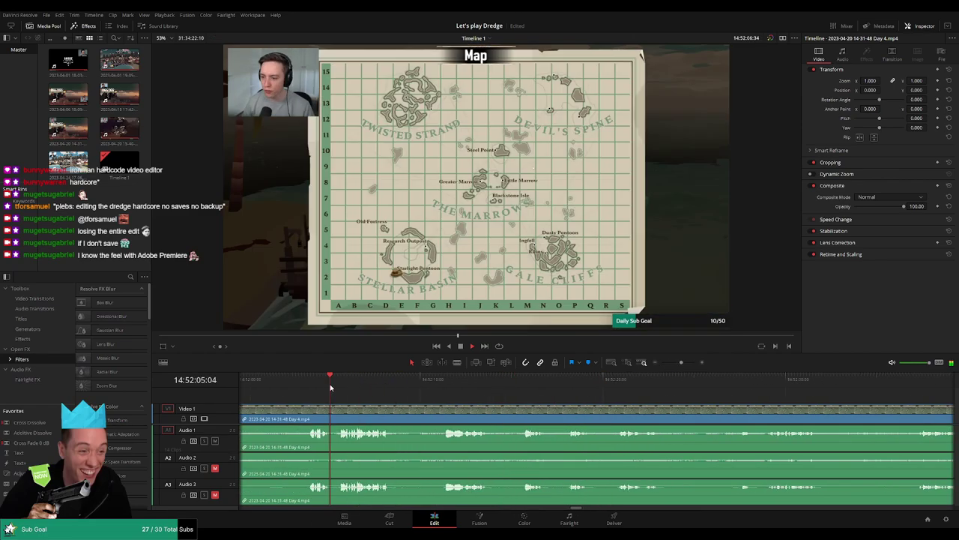
pyautogui.moveTo(344, 407); pyautogui.dragTo(526, 409)
pyautogui.click(496, 387)
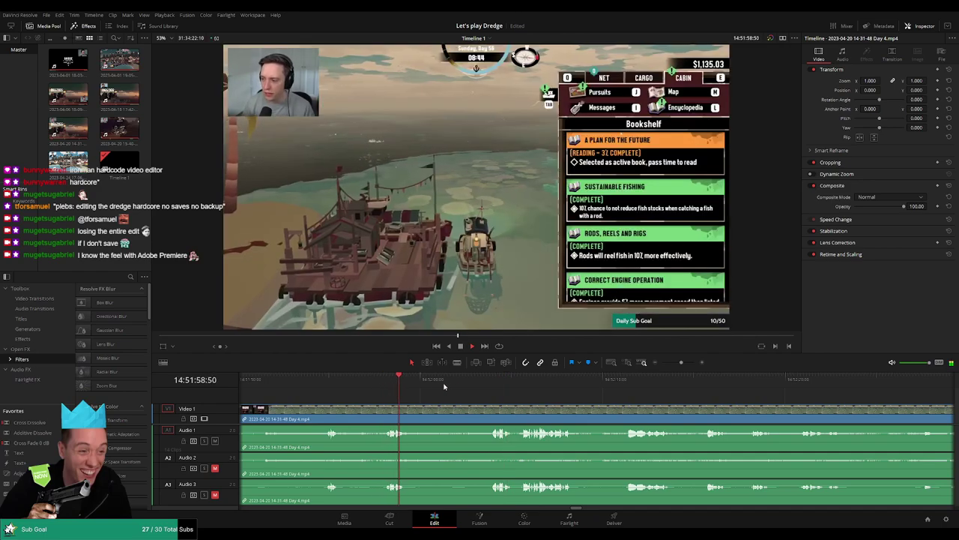
pyautogui.click(486, 383)
pyautogui.click(638, 385)
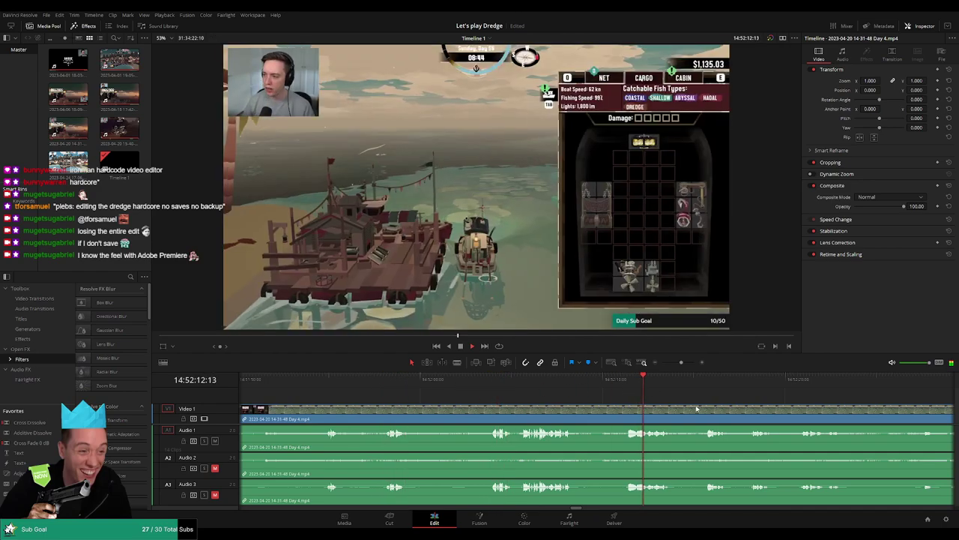
pyautogui.moveTo(696, 407); pyautogui.dragTo(497, 405)
pyautogui.click(506, 389)
pyautogui.click(553, 389)
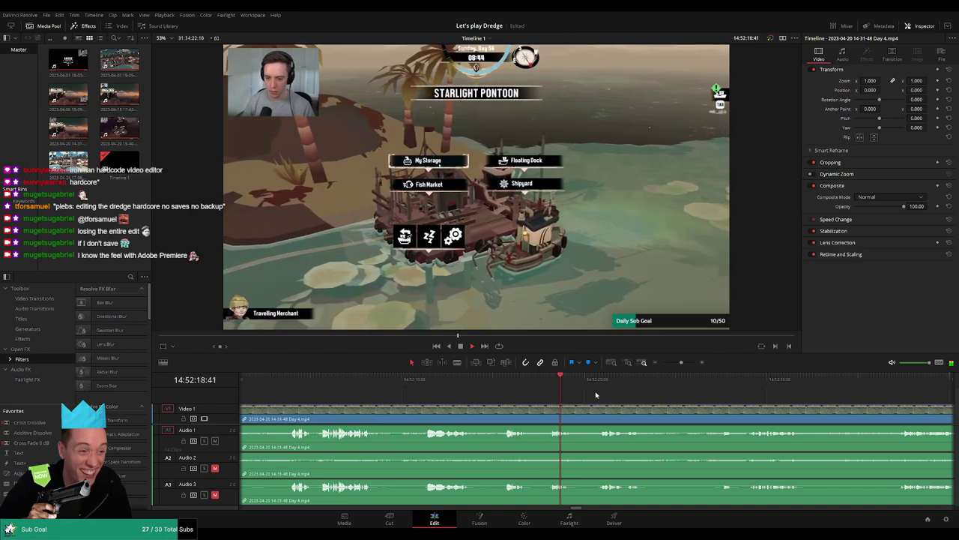
pyautogui.click(593, 382)
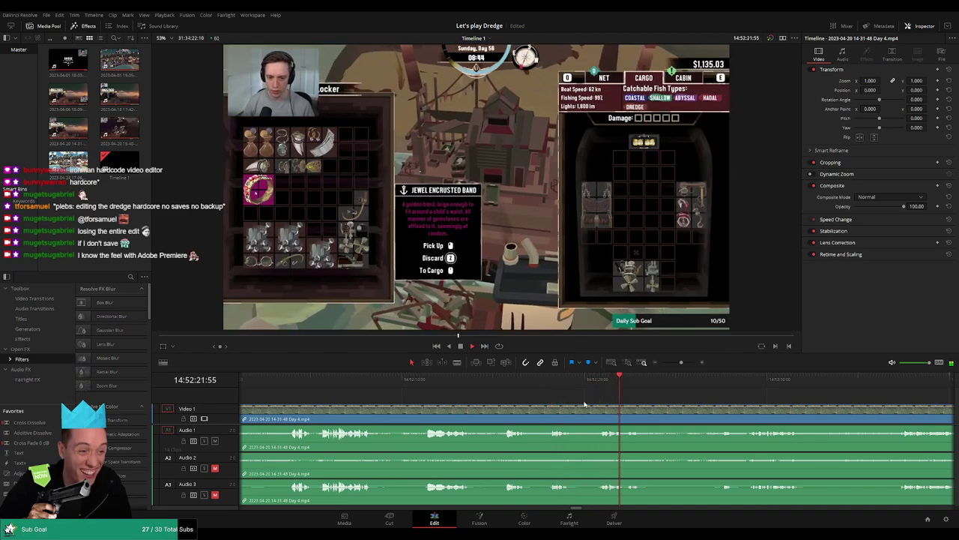
# Split the Day 4 clip on all tracks at 14:52:20:00 and fade the video out and in around the cut
pyautogui.hotkey('ctrl', '=')
pyautogui.press('space')
pyautogui.click(523, 379)
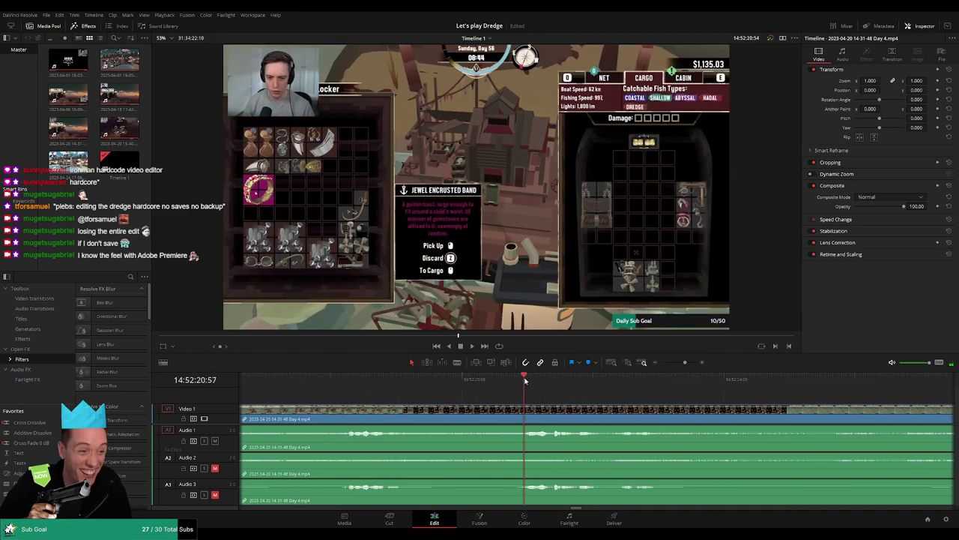
pyautogui.moveTo(525, 380); pyautogui.dragTo(480, 410)
pyautogui.hotkey('ctrl', 'b')
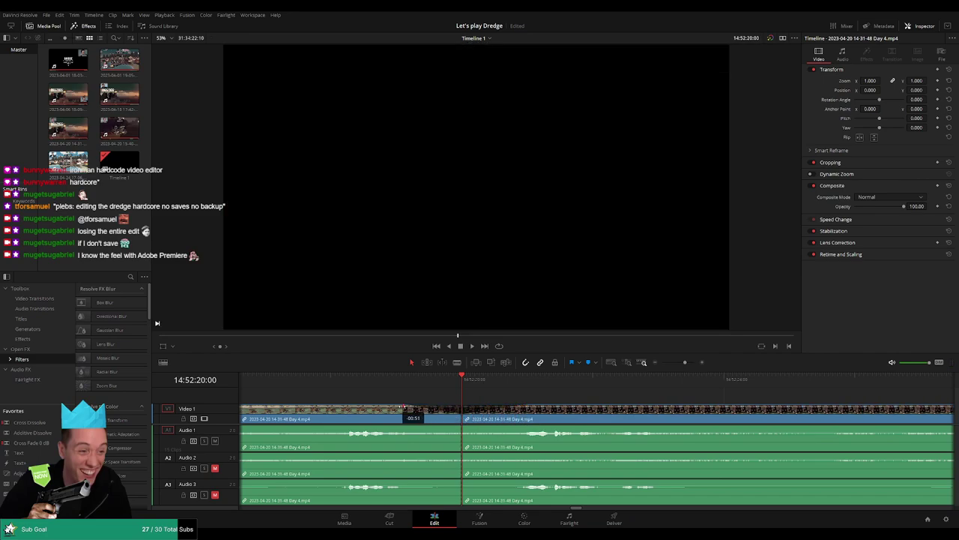
# Add fade-outs and fade-ins of about one second to Audio 1, 2 and 3 on both sides of the 14:52:20:00 cut
pyautogui.moveTo(460, 427); pyautogui.dragTo(388, 426)
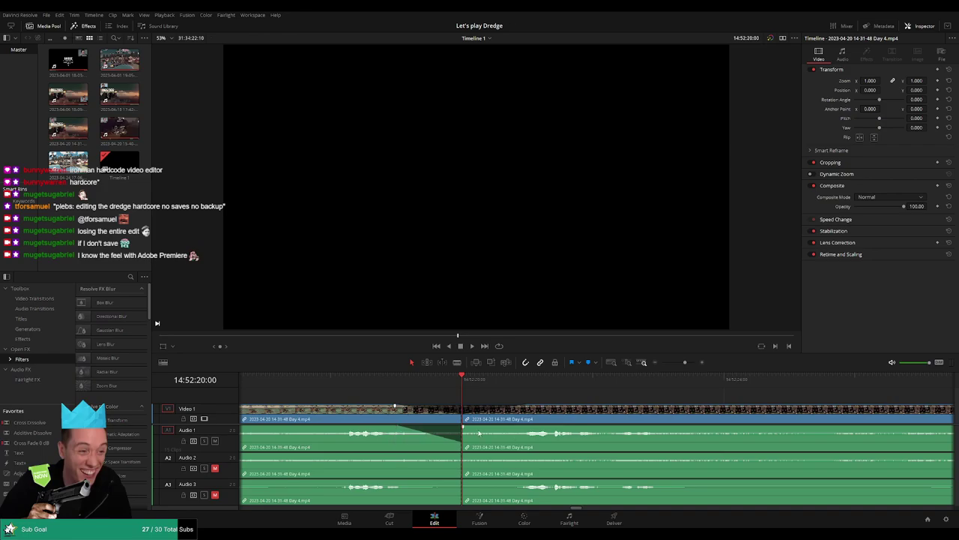
pyautogui.moveTo(463, 428); pyautogui.dragTo(515, 428)
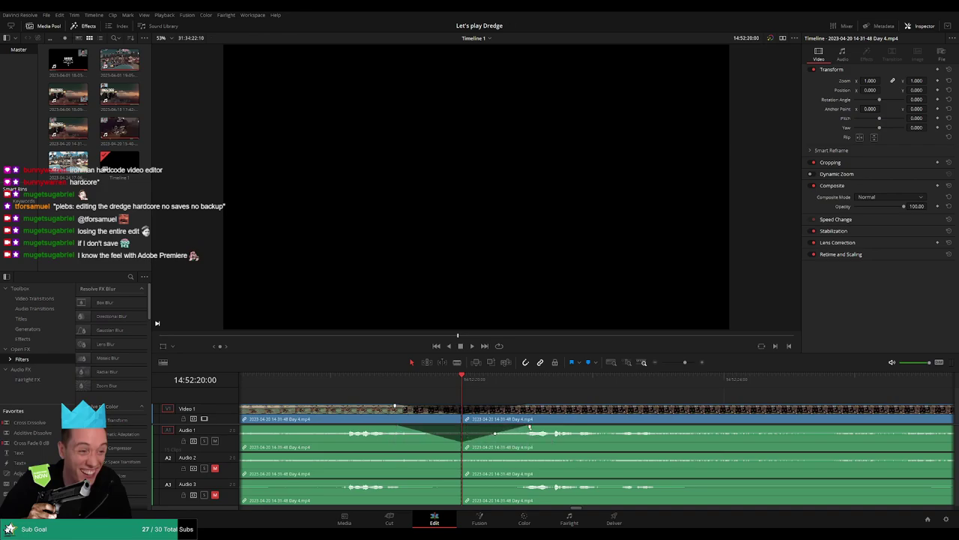
pyautogui.doubleClick(529, 428)
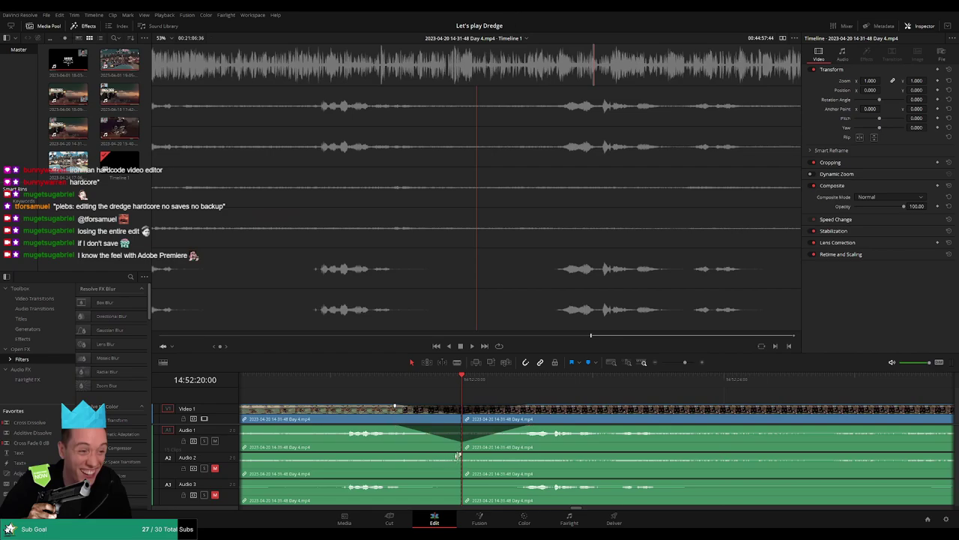
pyautogui.moveTo(458, 455); pyautogui.dragTo(416, 455)
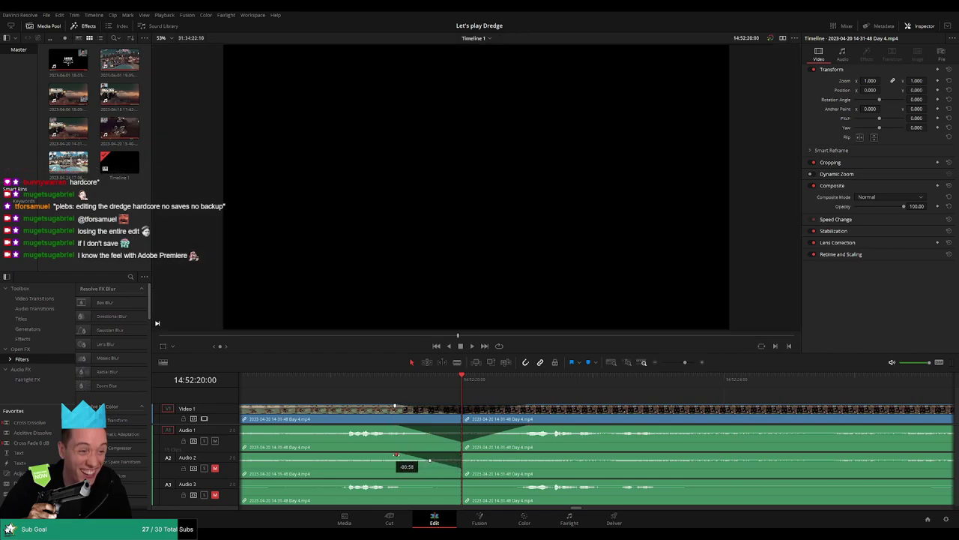
pyautogui.click(120, 185)
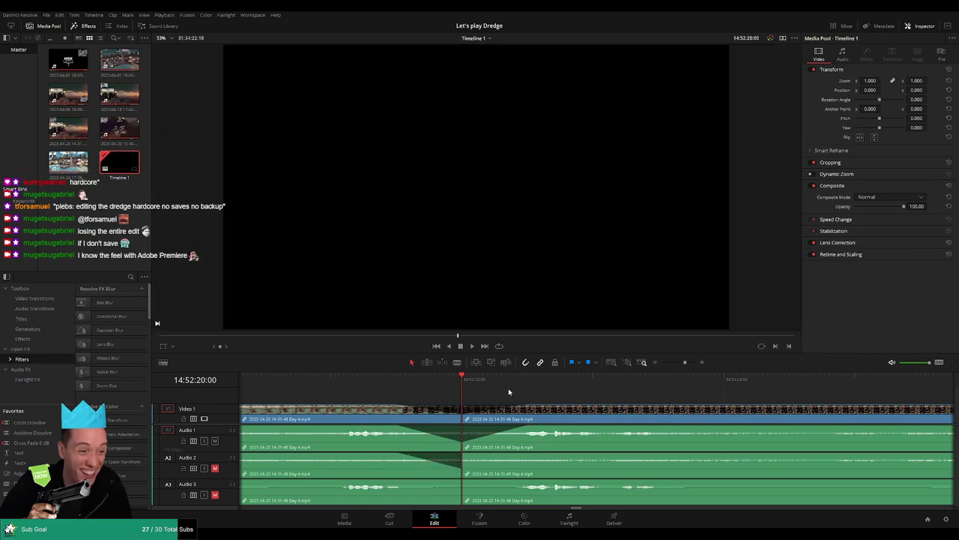
pyautogui.moveTo(462, 450); pyautogui.dragTo(539, 454)
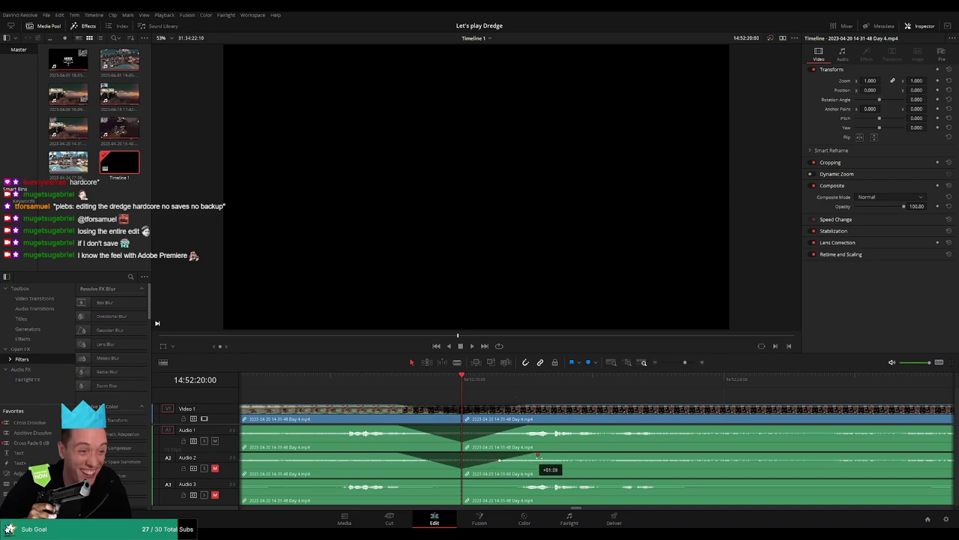
pyautogui.moveTo(460, 479); pyautogui.dragTo(522, 482)
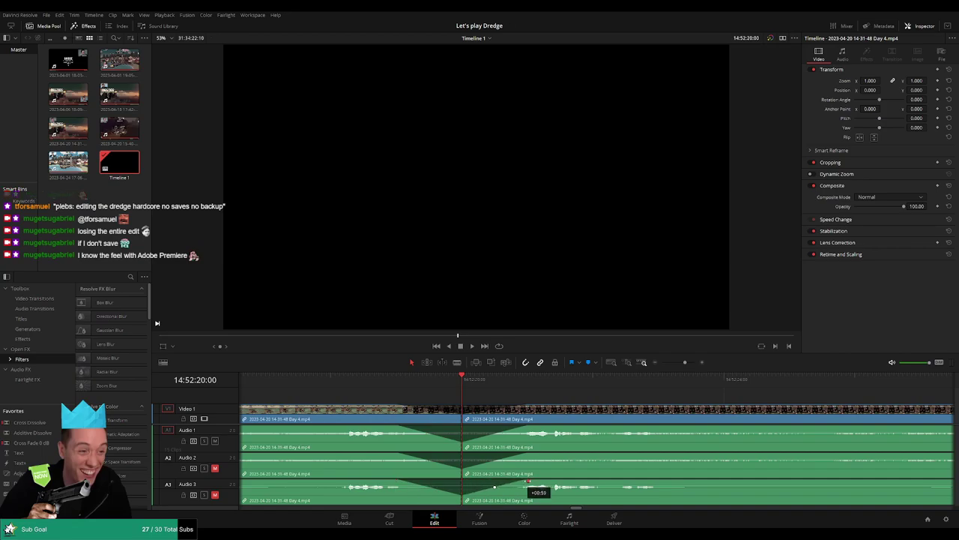
# Separate the second piece of the split Day 4 clip from the first and move it to start at 16:00:00:00
pyautogui.moveTo(685, 362); pyautogui.dragTo(662, 362)
pyautogui.hscroll(3, 658, 383)
pyautogui.press('space')
pyautogui.click(327, 381)
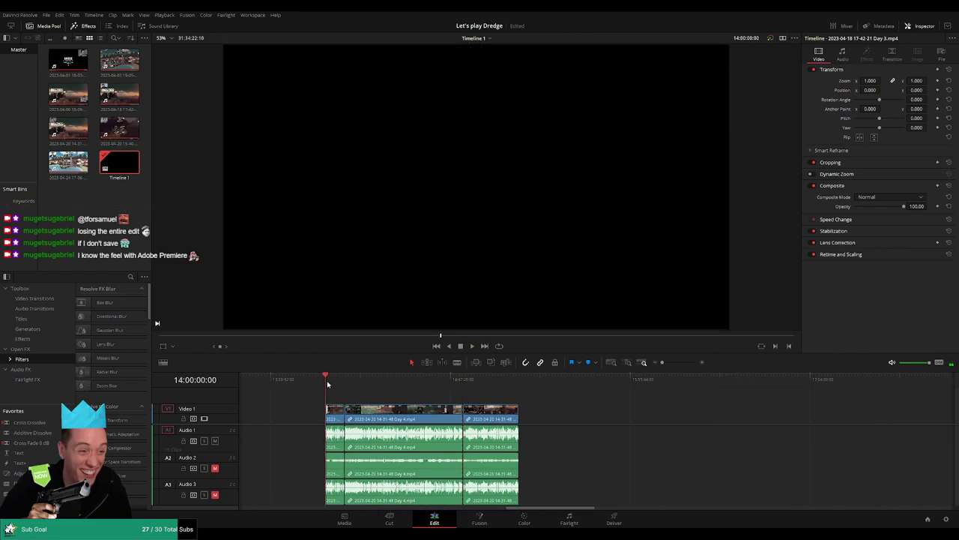
pyautogui.hscroll(3, 585, 421)
pyautogui.moveTo(358, 420); pyautogui.dragTo(619, 419)
pyautogui.click(403, 401)
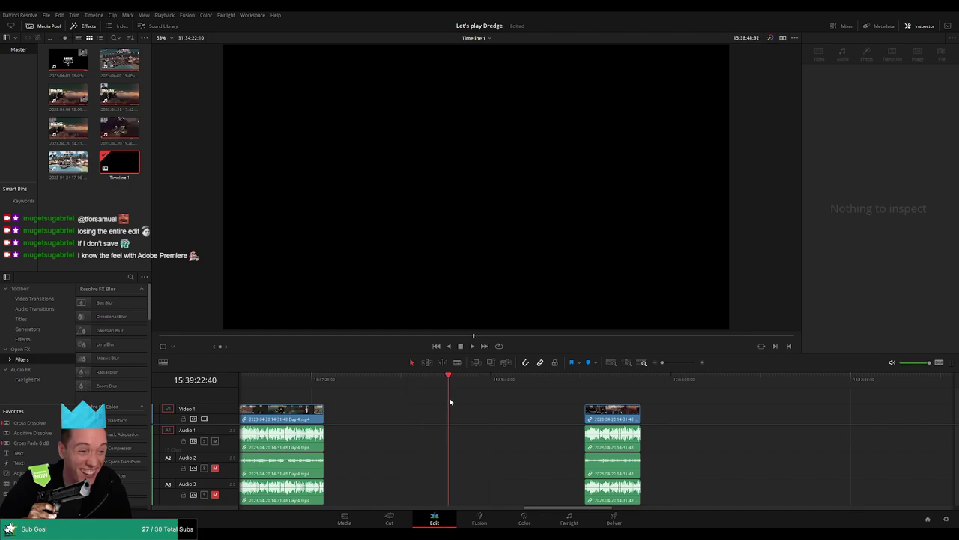
pyautogui.moveTo(500, 405); pyautogui.dragTo(503, 405)
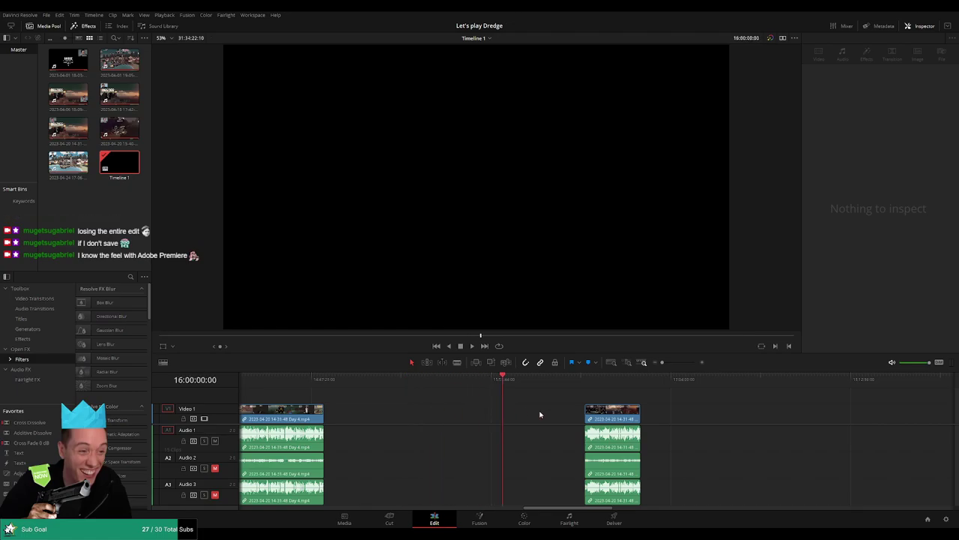
pyautogui.moveTo(611, 411); pyautogui.dragTo(529, 411)
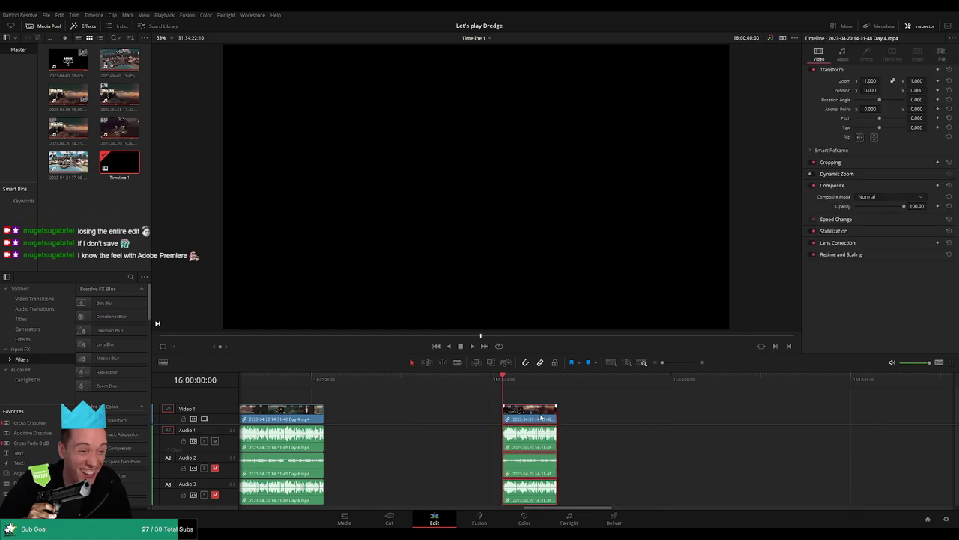
# Delete the gap after the moved Day 4 piece so the Day 4 part 2 clip follows it directly
pyautogui.click(667, 420)
pyautogui.press('BackSpace')
pyautogui.hscroll(3, 487, 392)
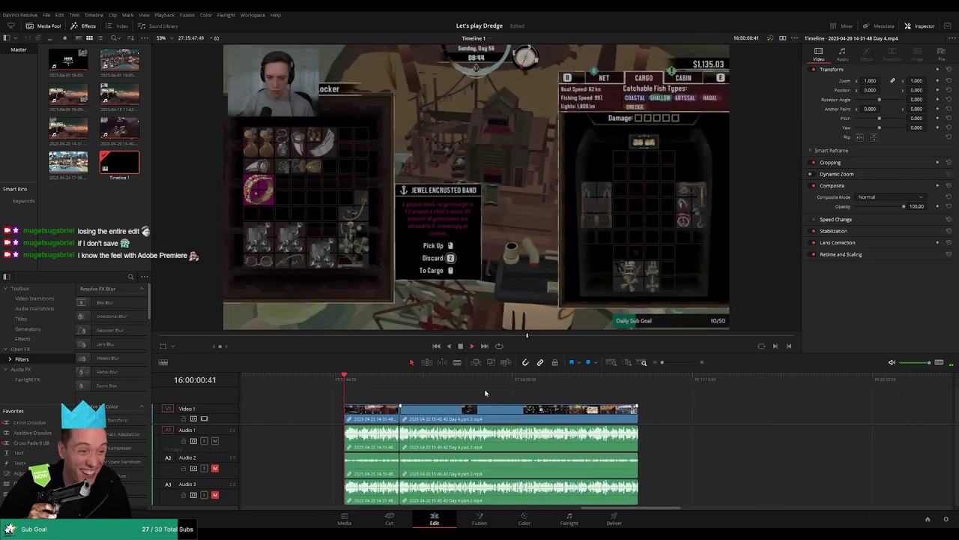
pyautogui.press('space')
pyautogui.hscroll(5, 703, 424)
pyautogui.hscroll(-5, 712, 433)
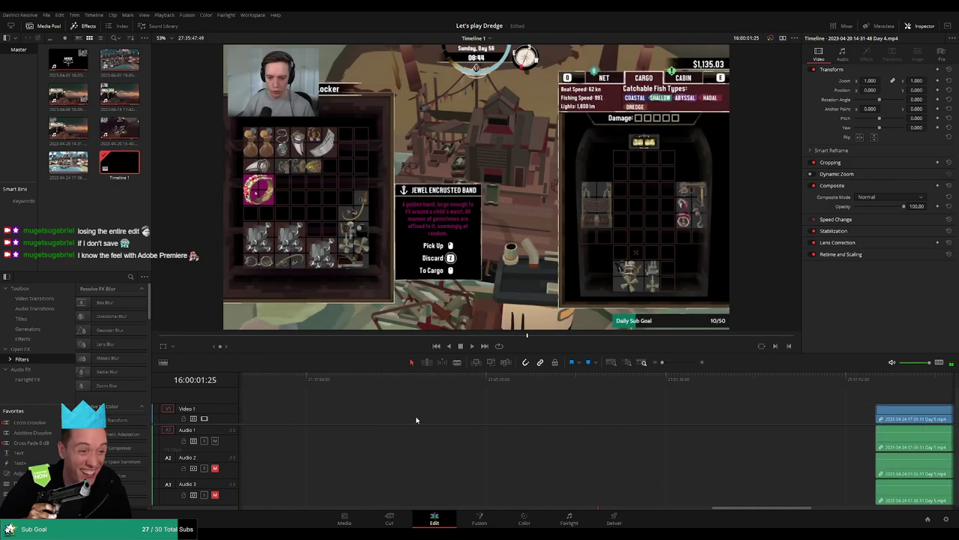
pyautogui.hscroll(-4, 532, 397)
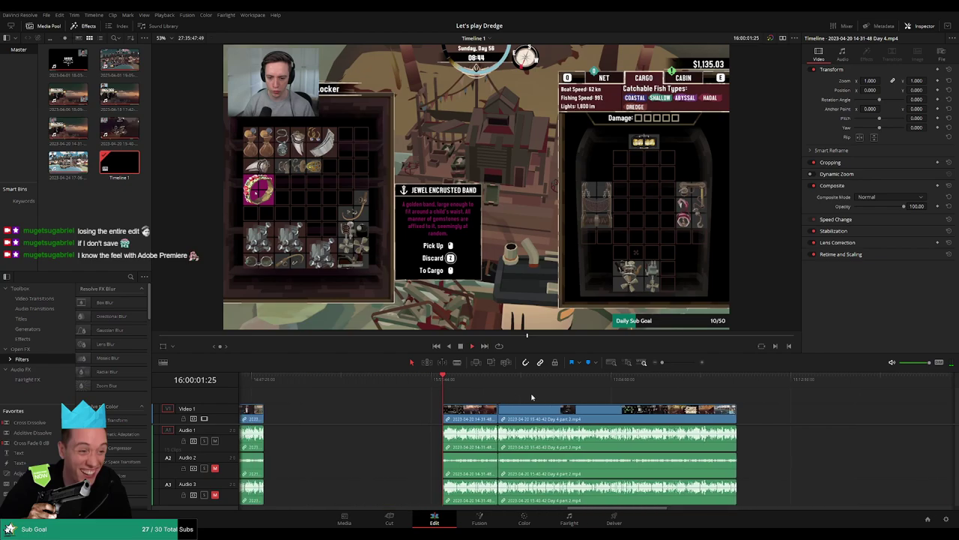
# Play the start of the moved Day 4 piece from Starlight Pontoon to the Blackstone Isle scene at about 16:01:41
pyautogui.click(676, 363)
pyautogui.moveTo(678, 409); pyautogui.dragTo(435, 384)
pyautogui.click(439, 384)
pyautogui.moveTo(677, 363); pyautogui.dragTo(664, 364)
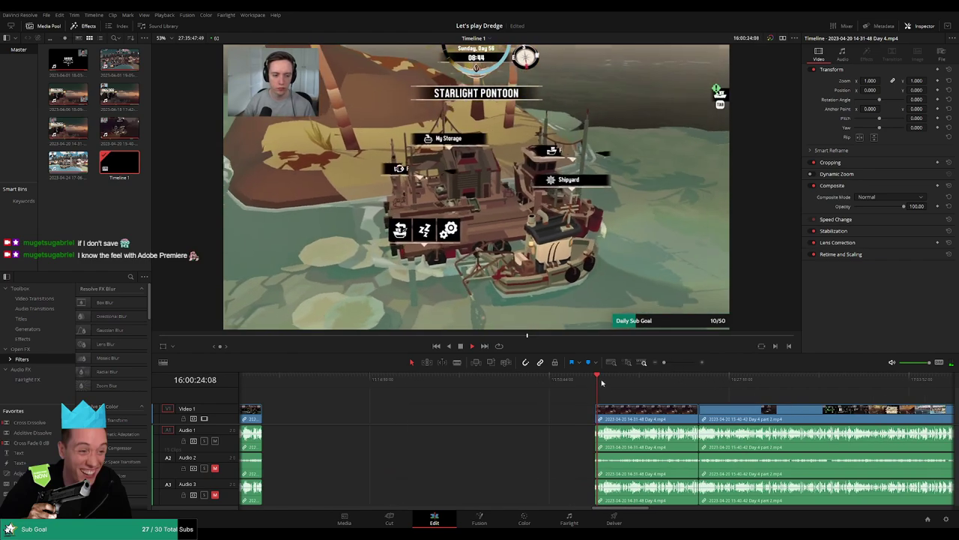
pyautogui.click(605, 381)
pyautogui.click(604, 381)
pyautogui.press('space')
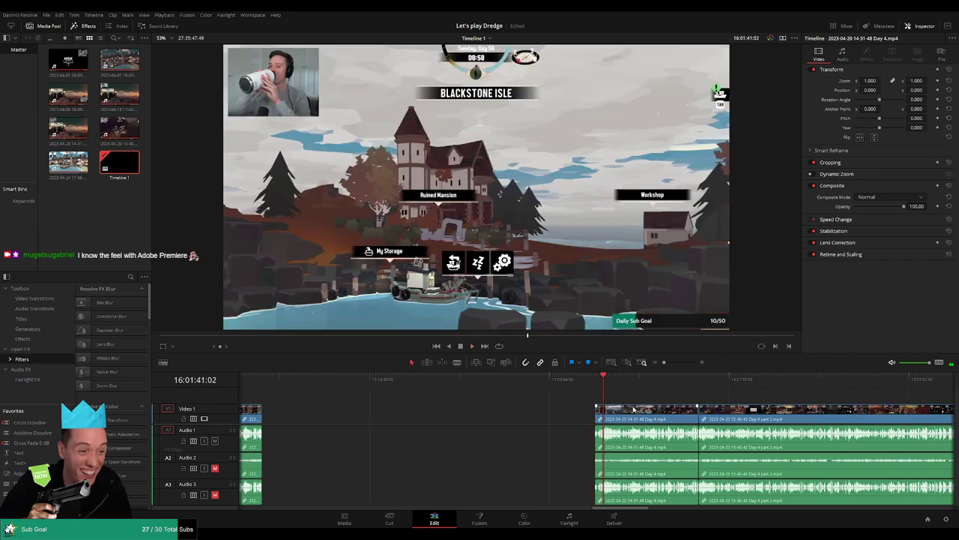
# Review the Courier and Lighthouse Keeper conversations in the Day 4 piece, between about 16:07:59 and 16:10:28
pyautogui.scroll(3, 639, 411)
pyautogui.moveTo(563, 379); pyautogui.dragTo(696, 389)
pyautogui.hscroll(3, 476, 402)
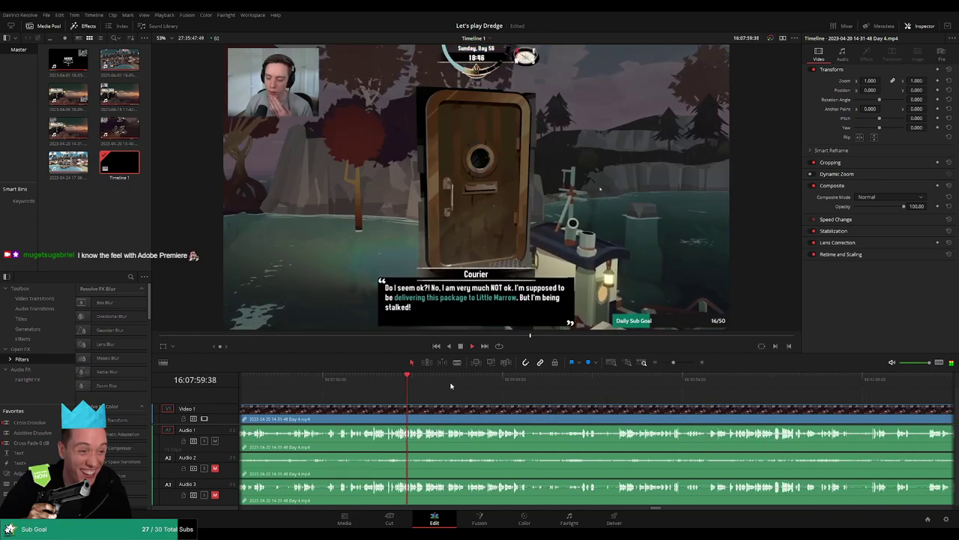
pyautogui.click(640, 387)
pyautogui.moveTo(674, 362); pyautogui.dragTo(665, 364)
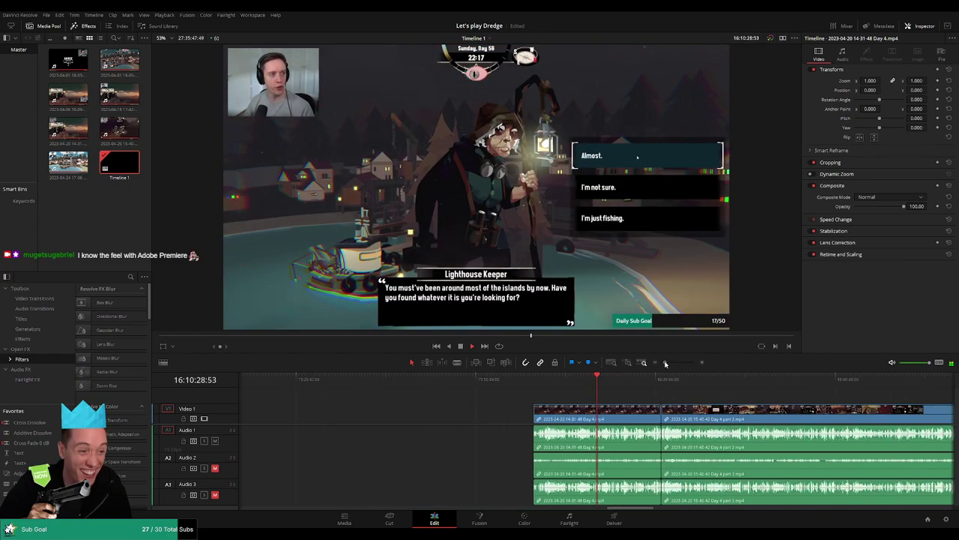
# Delete the short leftover fragment at the Day 4 and Day 4 part 2 join, and bridge their video and audio with transitions
pyautogui.moveTo(602, 383); pyautogui.dragTo(682, 365)
pyautogui.click(563, 381)
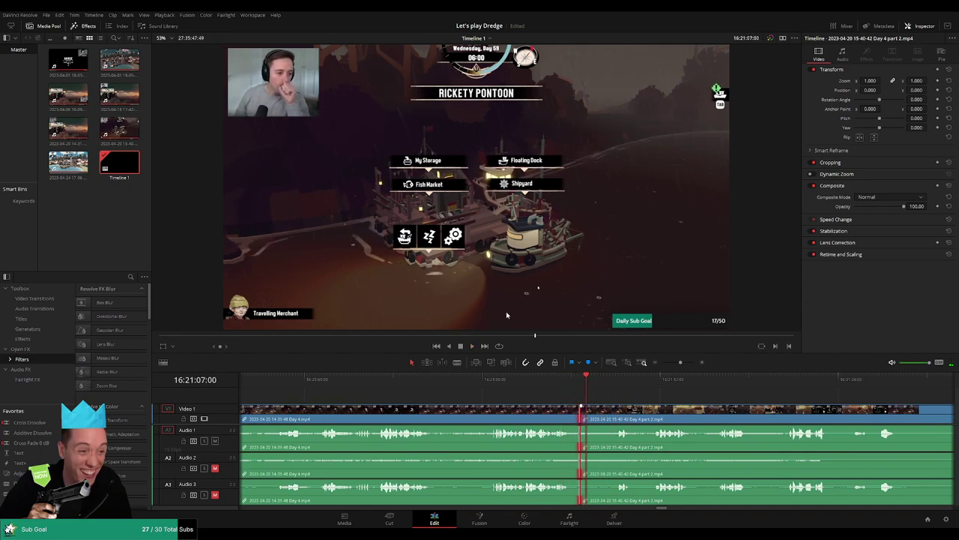
pyautogui.press('Delete')
pyautogui.click(571, 383)
pyautogui.press('space')
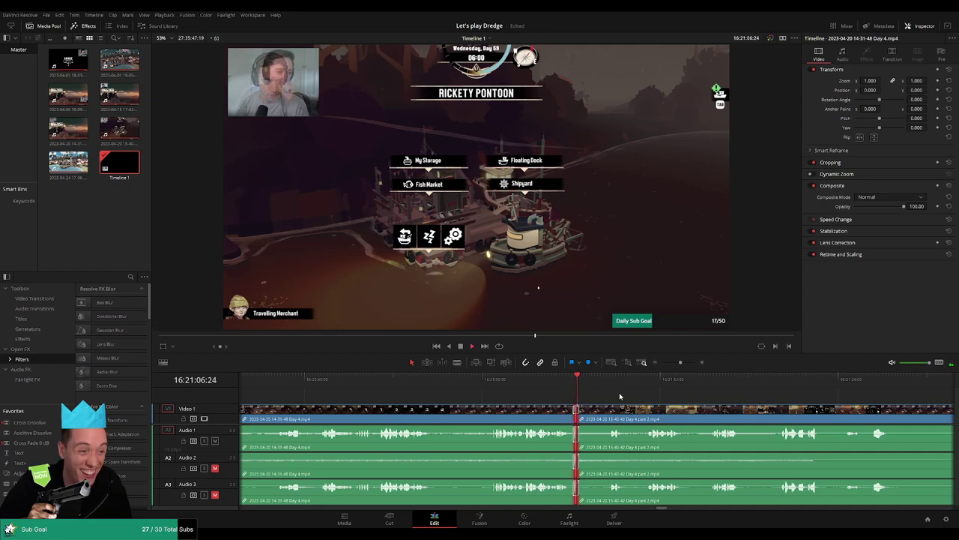
# Review the Rickety Pontoon opening of Day 4 part 2 from just after the transition to about 16:22:02
pyautogui.click(619, 396)
pyautogui.click(604, 382)
pyautogui.hscroll(3, 592, 385)
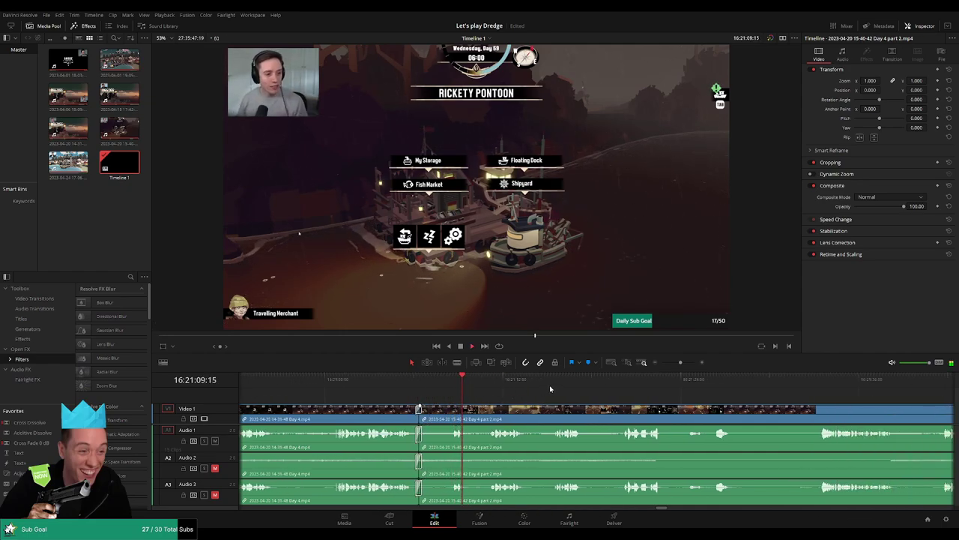
pyautogui.click(492, 380)
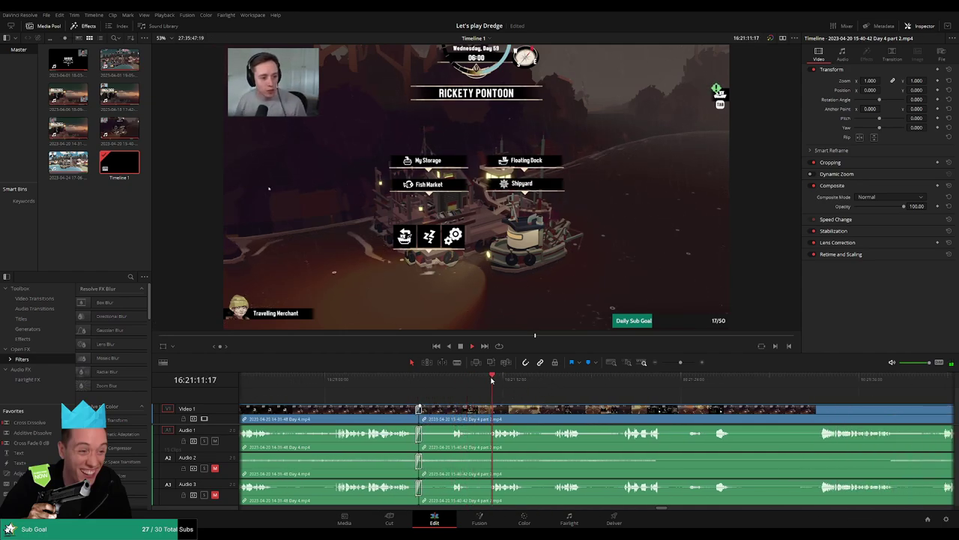
pyautogui.click(554, 379)
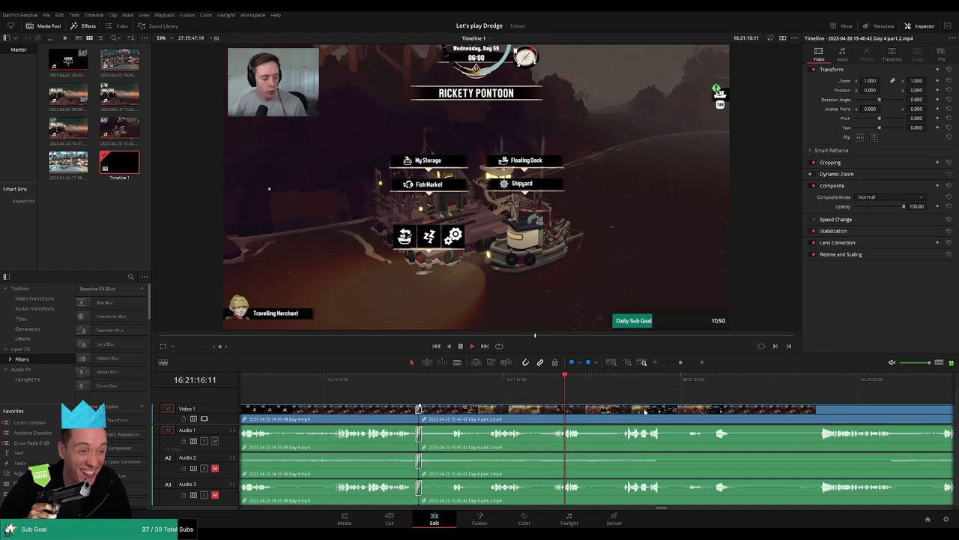
pyautogui.hscroll(3, 644, 411)
pyautogui.click(469, 379)
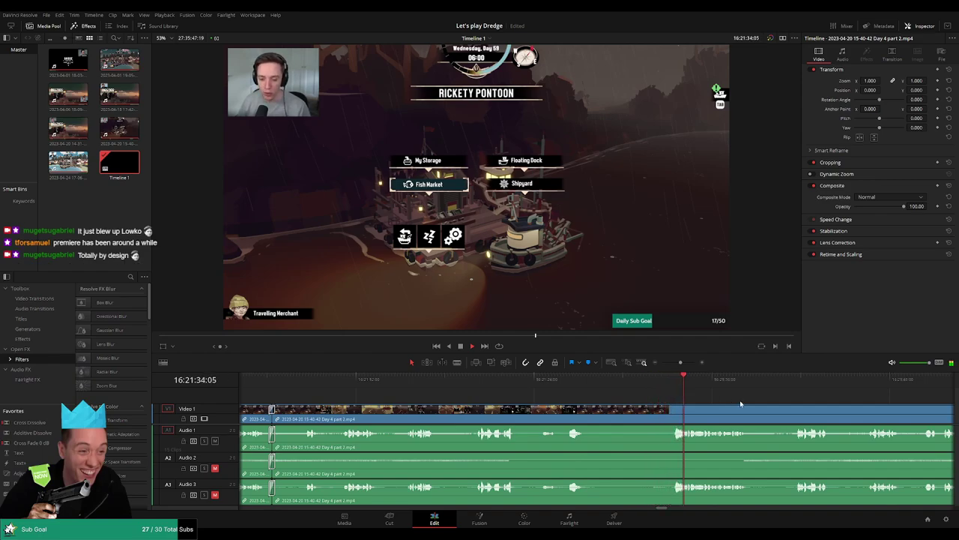
pyautogui.moveTo(741, 404); pyautogui.dragTo(528, 397)
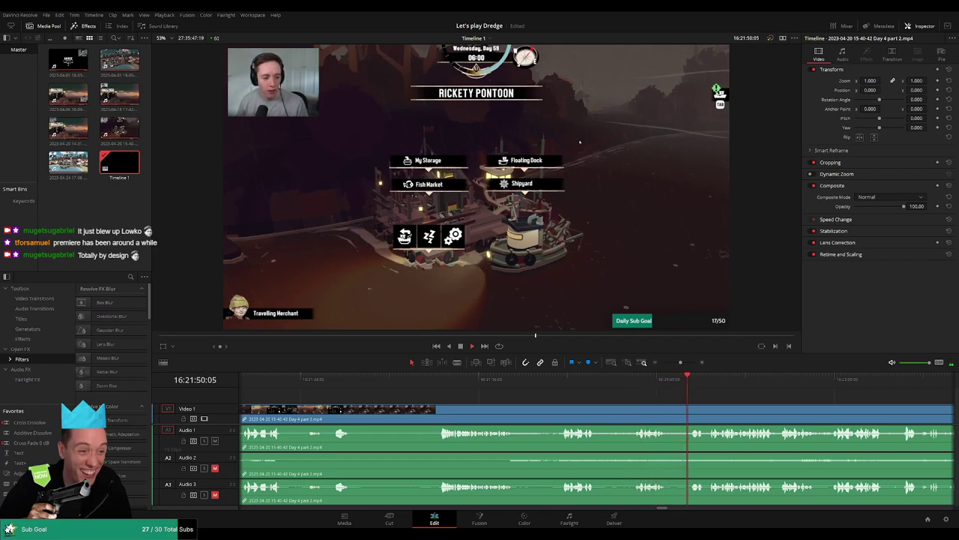
pyautogui.hscroll(3, 464, 402)
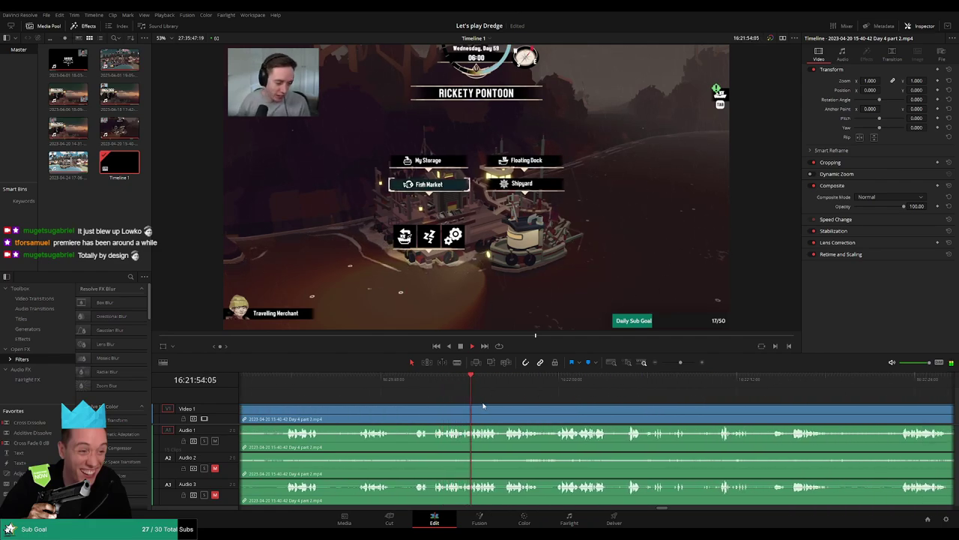
pyautogui.hscroll(1, 494, 405)
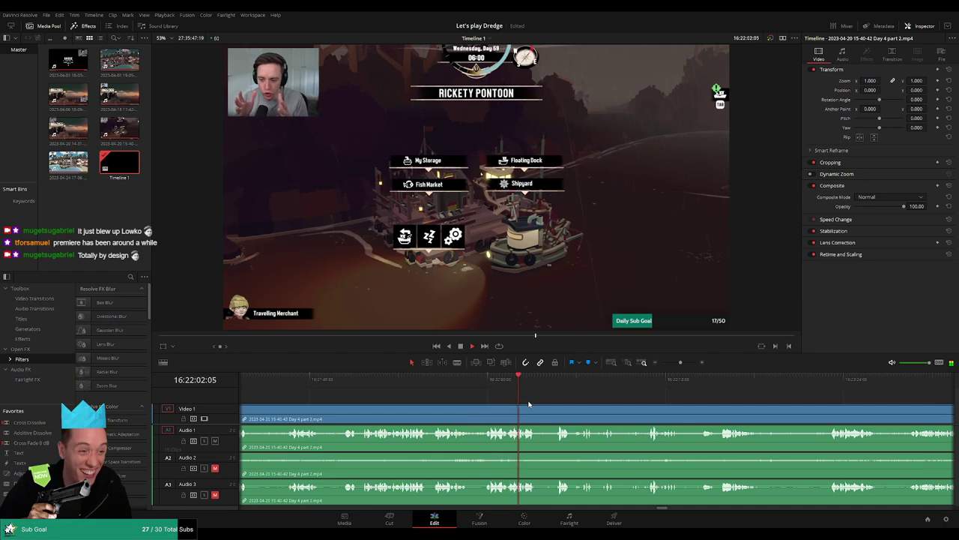
# Continue reviewing the Rickety Pontoon storage and map footage of Day 4 part 2 up to about 16:22:24
pyautogui.hscroll(1, 501, 405)
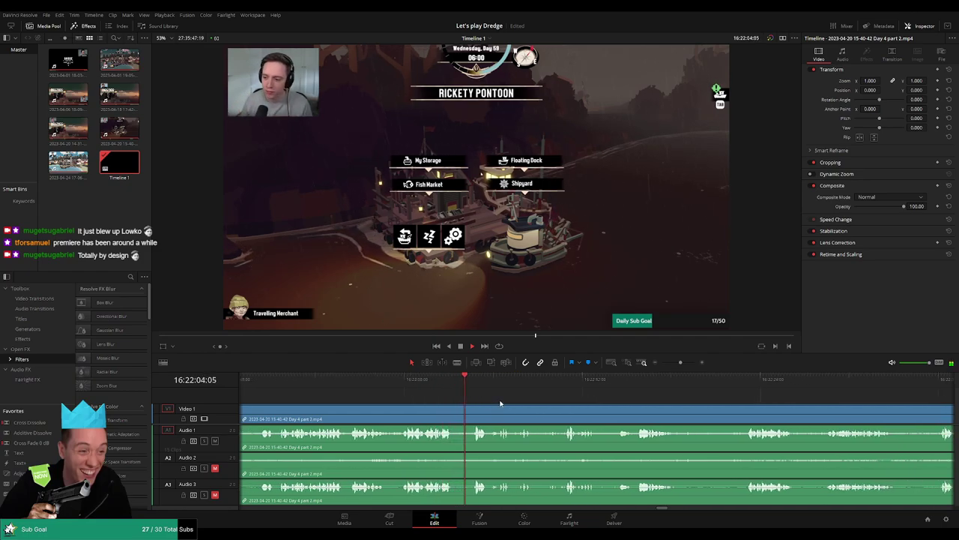
pyautogui.hscroll(1, 501, 402)
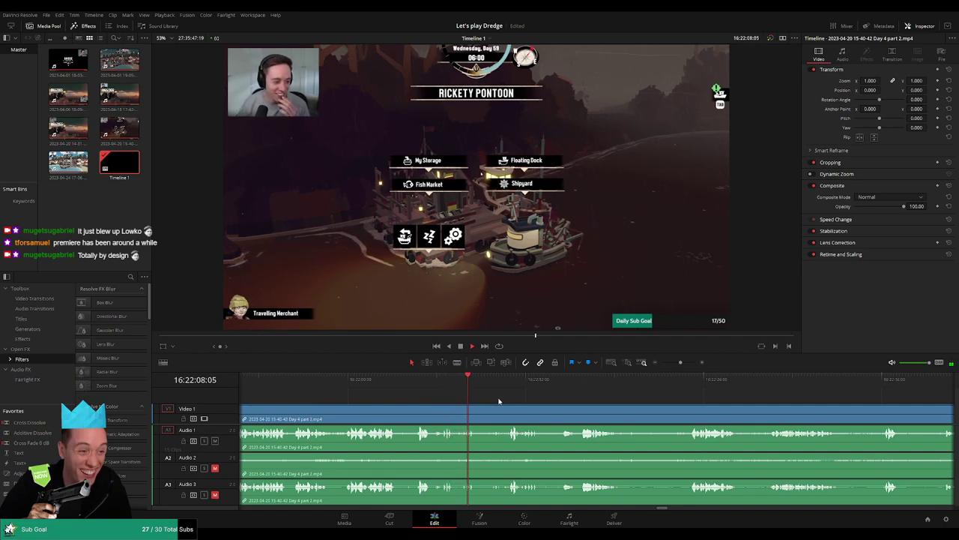
pyautogui.hscroll(2, 488, 398)
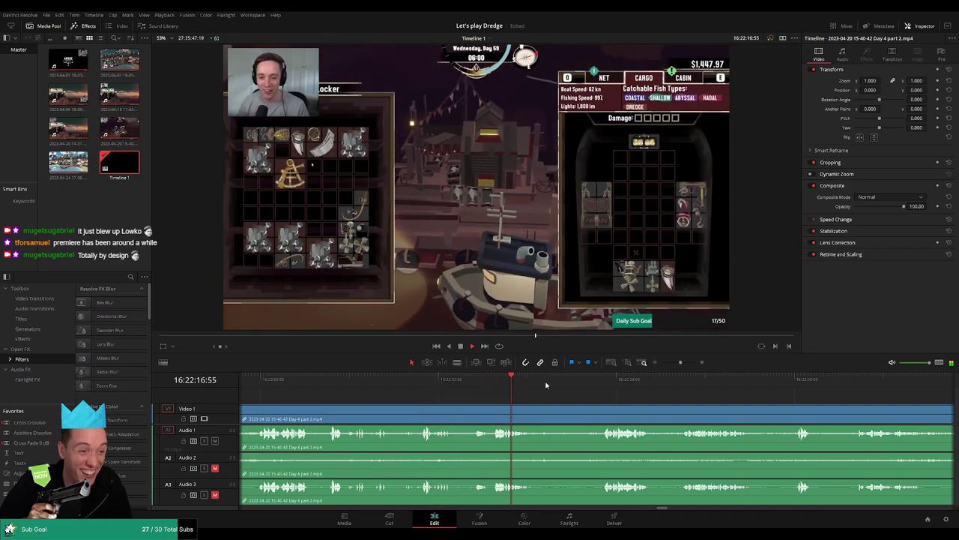
pyautogui.click(592, 380)
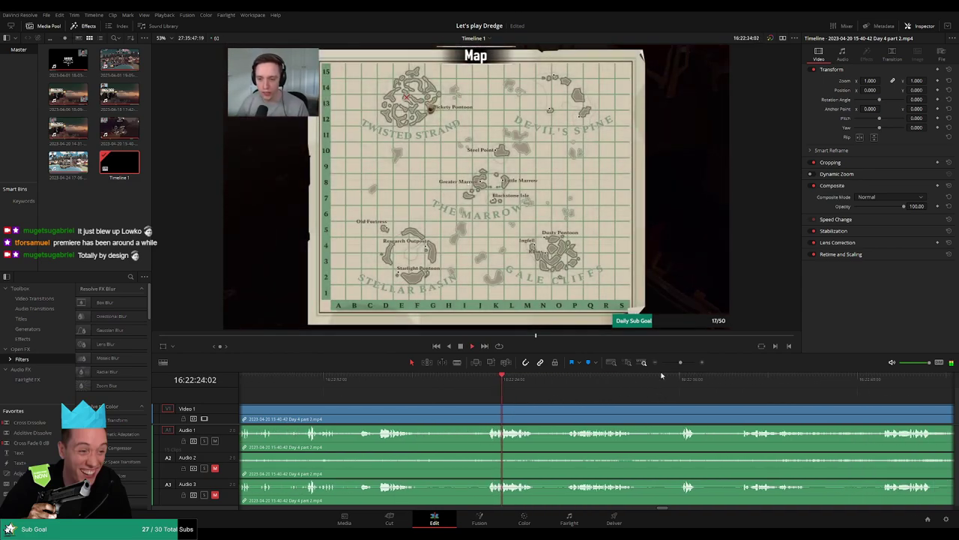
# Examine the Airman camp scene of Day 4 part 2 between about 16:51:58 and 16:52:14 for a suitable episode break
pyautogui.moveTo(680, 362); pyautogui.dragTo(653, 364)
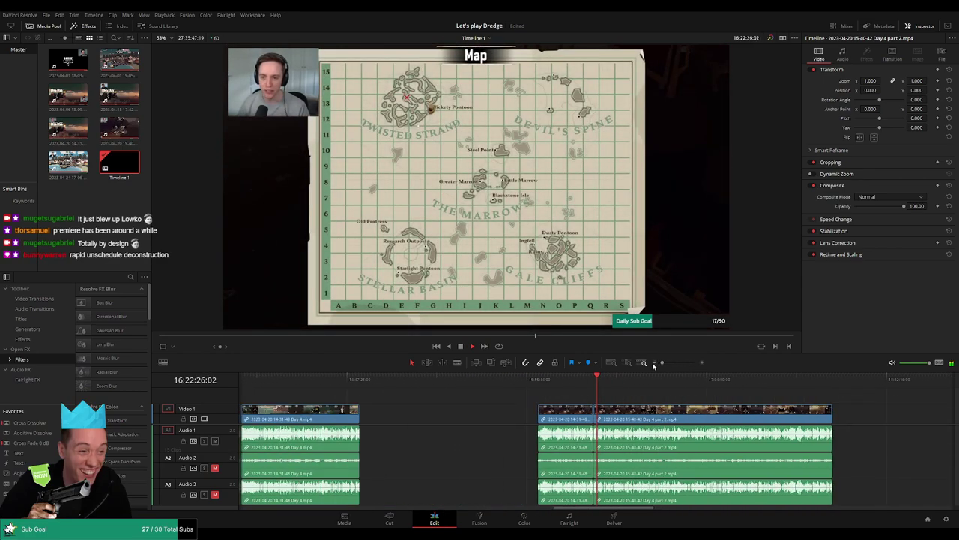
pyautogui.moveTo(603, 412); pyautogui.dragTo(518, 381)
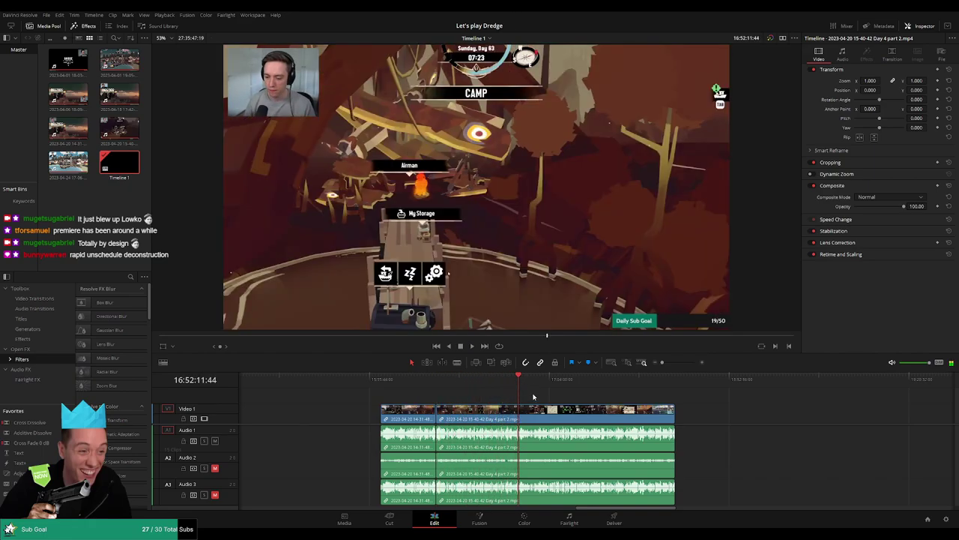
pyautogui.moveTo(664, 363); pyautogui.dragTo(680, 367)
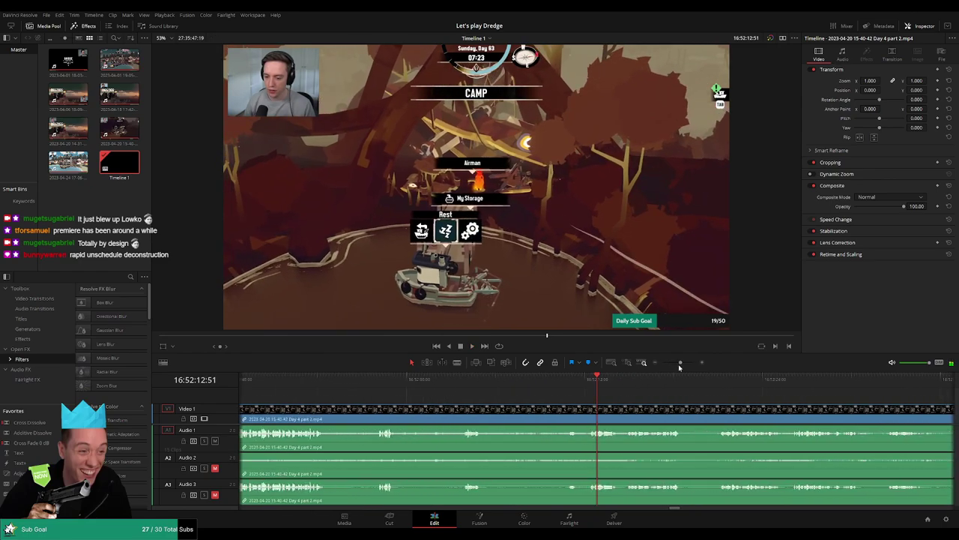
pyautogui.click(570, 385)
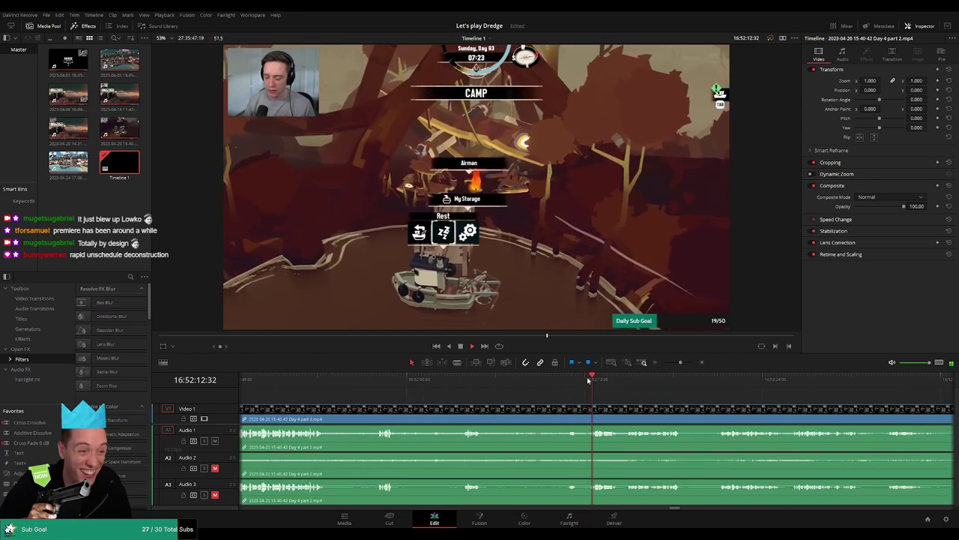
pyautogui.hotkey('ctrl', '=')
pyautogui.hotkey('ctrl', '=')
pyautogui.click(332, 375)
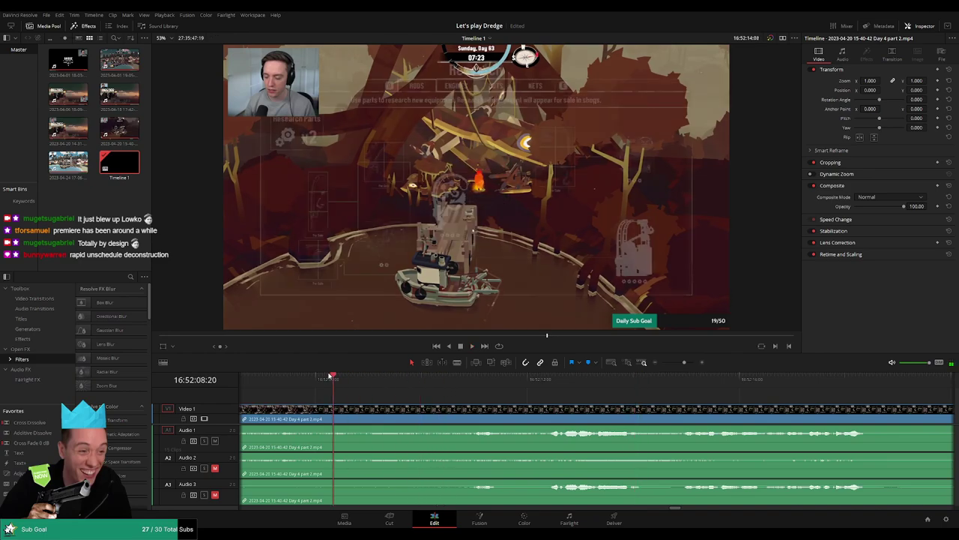
pyautogui.hscroll(-2, 510, 407)
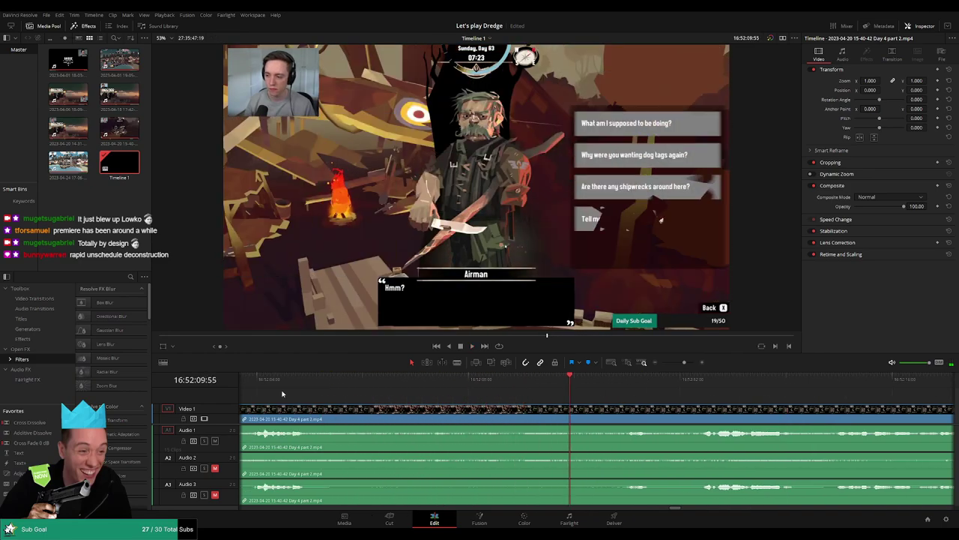
pyautogui.click(257, 384)
pyautogui.hscroll(-3, 283, 412)
pyautogui.click(500, 385)
pyautogui.press('space')
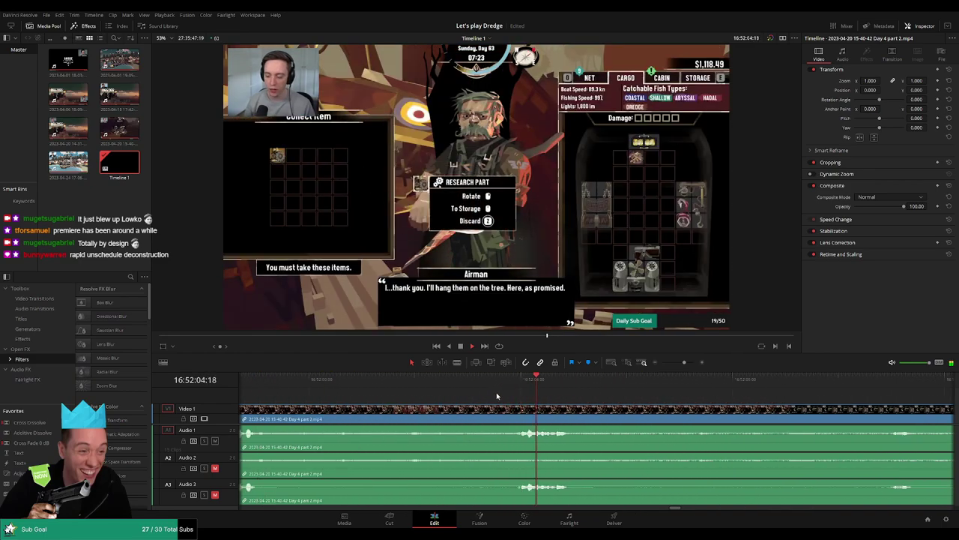
pyautogui.click(354, 378)
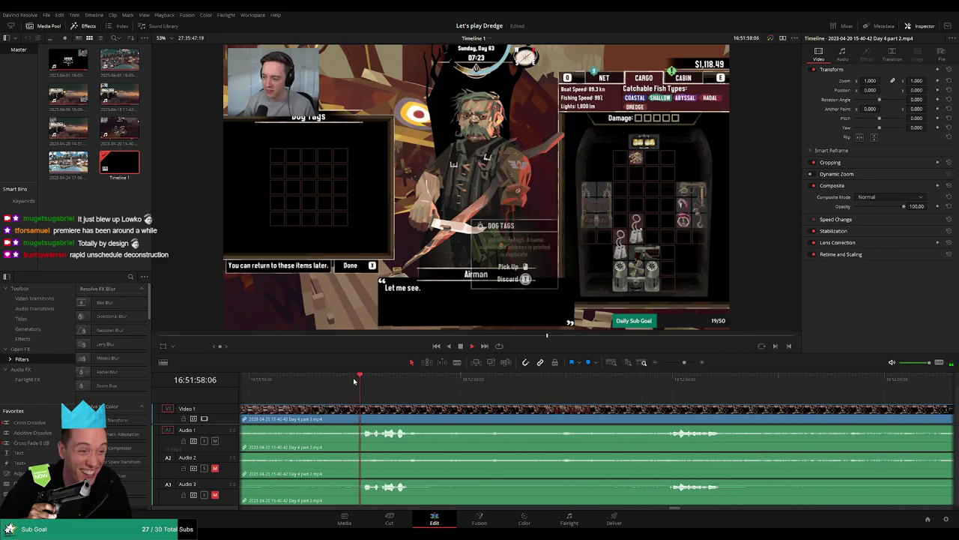
pyautogui.click(709, 381)
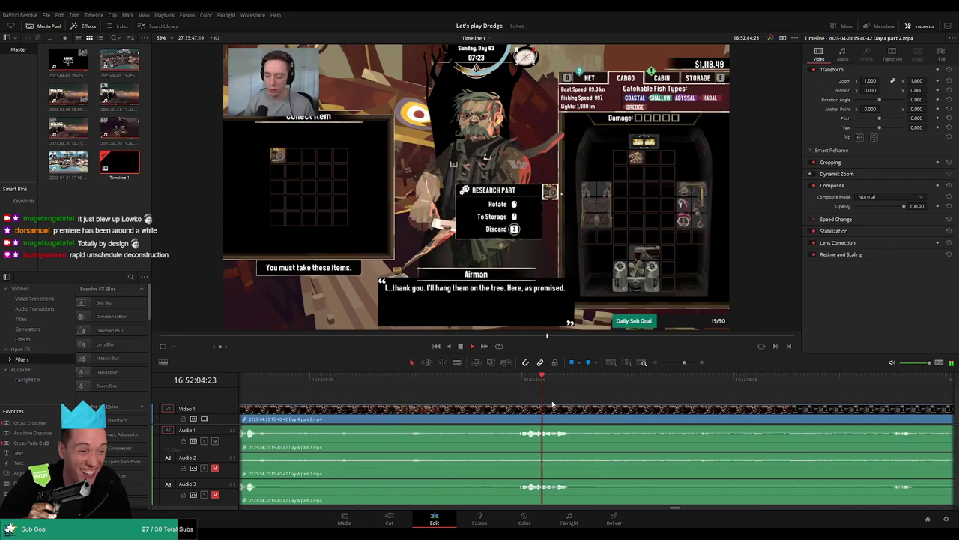
pyautogui.click(710, 385)
# Split Day 4 part 2 at 16:52:10:00 and add video and audio fades of about one second on both sides of the cut
pyautogui.hscroll(3, 749, 411)
pyautogui.click(464, 387)
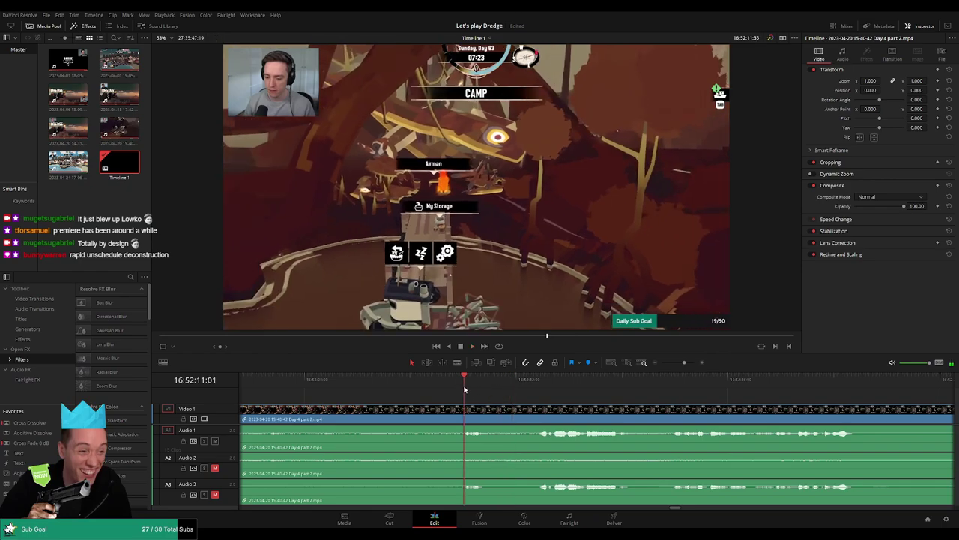
pyautogui.moveTo(463, 387); pyautogui.dragTo(410, 388)
pyautogui.hotkey('ctrl', 'b')
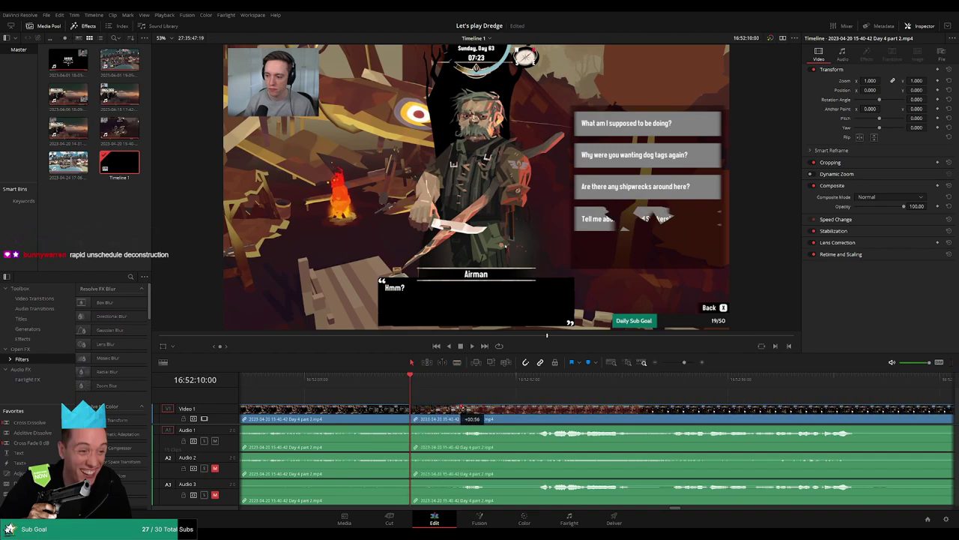
pyautogui.moveTo(463, 408); pyautogui.dragTo(464, 408)
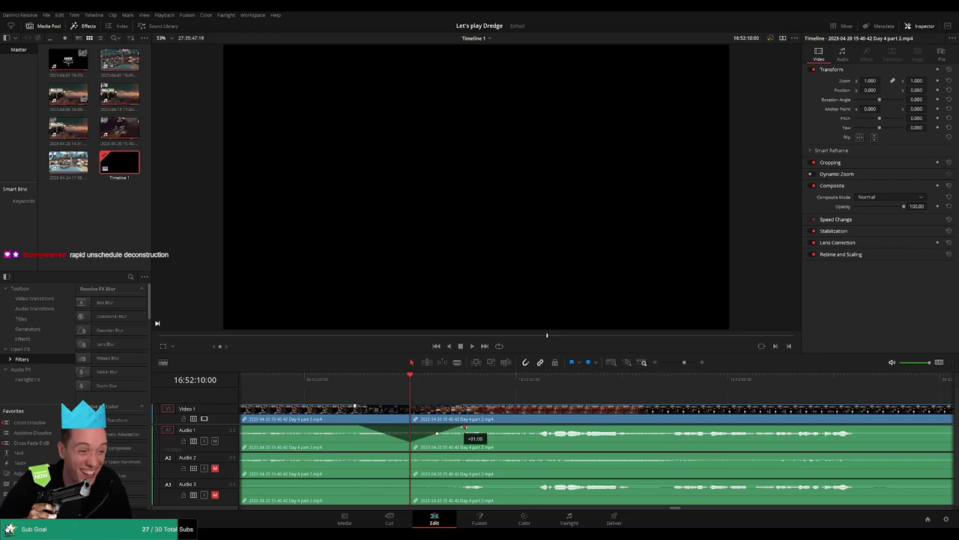
pyautogui.moveTo(409, 454); pyautogui.dragTo(368, 454)
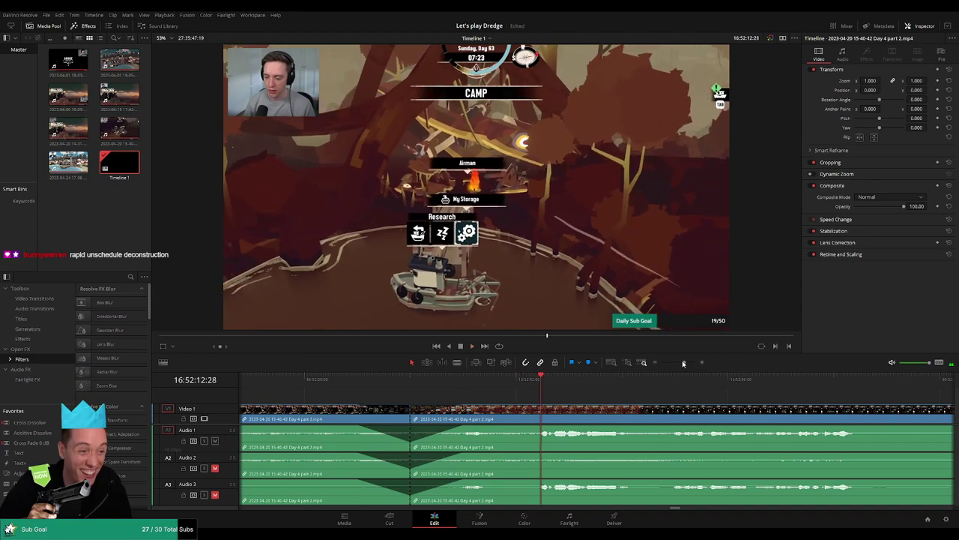
# Move the split-off second piece of Day 4 part 2 so that it starts at 18:00:00:00
pyautogui.moveTo(684, 364); pyautogui.dragTo(662, 364)
pyautogui.hscroll(5, 495, 394)
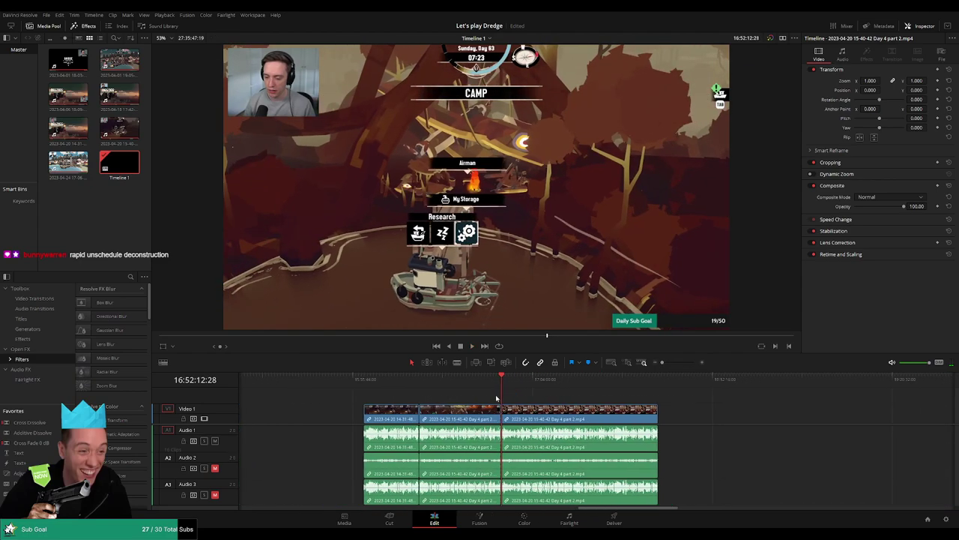
pyautogui.click(364, 380)
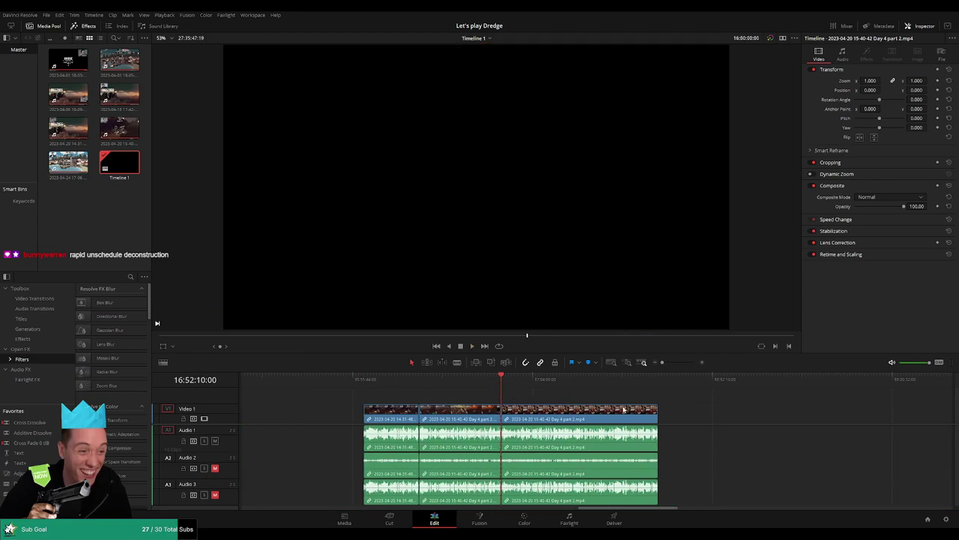
pyautogui.moveTo(649, 409)
pyautogui.mouseDown()
pyautogui.moveTo(407, 401)
pyautogui.moveTo(652, 422)
pyautogui.mouseUp()
pyautogui.click(399, 405)
pyautogui.click(399, 405)
pyautogui.hscroll(-6, 482, 400)
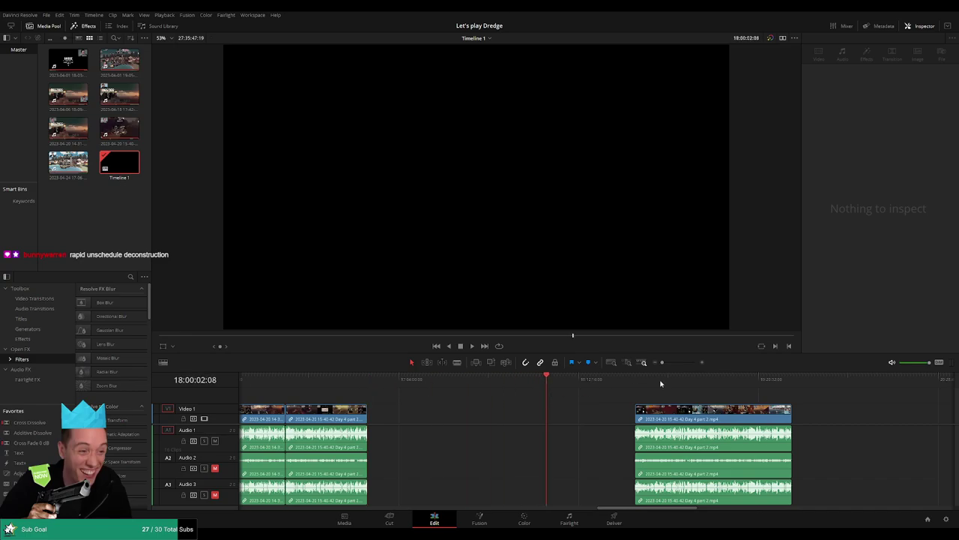
pyautogui.moveTo(662, 362); pyautogui.dragTo(672, 362)
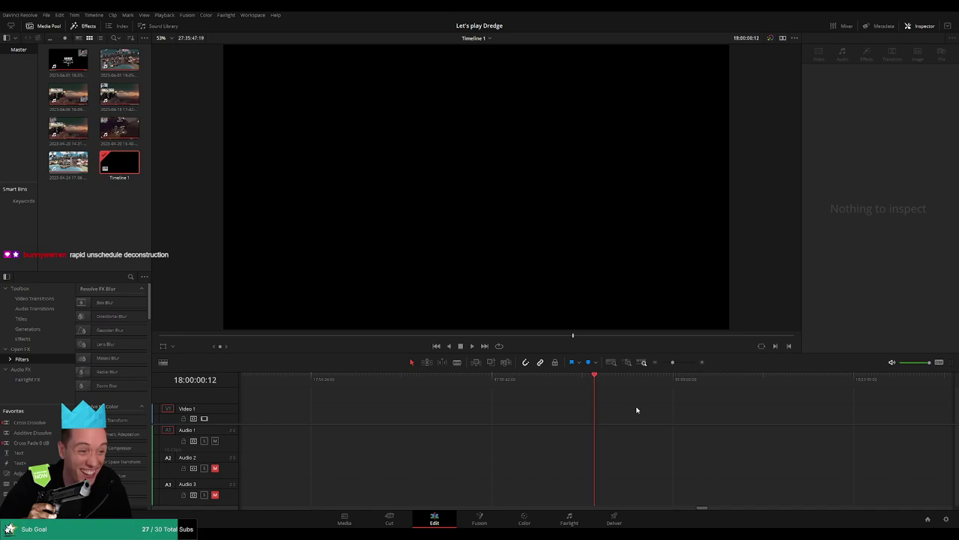
pyautogui.moveTo(672, 363); pyautogui.dragTo(661, 363)
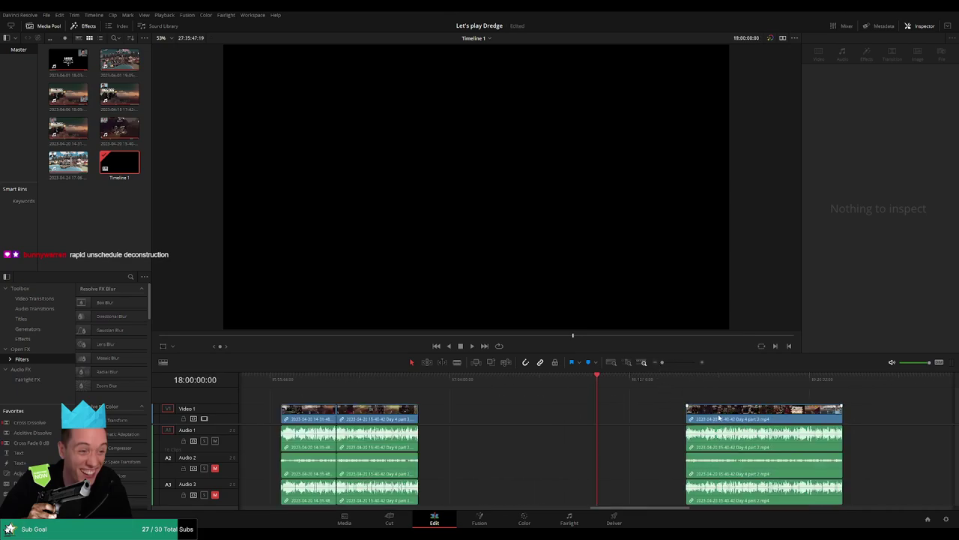
pyautogui.moveTo(718, 416); pyautogui.dragTo(416, 401)
# Play the moved piece's opening at 18:00:00, check its end, and sample the footage around 18:41:25
pyautogui.press('space')
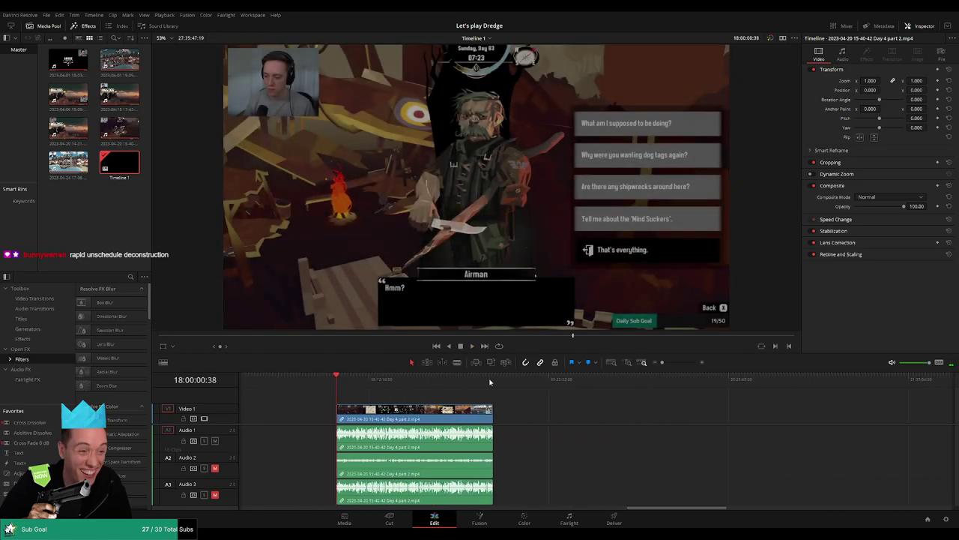
pyautogui.click(492, 381)
pyautogui.click(338, 381)
pyautogui.press('space')
pyautogui.moveTo(345, 384); pyautogui.dragTo(444, 384)
pyautogui.press('space')
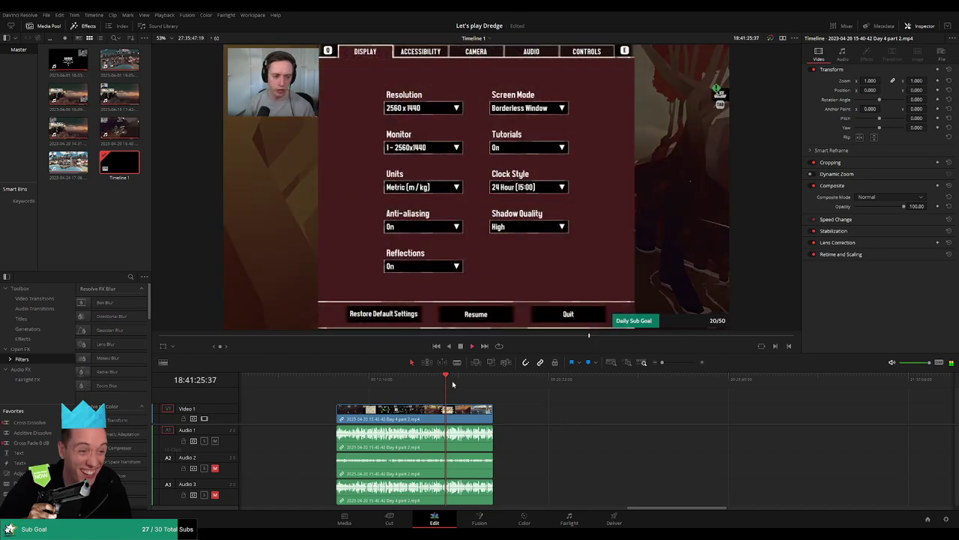
# Review the moved piece from the rest until dawn at about 18:41:02 through the Airman conversation to about 18:42:56
pyautogui.moveTo(663, 362); pyautogui.dragTo(673, 363)
pyautogui.moveTo(598, 387); pyautogui.dragTo(603, 389)
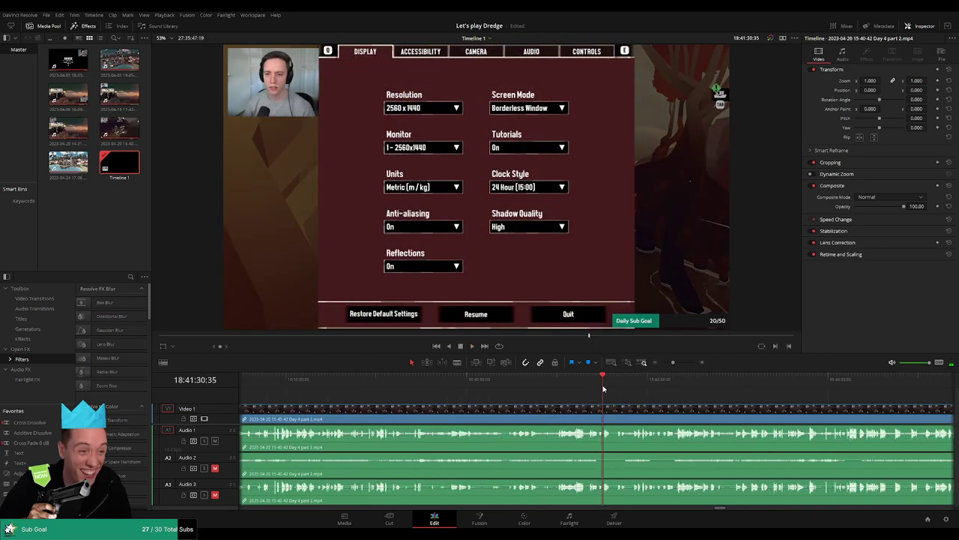
pyautogui.scroll(2, 607, 394)
pyautogui.click(532, 381)
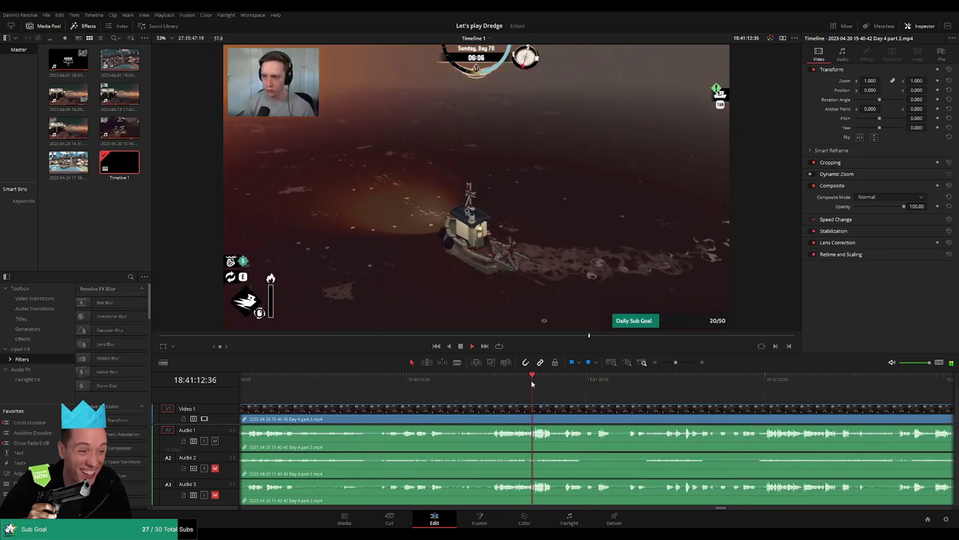
pyautogui.click(496, 383)
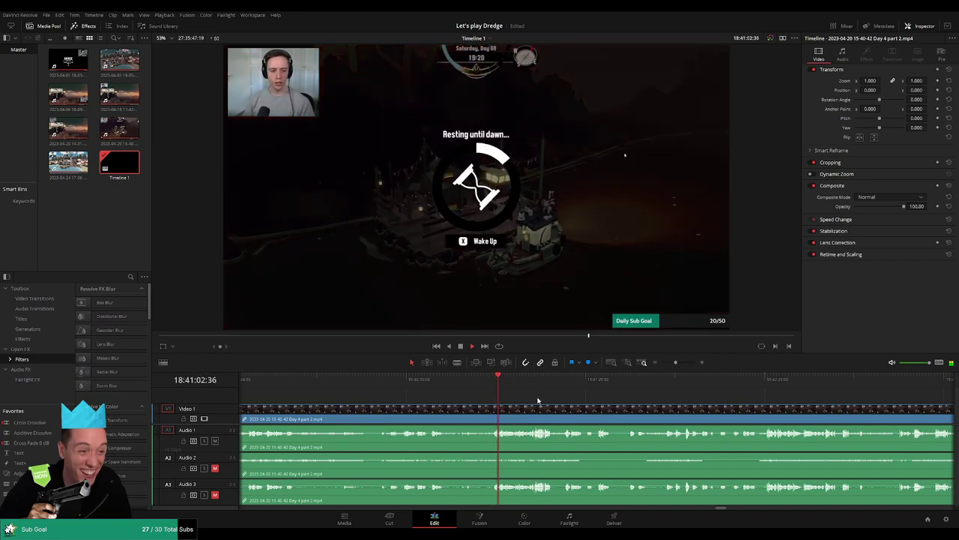
pyautogui.hscroll(2, 537, 398)
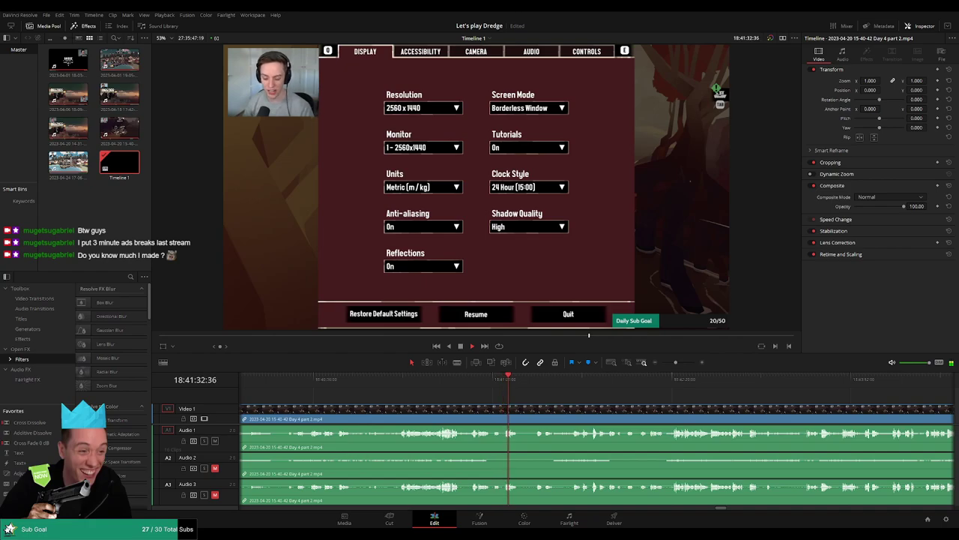
pyautogui.click(445, 380)
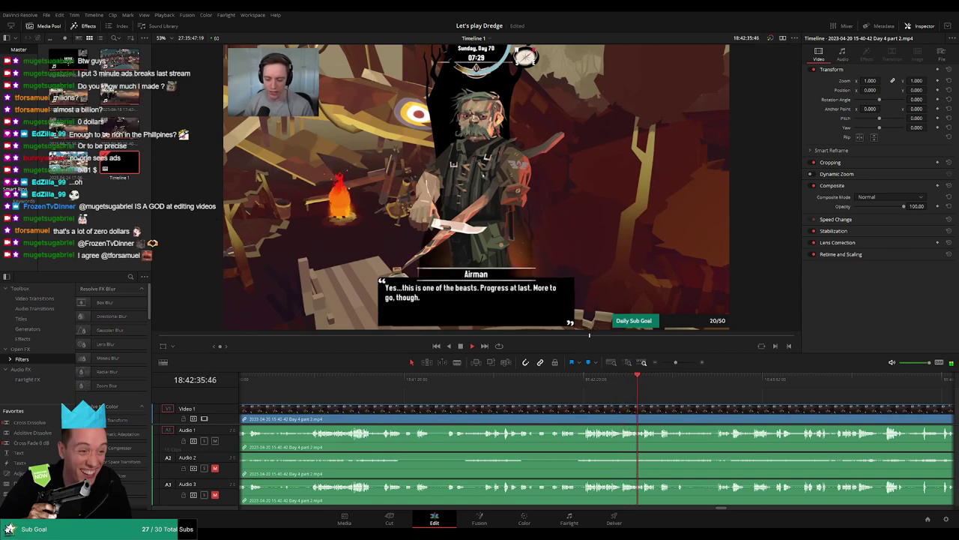
pyautogui.moveTo(681, 399); pyautogui.dragTo(472, 394)
pyautogui.click(510, 383)
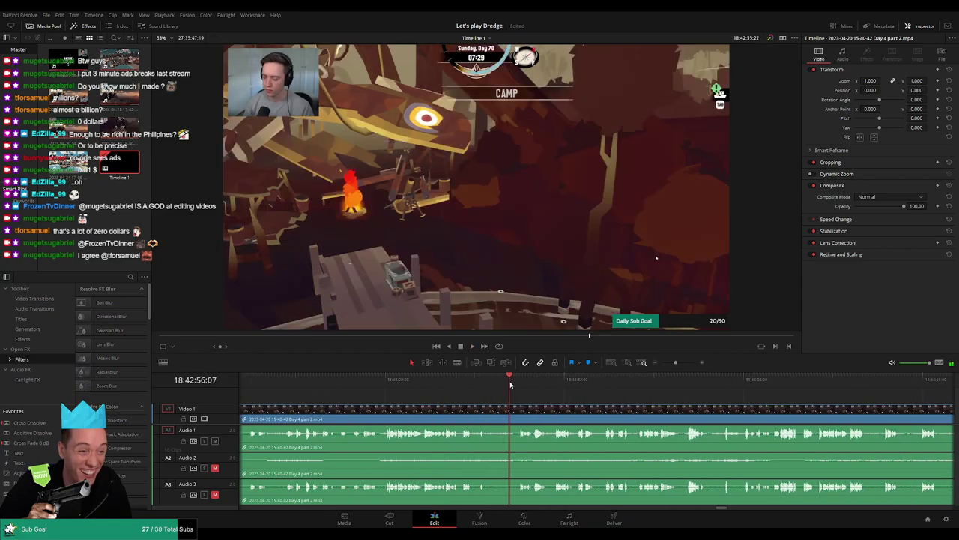
# Find a quiet moment in the second piece of Day 4 part 2 and split it at 18:52:03:00
pyautogui.moveTo(676, 363); pyautogui.dragTo(668, 363)
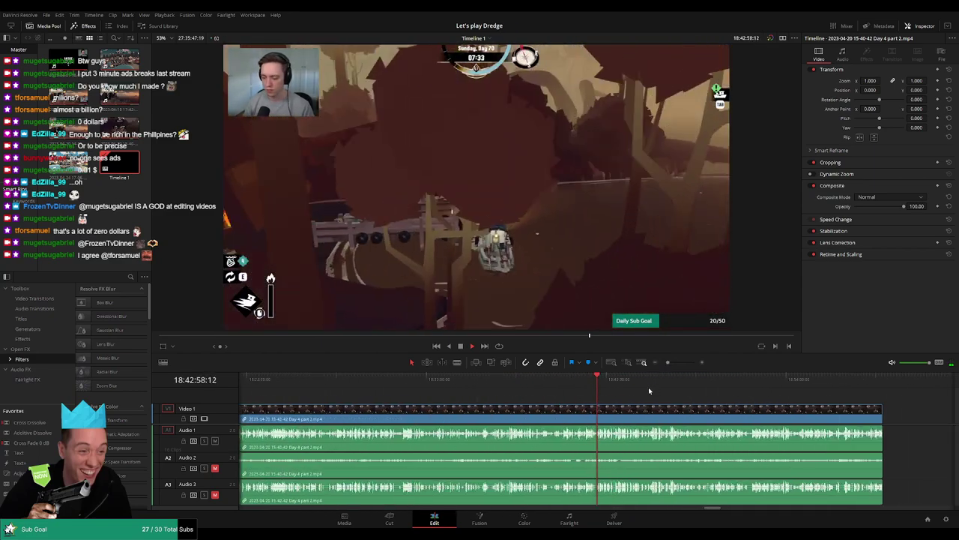
pyautogui.click(614, 386)
pyautogui.moveTo(616, 387); pyautogui.dragTo(753, 388)
pyautogui.moveTo(828, 408); pyautogui.dragTo(632, 388)
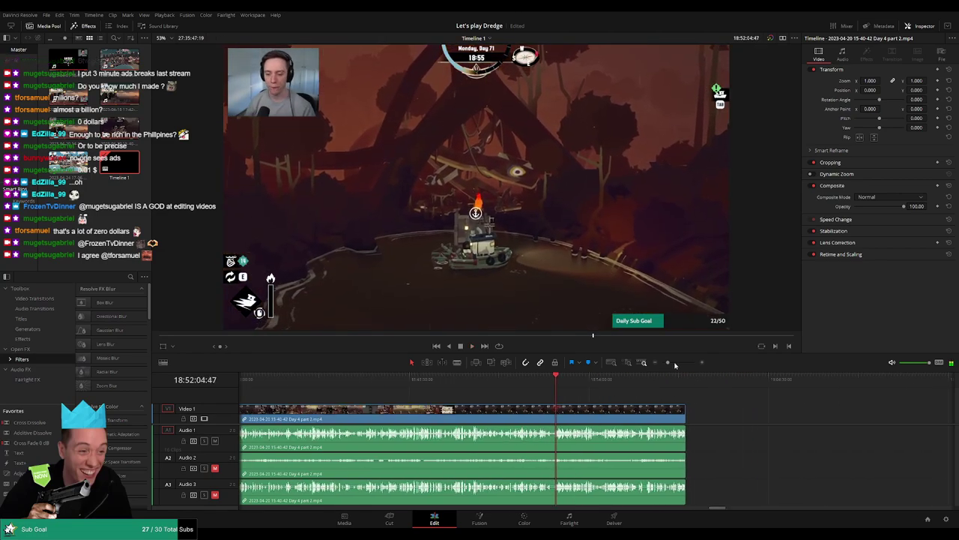
pyautogui.moveTo(670, 363); pyautogui.dragTo(684, 365)
pyautogui.moveTo(559, 386); pyautogui.dragTo(497, 383)
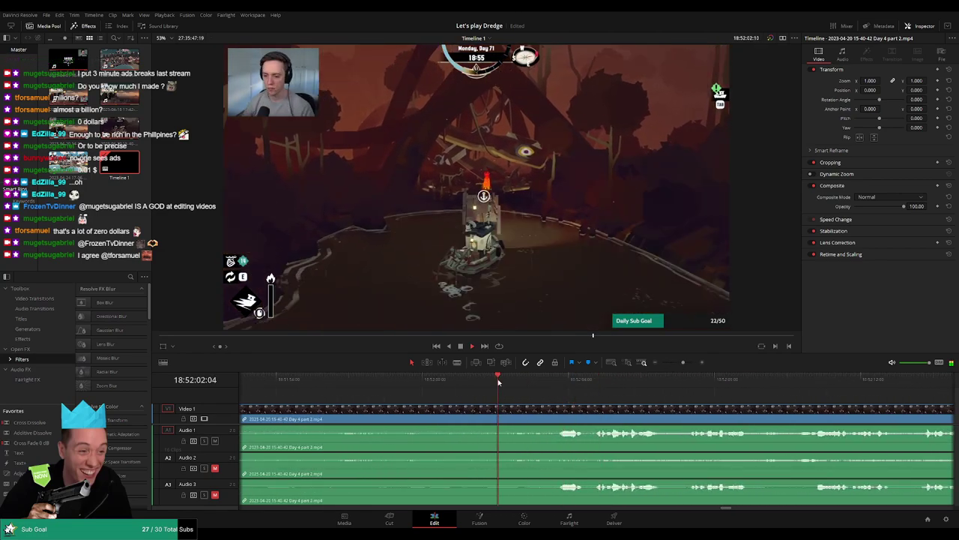
pyautogui.press('space')
pyautogui.click(547, 386)
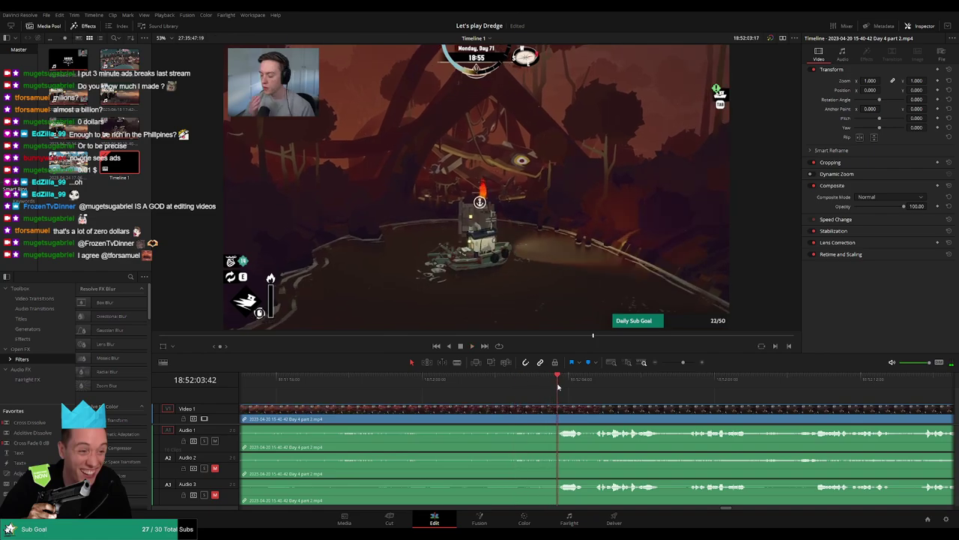
pyautogui.moveTo(547, 386); pyautogui.dragTo(533, 387)
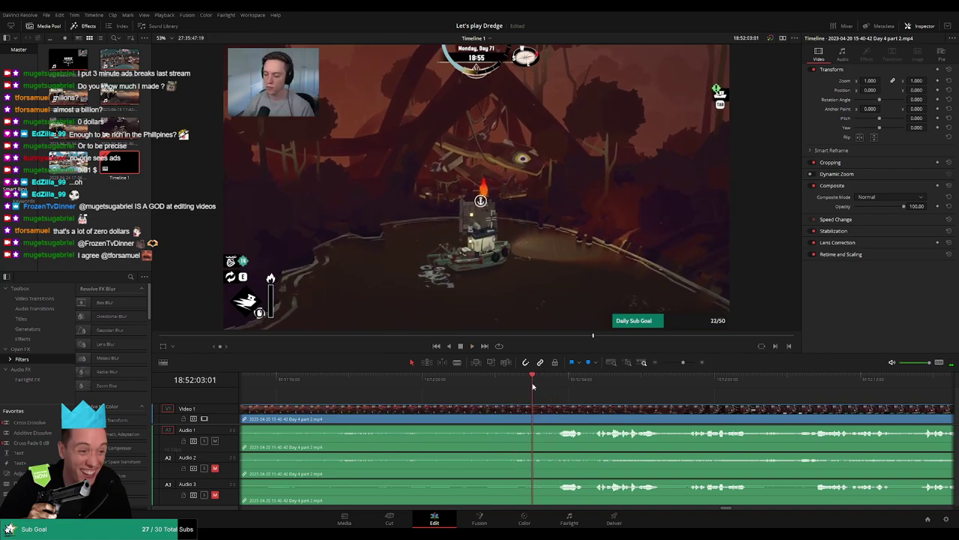
pyautogui.press('b')
pyautogui.click(532, 409)
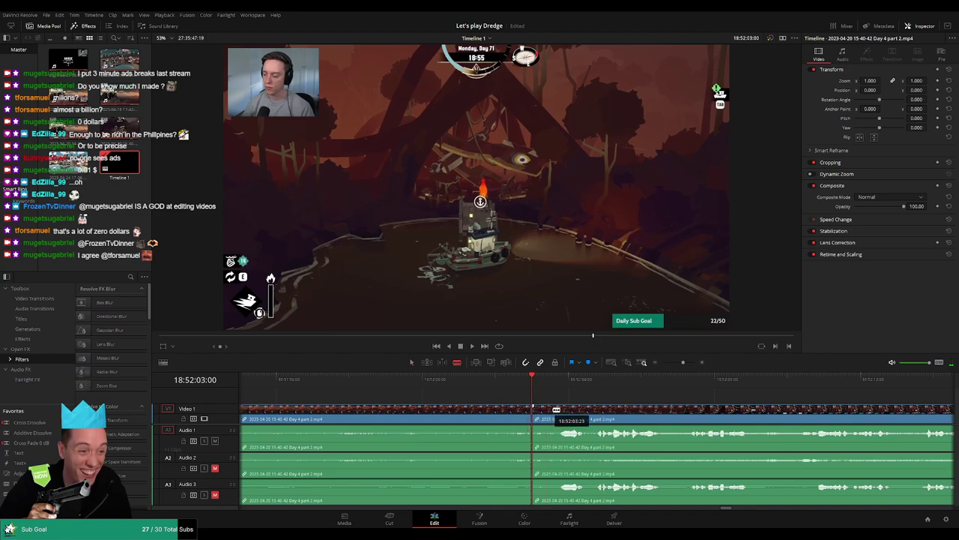
# Add a video fade-in and fade-out of about one second on either side of the cut at 18:52:03:00
pyautogui.hotkey('ctrl', '=')
pyautogui.hotkey('ctrl', '=')
pyautogui.hotkey('ctrl', '=')
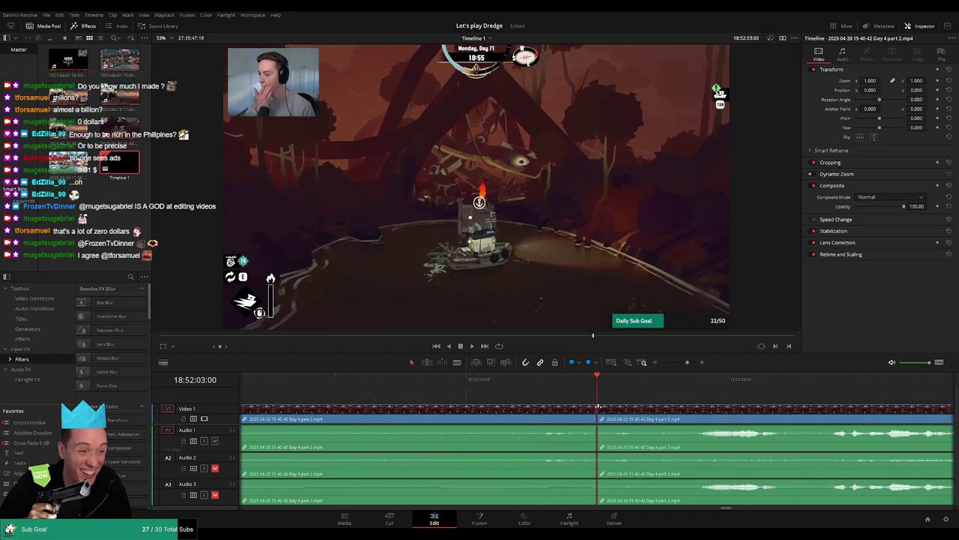
pyautogui.moveTo(597, 406); pyautogui.dragTo(727, 409)
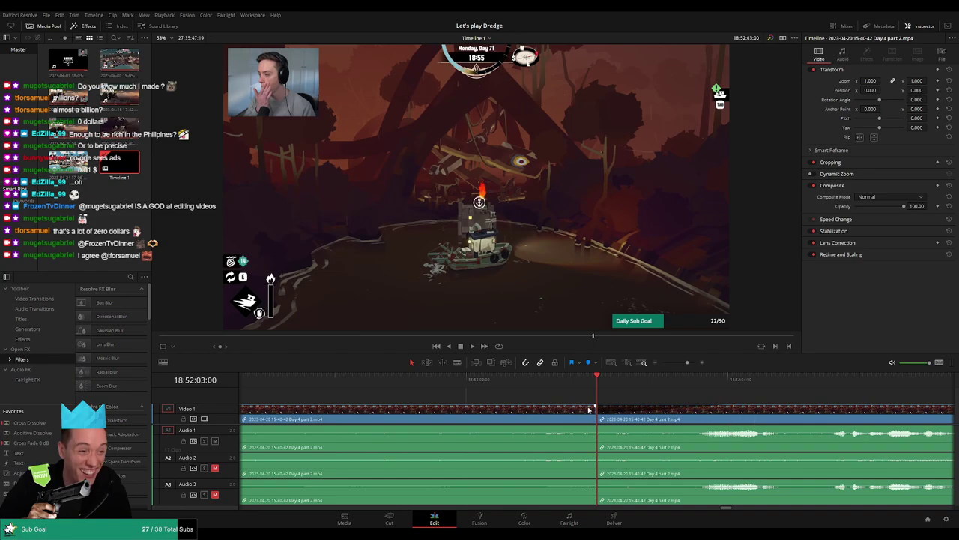
pyautogui.moveTo(588, 409); pyautogui.dragTo(466, 411)
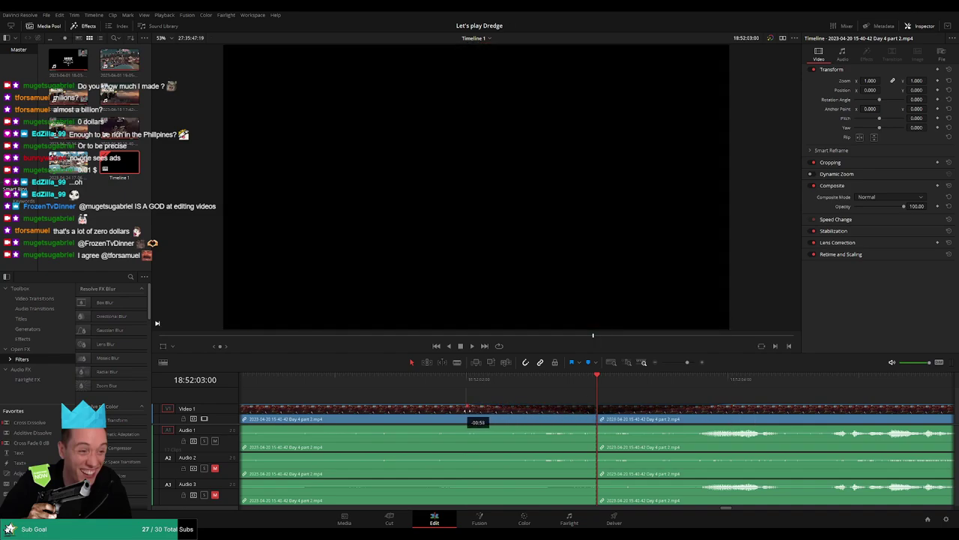
# Add audio fades of about one second on both sides of the cut on Audio 1, Audio 2 and Audio 3
pyautogui.moveTo(593, 427); pyautogui.dragTo(469, 428)
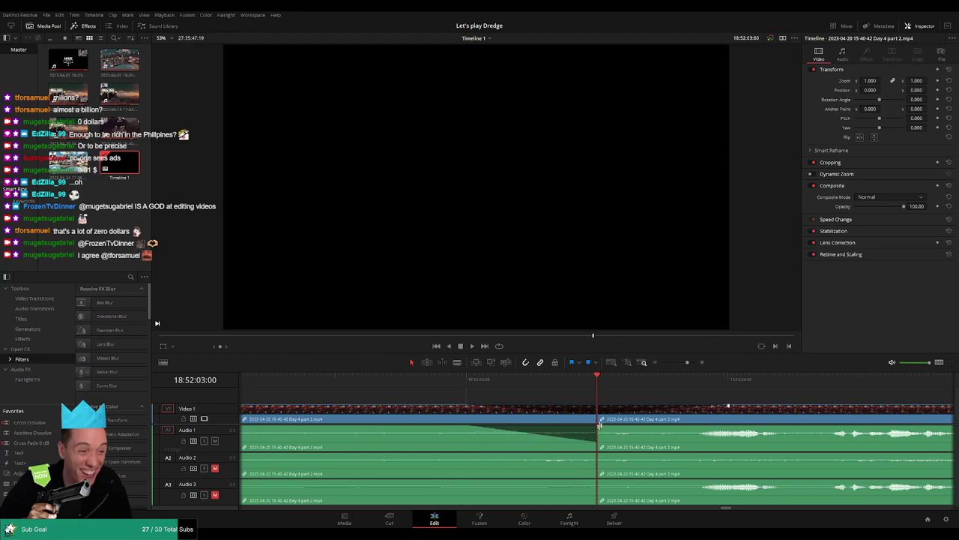
pyautogui.moveTo(599, 424); pyautogui.dragTo(733, 429)
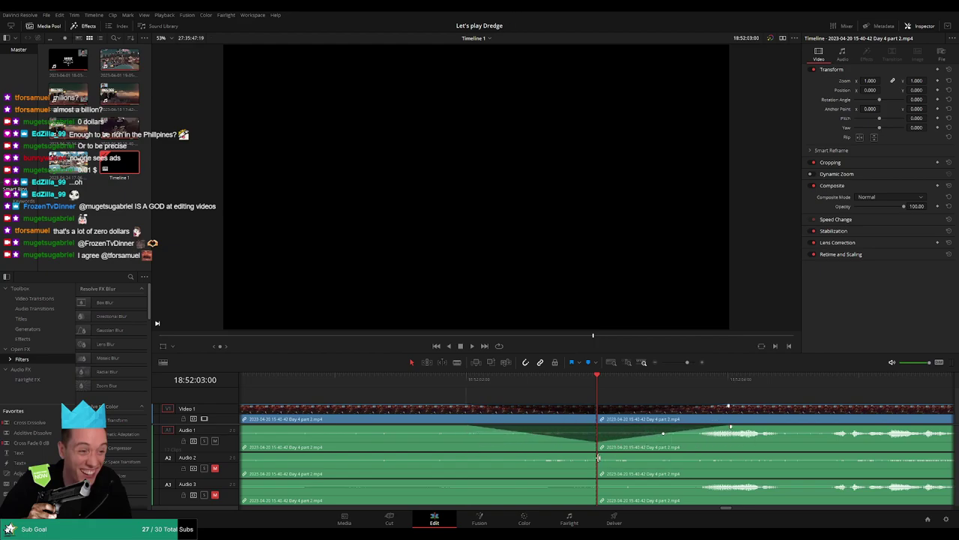
pyautogui.moveTo(598, 457); pyautogui.dragTo(468, 457)
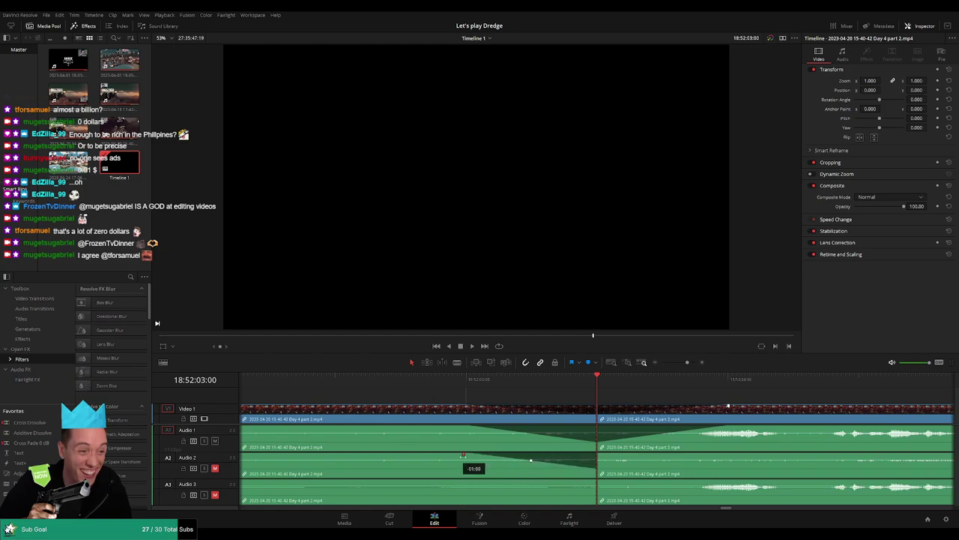
pyautogui.moveTo(599, 456); pyautogui.dragTo(722, 454)
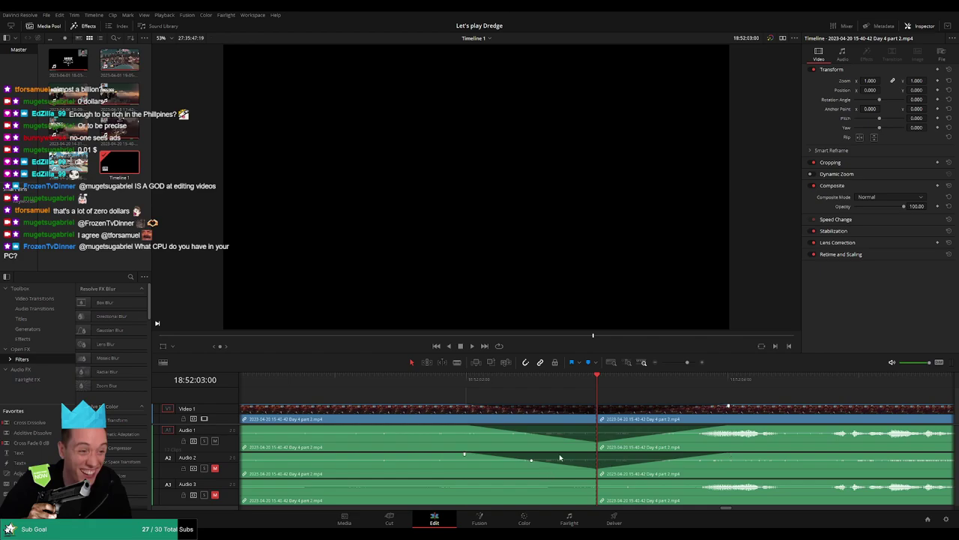
pyautogui.moveTo(595, 480); pyautogui.dragTo(470, 482)
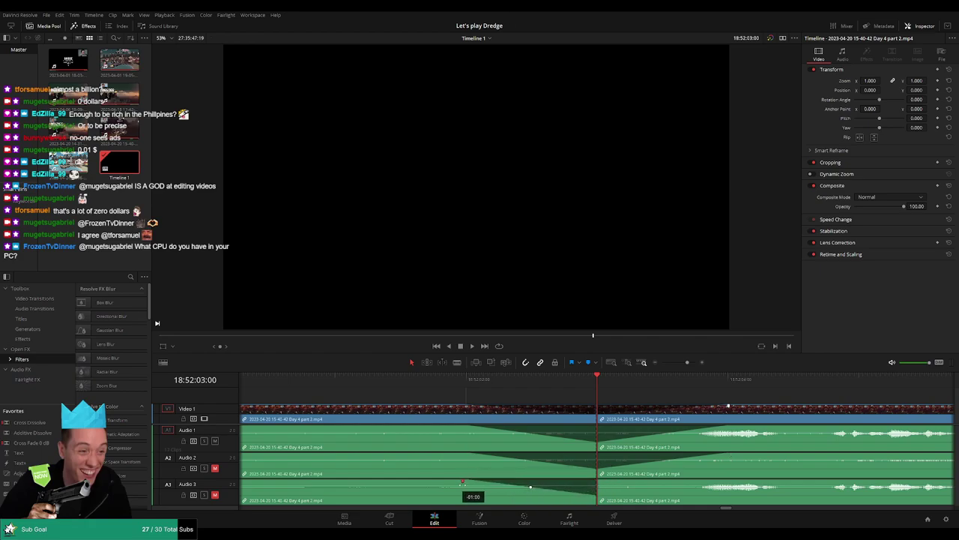
pyautogui.moveTo(601, 481); pyautogui.dragTo(727, 481)
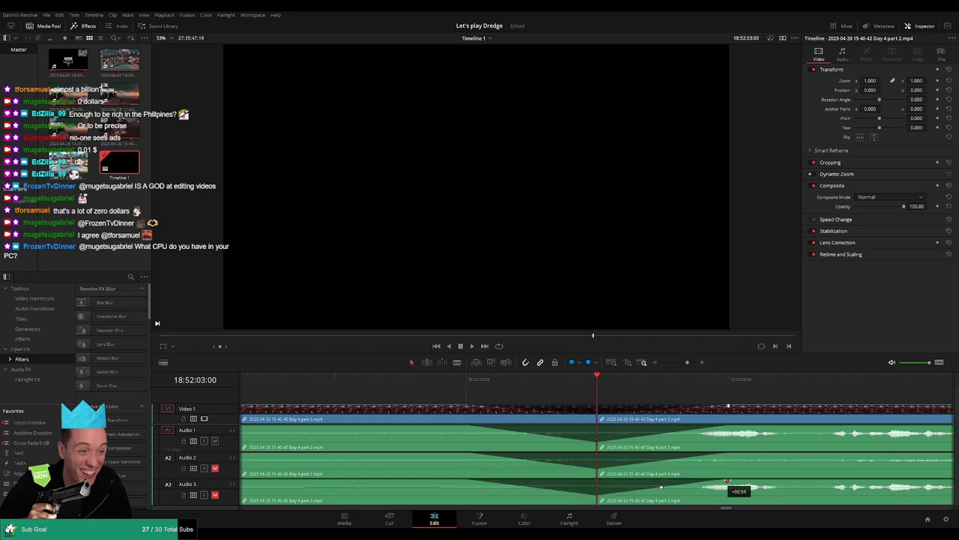
# Move the short last piece of Day 4 part 2 away from the cut, leaving a wide gap before it
pyautogui.click(642, 363)
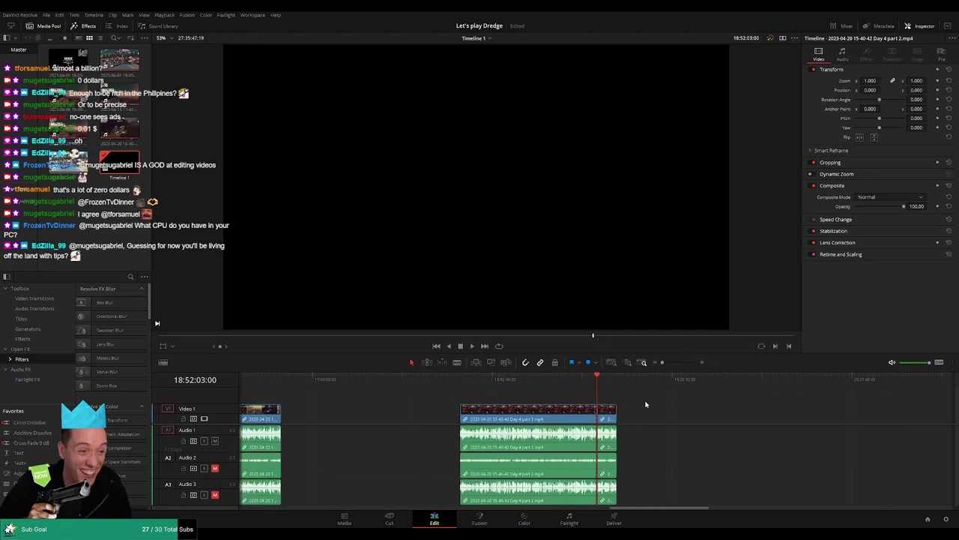
pyautogui.press('space')
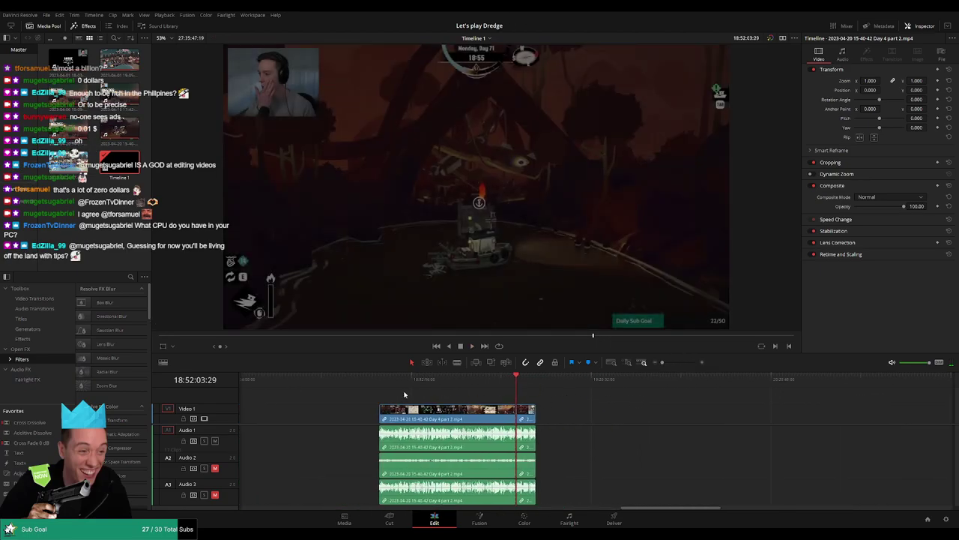
pyautogui.press('space')
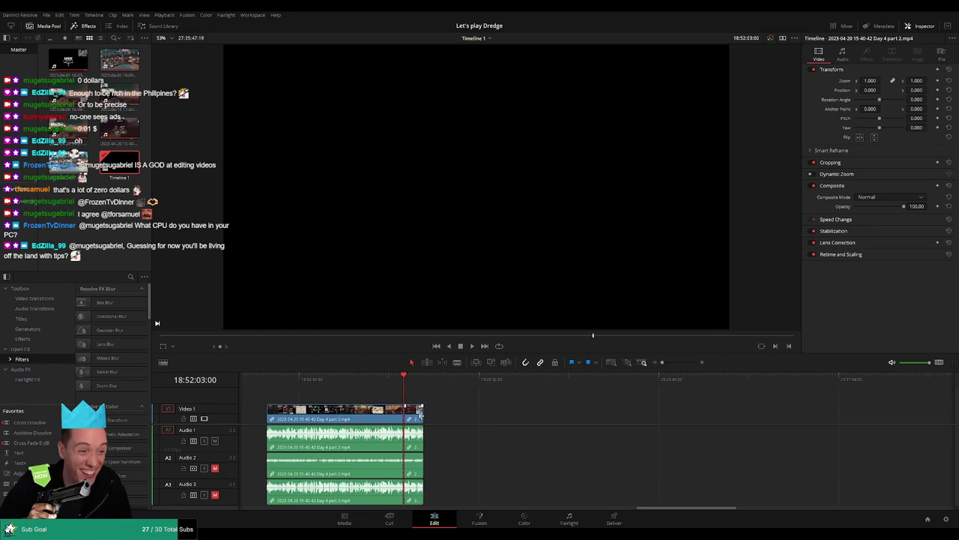
pyautogui.moveTo(419, 413); pyautogui.dragTo(610, 413)
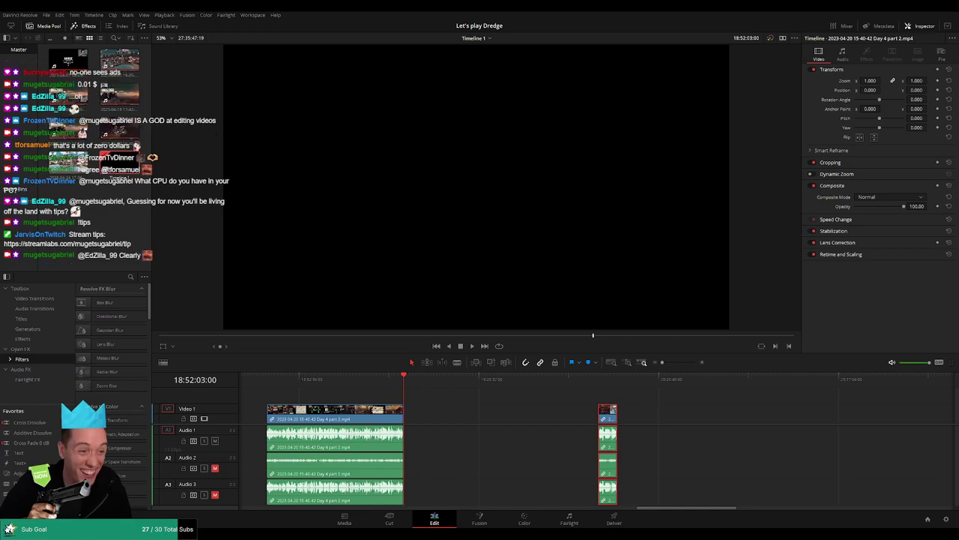
# Add a timeline marker named "10 episodes" at 18:52:03:00, where the second piece ends
pyautogui.click(379, 397)
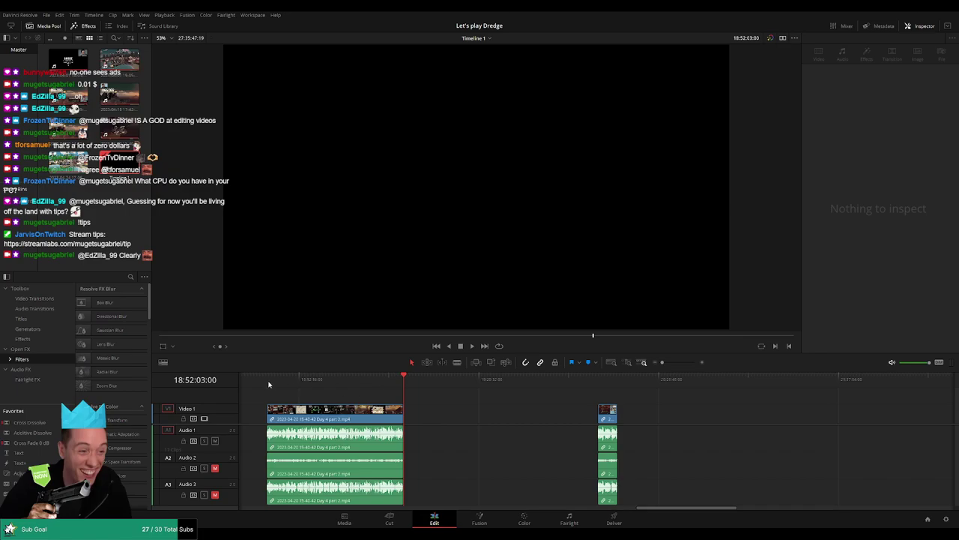
pyautogui.moveTo(269, 384); pyautogui.dragTo(401, 383)
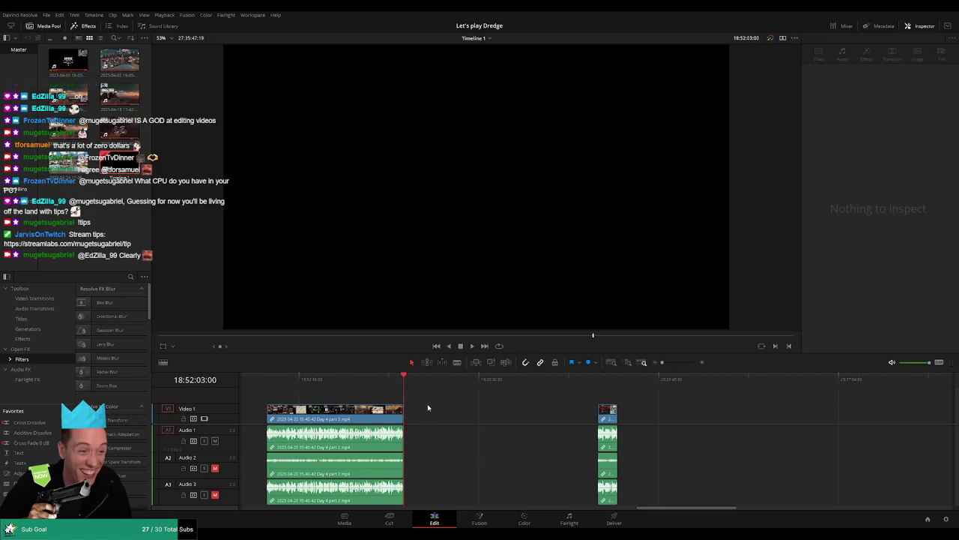
pyautogui.press('m')
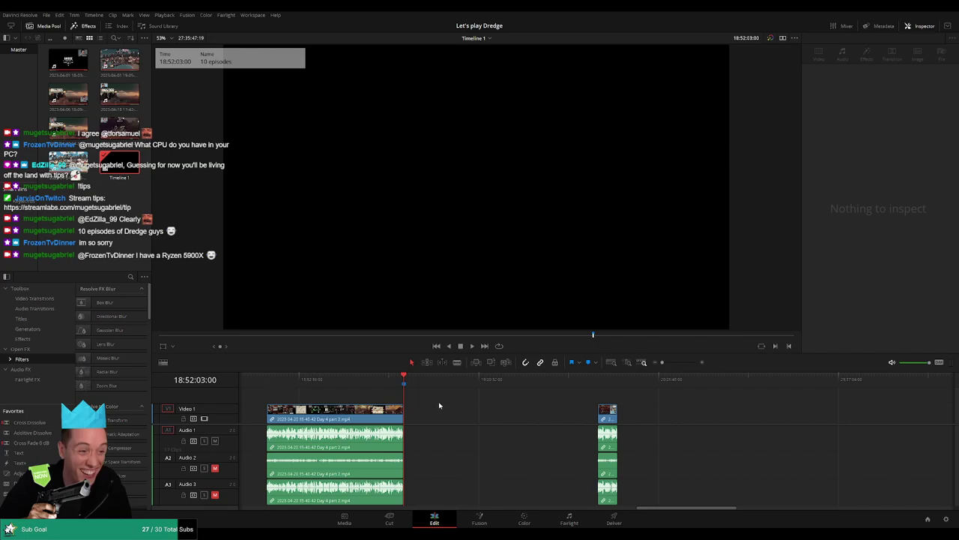
pyautogui.moveTo(399, 381); pyautogui.dragTo(404, 382)
# Move the short last piece of Day 4 part 2 so that it starts at 20:00:00:00
pyautogui.hscroll(3, 472, 412)
pyautogui.moveTo(276, 380); pyautogui.dragTo(443, 395)
pyautogui.moveTo(662, 362); pyautogui.dragTo(669, 364)
pyautogui.moveTo(598, 382); pyautogui.dragTo(599, 384)
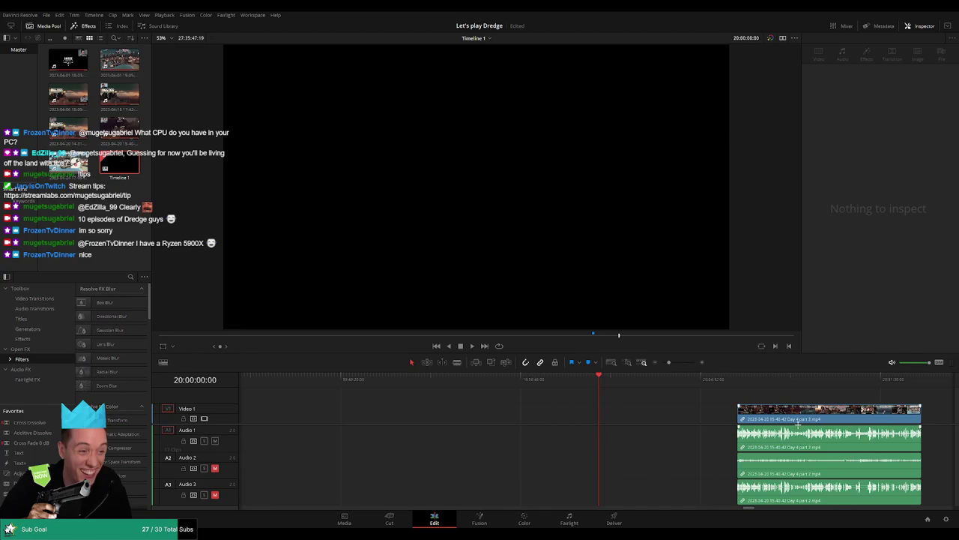
pyautogui.moveTo(793, 417); pyautogui.dragTo(660, 414)
pyautogui.click(655, 397)
# Check the moved piece's end around 20:07:37 and play it from its beginning at 20:00:00:00
pyautogui.hscroll(2, 527, 394)
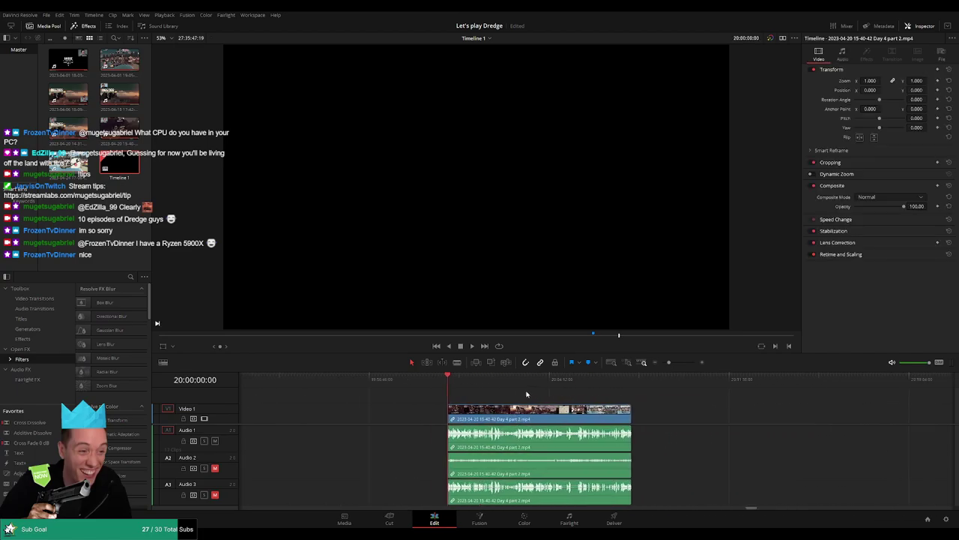
pyautogui.click(622, 383)
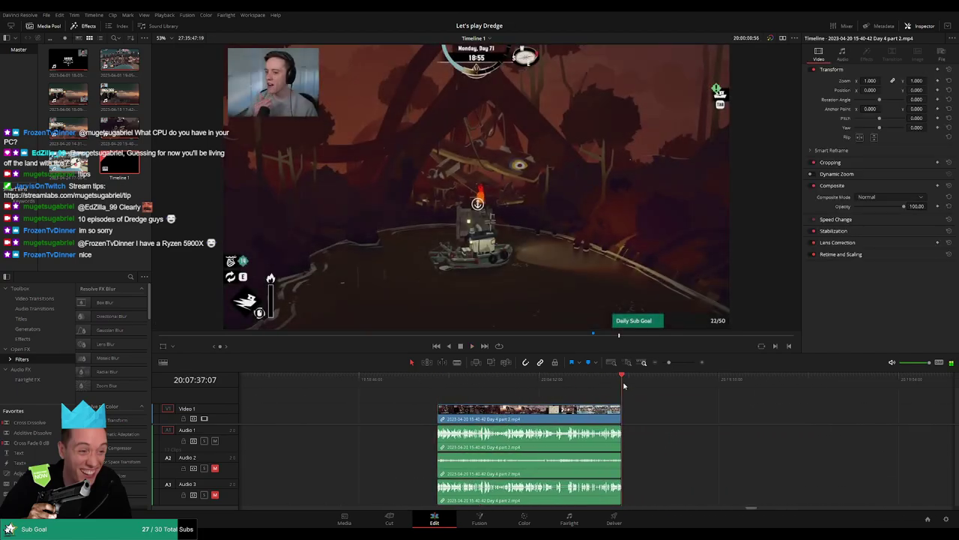
pyautogui.click(482, 392)
pyautogui.press('Home')
pyautogui.press('space')
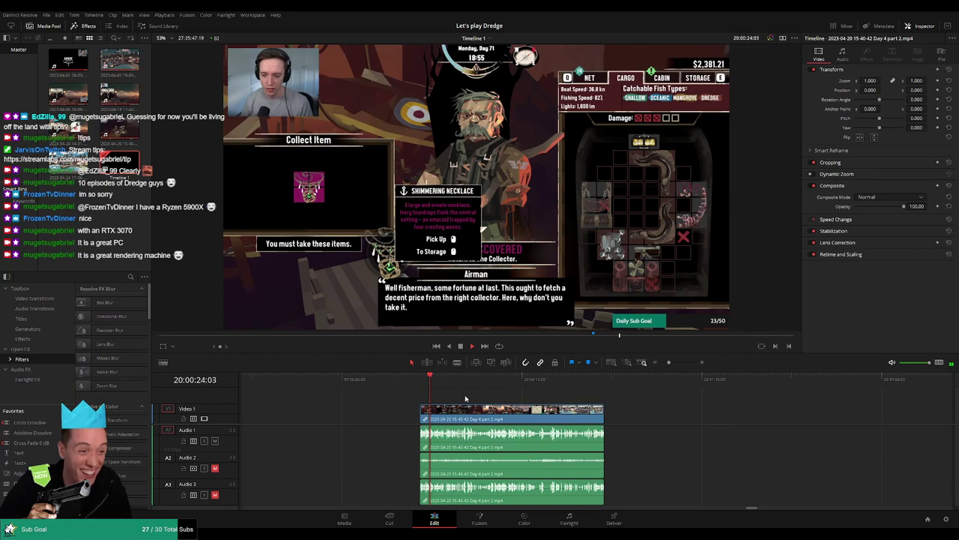
# Ripple-delete the gap after the last Day 4 part 2 piece so that the Day 5 recording directly follows it
pyautogui.hscroll(2, 415, 401)
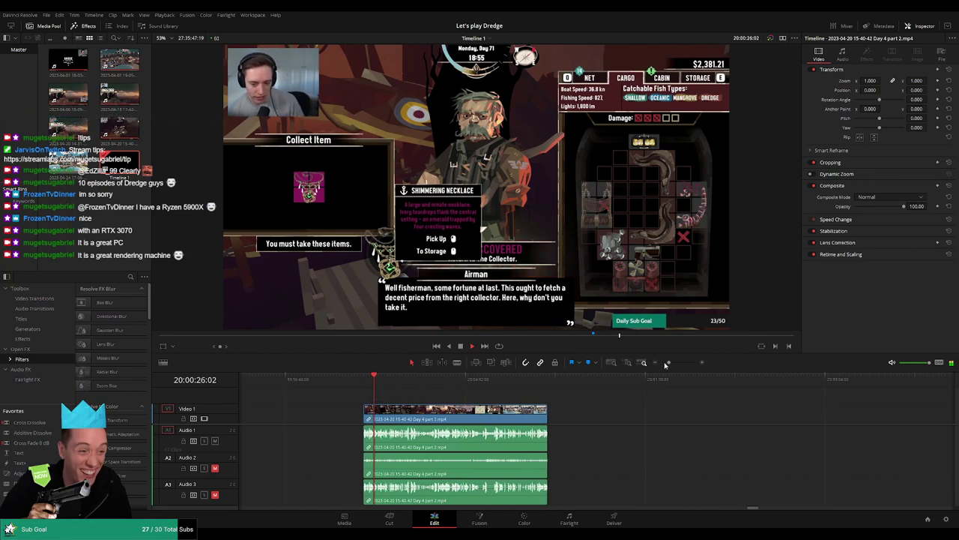
pyautogui.moveTo(669, 363); pyautogui.dragTo(656, 365)
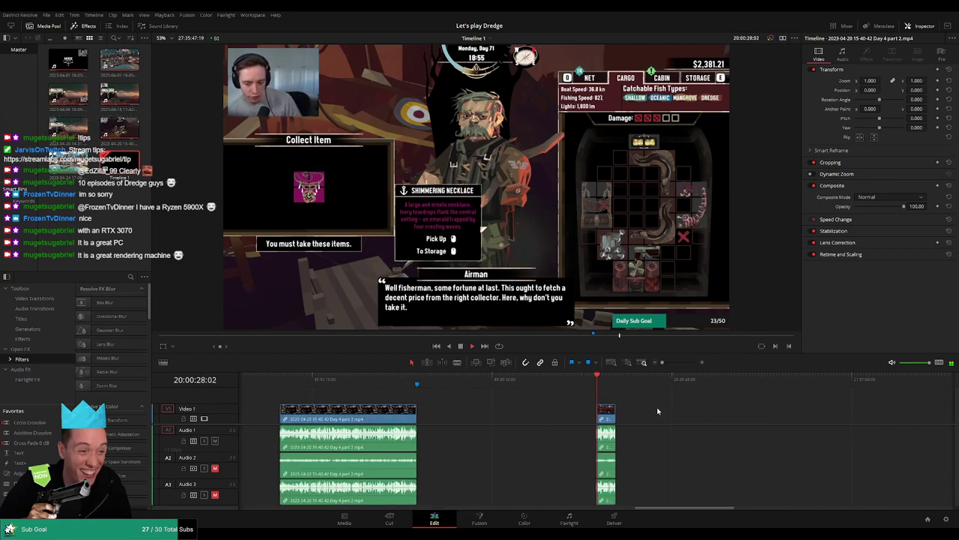
pyautogui.hscroll(4, 657, 406)
pyautogui.click(581, 412)
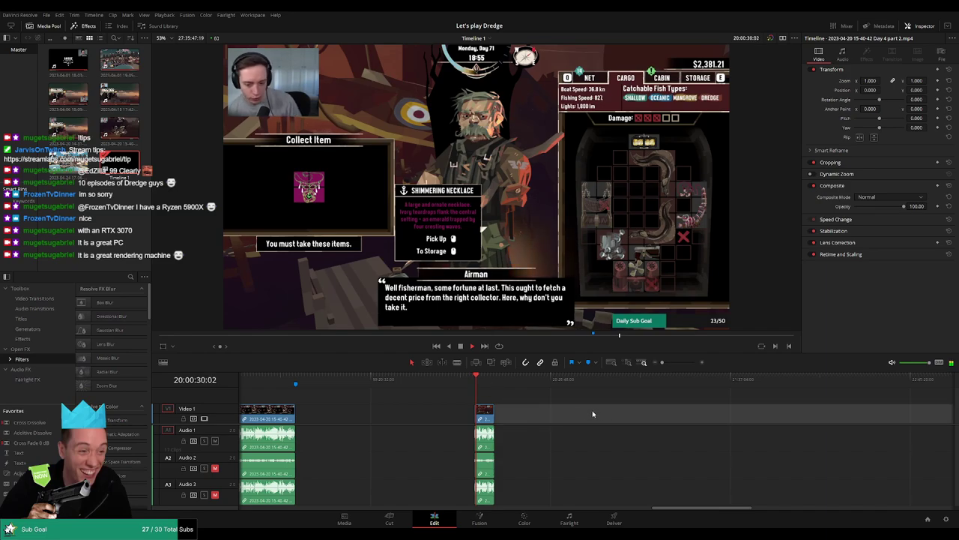
pyautogui.press('Delete')
pyautogui.hscroll(-3, 462, 398)
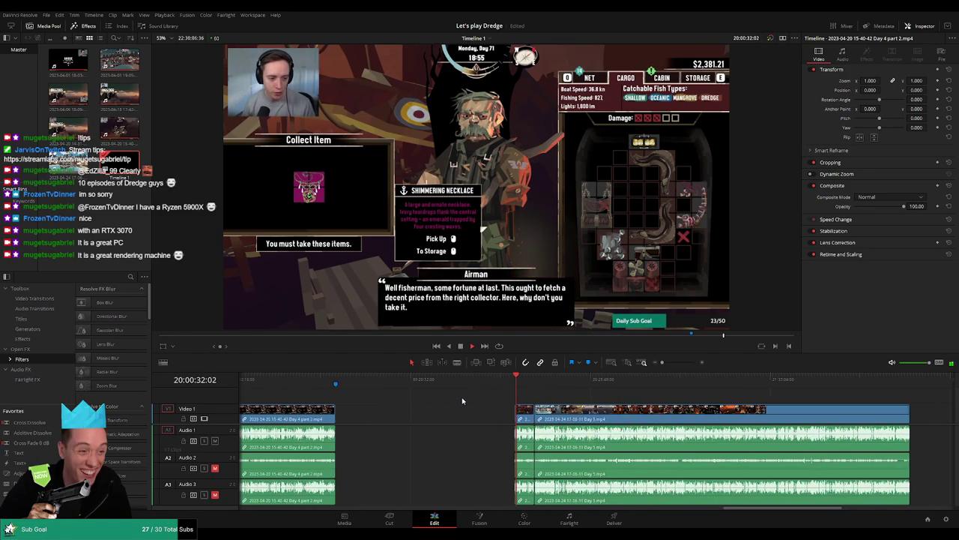
pyautogui.hscroll(4, 405, 399)
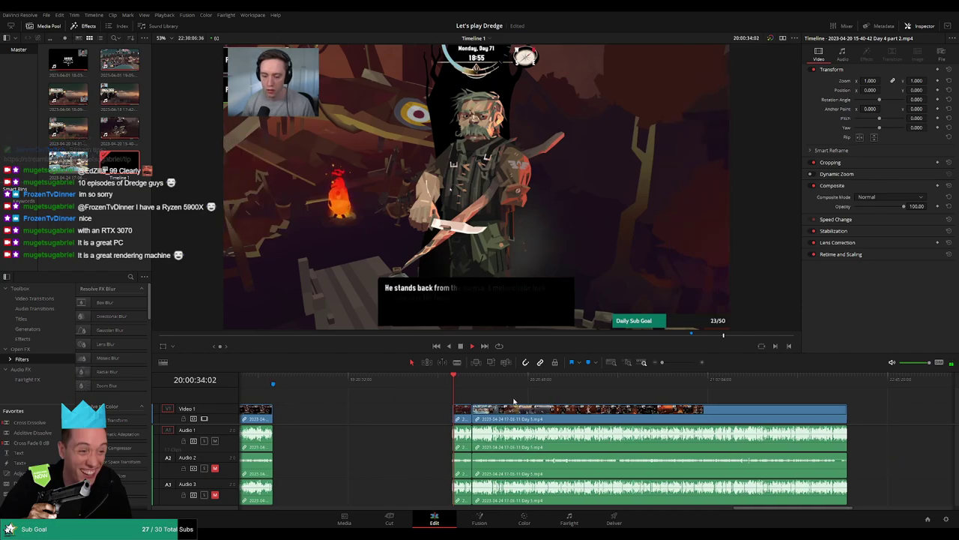
# Skim the short last Day 4 part 2 piece ahead to about 20:02:40
pyautogui.hscroll(2, 450, 396)
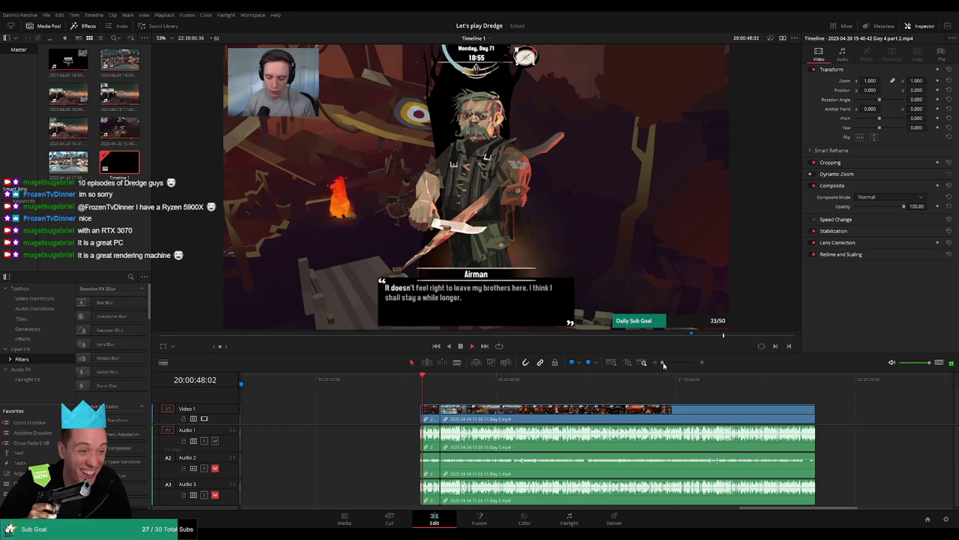
pyautogui.moveTo(663, 363); pyautogui.dragTo(674, 364)
pyautogui.hscroll(5, 720, 422)
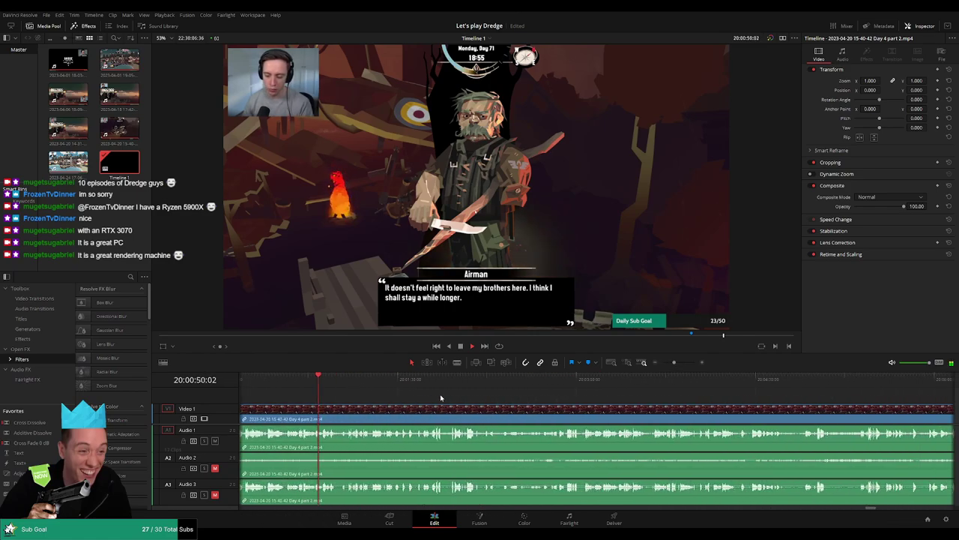
pyautogui.click(531, 379)
pyautogui.moveTo(535, 392); pyautogui.dragTo(536, 391)
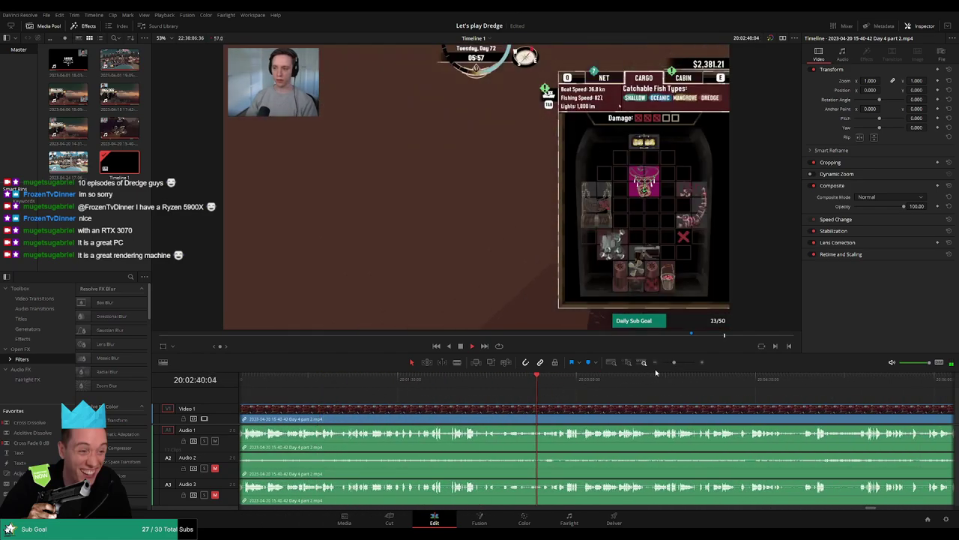
# Add cross dissolve and cross fade transitions at the cut between Day 4 part 2 and Day 5, and play across it
pyautogui.moveTo(674, 363); pyautogui.dragTo(666, 364)
pyautogui.moveTo(612, 390); pyautogui.dragTo(685, 362)
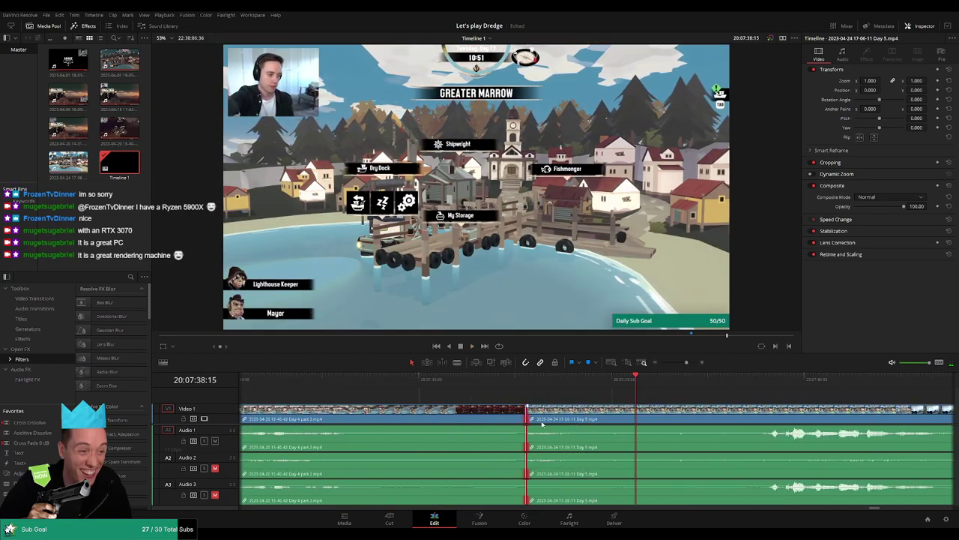
pyautogui.hotkey('ctrl', 't')
pyautogui.click(478, 380)
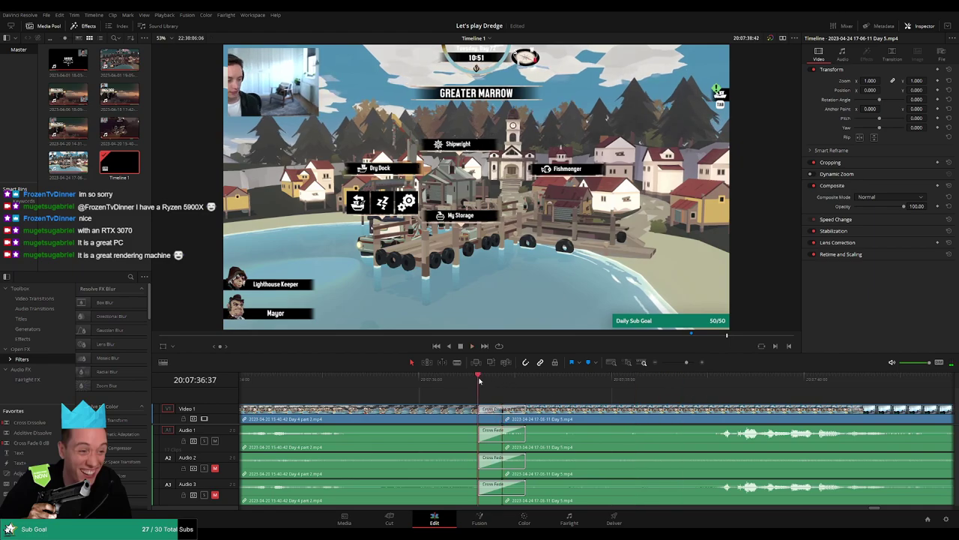
pyautogui.moveTo(479, 381); pyautogui.dragTo(429, 382)
pyautogui.press('space')
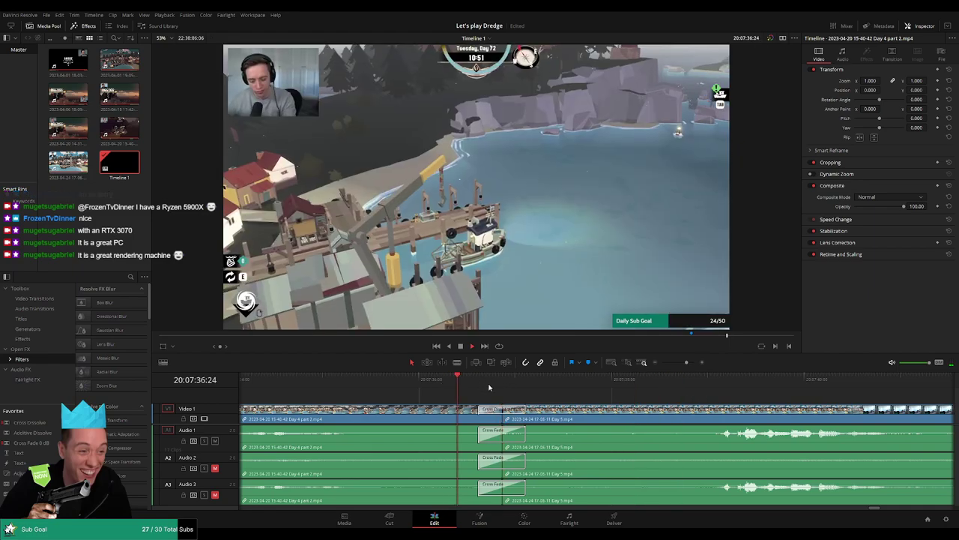
# Skim the Day 5 recording from the joined cut through 20:35:04 to about 20:52:16
pyautogui.moveTo(687, 363); pyautogui.dragTo(661, 362)
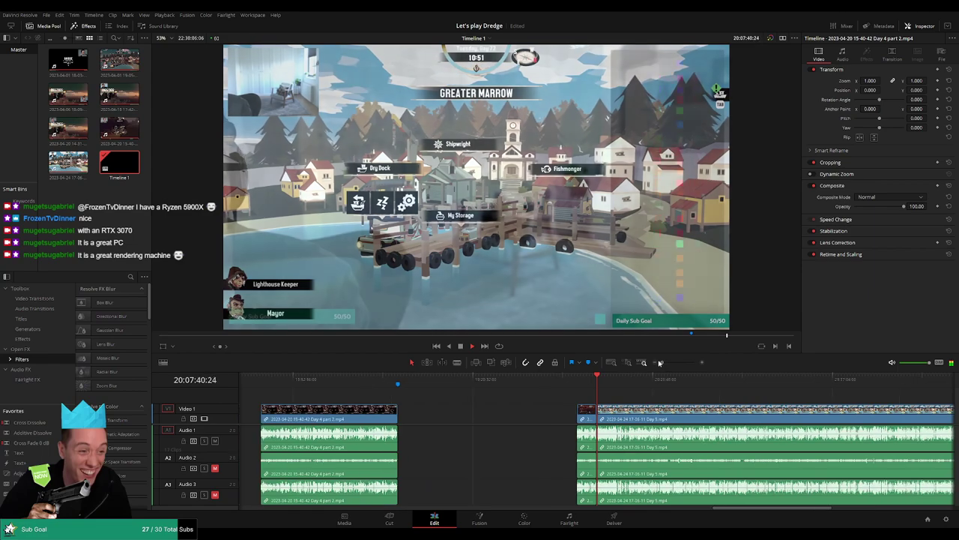
pyautogui.moveTo(664, 402); pyautogui.dragTo(500, 394)
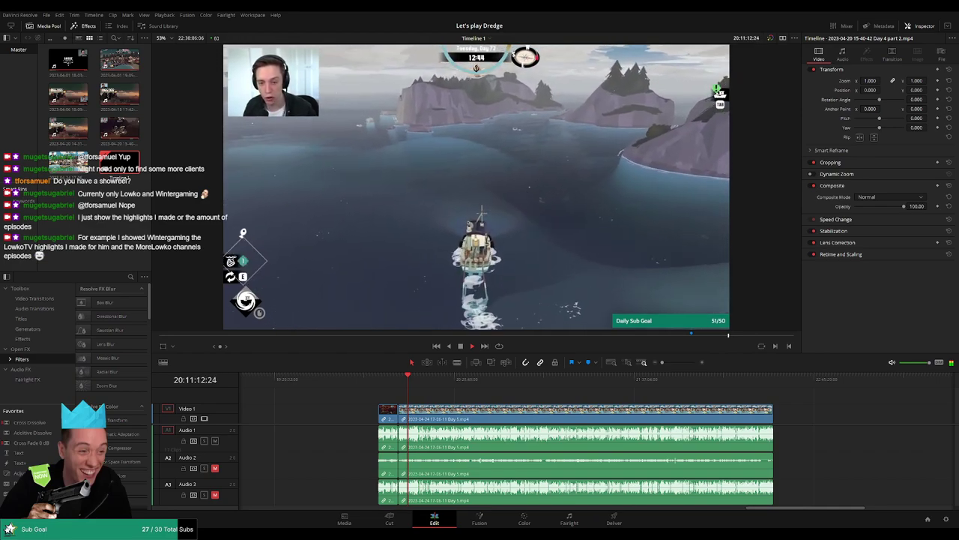
pyautogui.hscroll(1, 439, 397)
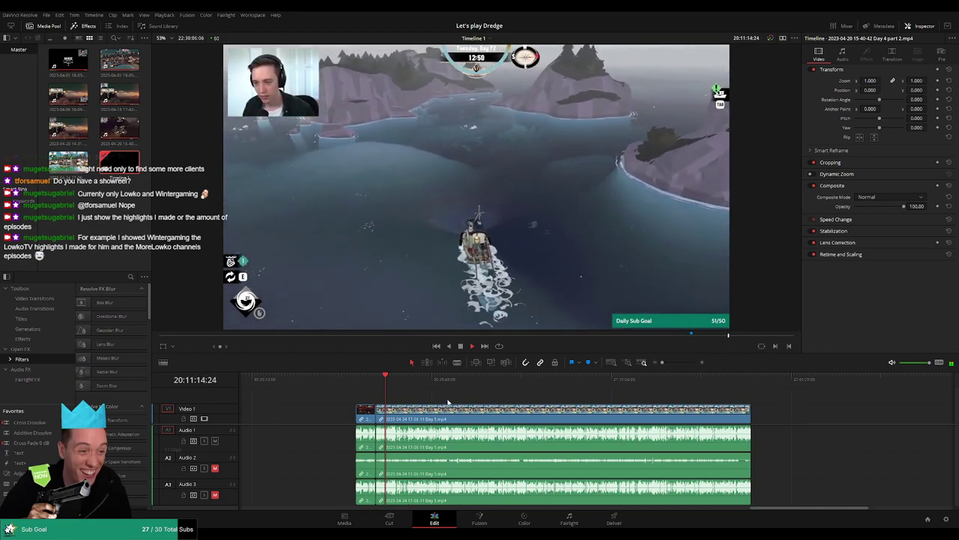
pyautogui.hscroll(2, 445, 400)
pyautogui.moveTo(334, 384); pyautogui.dragTo(395, 382)
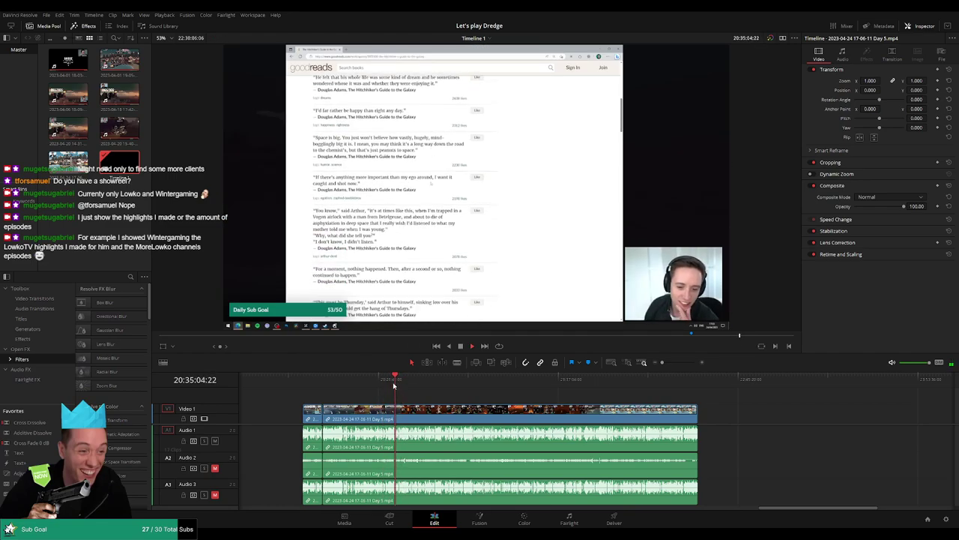
pyautogui.click(394, 383)
pyautogui.moveTo(395, 384); pyautogui.dragTo(441, 387)
pyautogui.press('space')
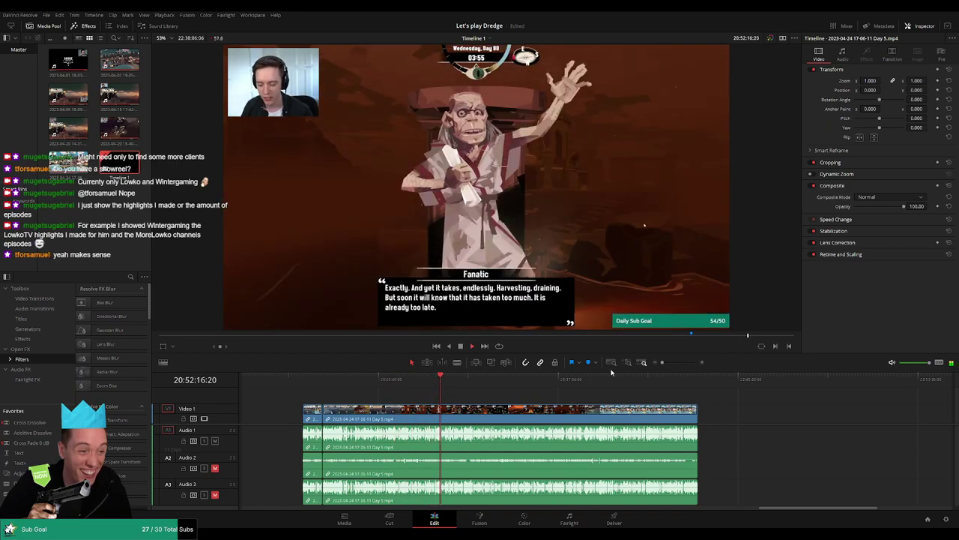
# Split the Day 5 recording at 20:52:00:00, in the pause during the Fanatic's flesh question
pyautogui.moveTo(669, 367)
pyautogui.mouseDown()
pyautogui.moveTo(684, 364)
pyautogui.moveTo(675, 365)
pyautogui.mouseUp()
pyautogui.click(449, 382)
pyautogui.press('space')
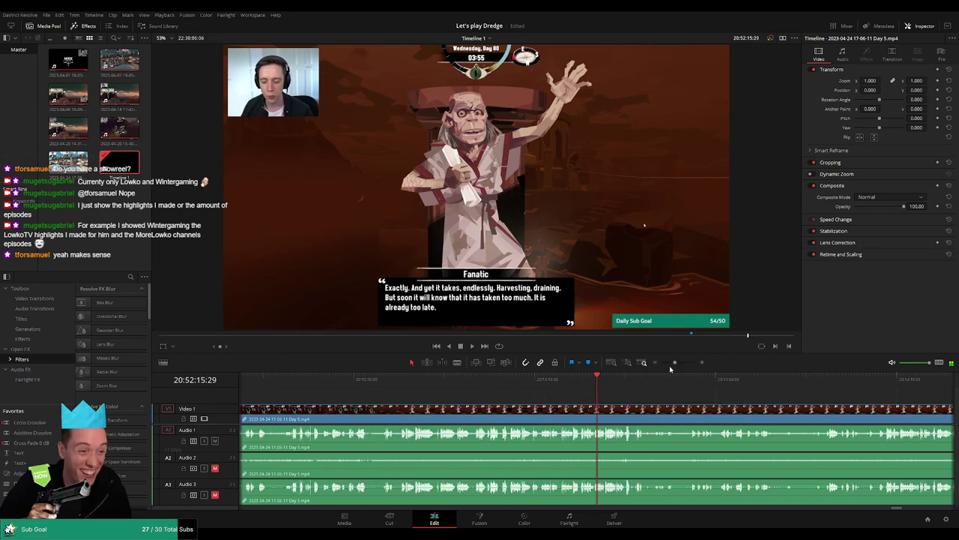
pyautogui.click(565, 383)
pyautogui.moveTo(565, 383); pyautogui.dragTo(561, 383)
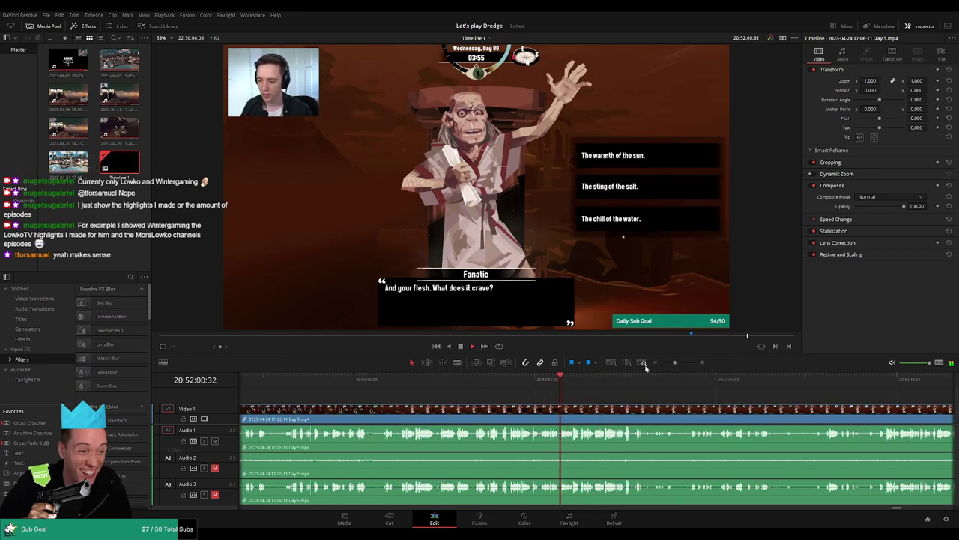
pyautogui.moveTo(675, 363); pyautogui.dragTo(684, 363)
pyautogui.click(518, 379)
pyautogui.press('space')
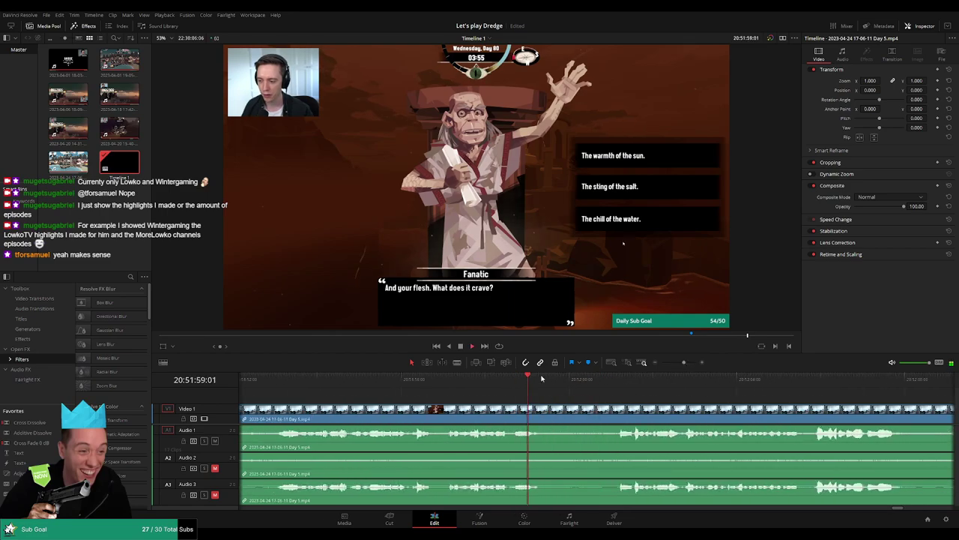
pyautogui.click(609, 382)
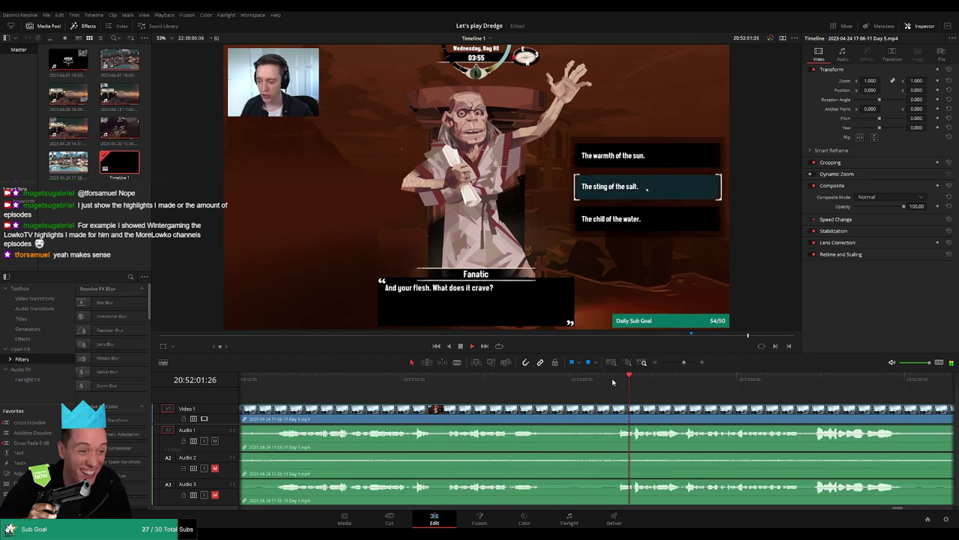
pyautogui.click(620, 382)
pyautogui.moveTo(621, 382); pyautogui.dragTo(570, 384)
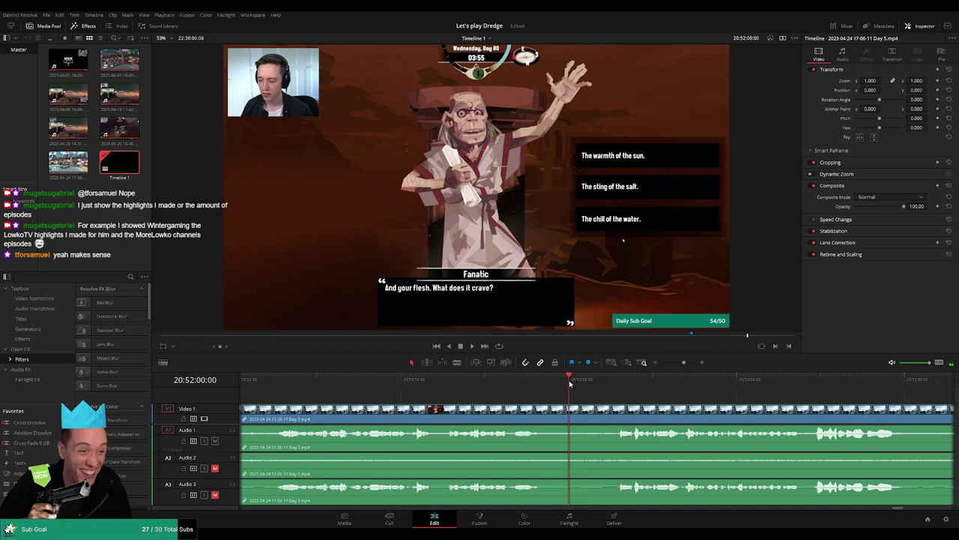
pyautogui.hotkey('ctrl', '=')
pyautogui.press('b')
# Add fade-ins of about one second to the video and all three audio tracks of the piece after the 20:52:00:00 cut
pyautogui.click(599, 410)
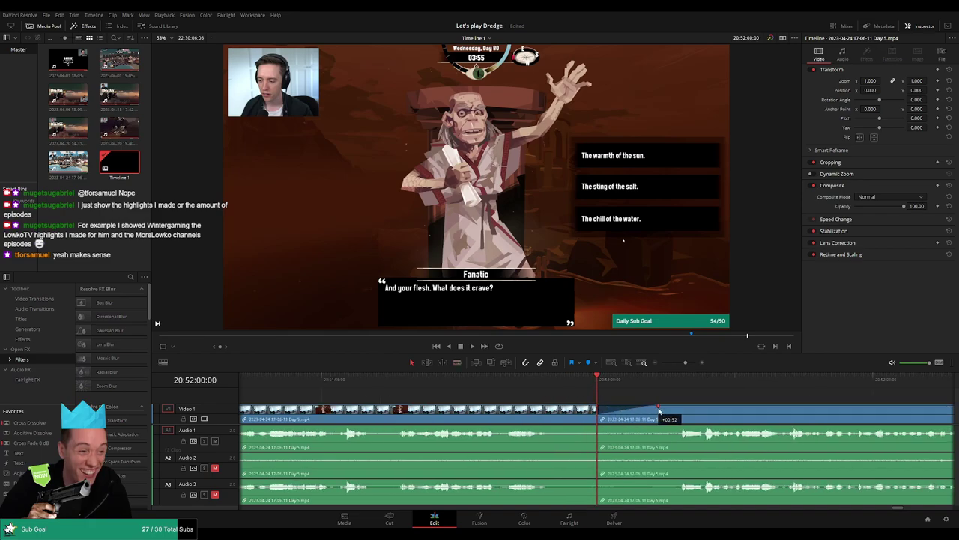
pyautogui.moveTo(599, 425); pyautogui.dragTo(667, 425)
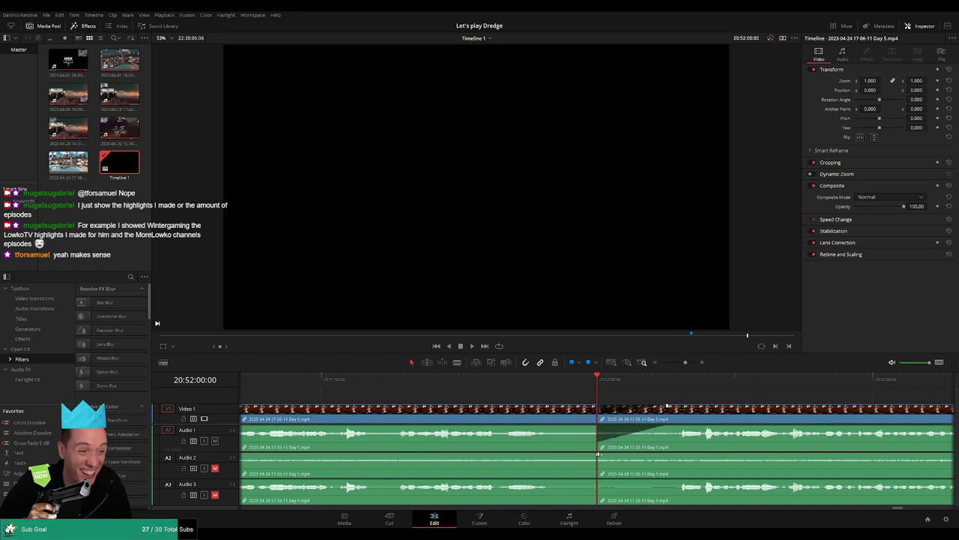
pyautogui.moveTo(598, 454); pyautogui.dragTo(668, 453)
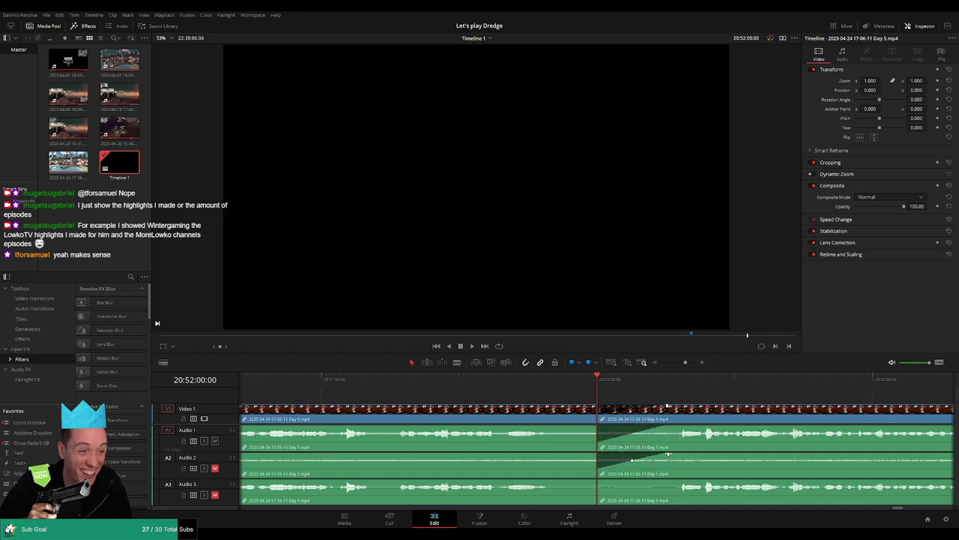
pyautogui.moveTo(598, 479); pyautogui.dragTo(667, 481)
# Add fade-outs of about one second to the video and all three audio tracks of the piece ending at 20:52:00:00
pyautogui.moveTo(597, 409); pyautogui.dragTo(529, 411)
pyautogui.moveTo(594, 427); pyautogui.dragTo(527, 428)
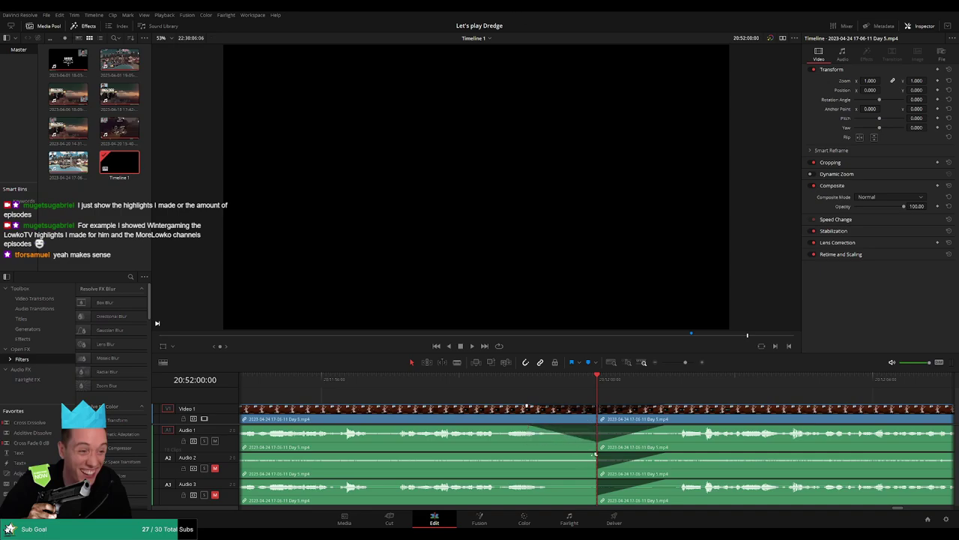
pyautogui.moveTo(595, 454); pyautogui.dragTo(526, 454)
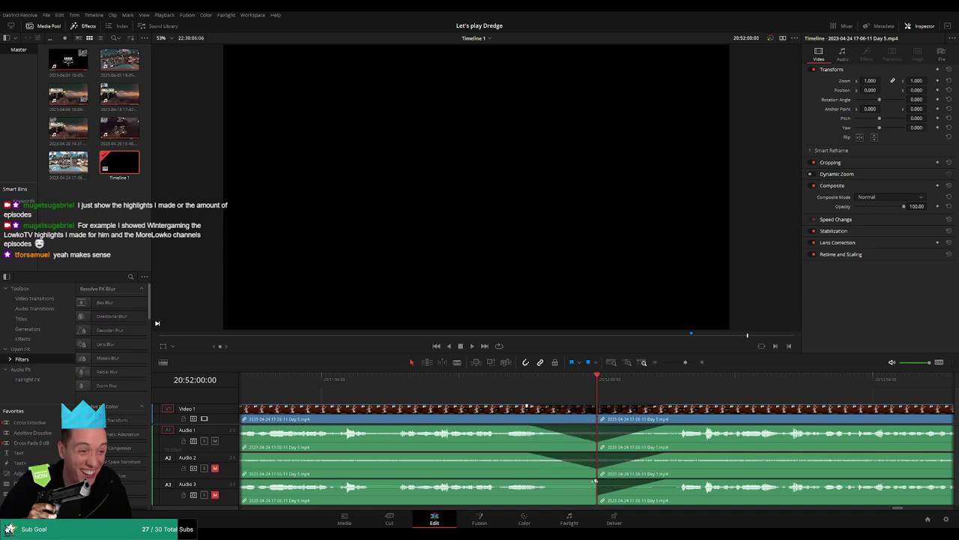
pyautogui.moveTo(595, 481); pyautogui.dragTo(526, 481)
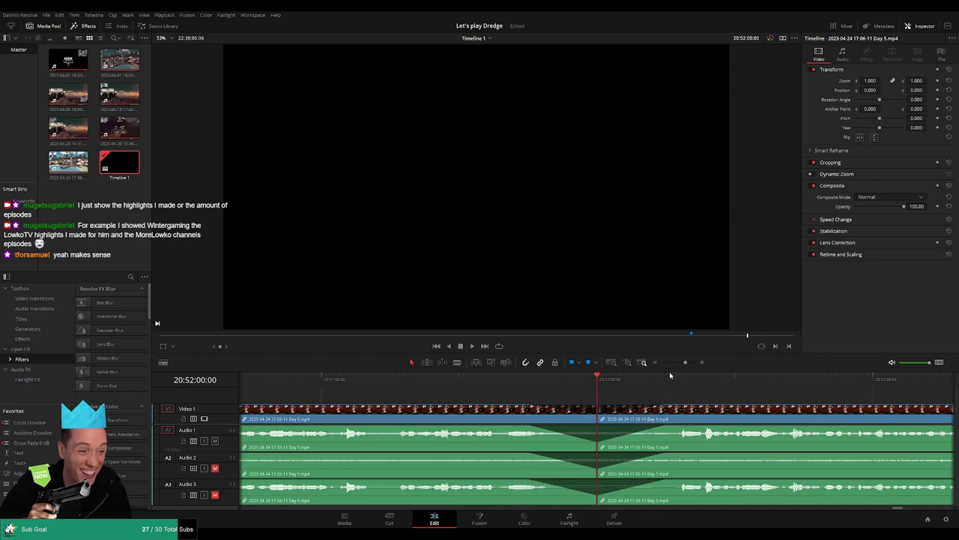
# Move the second Day 5 piece away from the finished episode so that it starts at 22:00:00:00
pyautogui.moveTo(685, 362); pyautogui.dragTo(662, 363)
pyautogui.hscroll(2, 670, 407)
pyautogui.click(347, 383)
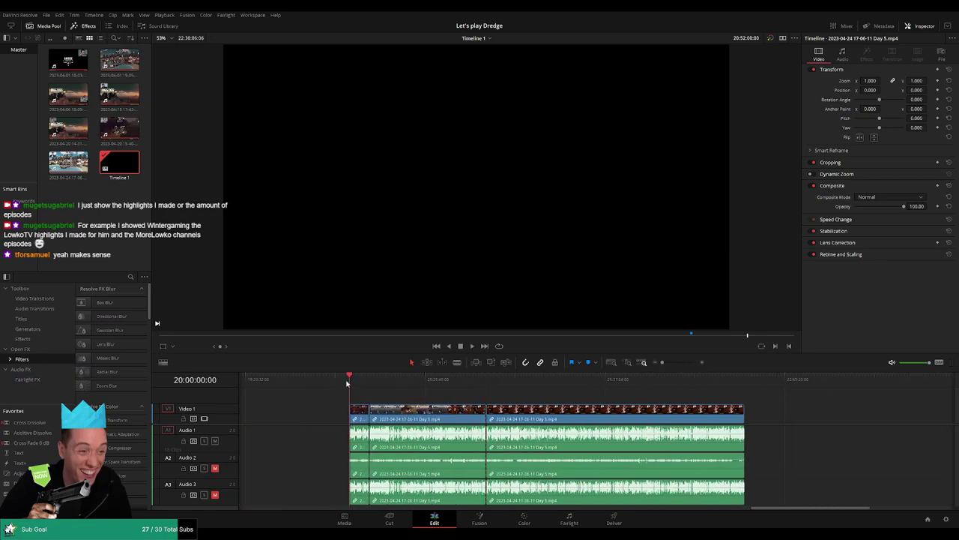
pyautogui.click(484, 386)
pyautogui.moveTo(603, 407); pyautogui.dragTo(618, 420)
pyautogui.click(379, 402)
pyautogui.moveTo(269, 385); pyautogui.dragTo(443, 400)
pyautogui.scroll(5, 486, 406)
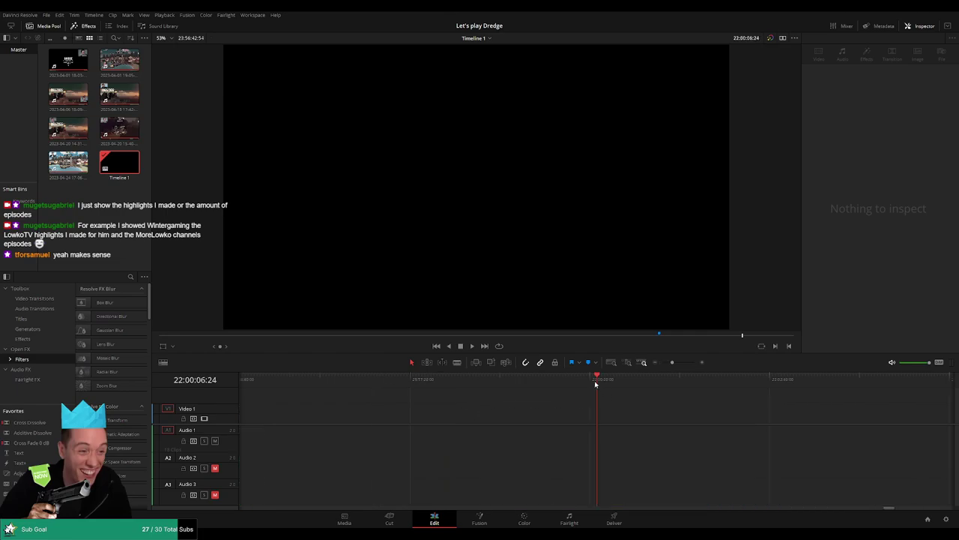
pyautogui.moveTo(596, 384); pyautogui.dragTo(589, 385)
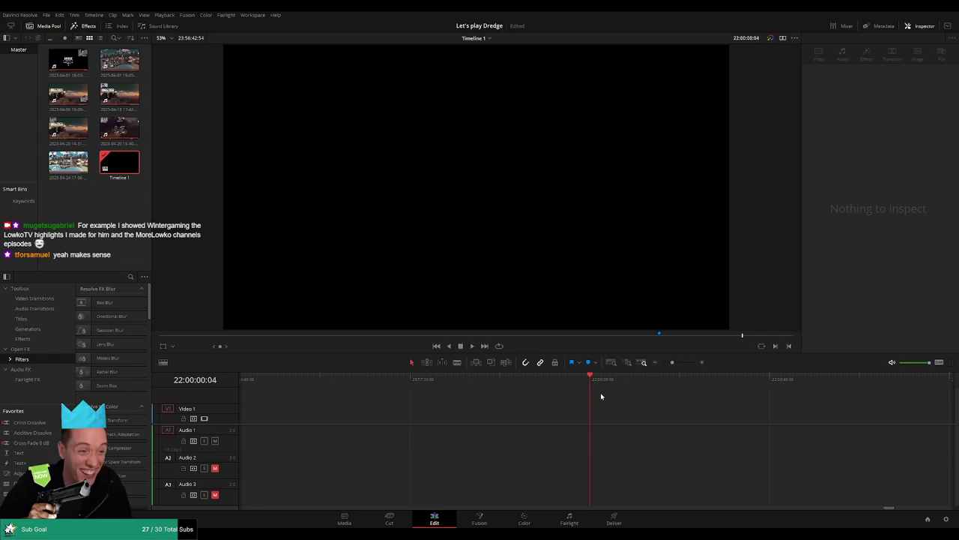
pyautogui.moveTo(671, 365); pyautogui.dragTo(649, 365)
pyautogui.moveTo(675, 411); pyautogui.dragTo(443, 397)
pyautogui.click(664, 399)
# Play the moved Day 5 piece from its beginning at 22:00:00:00 through about 22:04:15
pyautogui.press('space')
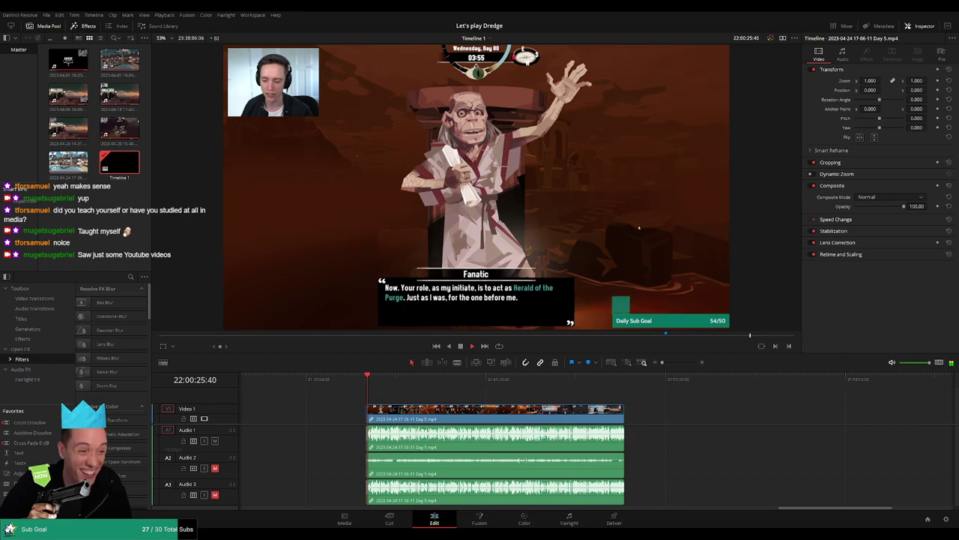
pyautogui.hscroll(1, 374, 400)
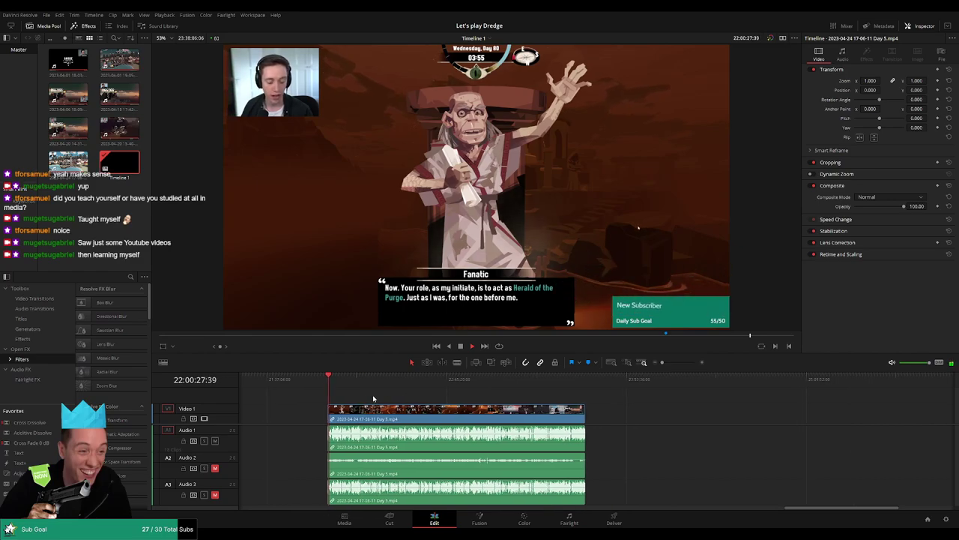
pyautogui.moveTo(280, 426); pyautogui.dragTo(280, 421)
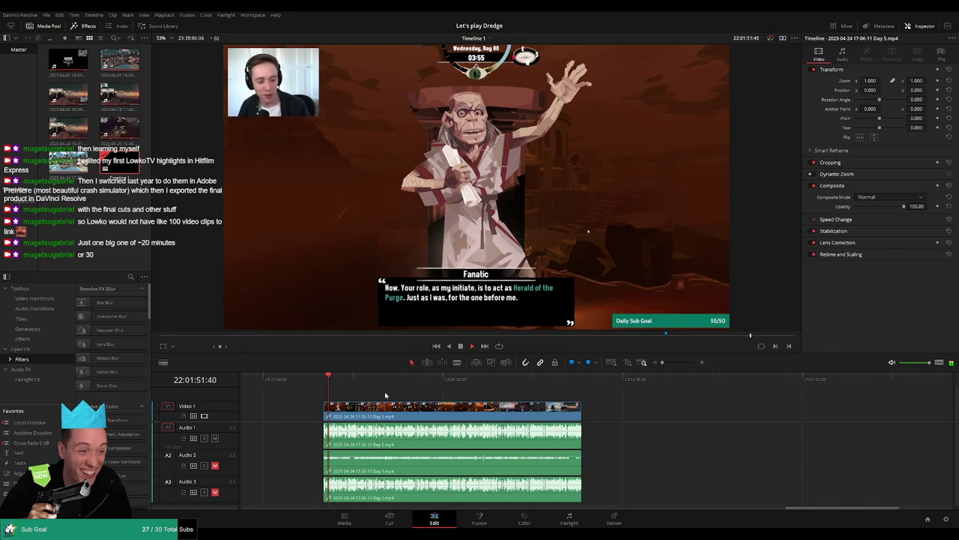
pyautogui.hscroll(3, 384, 391)
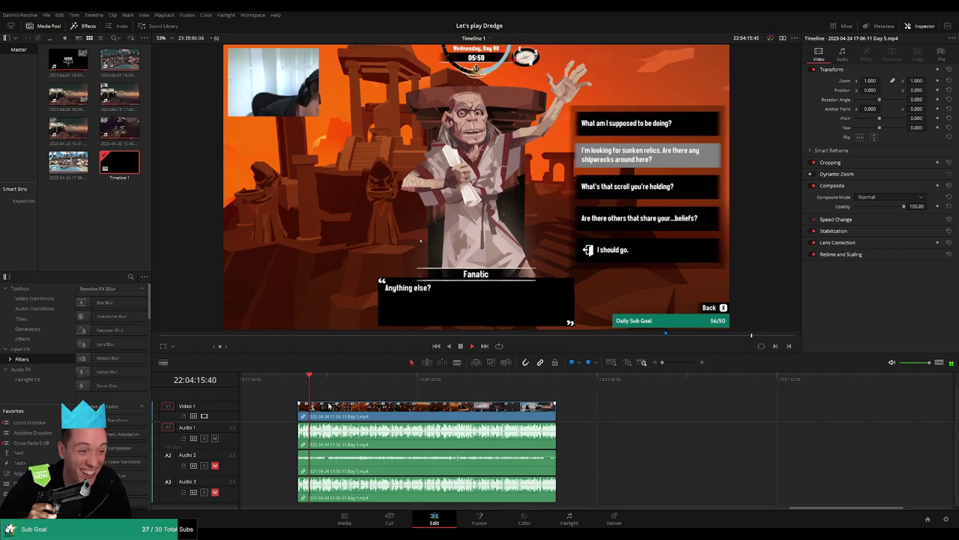
# Skim the Day 5 piece starting at 22:00:00:00 through about 22:51 for a natural episode break
pyautogui.moveTo(319, 384)
pyautogui.mouseDown()
pyautogui.moveTo(343, 384)
pyautogui.moveTo(327, 386)
pyautogui.mouseUp()
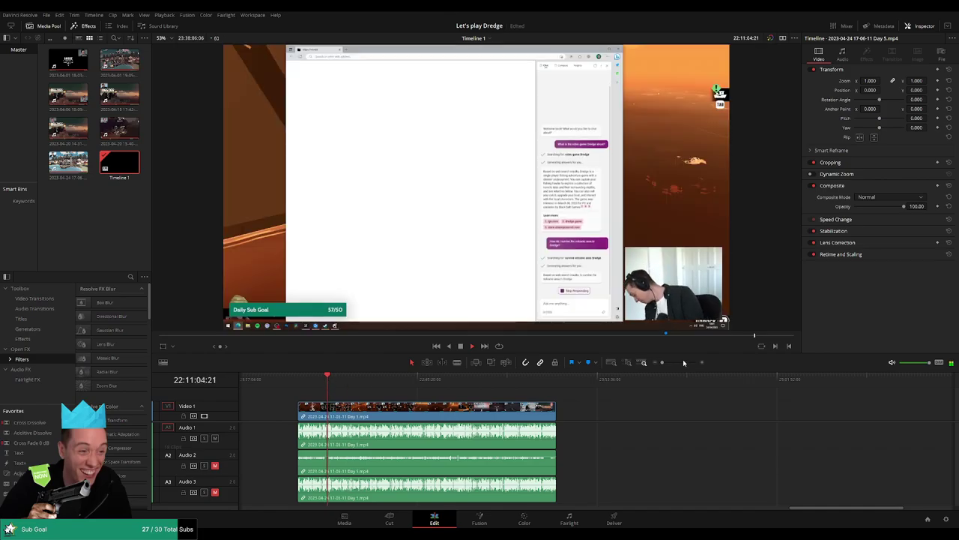
pyautogui.moveTo(663, 362); pyautogui.dragTo(672, 363)
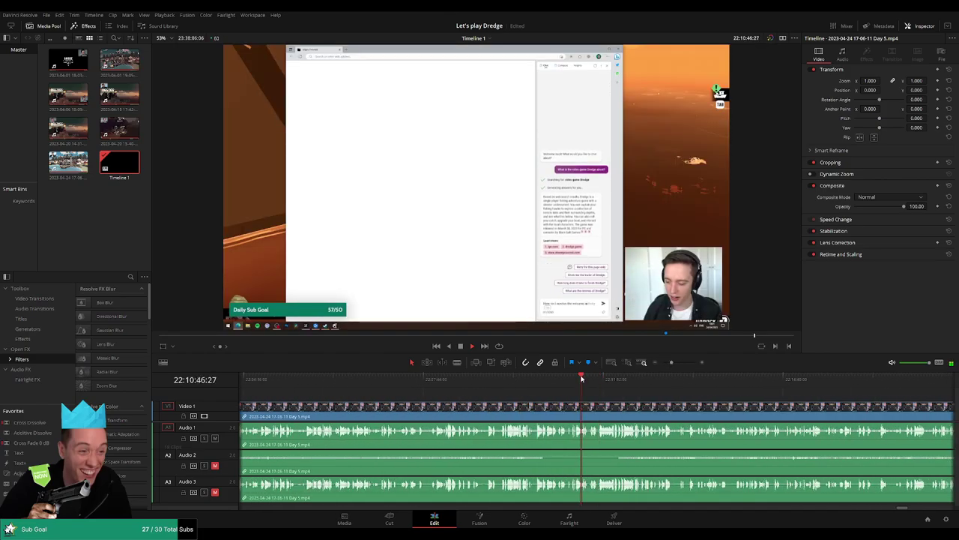
pyautogui.click(723, 379)
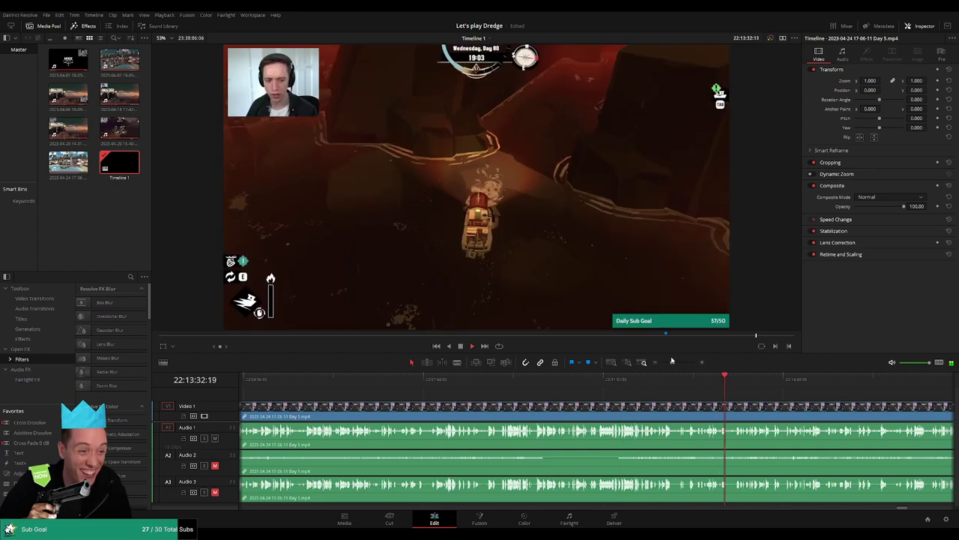
pyautogui.moveTo(671, 362)
pyautogui.mouseDown()
pyautogui.moveTo(661, 363)
pyautogui.moveTo(679, 385)
pyautogui.moveTo(701, 388)
pyautogui.moveTo(674, 363)
pyautogui.mouseUp()
pyautogui.click(633, 384)
pyautogui.press('space')
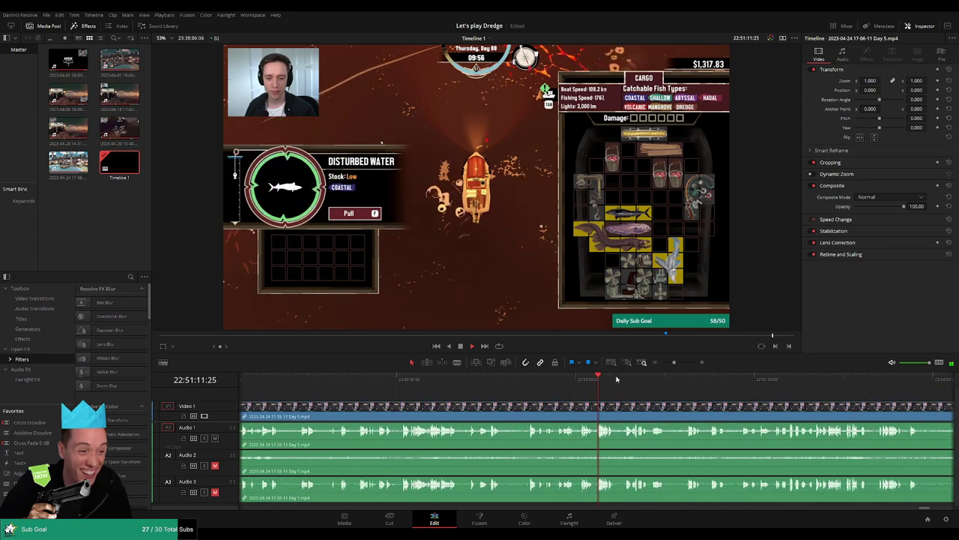
# Find the pause in the speech at the engine research screen and split the Day 5 piece there at 22:52:08:00
pyautogui.moveTo(621, 380); pyautogui.dragTo(689, 381)
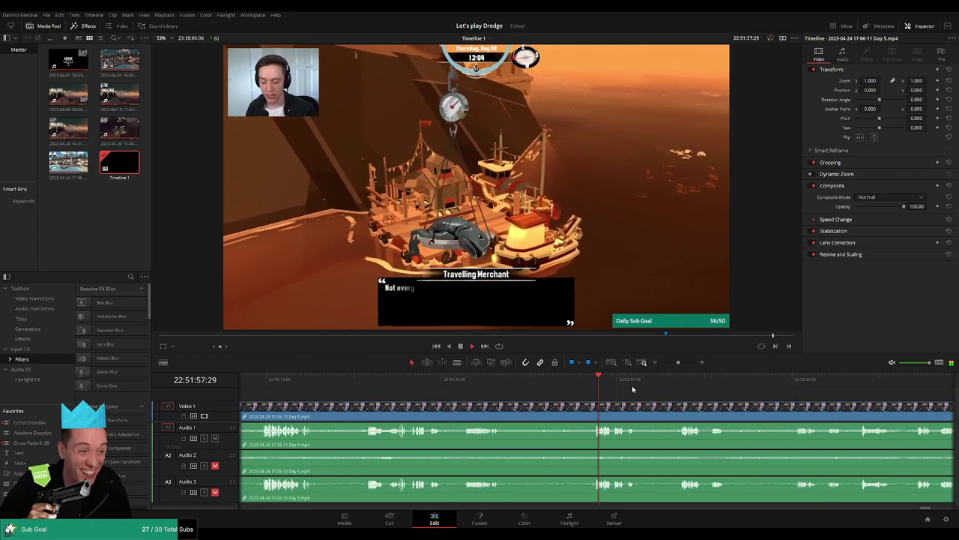
pyautogui.click(680, 379)
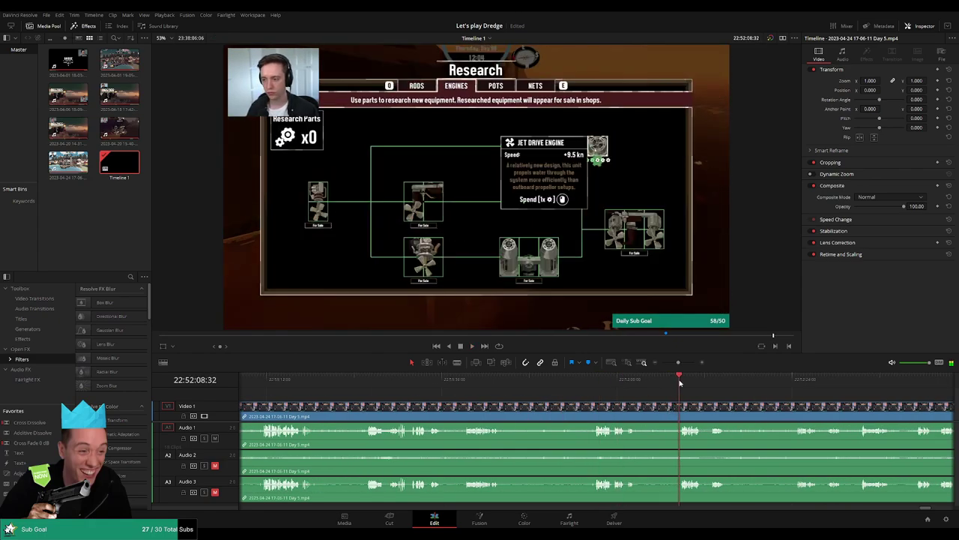
pyautogui.hotkey('ctrl', '=')
pyautogui.hotkey('ctrl', '=')
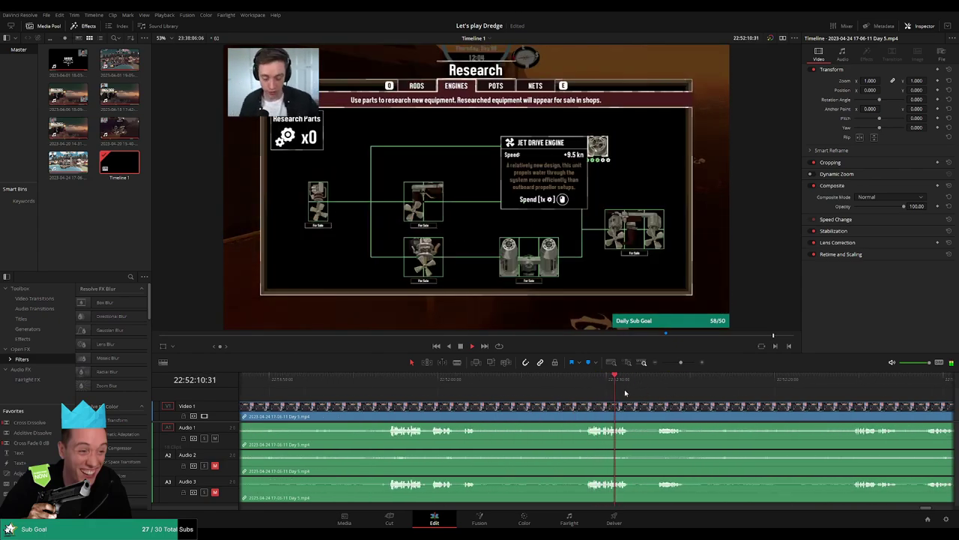
pyautogui.scroll(1, 598, 402)
pyautogui.scroll(-2, 702, 386)
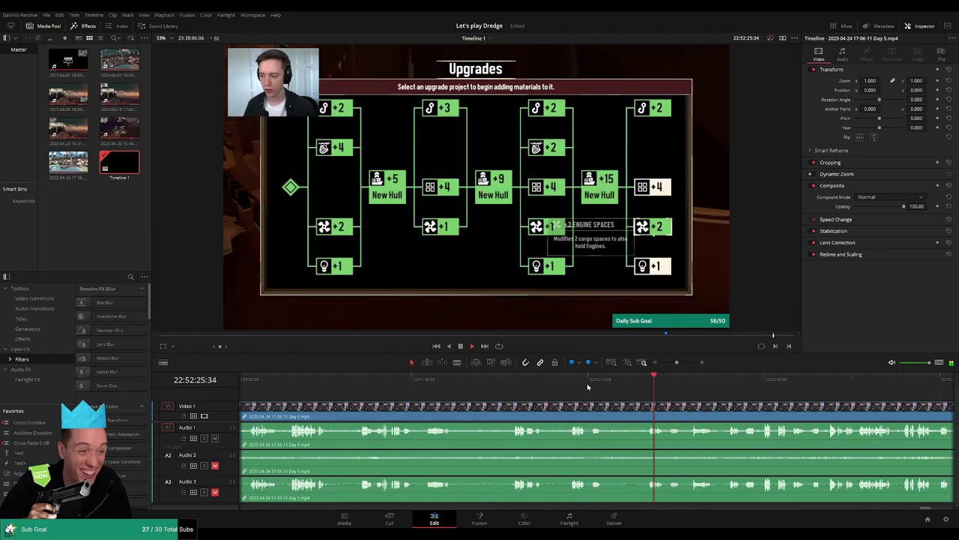
pyautogui.click(565, 379)
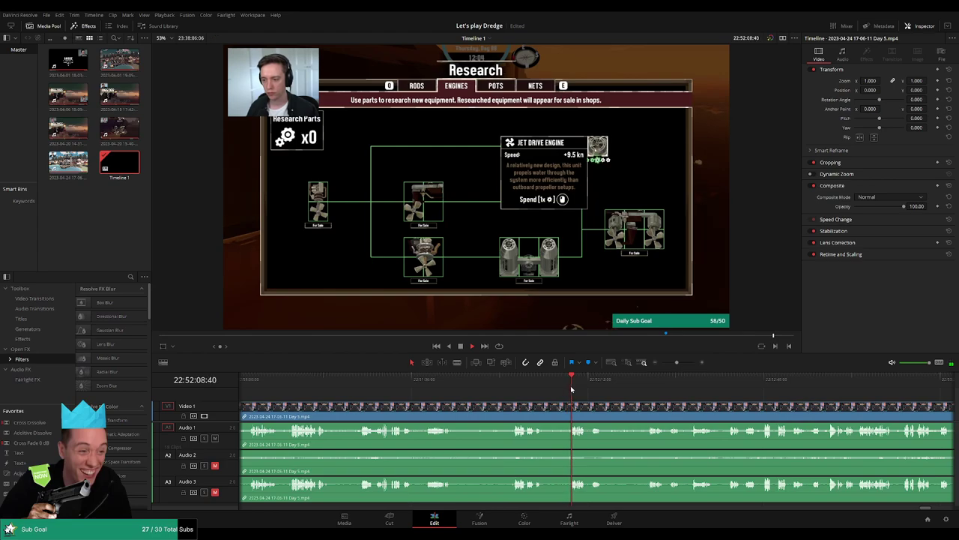
pyautogui.click(684, 363)
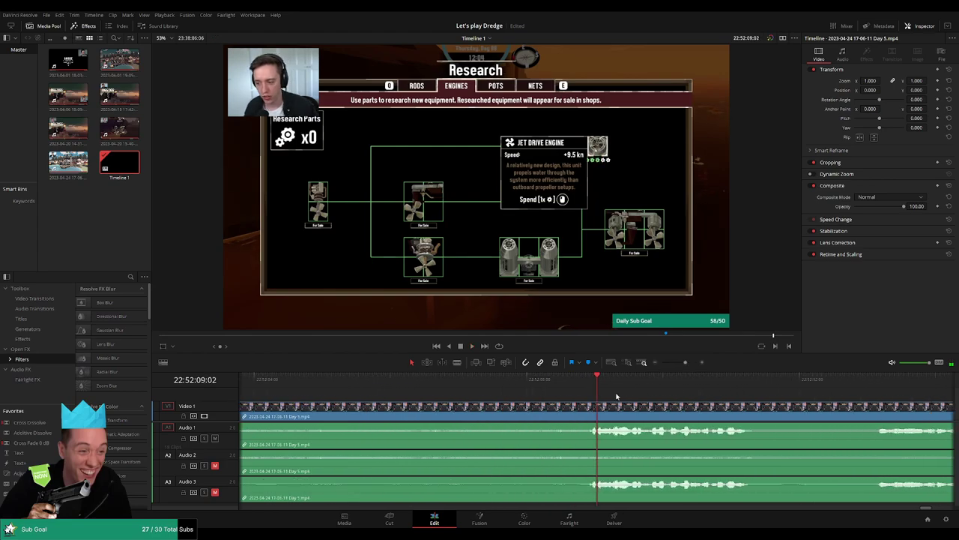
pyautogui.moveTo(589, 385); pyautogui.dragTo(585, 385)
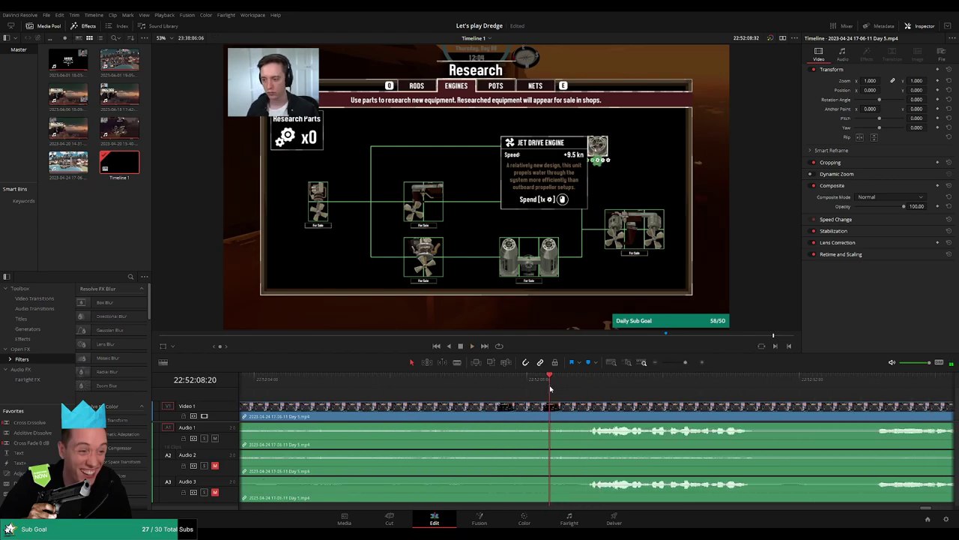
pyautogui.hotkey('ctrl', 'b')
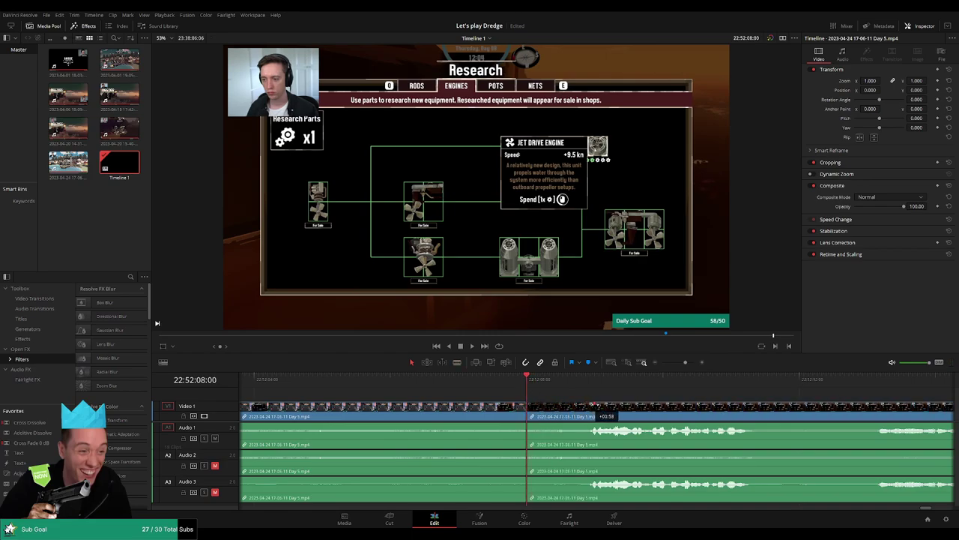
# Add fades of about one second to the video and all three audio tracks on both sides of the 22:52:08:00 cut and preview them
pyautogui.moveTo(593, 405); pyautogui.dragTo(595, 405)
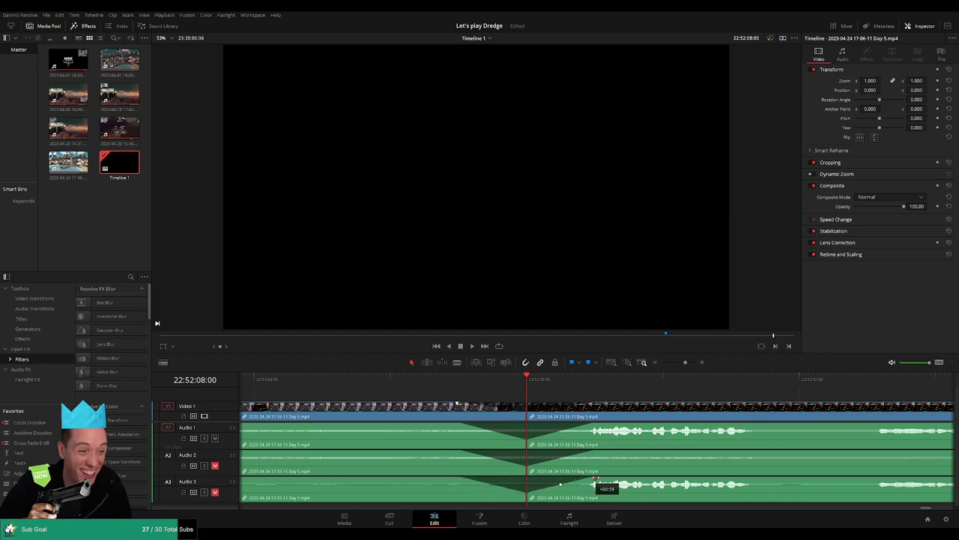
pyautogui.press('space')
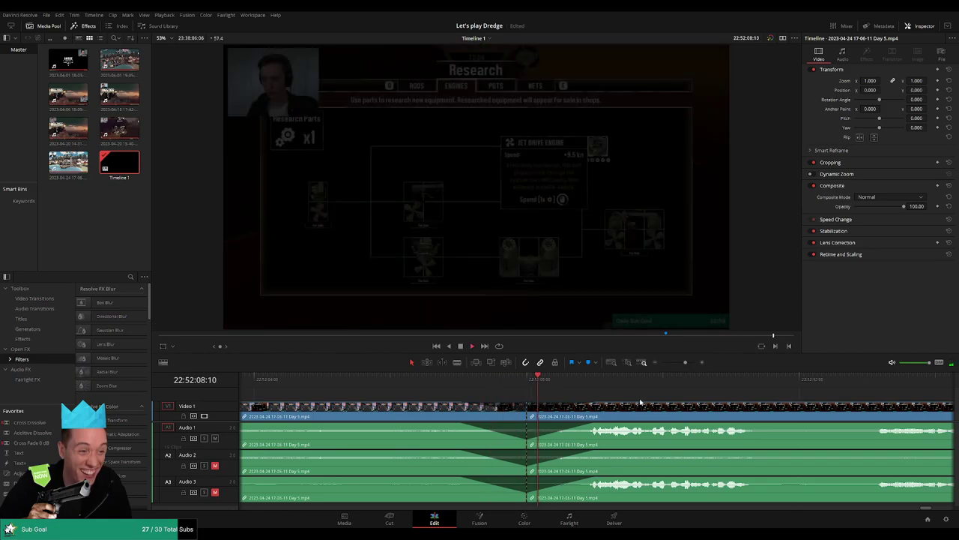
pyautogui.moveTo(686, 363); pyautogui.dragTo(653, 366)
pyautogui.press('space')
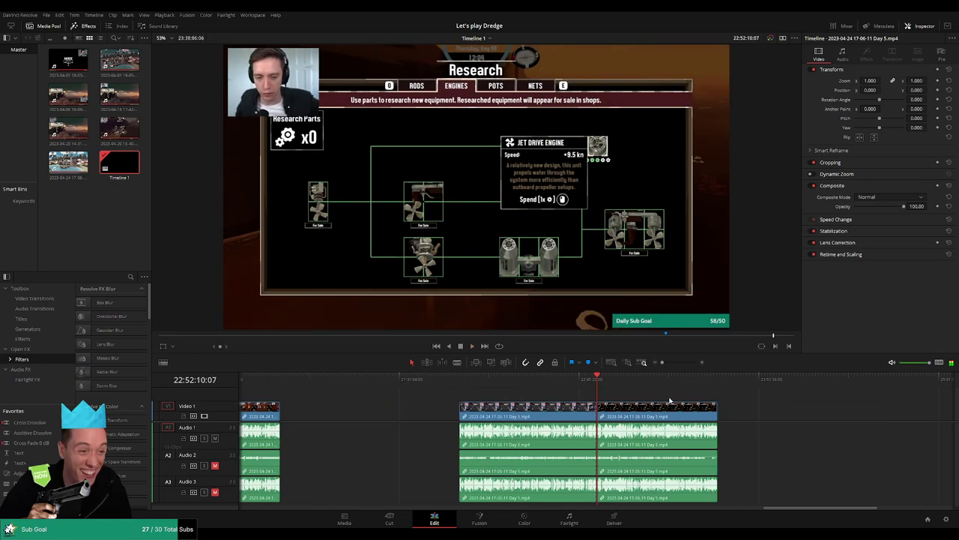
# Move the Day 5 piece after the 22:52:08:00 cut away from the finished episode so that it starts at 24:00:00:00
pyautogui.hscroll(2, 411, 397)
pyautogui.click(342, 385)
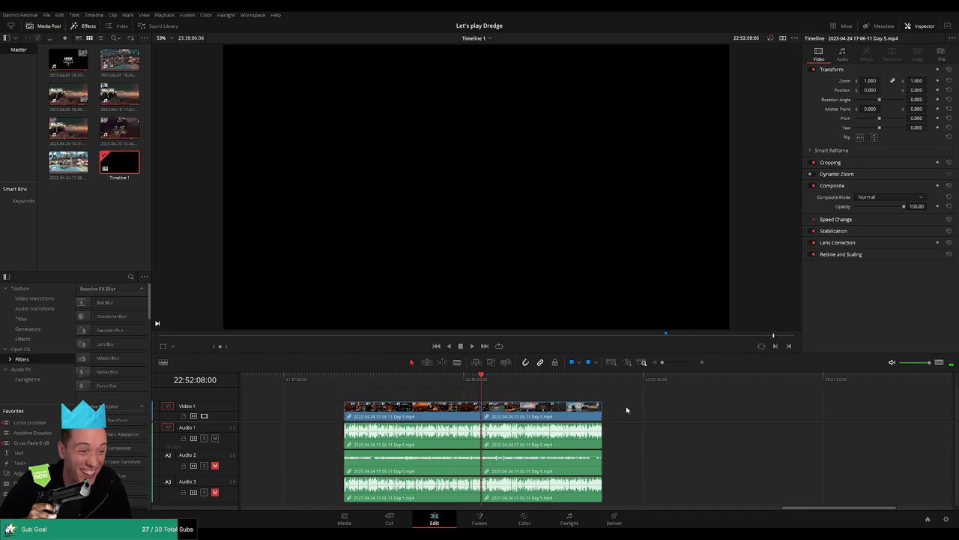
pyautogui.hscroll(3, 628, 410)
pyautogui.moveTo(366, 416); pyautogui.dragTo(644, 417)
pyautogui.click(417, 408)
pyautogui.click(311, 386)
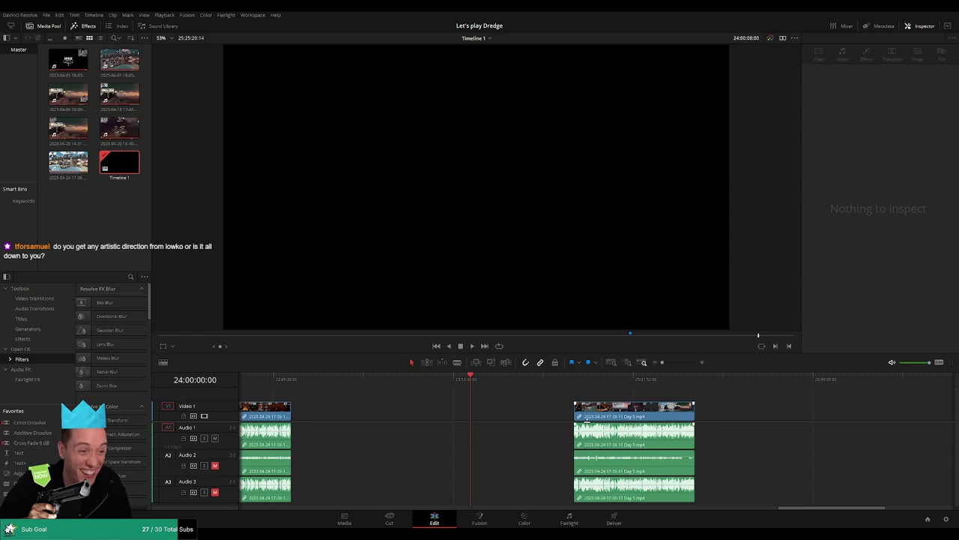
pyautogui.moveTo(636, 411); pyautogui.dragTo(532, 411)
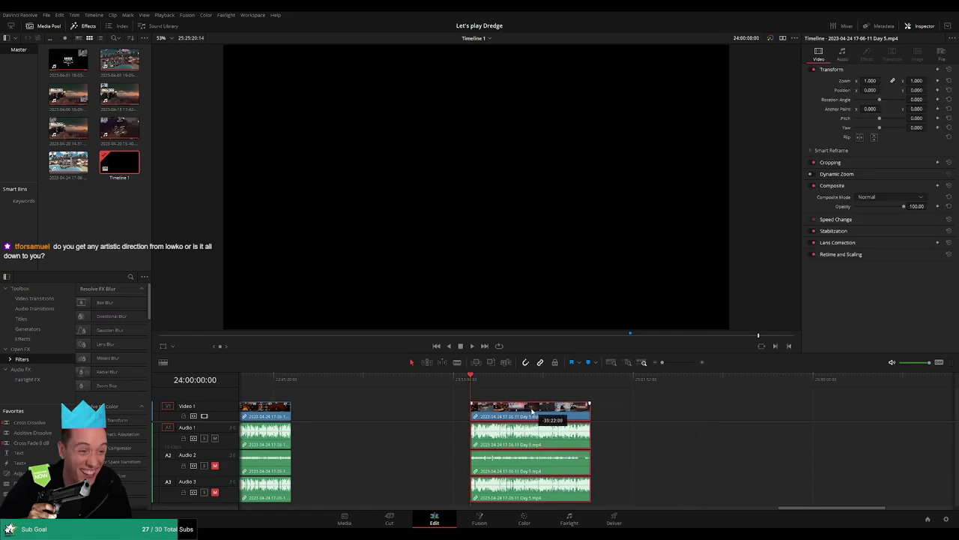
# Play the moved Day 5 piece from 24:00:00:00, and check its end and the browser video section around 24:08
pyautogui.press('space')
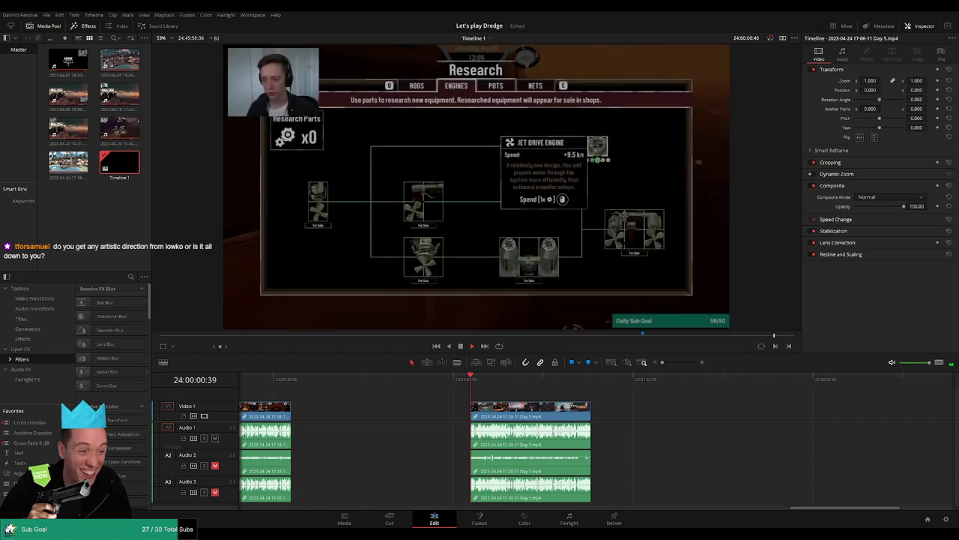
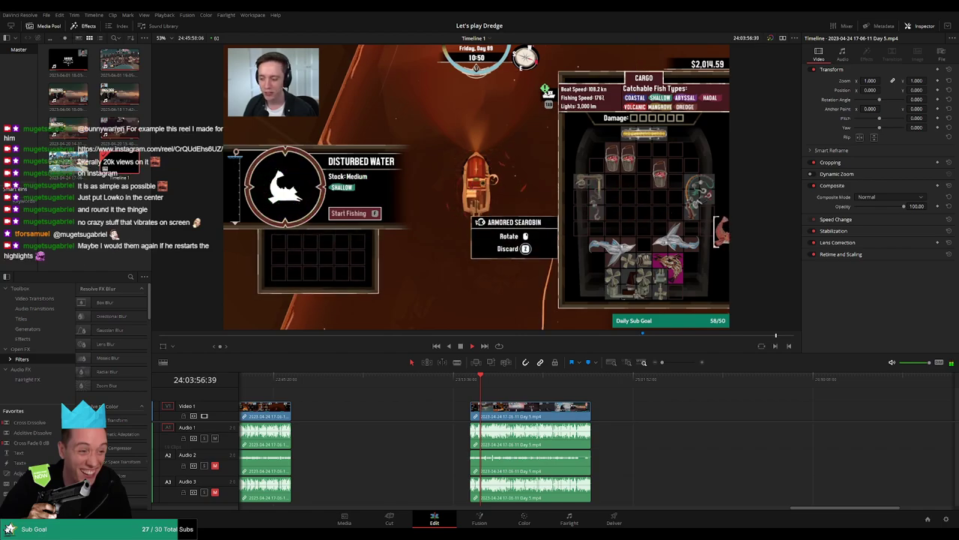
pyautogui.click(585, 383)
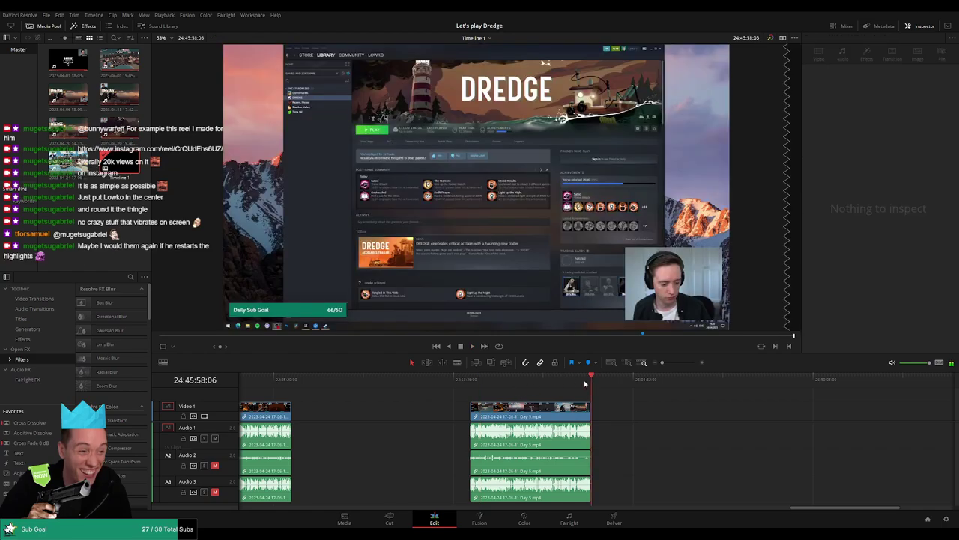
pyautogui.click(478, 383)
pyautogui.click(491, 380)
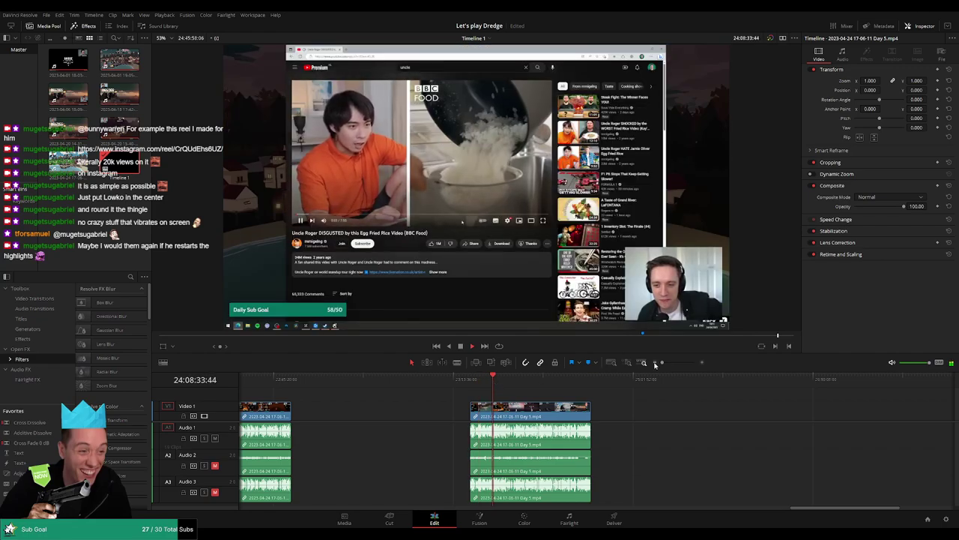
pyautogui.moveTo(663, 363); pyautogui.dragTo(676, 363)
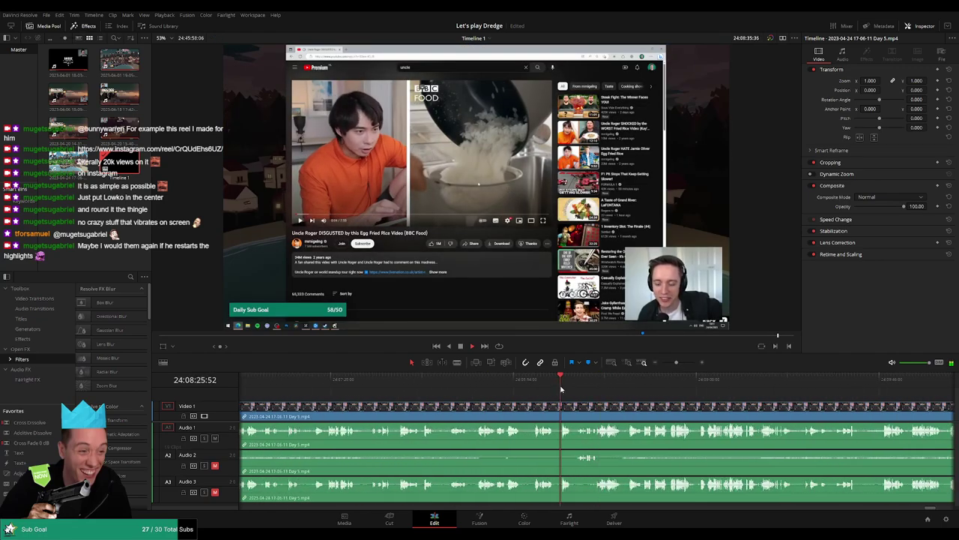
pyautogui.click(525, 388)
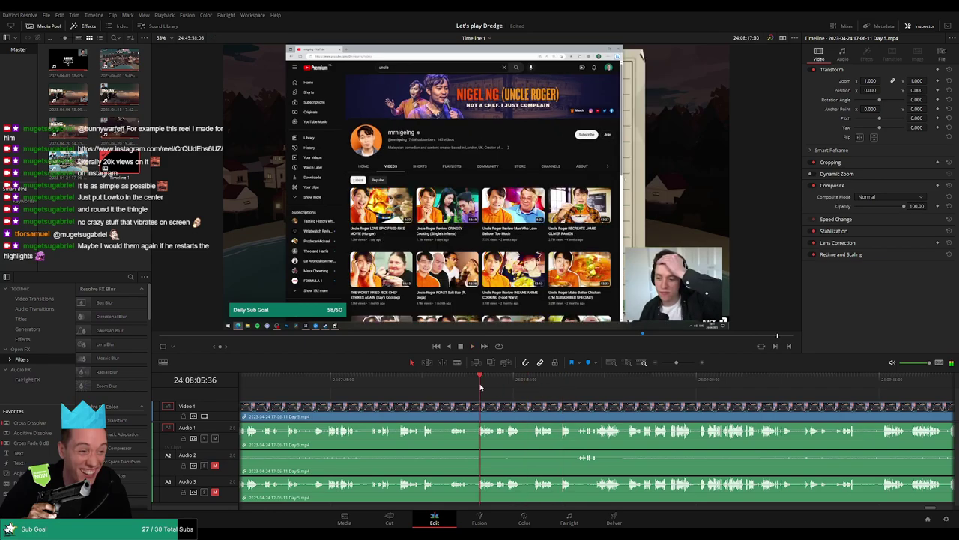
pyautogui.moveTo(483, 386); pyautogui.dragTo(533, 386)
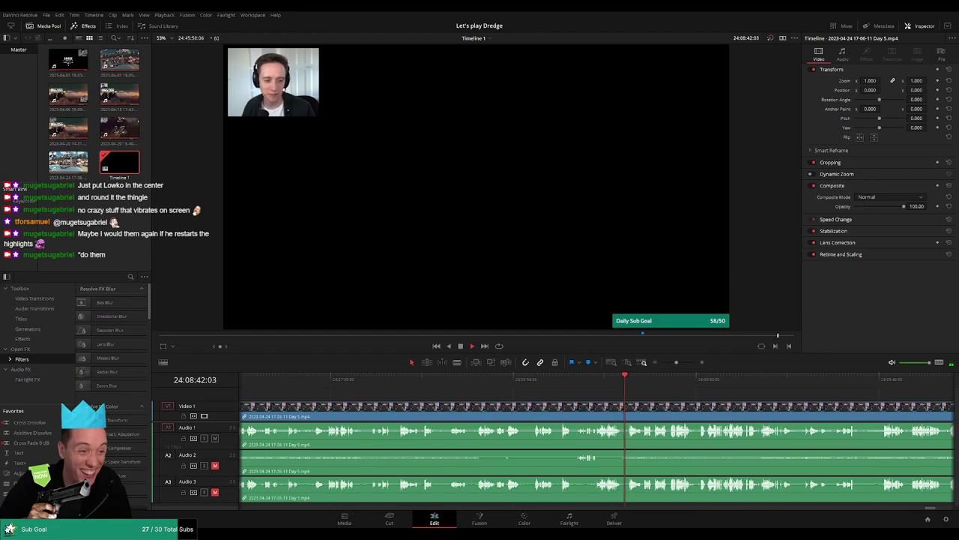
pyautogui.hscroll(3, 489, 396)
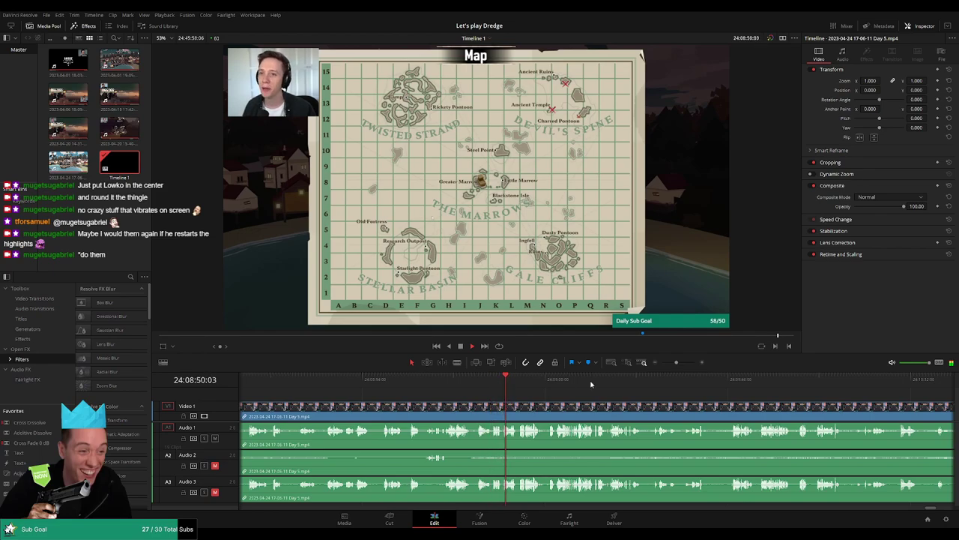
pyautogui.moveTo(677, 363); pyautogui.dragTo(663, 364)
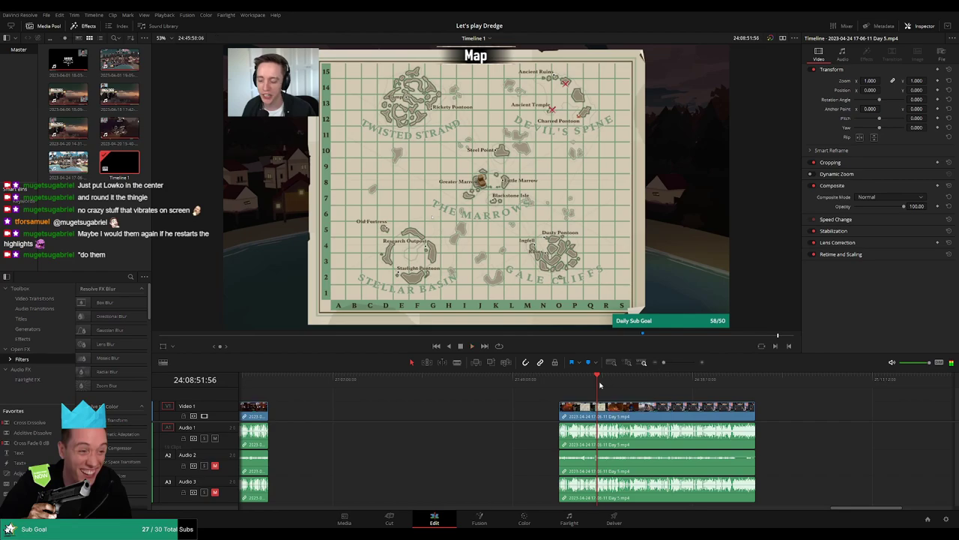
# Scrub back through the final Day 5 piece to the game's ending and play it from about 24:40:23 up to the credits
pyautogui.moveTo(600, 384); pyautogui.dragTo(744, 386)
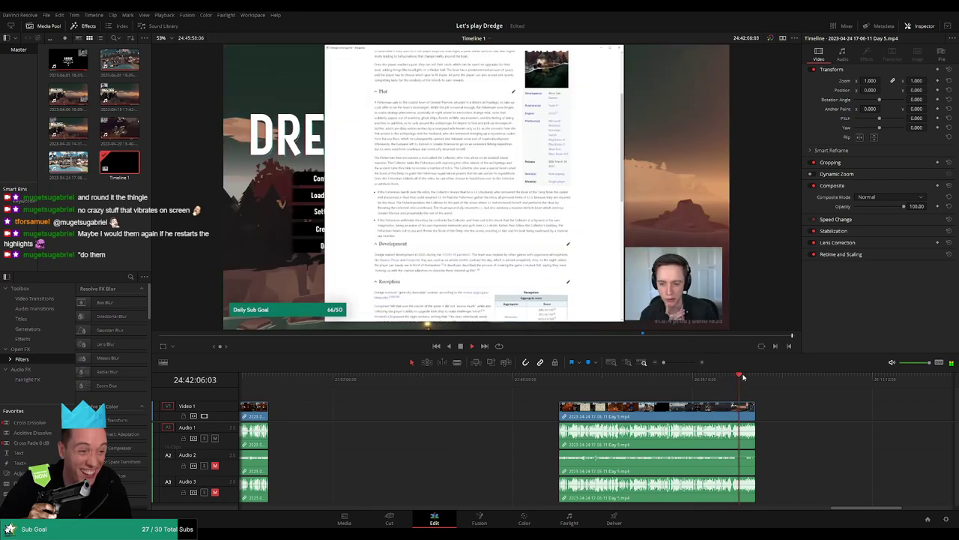
pyautogui.click(677, 363)
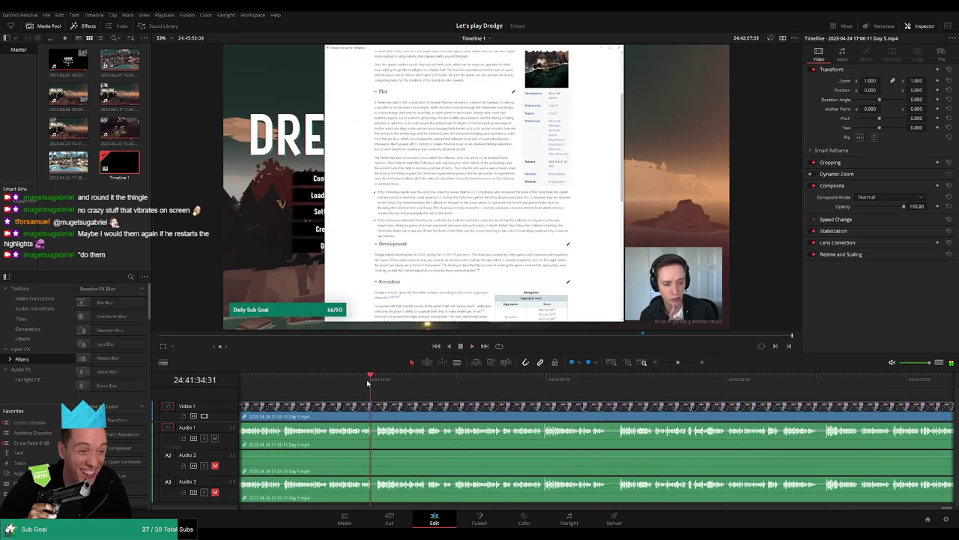
pyautogui.moveTo(368, 383); pyautogui.dragTo(359, 382)
pyautogui.hscroll(-3, 458, 396)
pyautogui.click(387, 380)
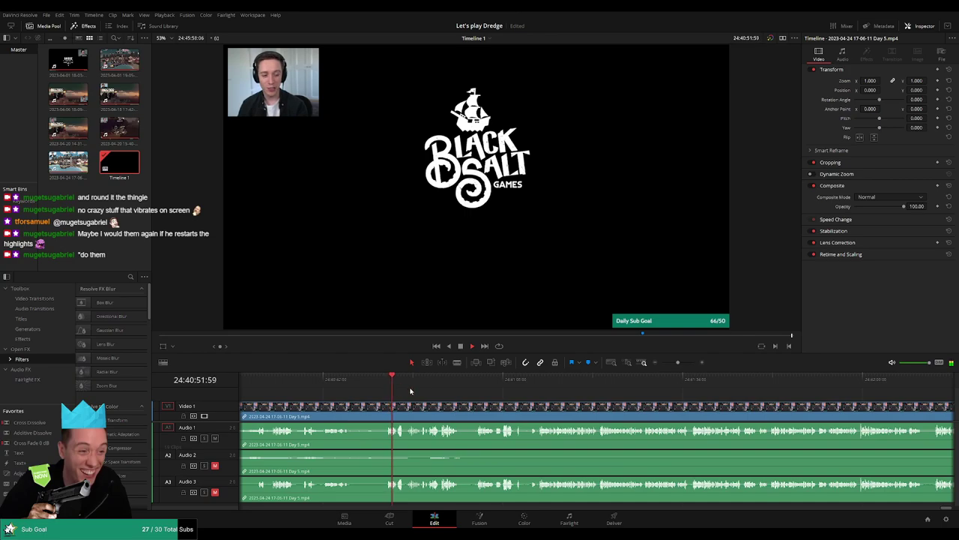
pyautogui.click(307, 380)
pyautogui.hscroll(-3, 407, 415)
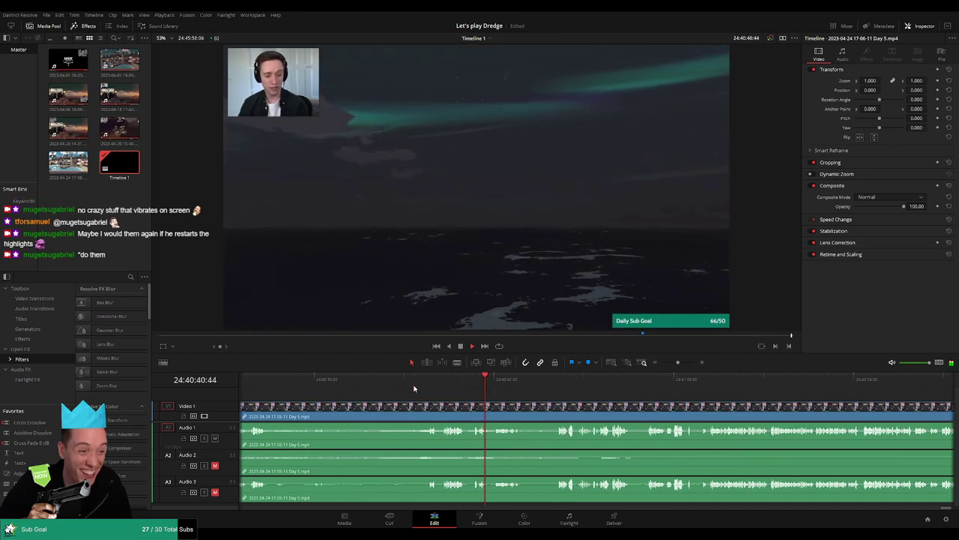
pyautogui.click(413, 388)
pyautogui.click(357, 388)
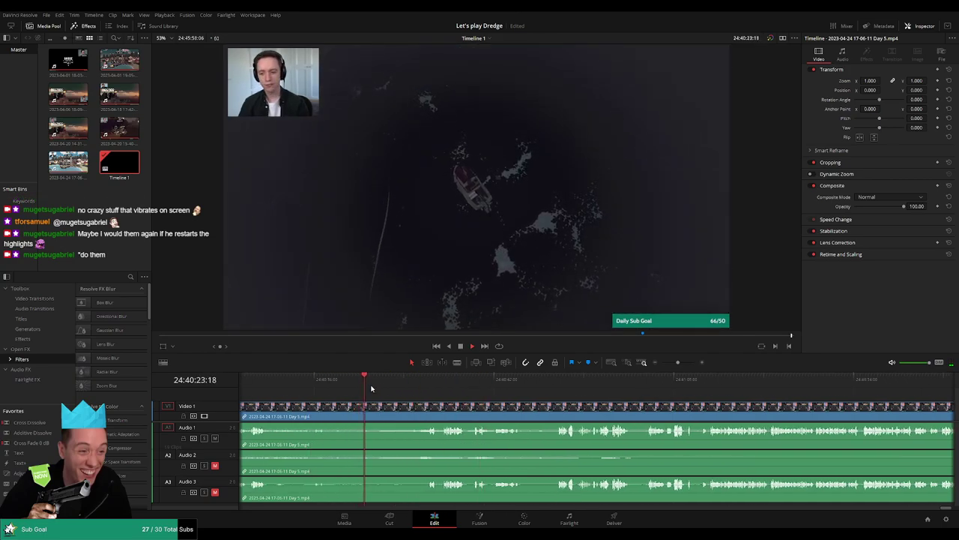
pyautogui.click(393, 388)
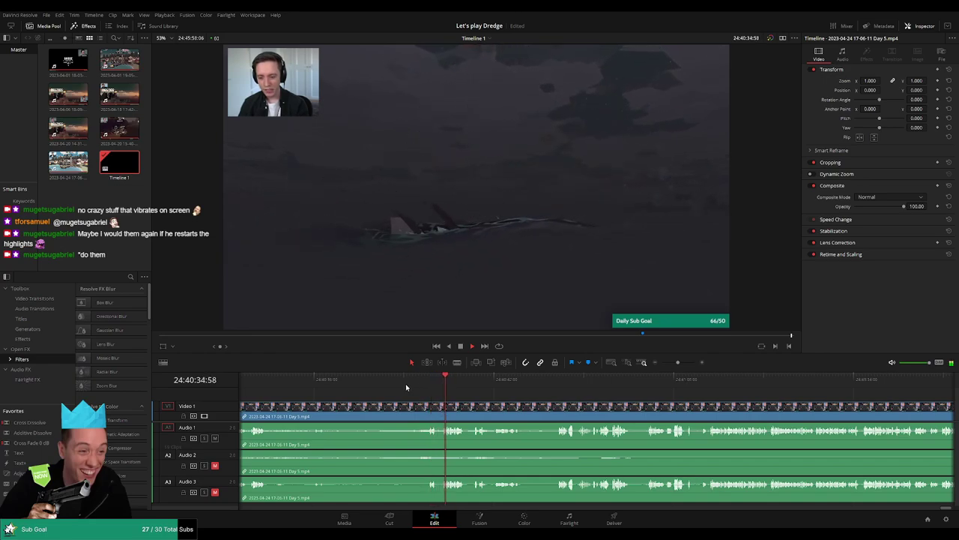
pyautogui.moveTo(530, 393); pyautogui.dragTo(472, 392)
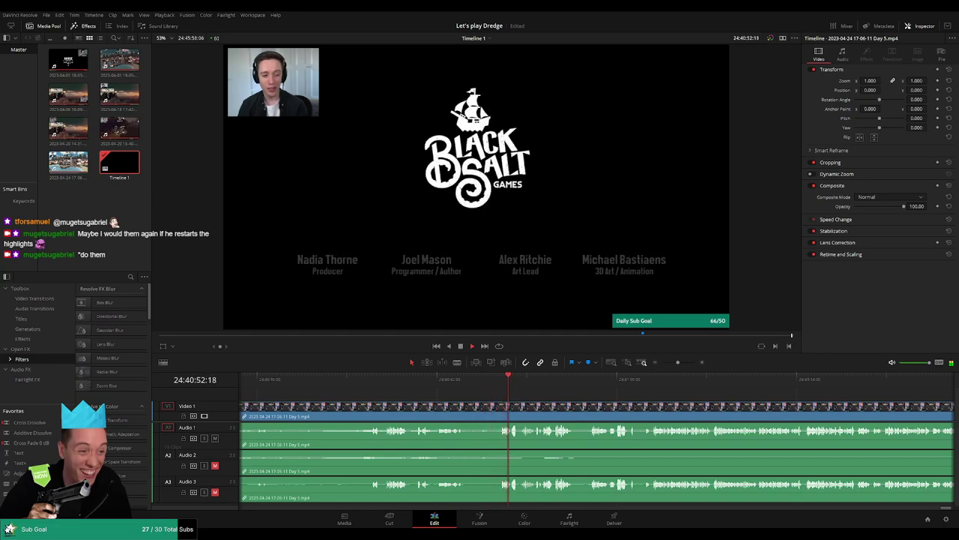
# Play on through the credits and the following Wikipedia article section, and check where the commentary goes up to about 24:42:20
pyautogui.hscroll(2, 505, 392)
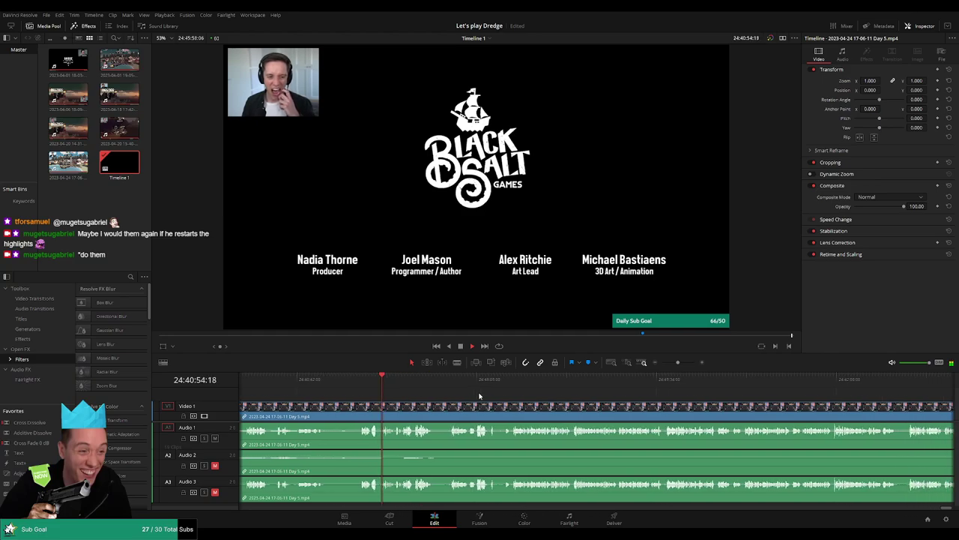
pyautogui.moveTo(678, 362)
pyautogui.mouseDown()
pyautogui.moveTo(660, 364)
pyautogui.moveTo(677, 366)
pyautogui.mouseUp()
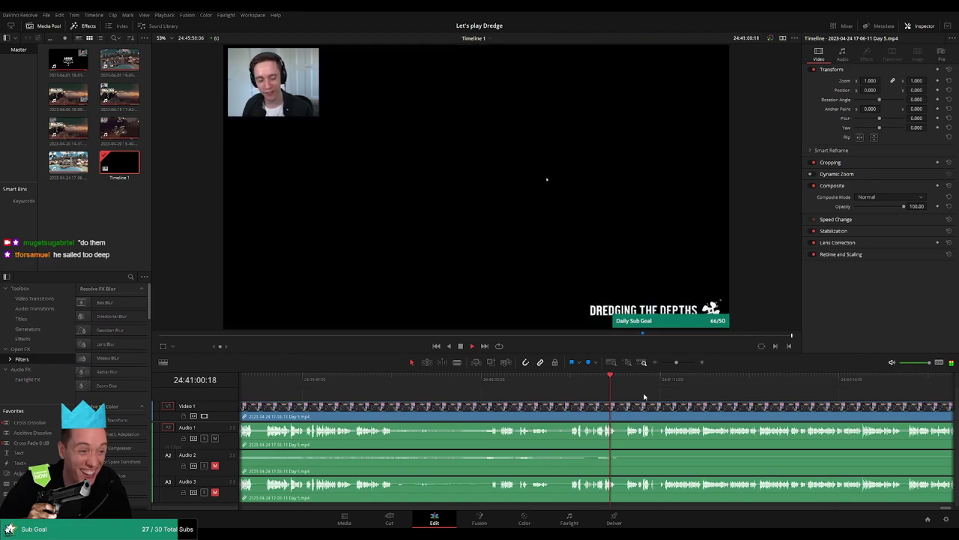
pyautogui.moveTo(645, 397); pyautogui.dragTo(499, 387)
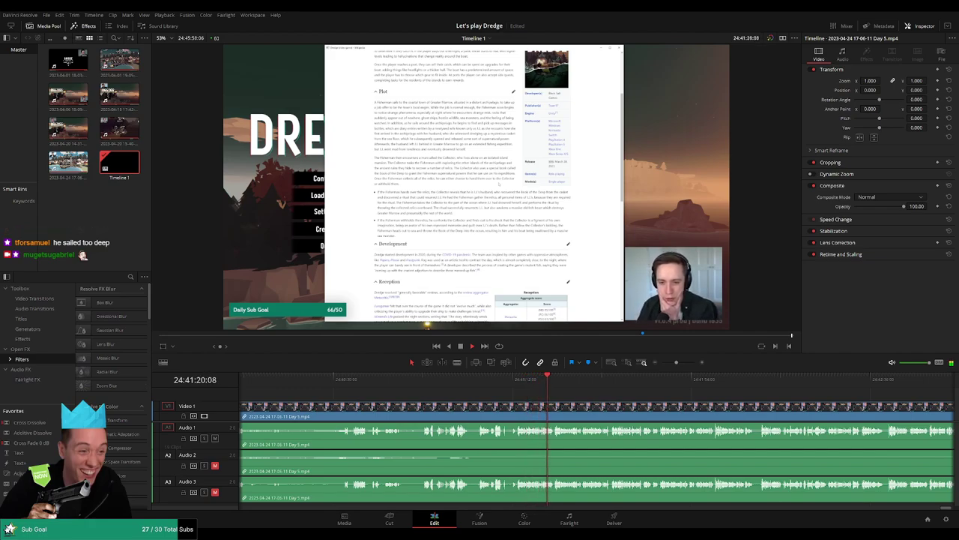
pyautogui.moveTo(565, 356); pyautogui.dragTo(566, 393)
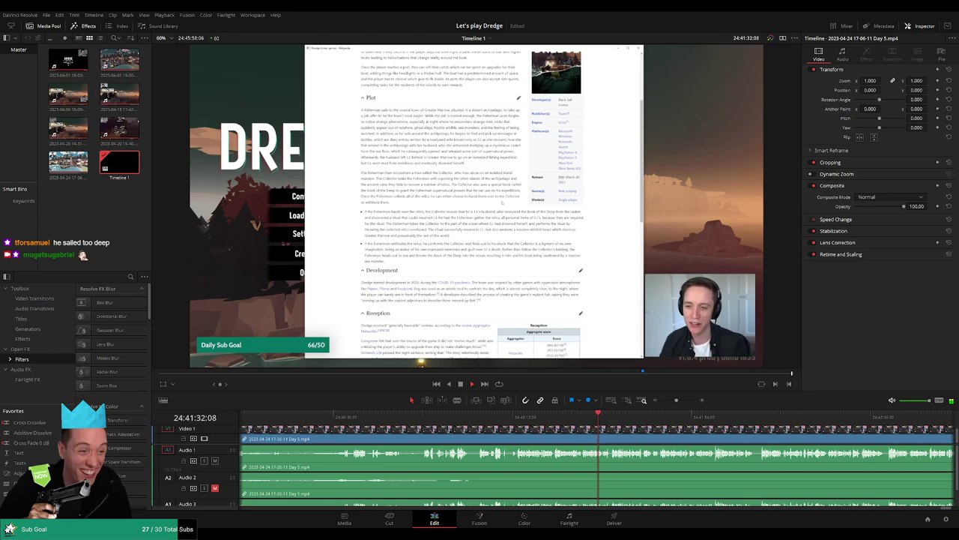
pyautogui.moveTo(543, 391); pyautogui.dragTo(542, 357)
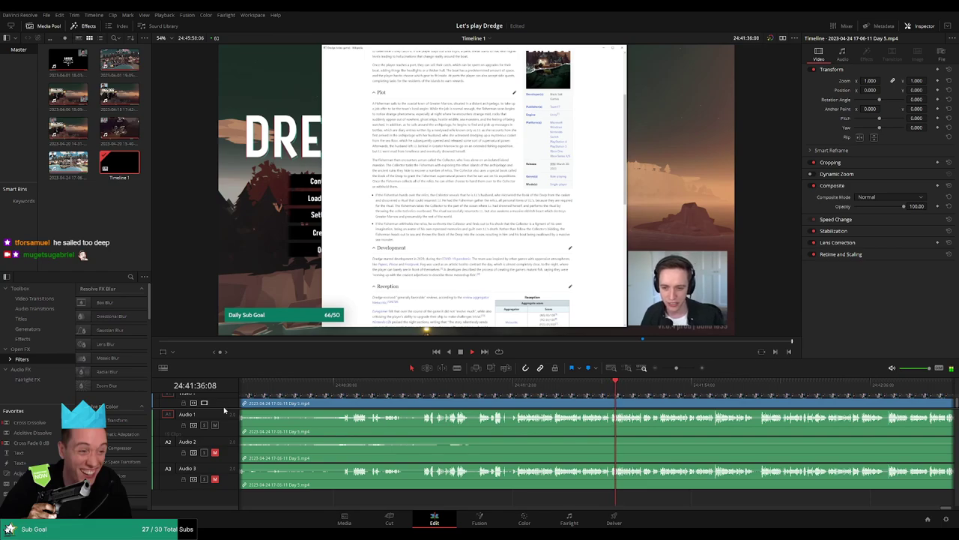
pyautogui.moveTo(223, 410); pyautogui.dragTo(225, 423)
pyautogui.hscroll(1, 592, 408)
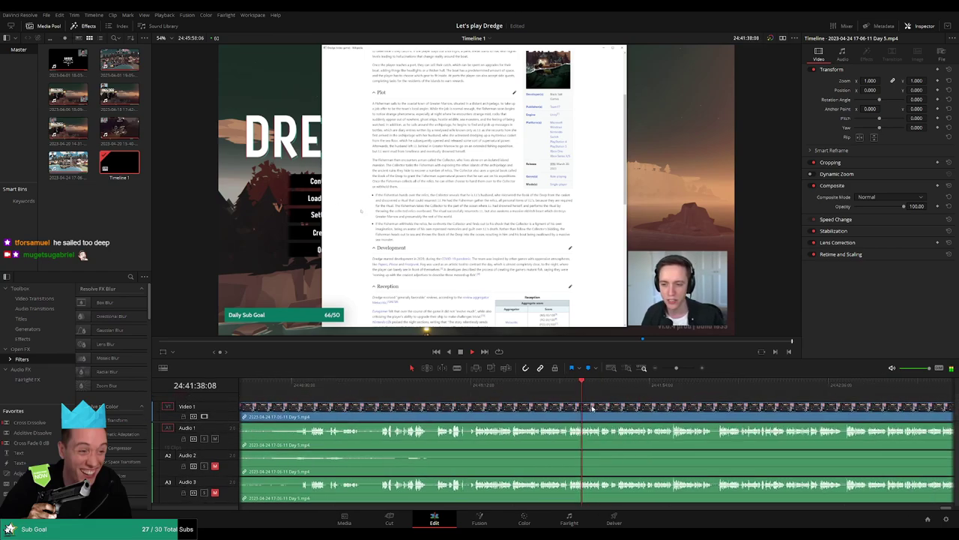
pyautogui.hscroll(3, 592, 409)
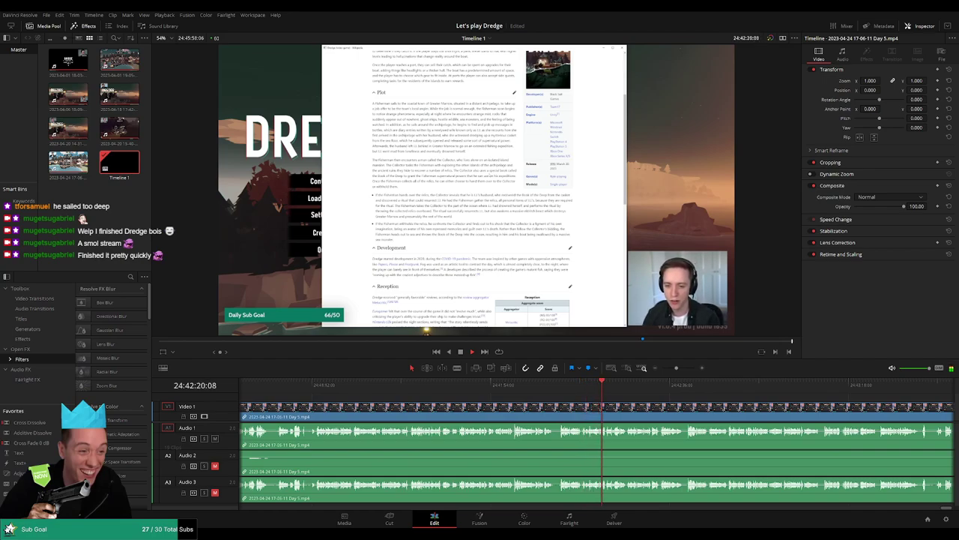
# Watch the rest of the article section and the return to the game's settings menu around 24:43:55
pyautogui.moveTo(716, 403); pyautogui.dragTo(470, 392)
pyautogui.moveTo(677, 368); pyautogui.dragTo(652, 369)
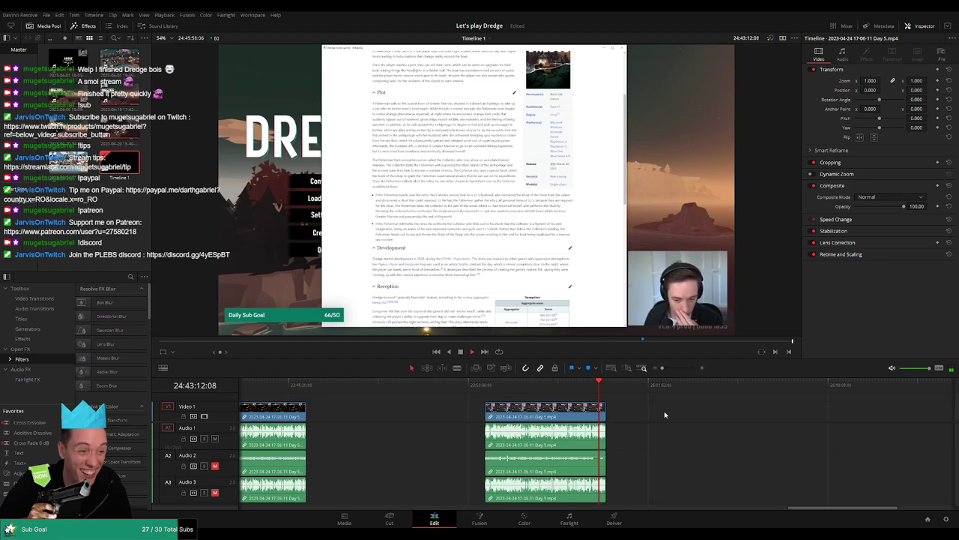
pyautogui.moveTo(665, 414); pyautogui.dragTo(535, 408)
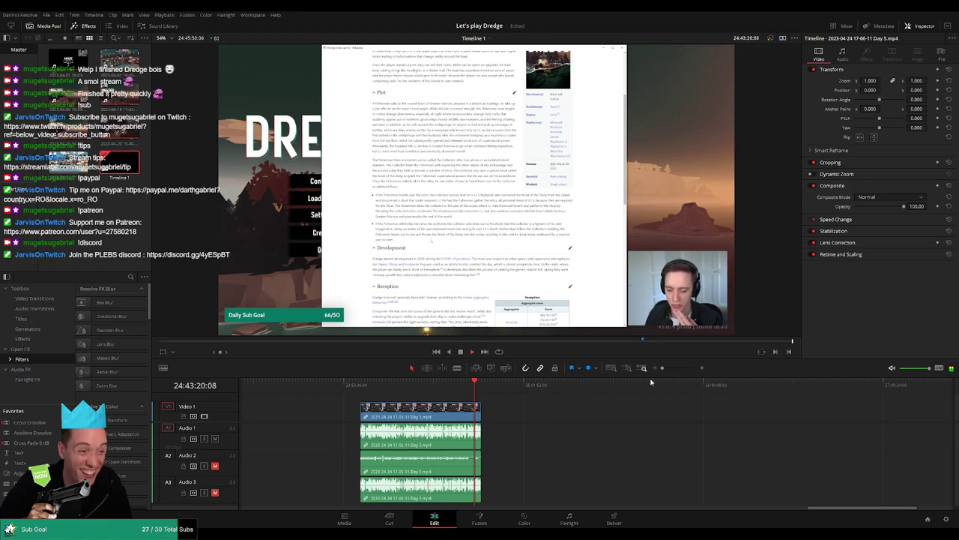
pyautogui.moveTo(663, 368); pyautogui.dragTo(675, 368)
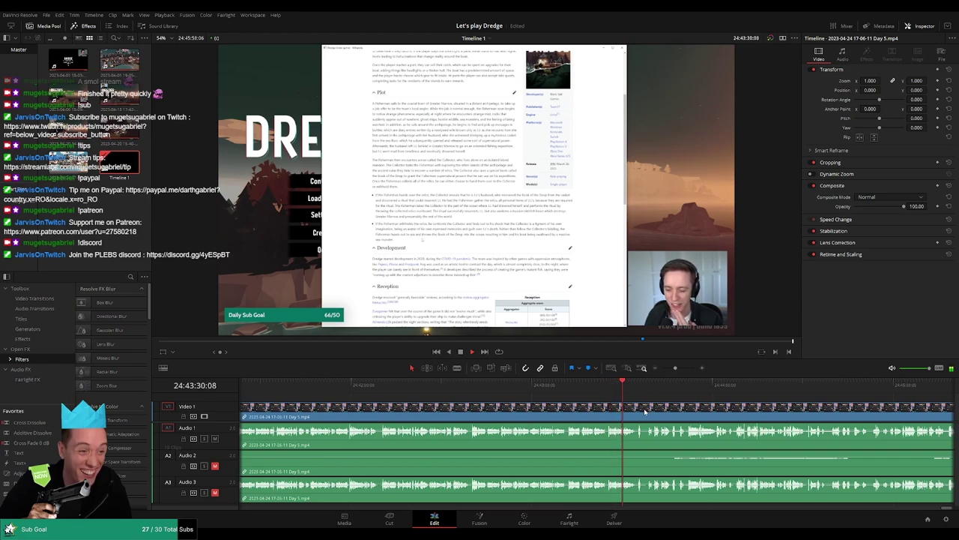
pyautogui.moveTo(654, 414); pyautogui.dragTo(508, 407)
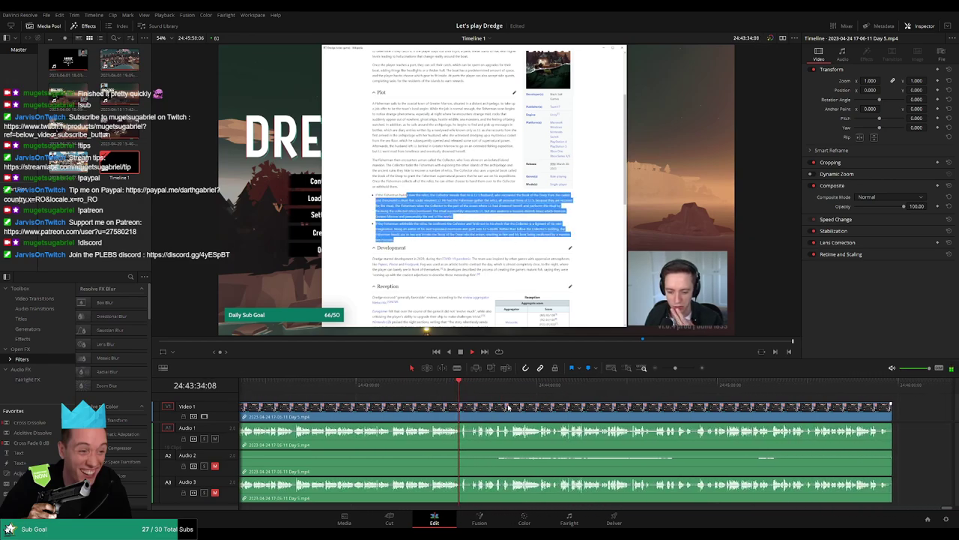
pyautogui.click(471, 387)
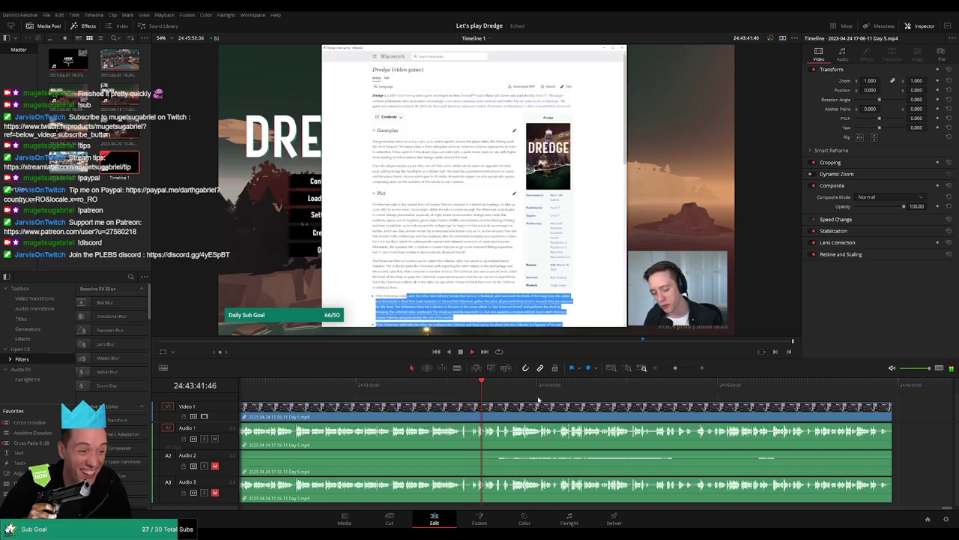
pyautogui.hscroll(3, 497, 407)
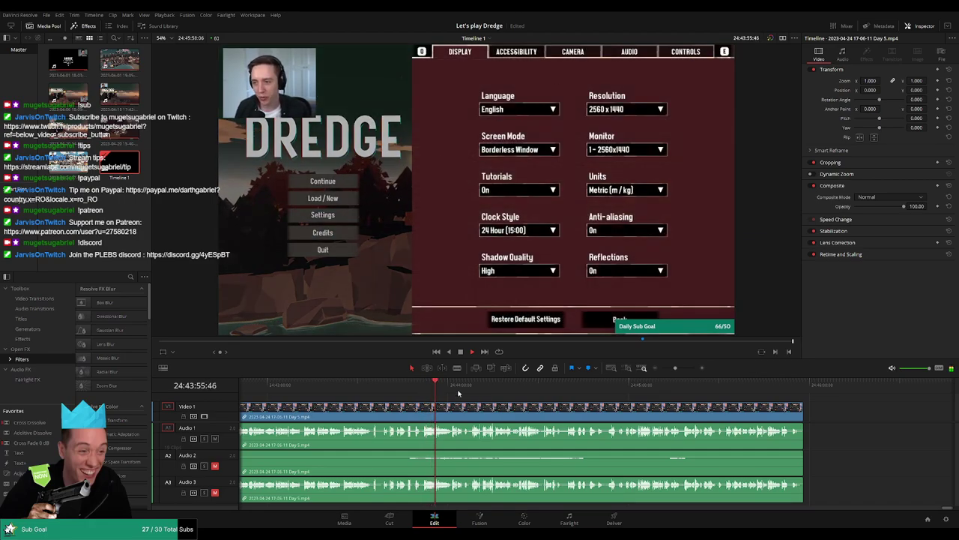
# Find the last spoken words at the Steam library screen near the recording's end and place the playhead after them at 24:45:57:00
pyautogui.click(769, 385)
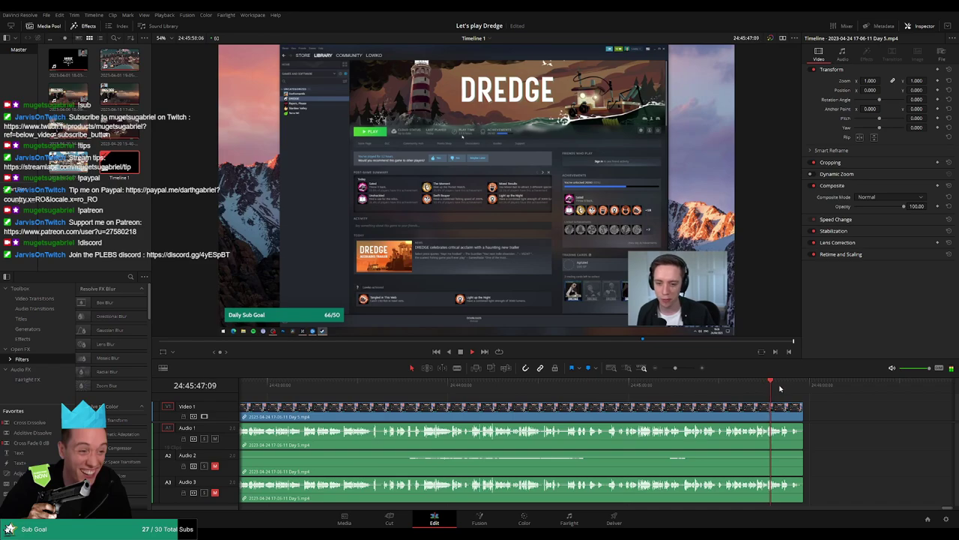
pyautogui.scroll(3, 772, 400)
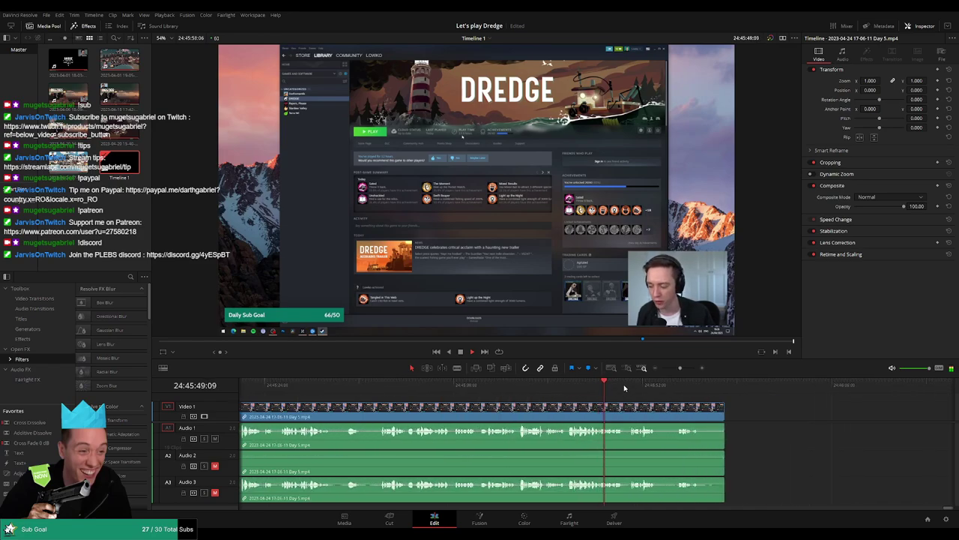
pyautogui.scroll(1, 723, 409)
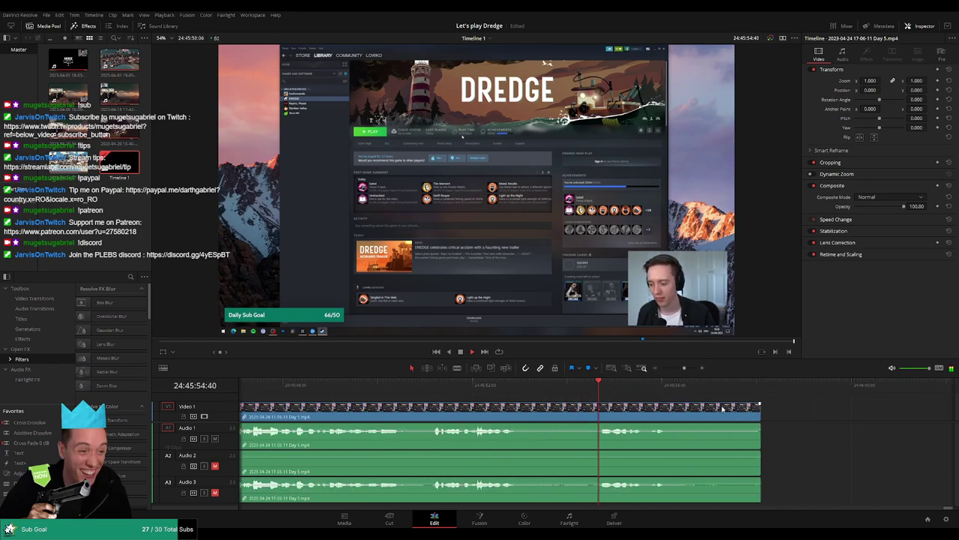
pyautogui.scroll(2, 722, 408)
pyautogui.scroll(-3, 725, 407)
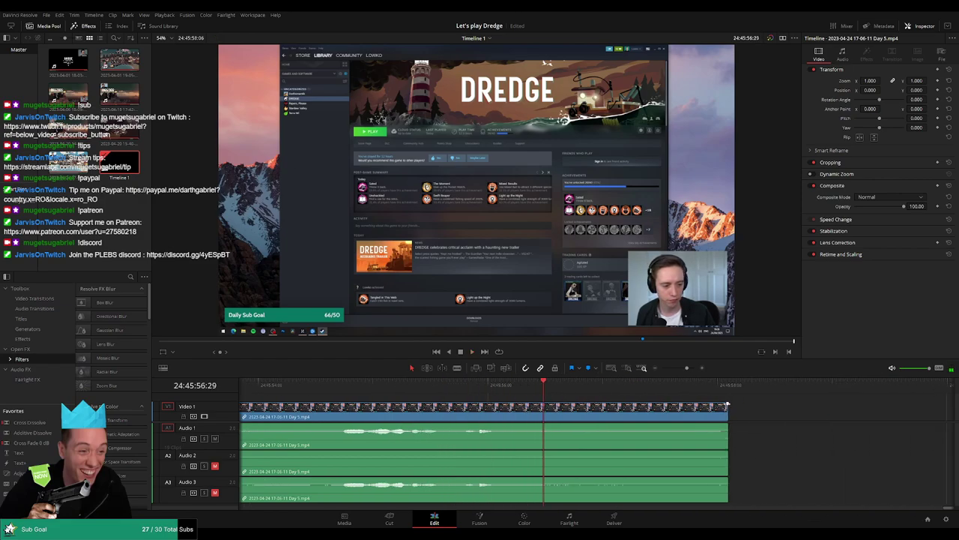
pyautogui.moveTo(539, 391); pyautogui.dragTo(601, 388)
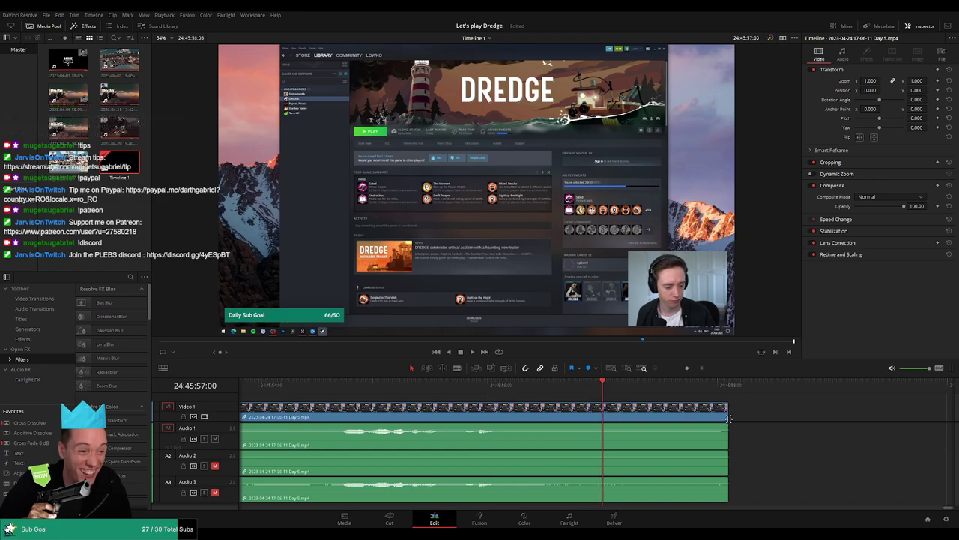
# Add a video fade-out of about one second at the end of the Day 5 piece, preview it and return to 24:45:57:00
pyautogui.moveTo(726, 407); pyautogui.dragTo(613, 407)
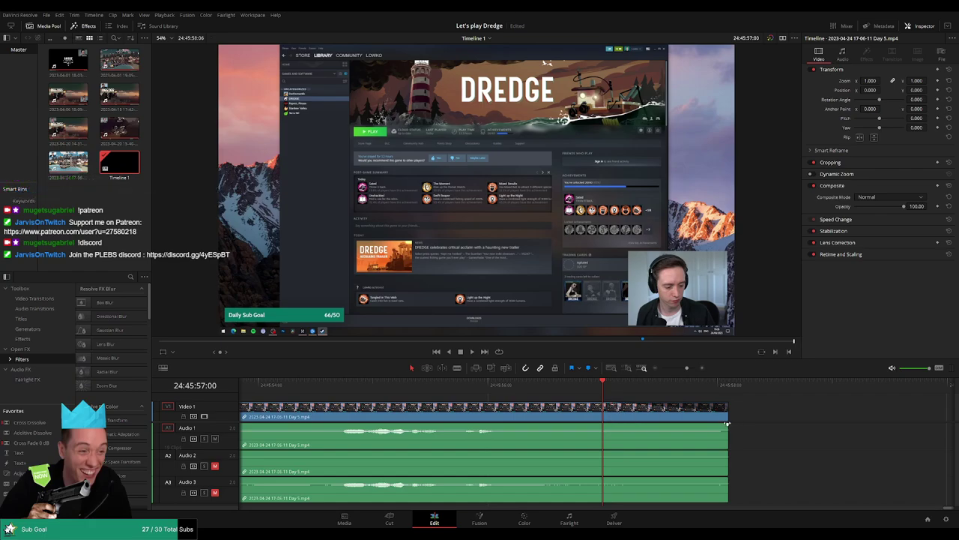
pyautogui.press('space')
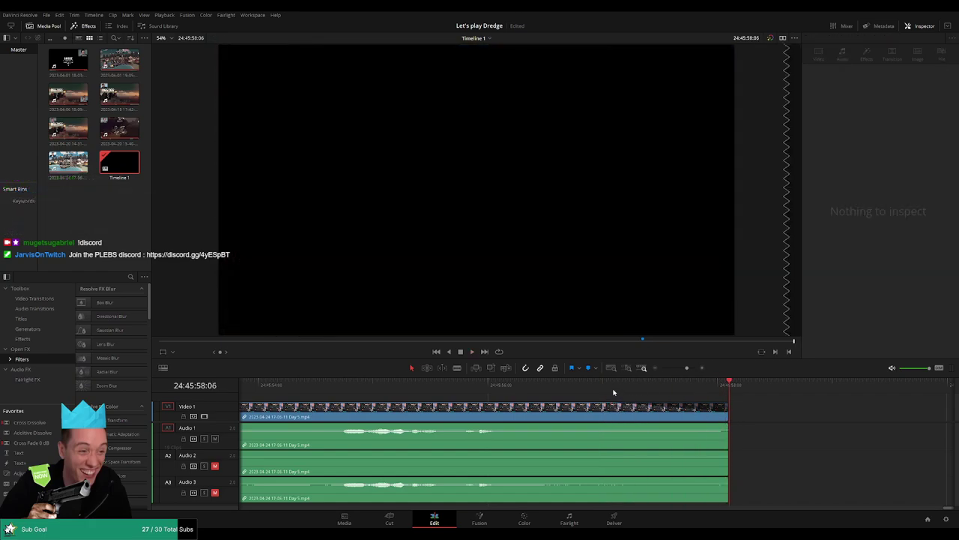
pyautogui.moveTo(613, 391)
pyautogui.mouseDown()
pyautogui.moveTo(620, 385)
pyautogui.moveTo(605, 385)
pyautogui.mouseUp()
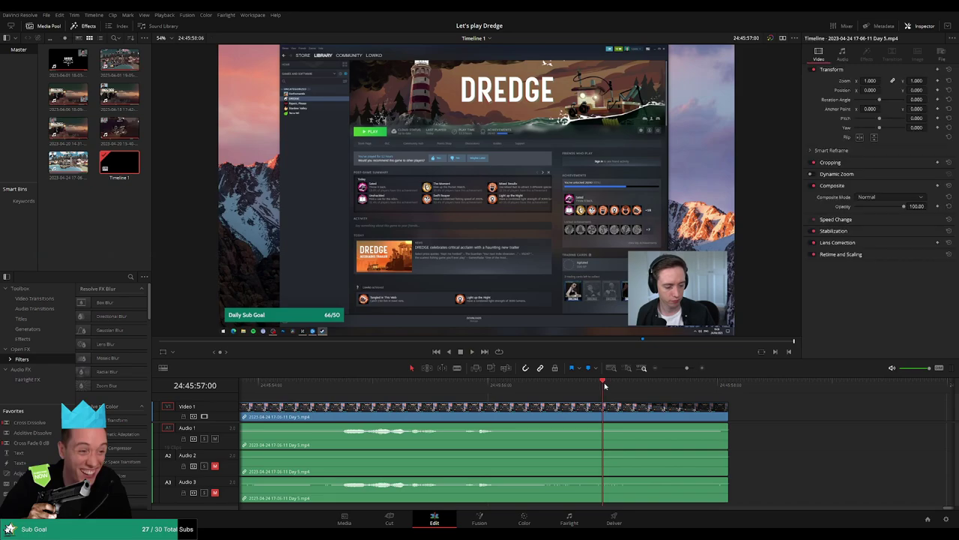
# Trim the end of the Day 5 piece to 24:45:57:00, fade out all three audio tracks over about one second and preview
pyautogui.moveTo(726, 419); pyautogui.dragTo(486, 427)
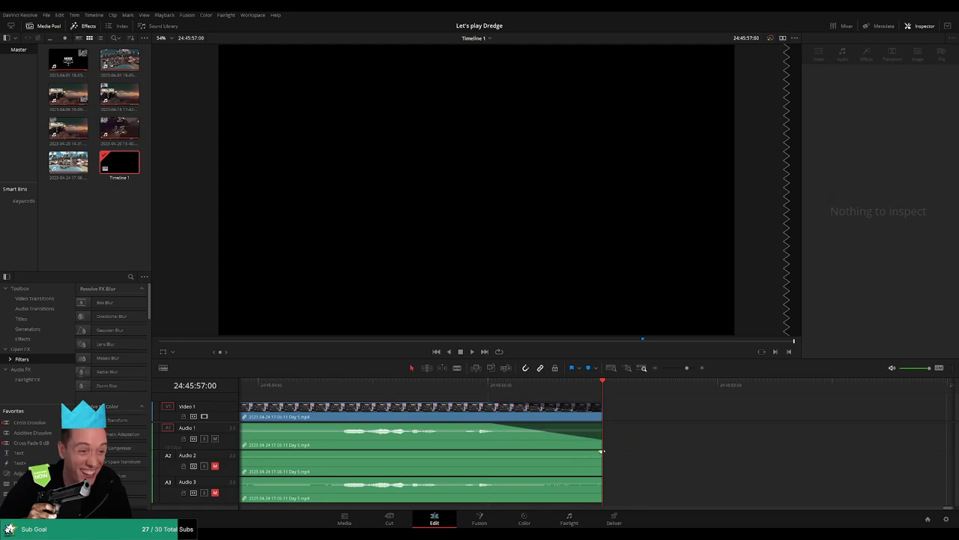
pyautogui.moveTo(601, 451); pyautogui.dragTo(494, 452)
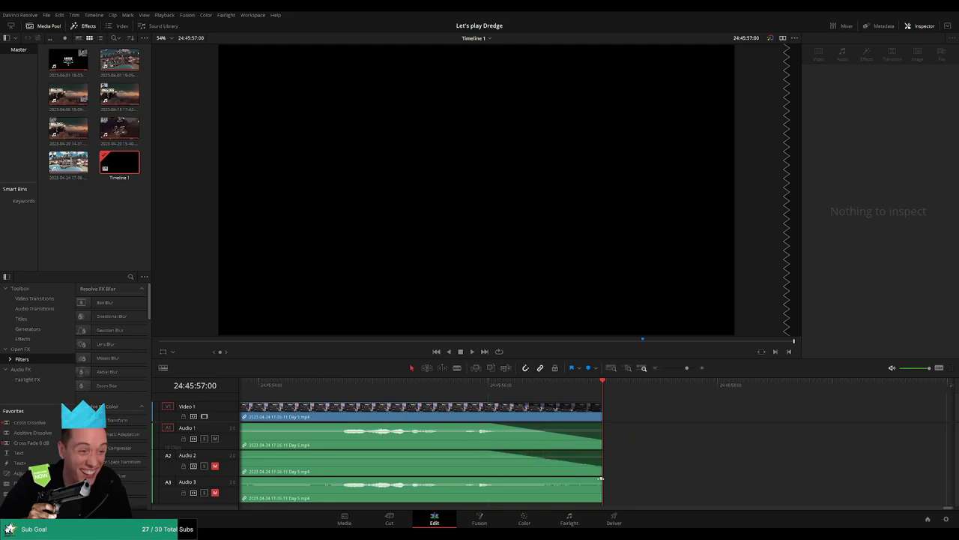
pyautogui.moveTo(601, 478); pyautogui.dragTo(487, 478)
pyautogui.click(449, 387)
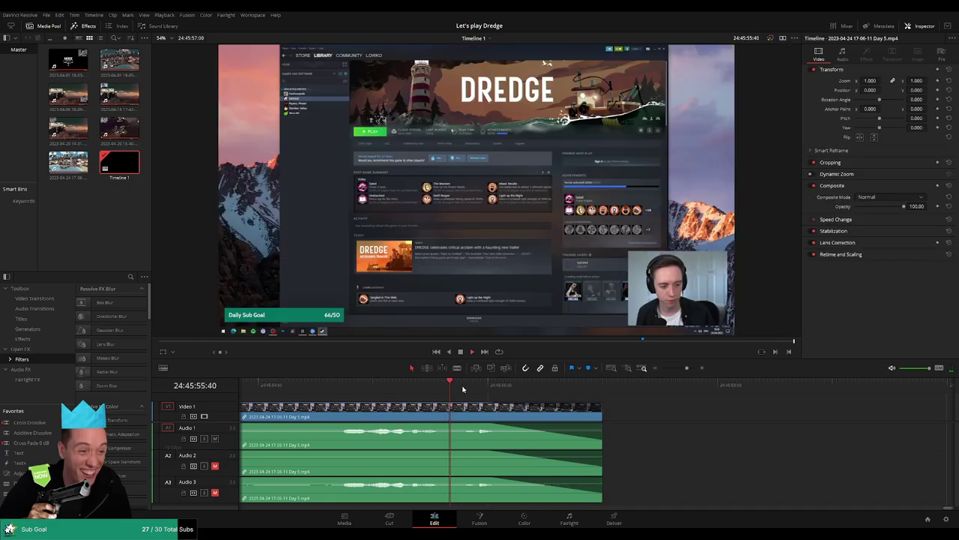
pyautogui.press('space')
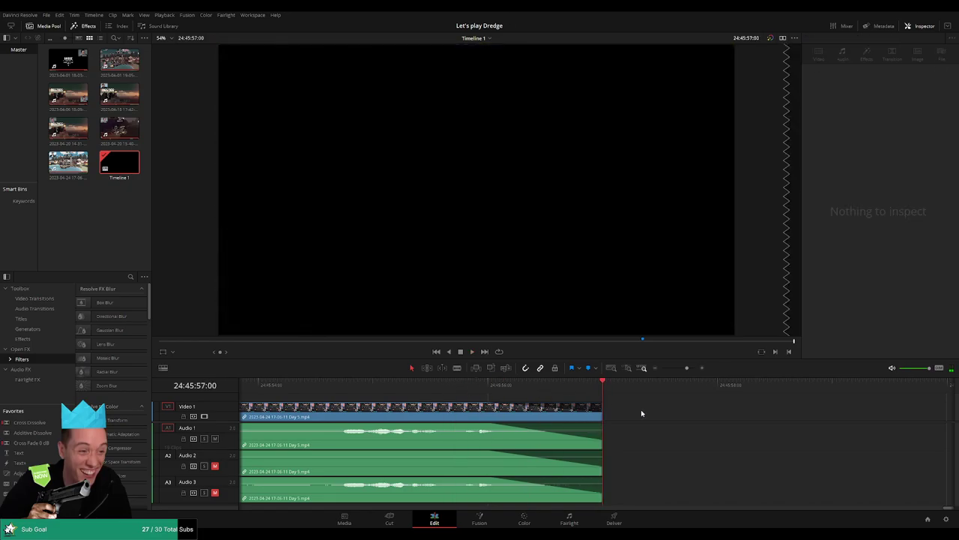
# Go back to the beginning of the timeline and place the playhead at the end of the first Day 1 episode
pyautogui.moveTo(686, 367); pyautogui.dragTo(661, 367)
pyautogui.hscroll(-5, 586, 413)
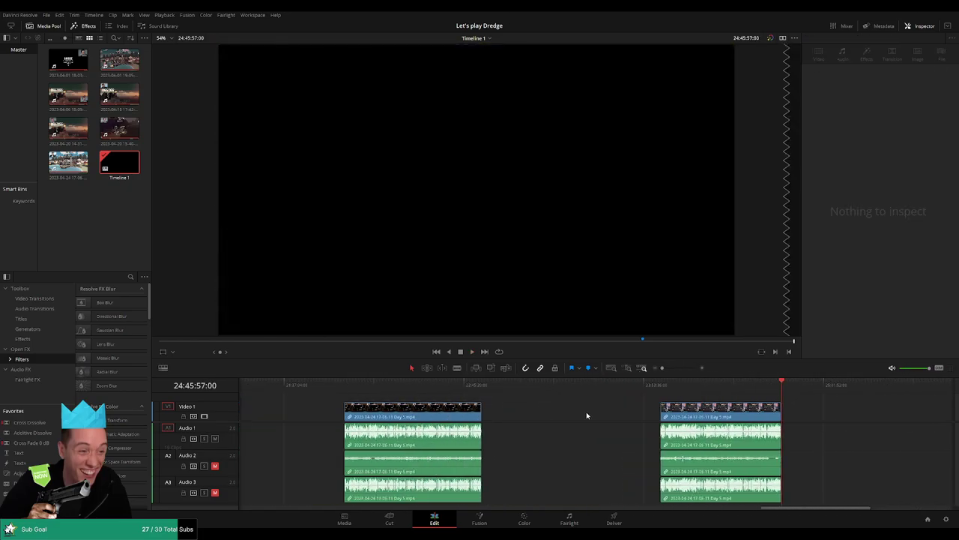
pyautogui.moveTo(803, 507); pyautogui.dragTo(322, 507)
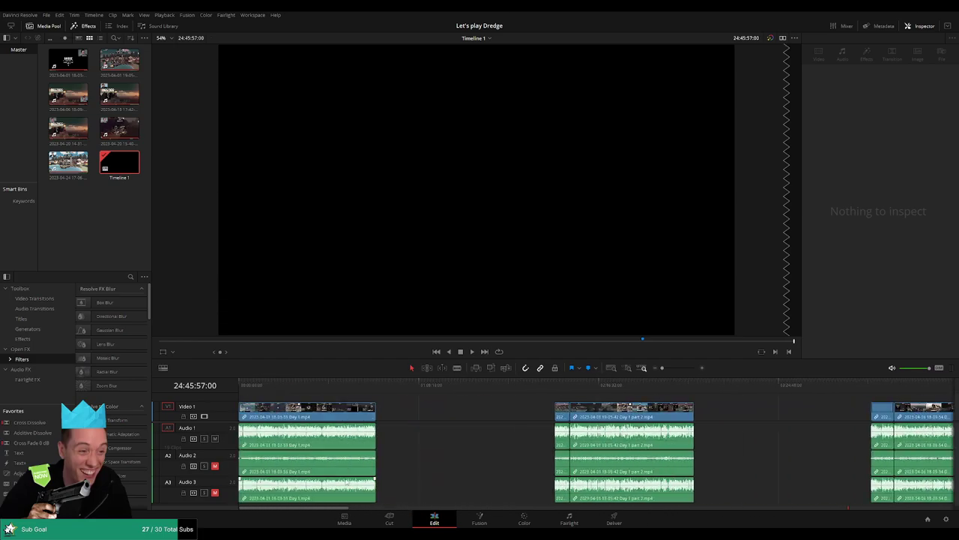
pyautogui.click(376, 385)
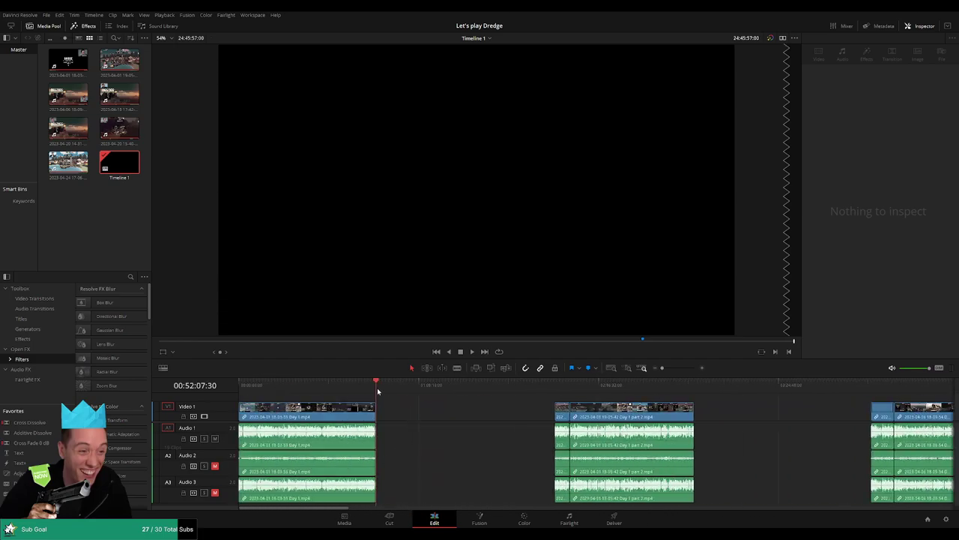
# Go through the ends of all remaining episodes in order to count them, finishing at the final Day 5 piece's end at 24:45:57:00
pyautogui.click(693, 388)
pyautogui.hscroll(3, 802, 417)
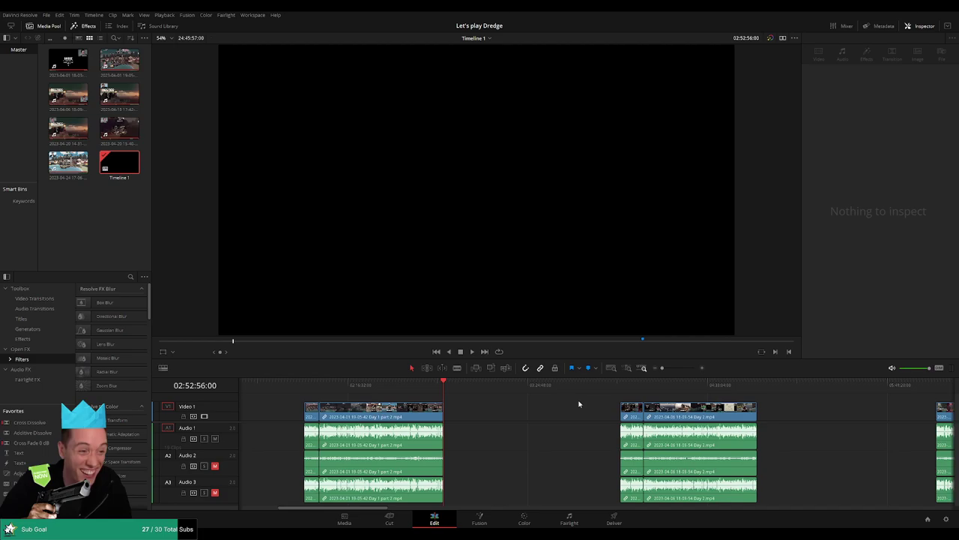
pyautogui.click(755, 388)
pyautogui.hscroll(4, 696, 398)
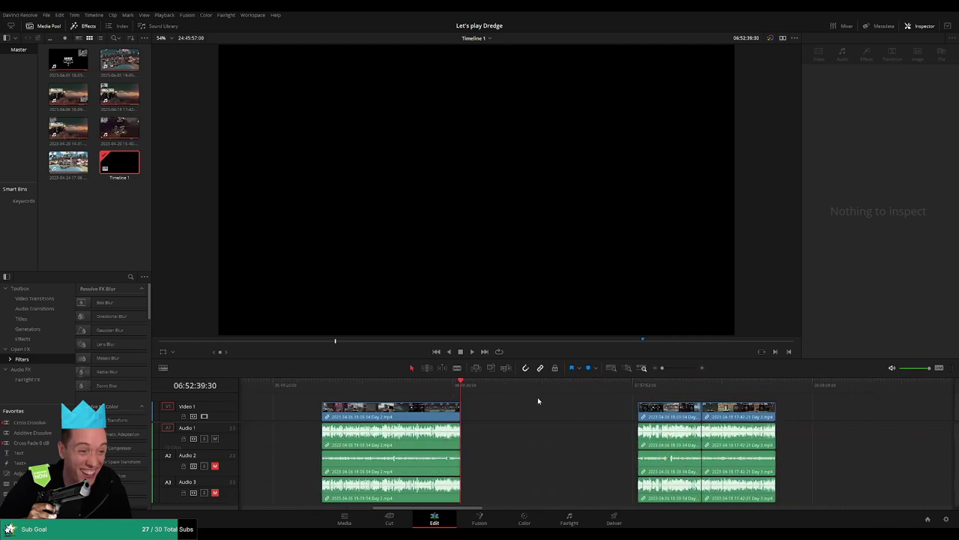
pyautogui.click(775, 388)
pyautogui.hscroll(4, 710, 389)
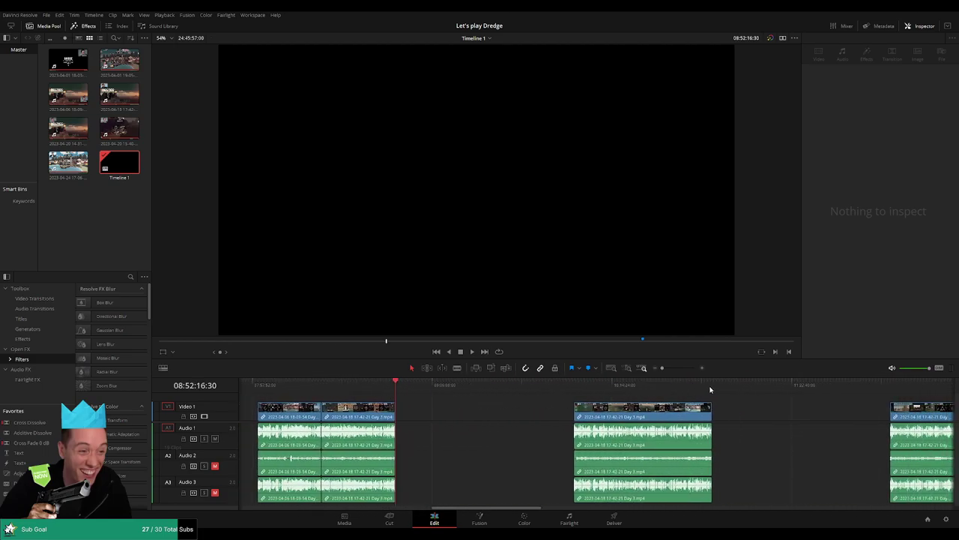
pyautogui.click(710, 388)
pyautogui.hscroll(4, 711, 388)
pyautogui.click(711, 387)
pyautogui.hscroll(4, 761, 405)
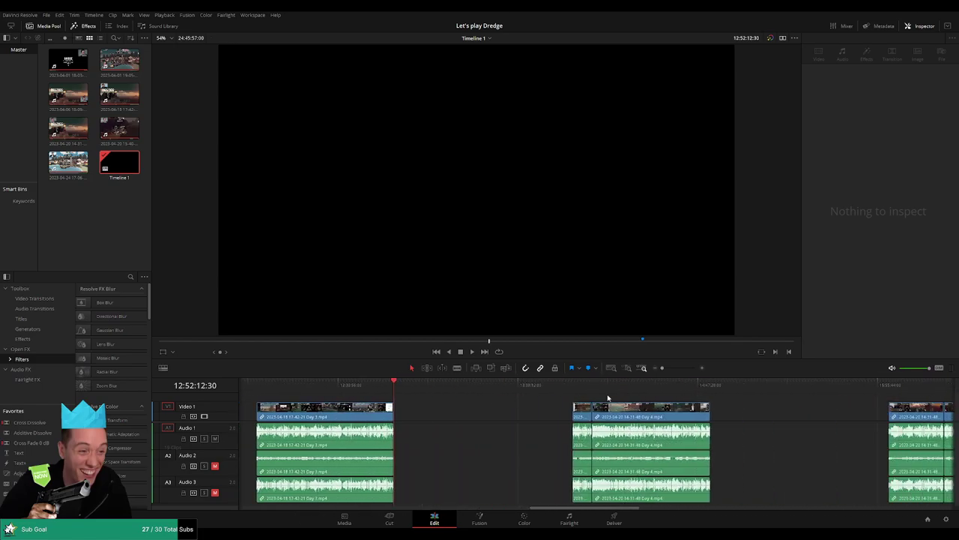
pyautogui.click(711, 388)
pyautogui.hscroll(4, 711, 397)
pyautogui.click(737, 388)
pyautogui.hscroll(2, 631, 409)
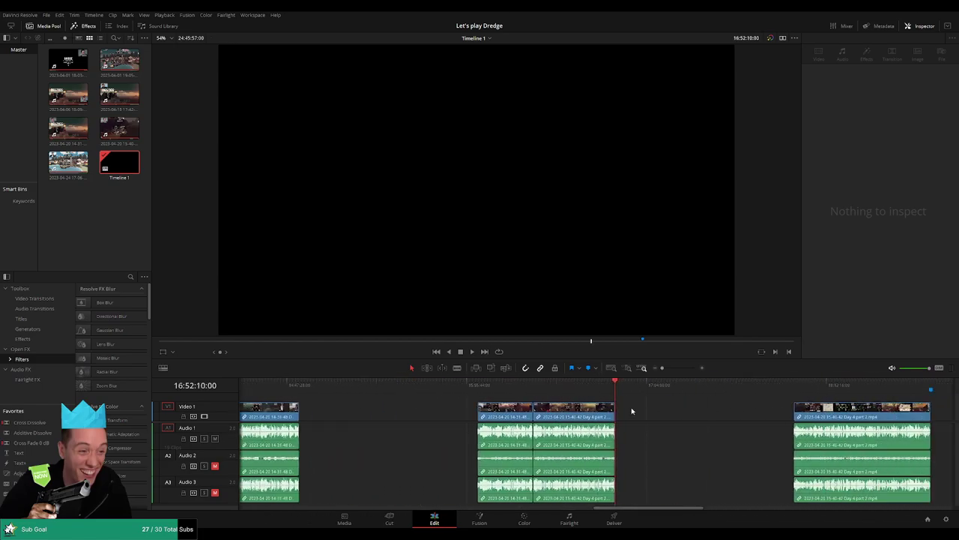
pyautogui.hscroll(4, 631, 410)
pyautogui.click(672, 387)
pyautogui.hscroll(4, 638, 422)
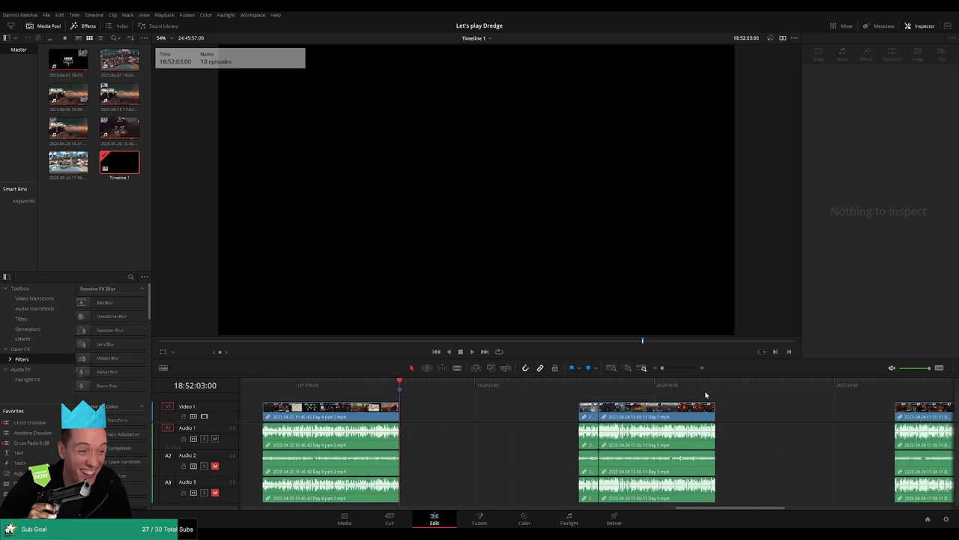
pyautogui.click(713, 388)
pyautogui.hscroll(4, 787, 412)
pyautogui.click(698, 387)
pyautogui.hscroll(4, 397, 398)
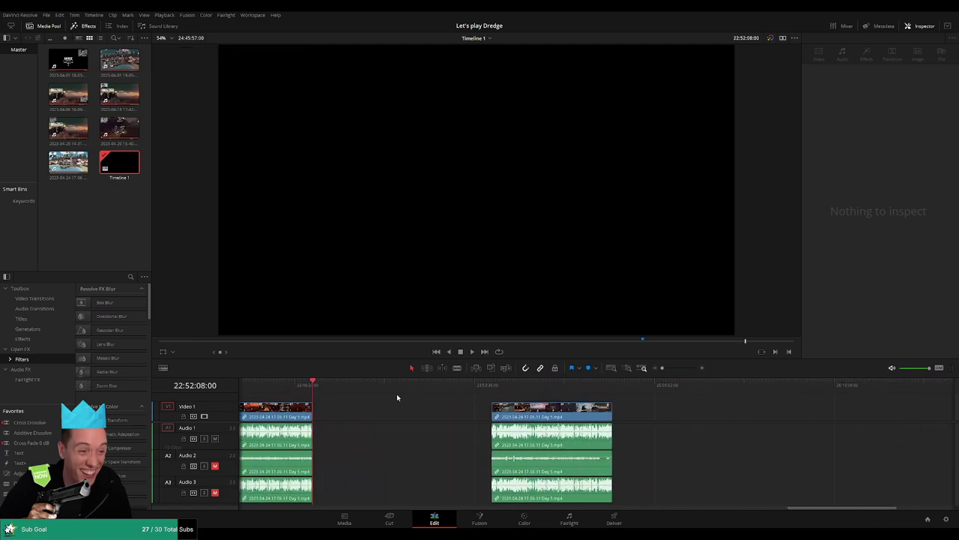
pyautogui.click(613, 386)
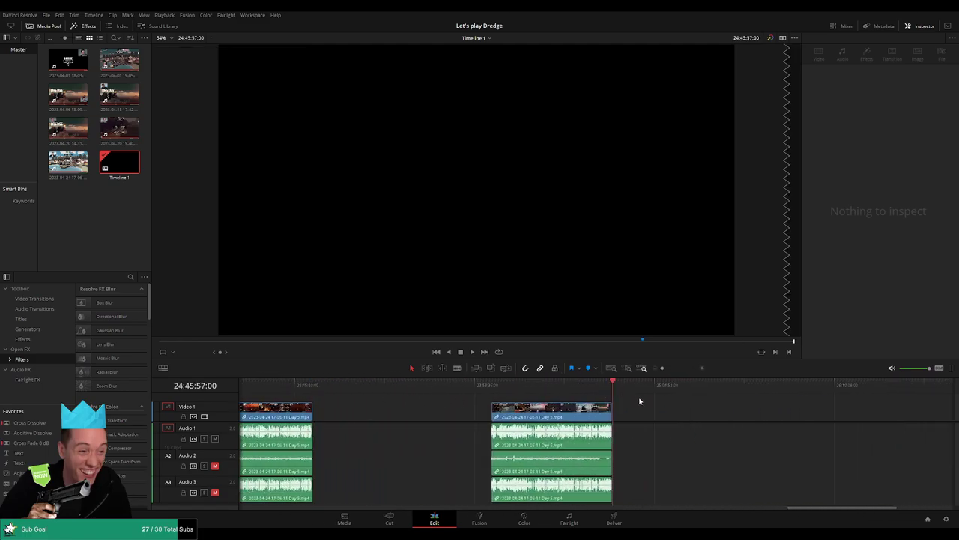
# Add a timeline marker named "13 episodes" at 24:45:57:00 and save the project
pyautogui.press('m')
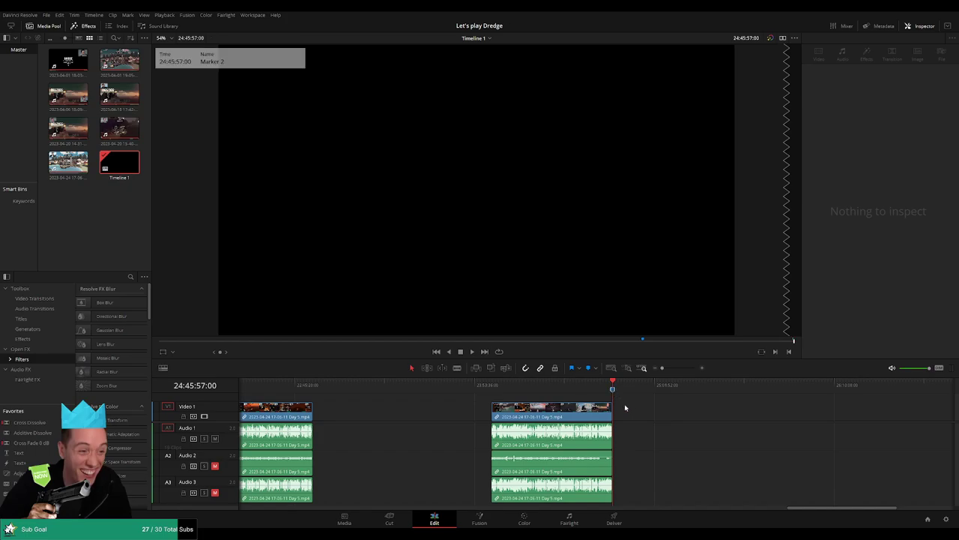
pyautogui.write('13 episodes')
pyautogui.press('Return')
pyautogui.hotkey('ctrl', 's')
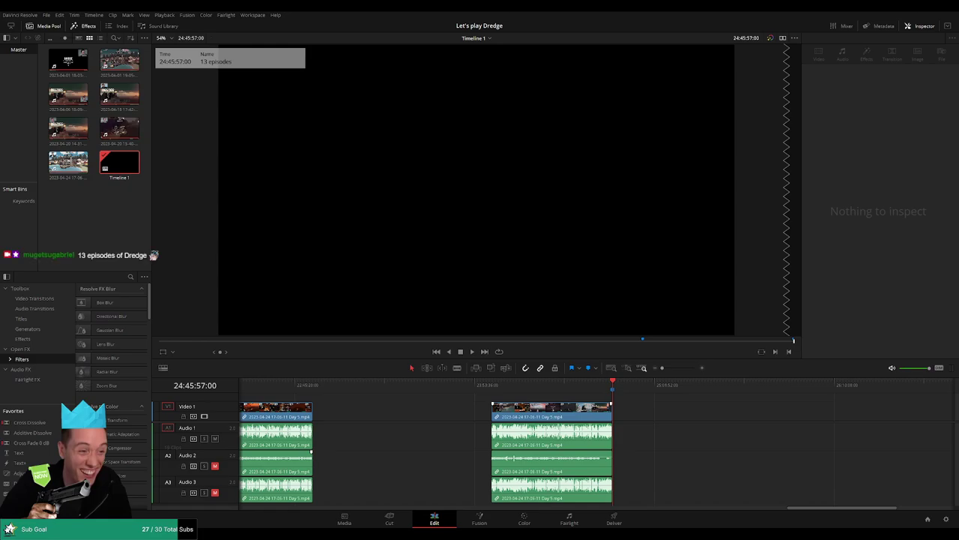
# Open the Deliver page, return to the timeline start and set the render file name to "Let's play Dredge with Lowko Ep 1" in E:\Dredge
pyautogui.click(613, 517)
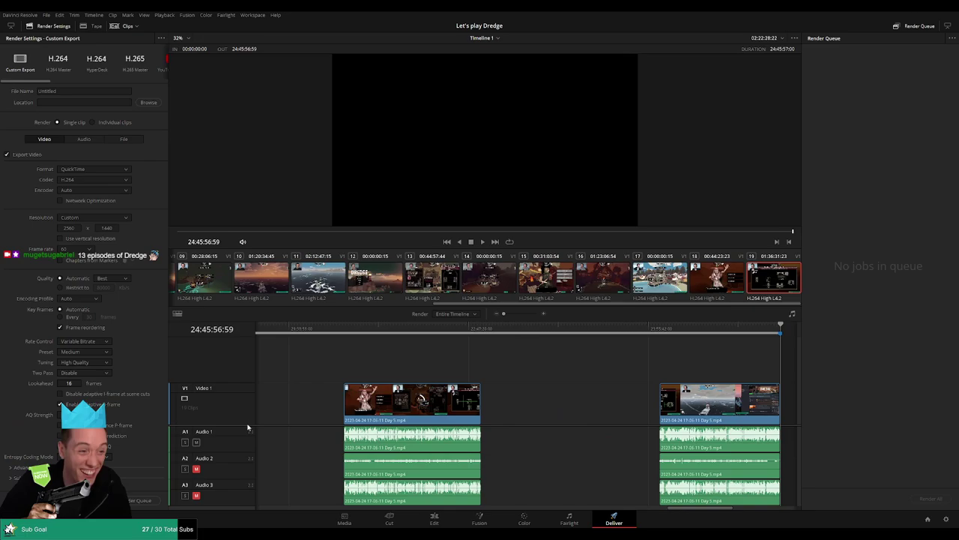
pyautogui.moveTo(262, 424); pyautogui.dragTo(268, 401)
pyautogui.moveTo(715, 507); pyautogui.dragTo(138, 496)
pyautogui.click(286, 331)
pyautogui.press('Home')
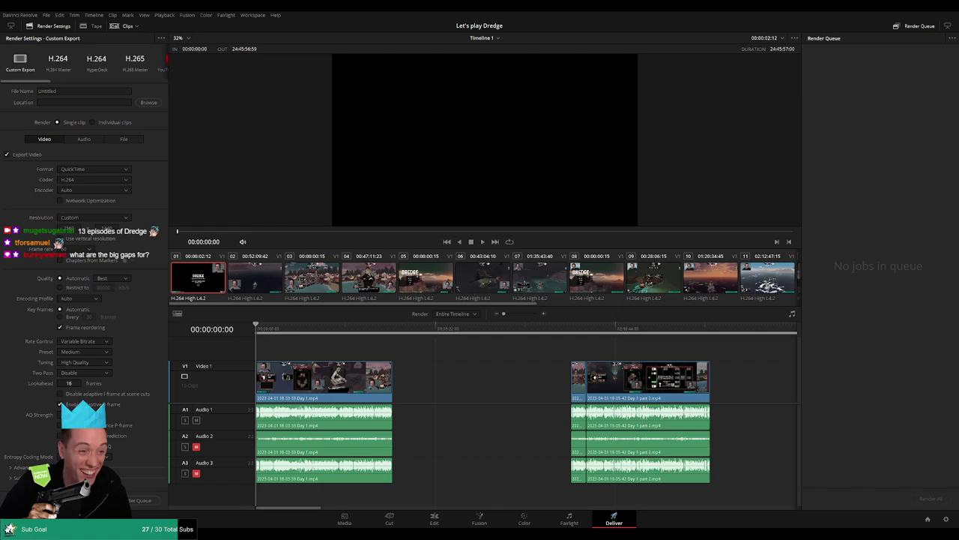
pyautogui.click(452, 375)
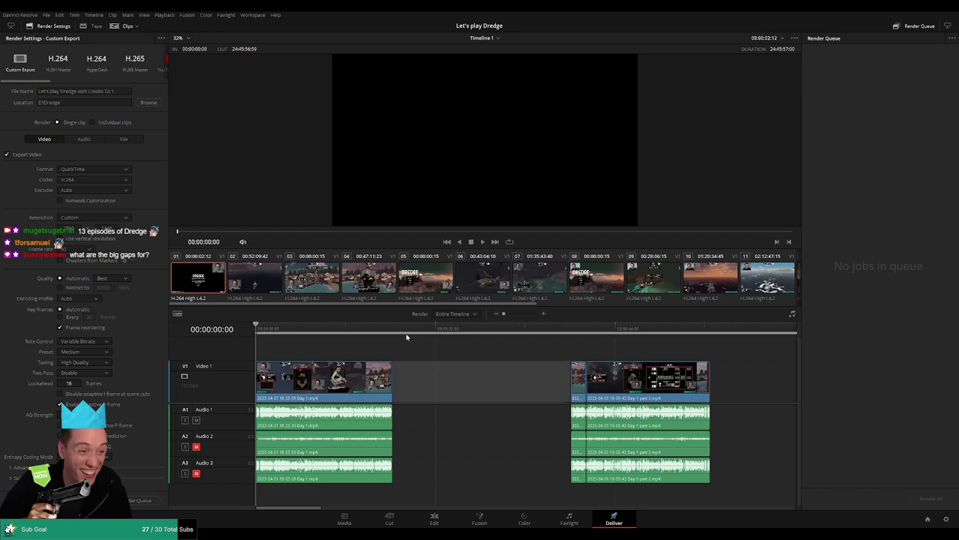
# Check the start and end points of the first two episodes on the render timeline and return to 00:00:00:00
pyautogui.moveTo(407, 338); pyautogui.dragTo(431, 337)
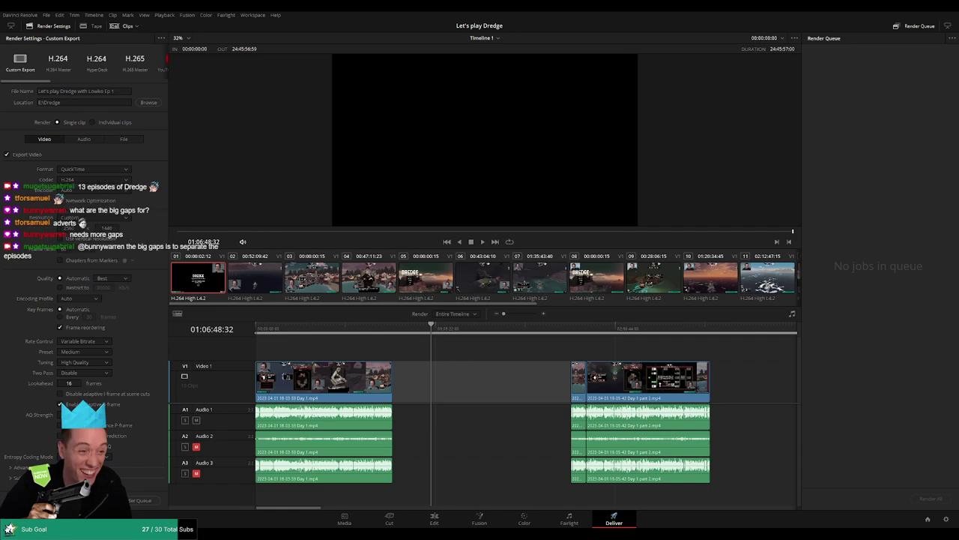
pyautogui.moveTo(431, 328); pyautogui.dragTo(393, 330)
pyautogui.press('Down')
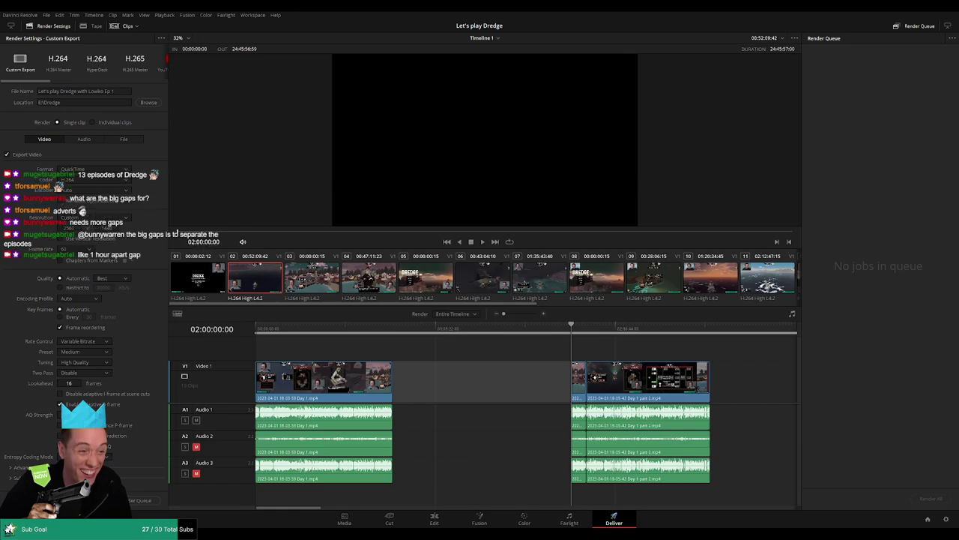
pyautogui.click(256, 328)
pyautogui.click(391, 331)
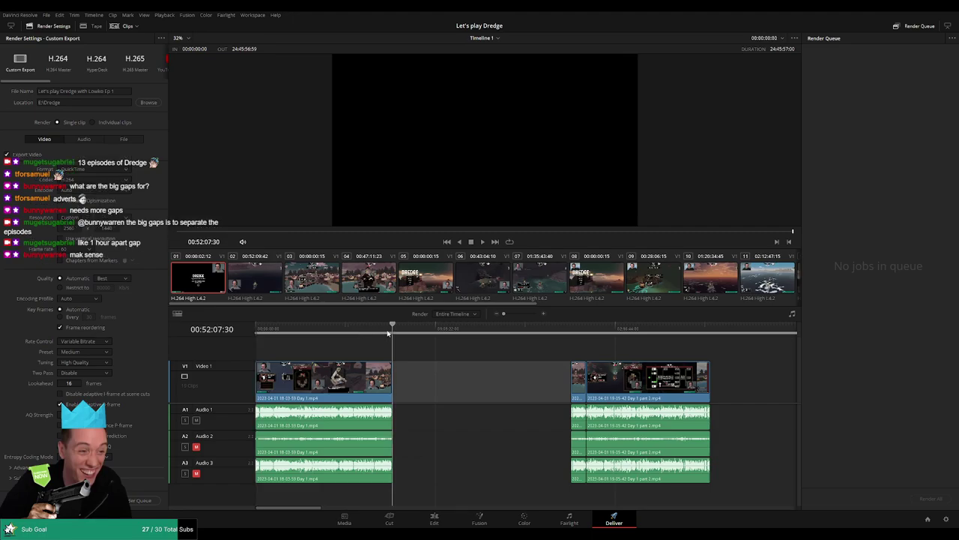
pyautogui.press('Down')
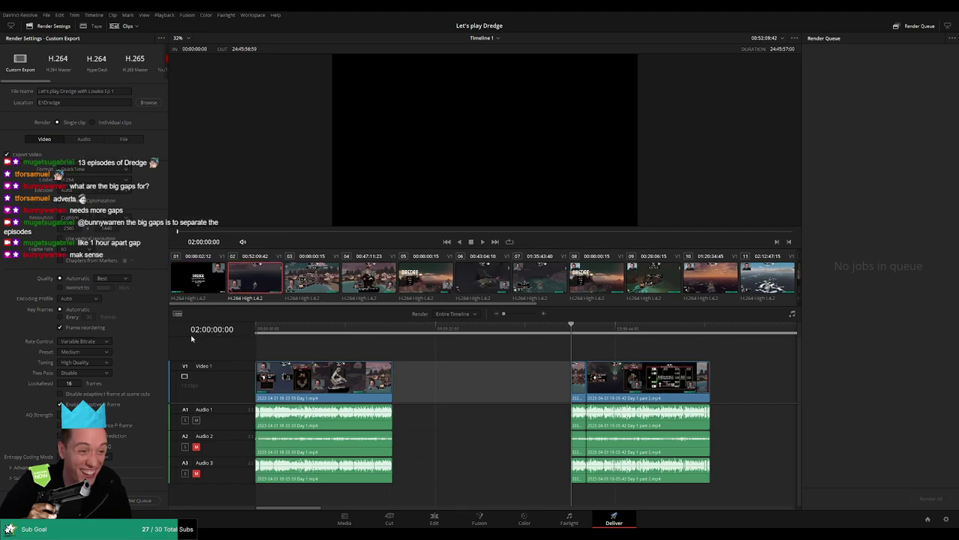
pyautogui.click(709, 331)
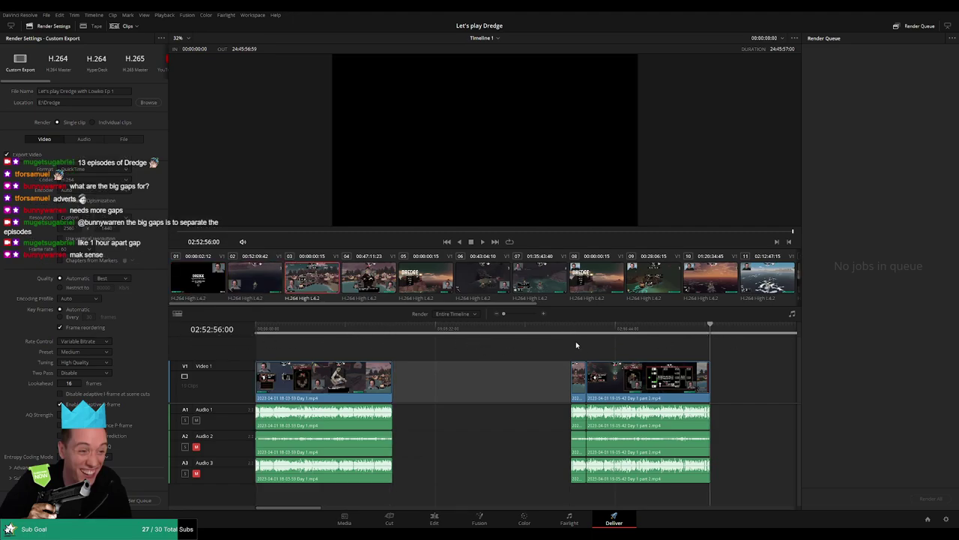
pyautogui.click(571, 331)
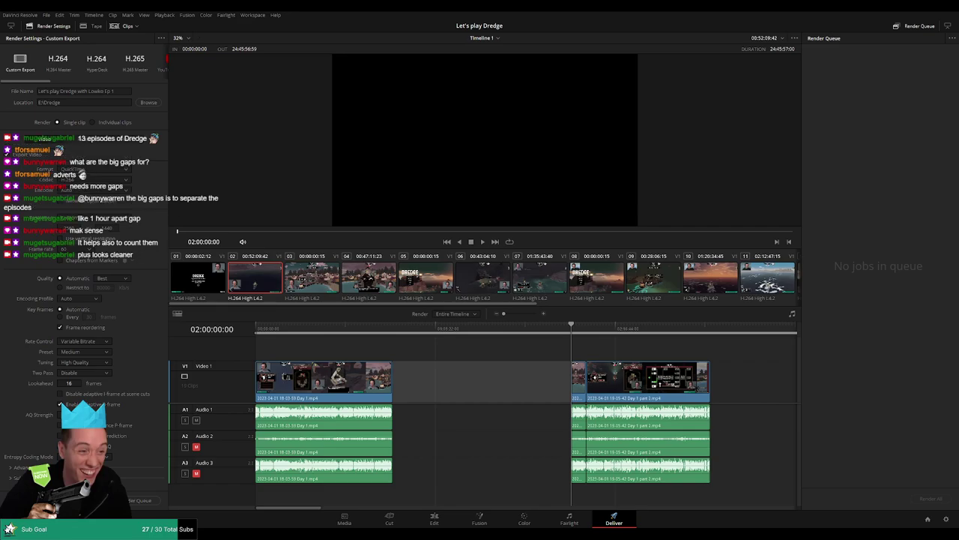
pyautogui.press('Home')
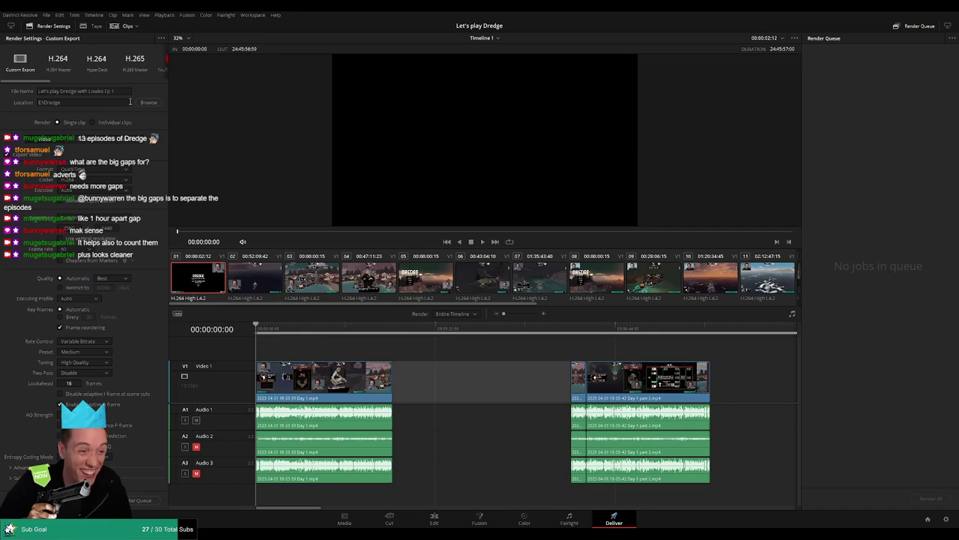
# Set the render format to MP4 with the H.264 codec and the automatic quality to Medium
pyautogui.click(102, 171)
pyautogui.click(101, 180)
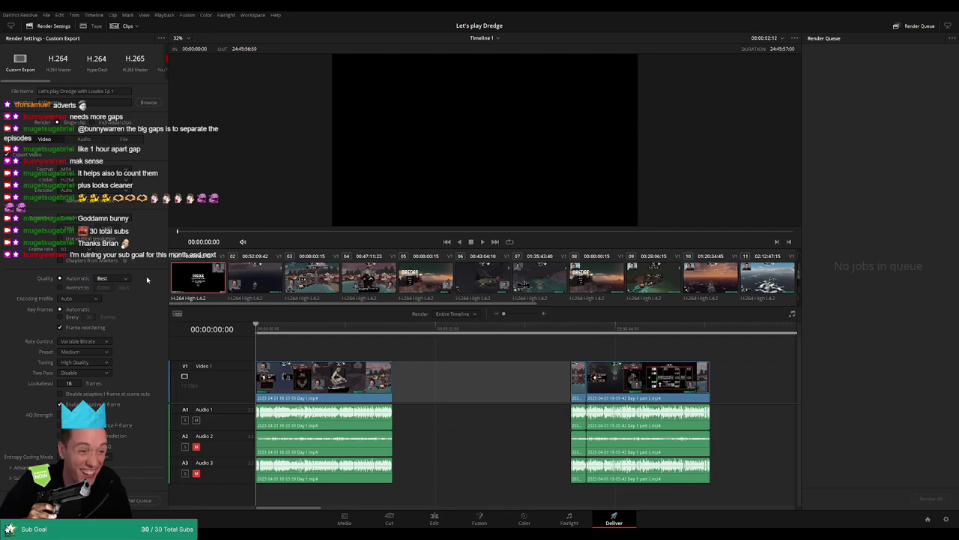
pyautogui.click(112, 278)
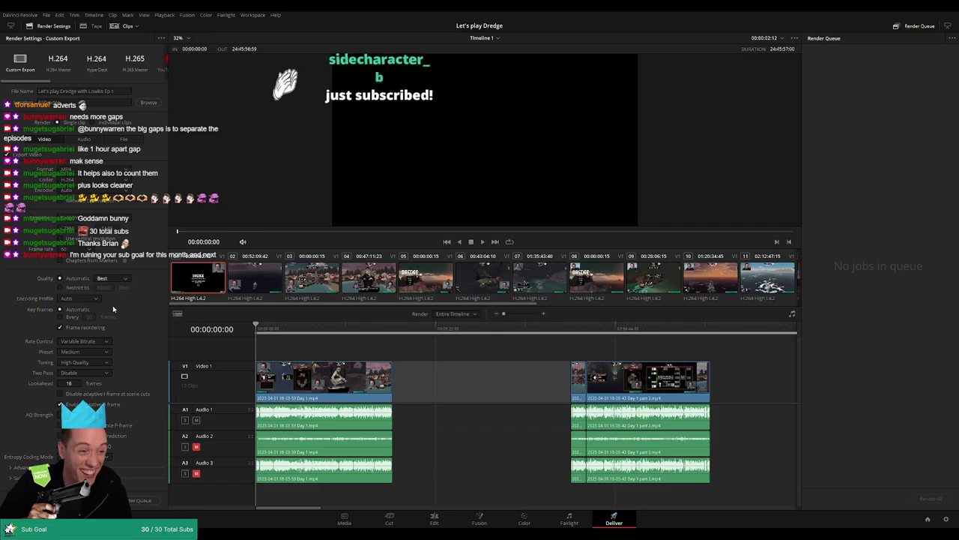
pyautogui.click(120, 296)
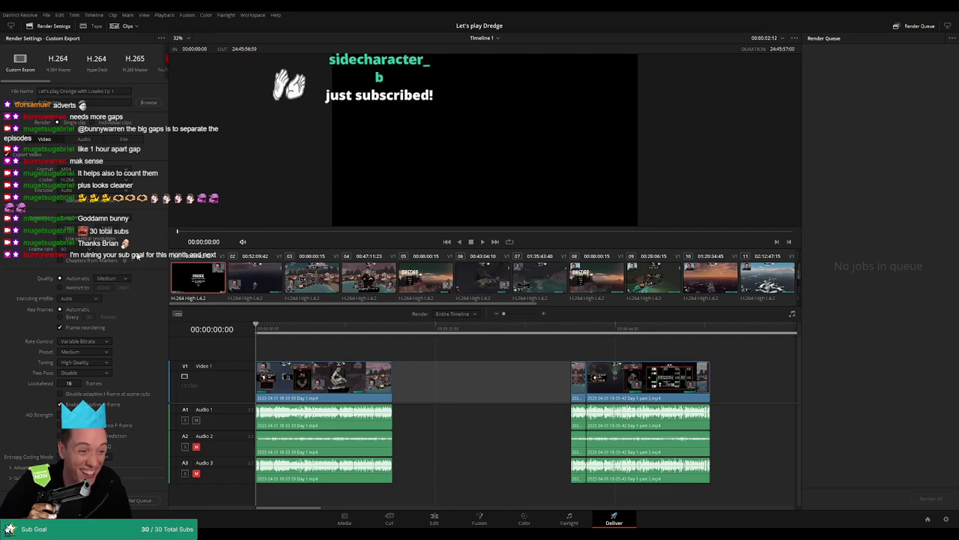
# Restrict the render quality to 15000 Kb/s instead of automatic
pyautogui.click(96, 288)
pyautogui.write('18000')
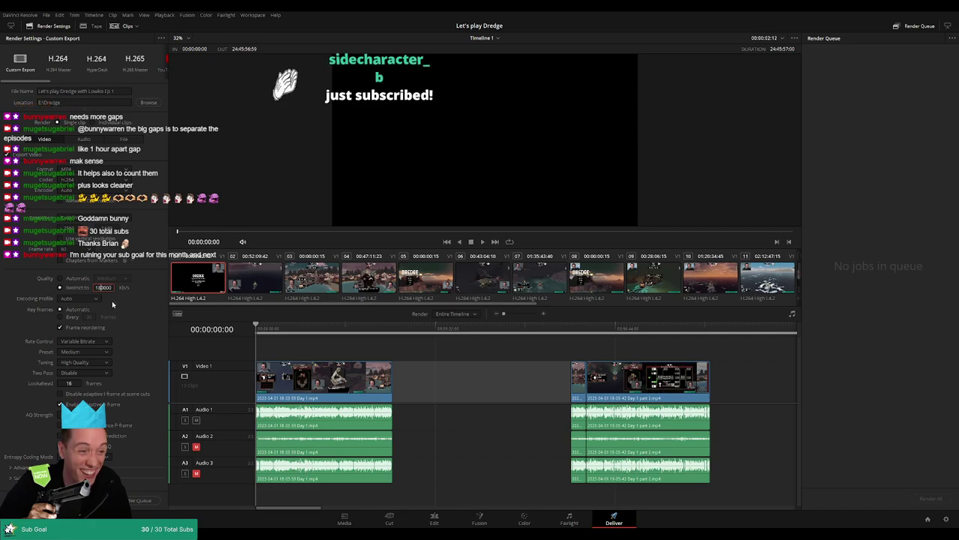
pyautogui.press('BackSpace')
pyautogui.press('BackSpace')
pyautogui.write('5')
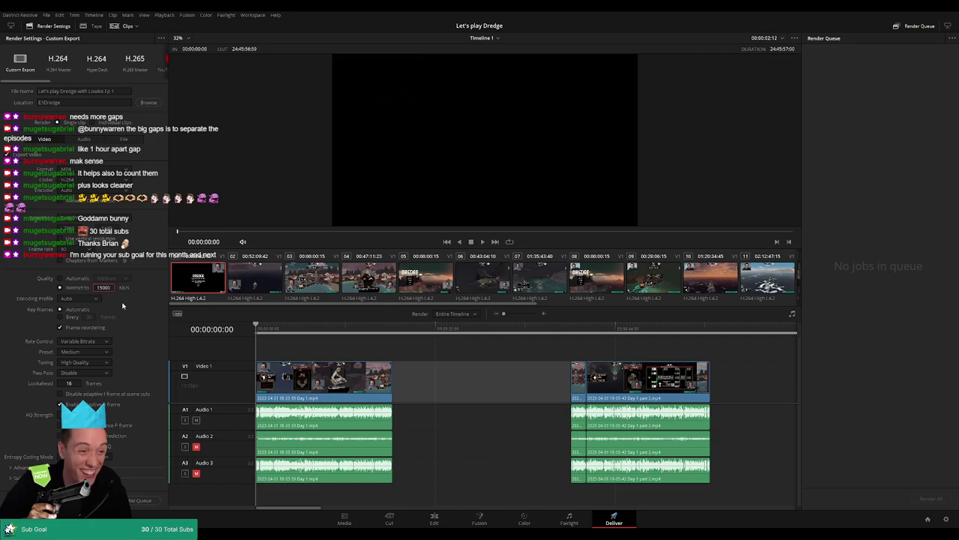
pyautogui.press('Return')
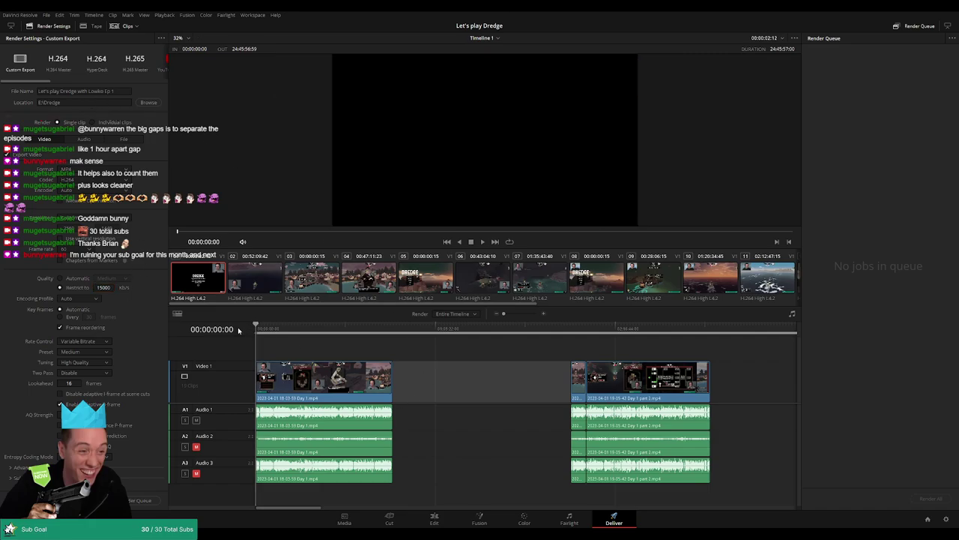
# Limit the render range to episode 1, from 00:00:00:00 to 00:52:07:30, and add it to the render queue
pyautogui.click(302, 349)
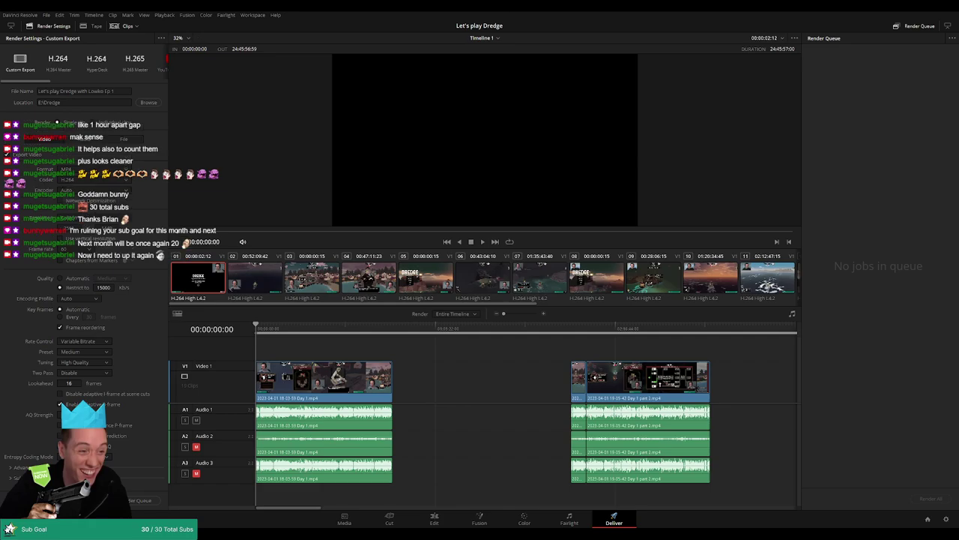
pyautogui.moveTo(259, 330); pyautogui.dragTo(250, 329)
pyautogui.moveTo(392, 332); pyautogui.dragTo(413, 332)
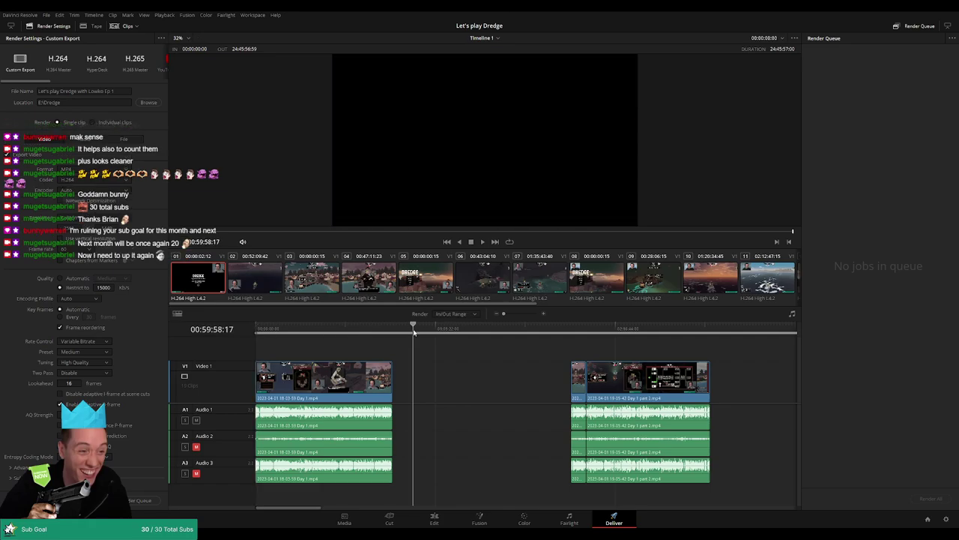
pyautogui.press('Up')
pyautogui.press('o')
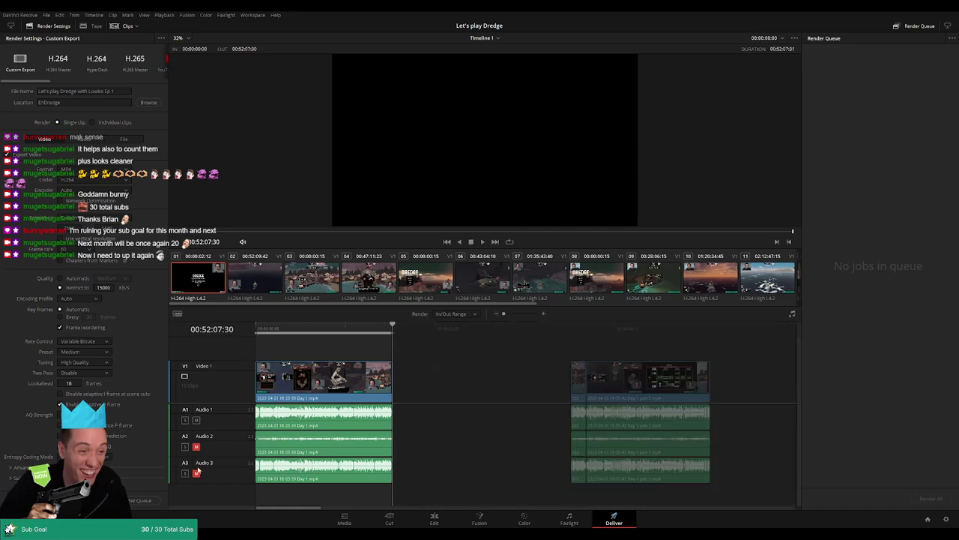
pyautogui.click(142, 503)
# Mark the render range of episode 2 from 02:00:00:00 to 02:52:56:00
pyautogui.moveTo(550, 329); pyautogui.dragTo(368, 353)
pyautogui.press('i')
pyautogui.moveTo(535, 345); pyautogui.dragTo(508, 334)
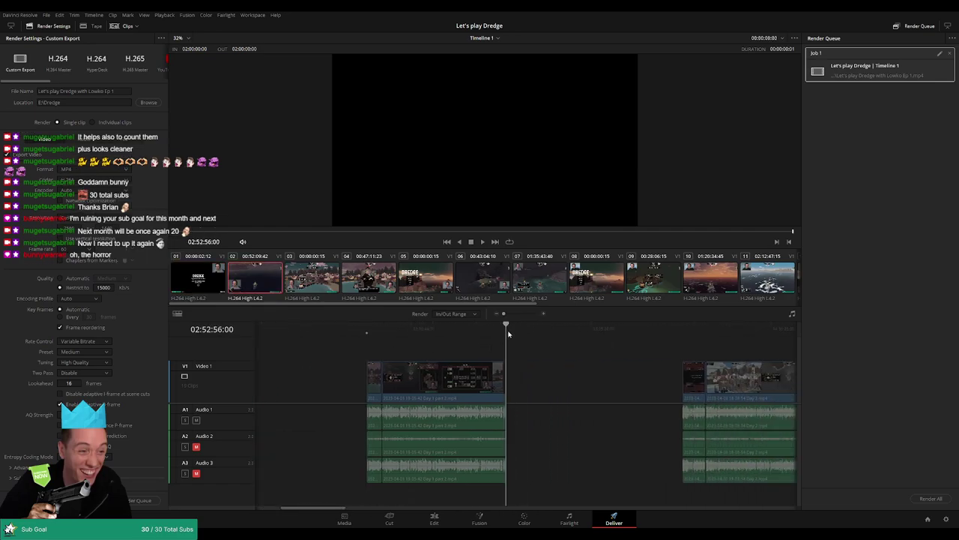
pyautogui.press('o')
# Change the render file name to "Let's play Dredge with Lowko Ep 2" and add the episode to the render queue
pyautogui.click(121, 91)
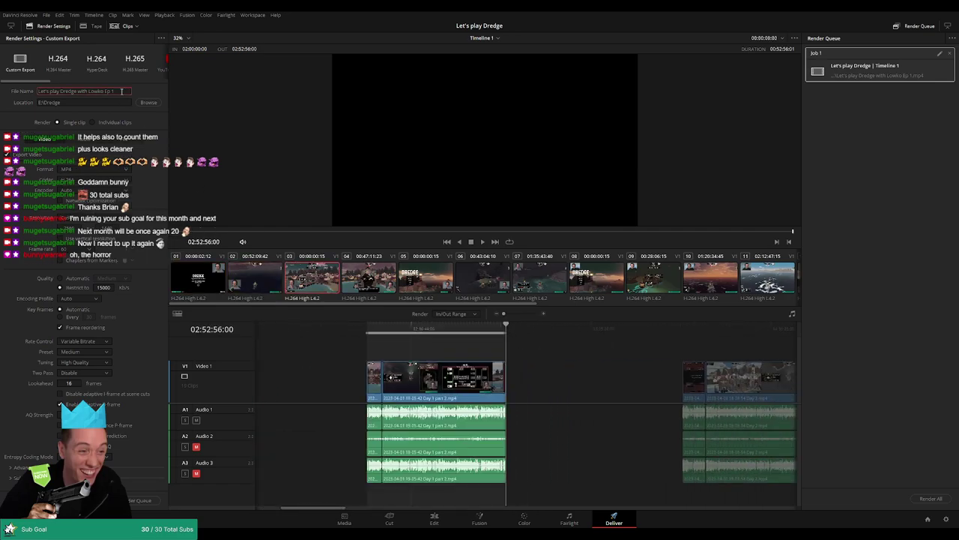
pyautogui.press('BackSpace')
pyautogui.write('2')
pyautogui.click(143, 500)
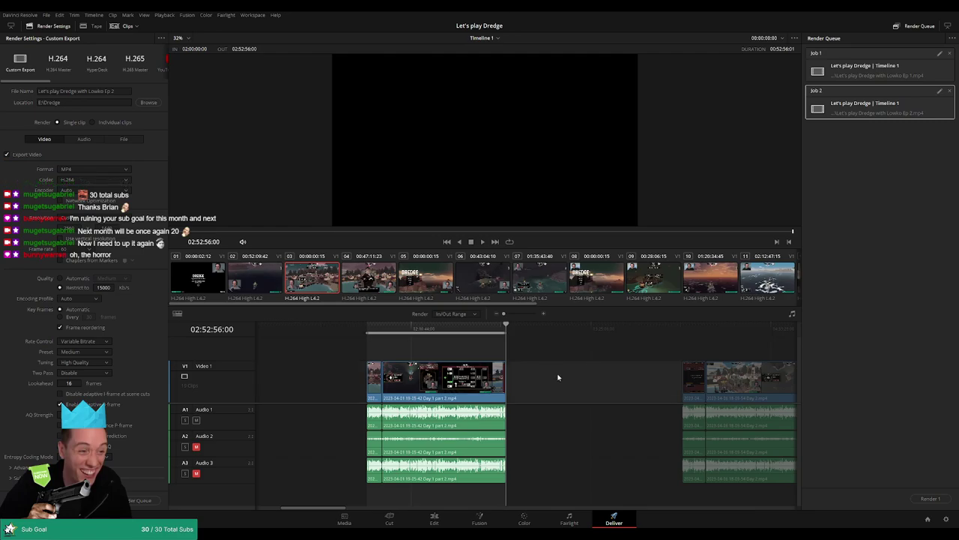
# Mark the render range of episode 3 from 04:00:00:00 to 04:51:56:30
pyautogui.hscroll(3, 320, 375)
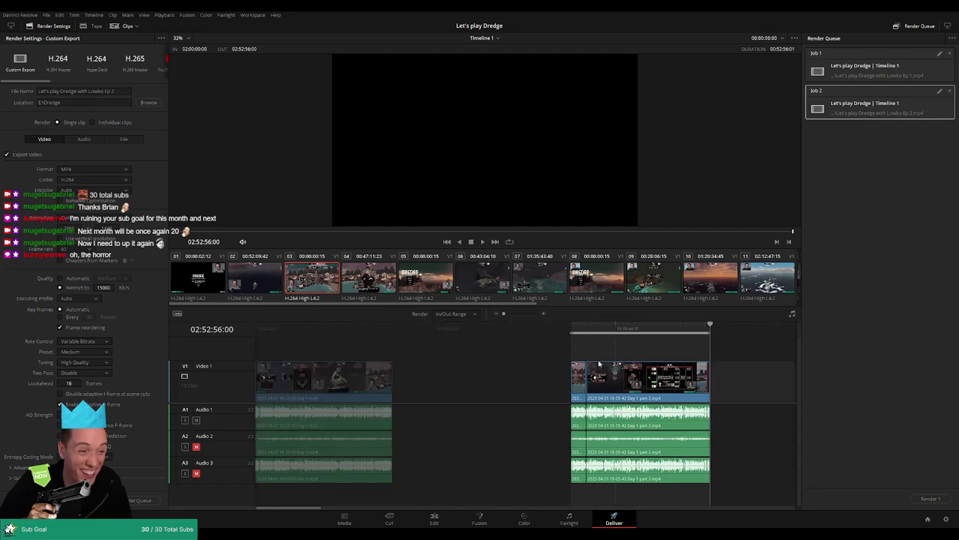
pyautogui.hscroll(1, 331, 353)
pyautogui.click(472, 335)
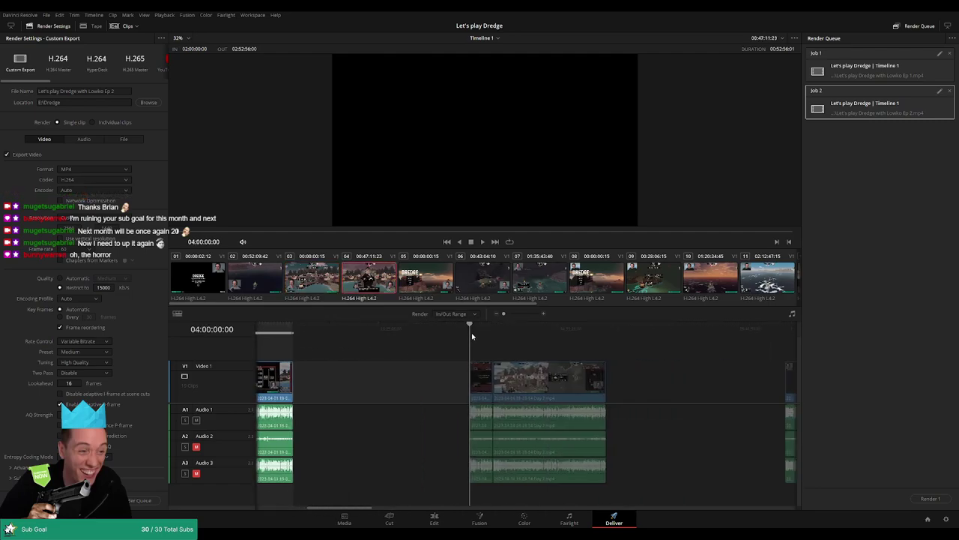
pyautogui.press('i')
pyautogui.moveTo(472, 336); pyautogui.dragTo(606, 339)
pyautogui.press('o')
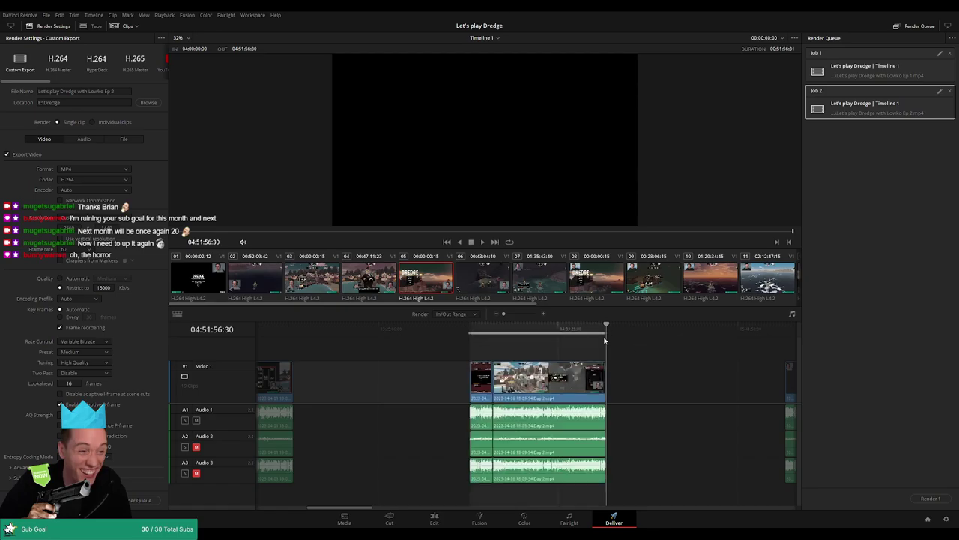
# Change the render file name to "Let's play Dredge with Lowko Ep 3" and add the episode to the render queue
pyautogui.click(120, 95)
pyautogui.write('3')
pyautogui.click(139, 500)
# Mark episode 4's render range from 06:00:00:00 to 06:52:39:30 and queue it as "Let's play Dredge with Lowko Ep 4"
pyautogui.hscroll(5, 506, 362)
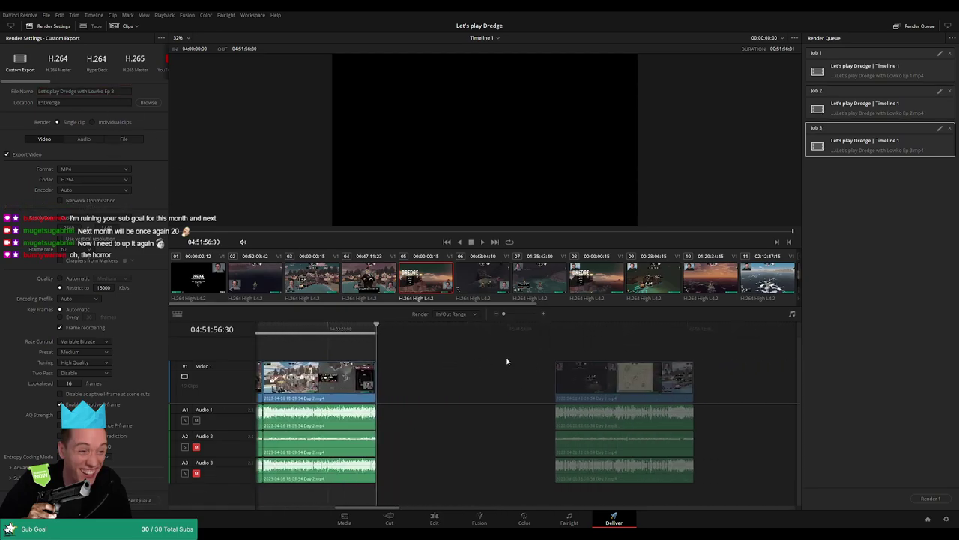
pyautogui.hscroll(2, 450, 356)
pyautogui.moveTo(436, 326); pyautogui.dragTo(487, 332)
pyautogui.press('i')
pyautogui.hscroll(2, 538, 357)
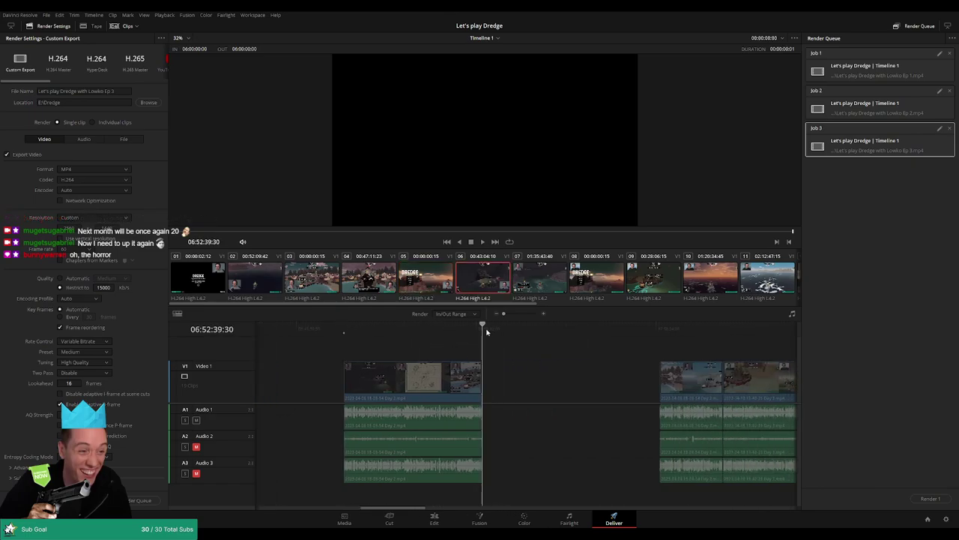
pyautogui.press('o')
pyautogui.click(124, 91)
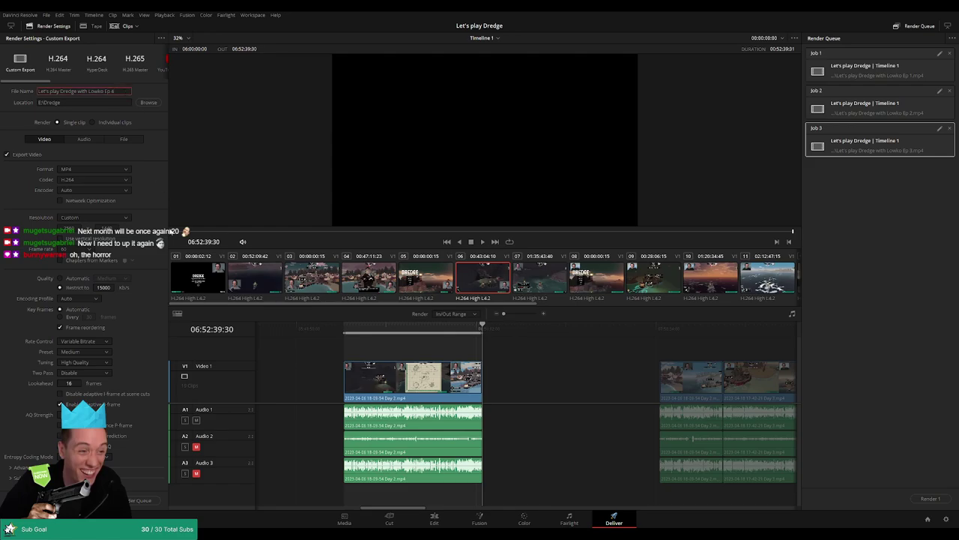
pyautogui.click(148, 500)
# Mark the render range of episode 5 from 08:00:00:00 to 08:52:16:30
pyautogui.moveTo(618, 348); pyautogui.dragTo(428, 343)
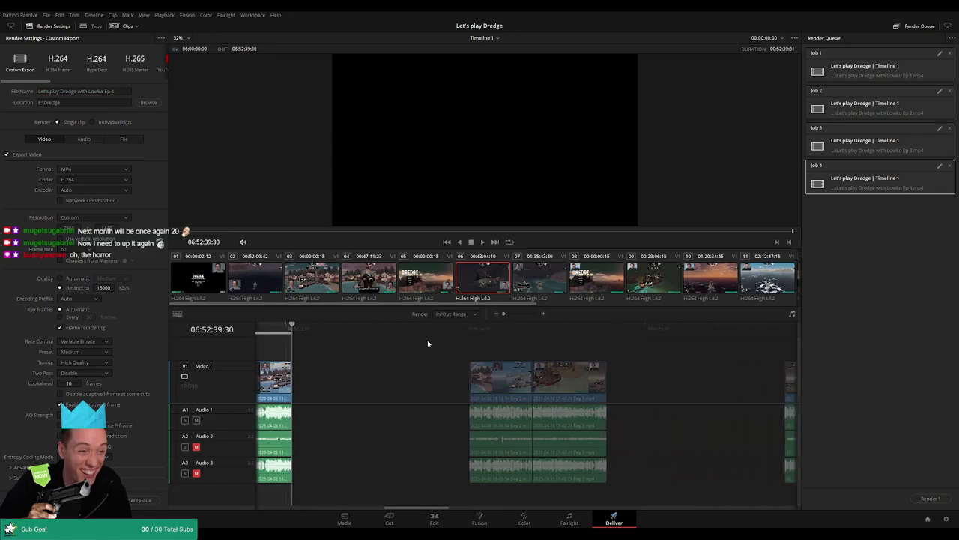
pyautogui.click(447, 335)
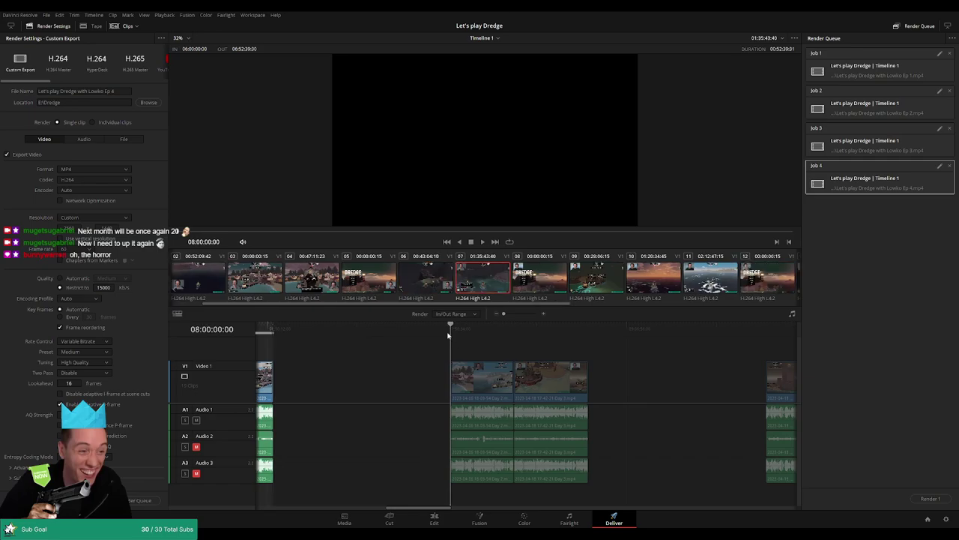
pyautogui.press('i')
pyautogui.moveTo(541, 345); pyautogui.dragTo(422, 341)
pyautogui.click(491, 328)
pyautogui.press('Up')
pyautogui.press('o')
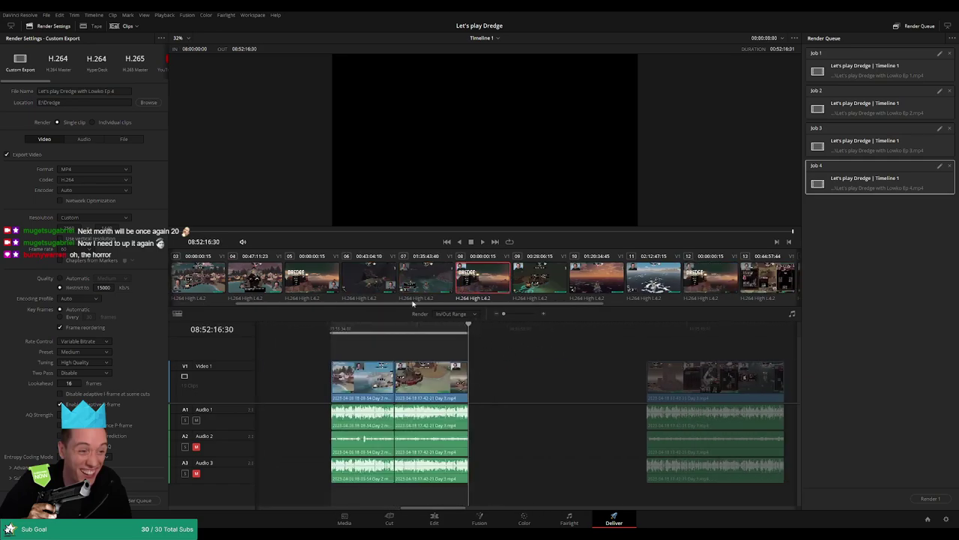
# Change the render file name to "Let's play Dredge with Lowko Ep 5" and add the episode to the render queue
pyautogui.doubleClick(120, 93)
pyautogui.write('5')
pyautogui.click(143, 499)
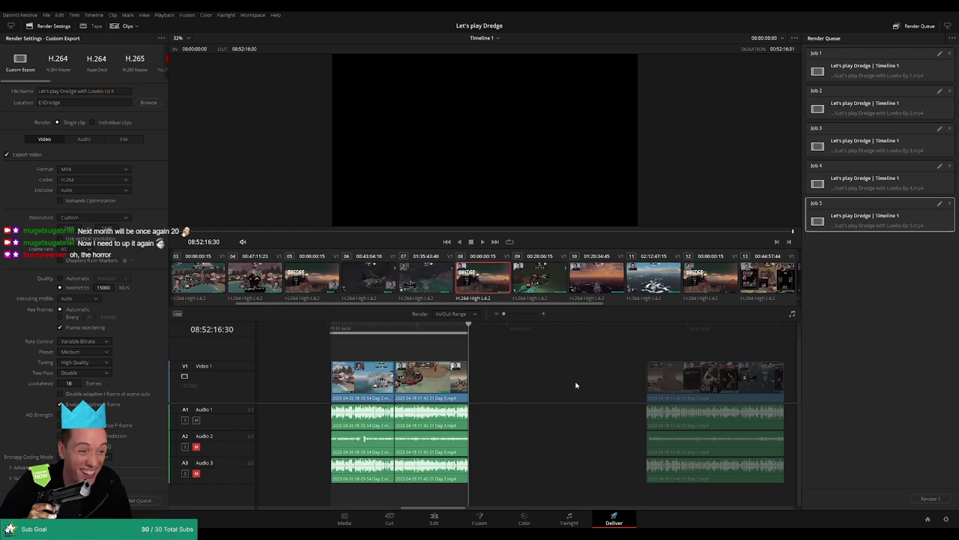
# Mark the render range of episode 6 from 10:00:00:00 to 10:52:28:30
pyautogui.hscroll(5, 448, 367)
pyautogui.hscroll(1, 449, 366)
pyautogui.click(441, 330)
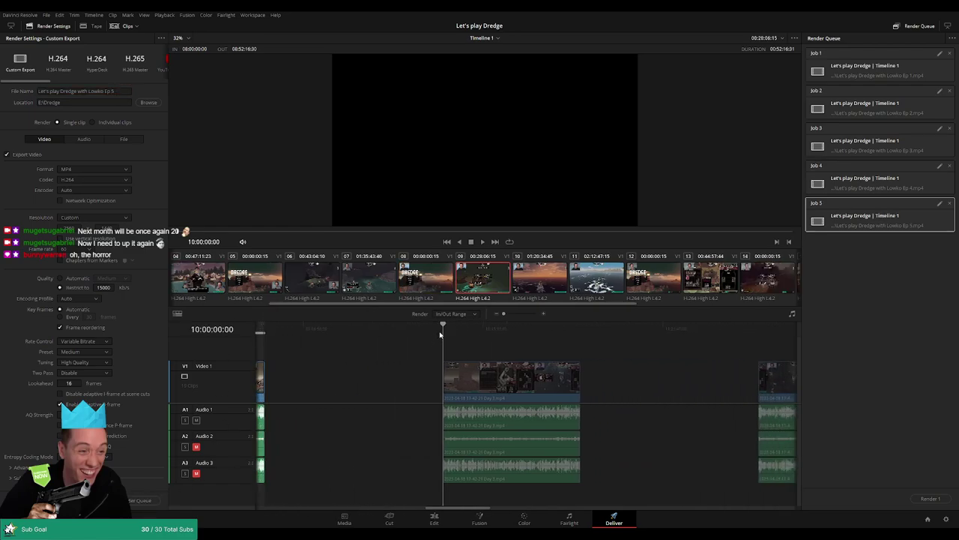
pyautogui.press('i')
pyautogui.hscroll(3, 554, 356)
pyautogui.click(506, 332)
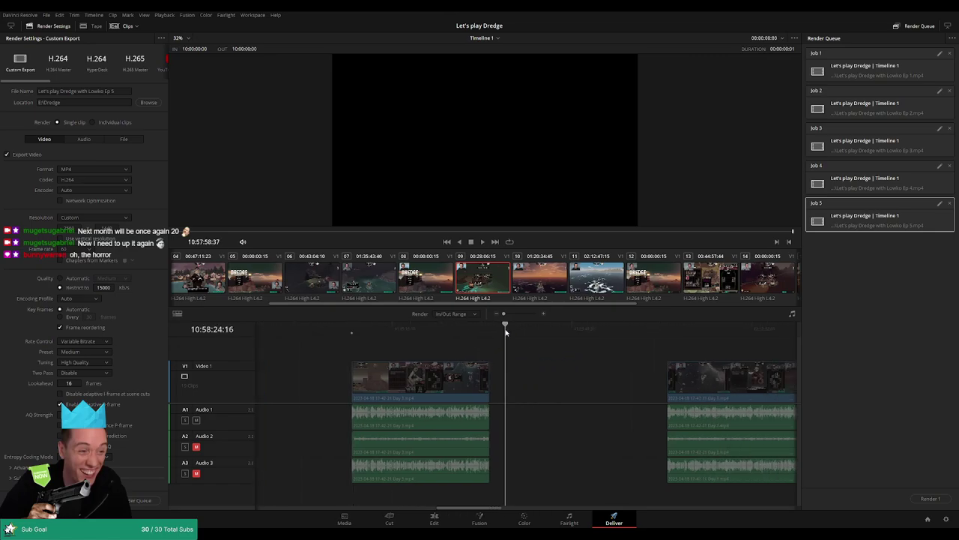
pyautogui.press('Up')
pyautogui.press('o')
# Change the render file name to "Let's play Dredge with Lowko Ep 6" and add the episode to the render queue
pyautogui.click(121, 91)
pyautogui.press('BackSpace')
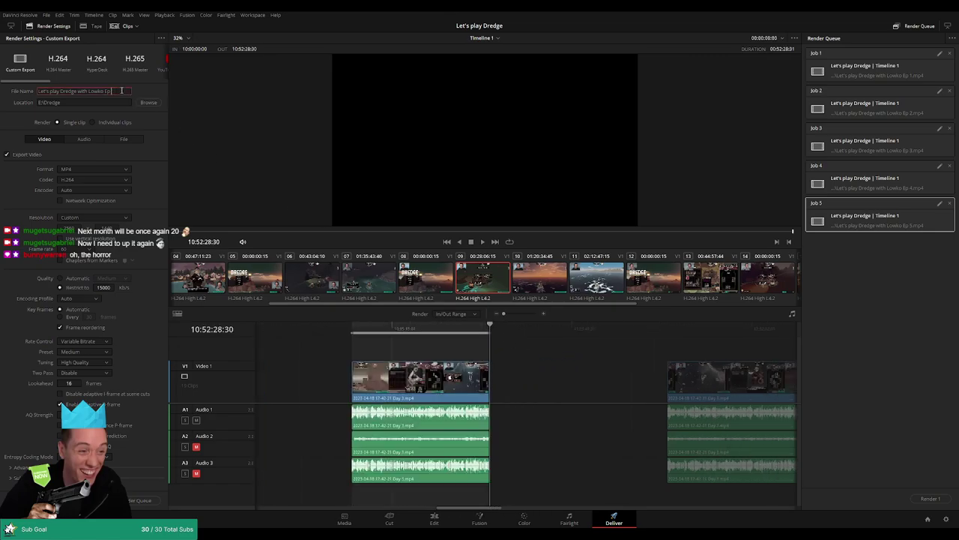
pyautogui.write('6')
pyautogui.click(139, 500)
# Mark the render range of episode 7 from 12:00:00:00 to 12:52:12:30
pyautogui.hscroll(5, 524, 367)
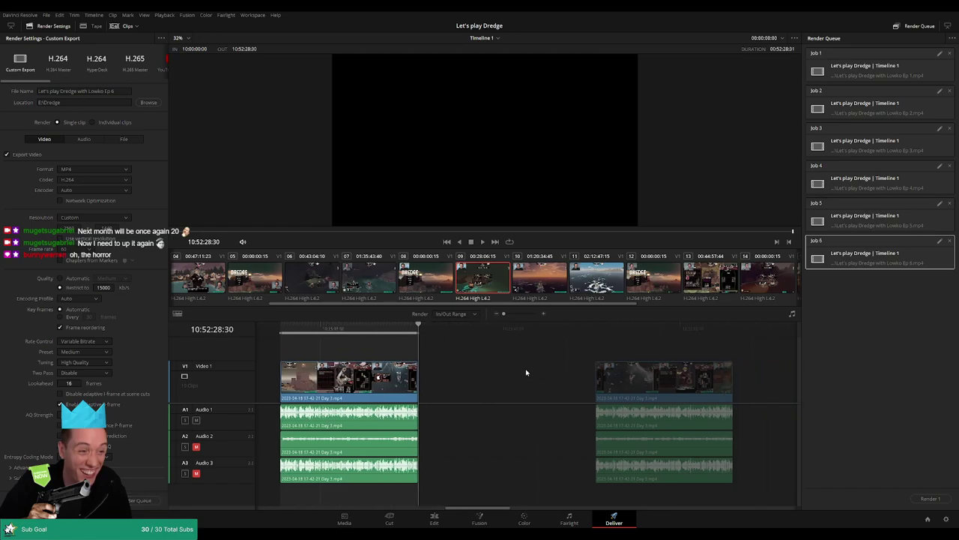
pyautogui.press('Down')
pyautogui.press('i')
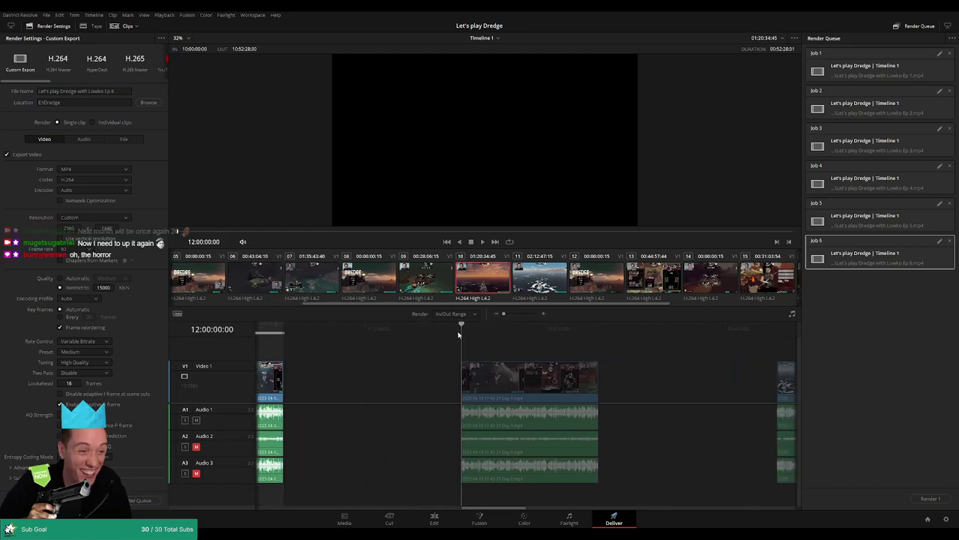
pyautogui.hscroll(2, 464, 343)
pyautogui.press('Down')
pyautogui.press('o')
# Change the render file name to "Let's play Dredge with Lowko Ep 7" and add the episode to the render queue
pyautogui.click(126, 90)
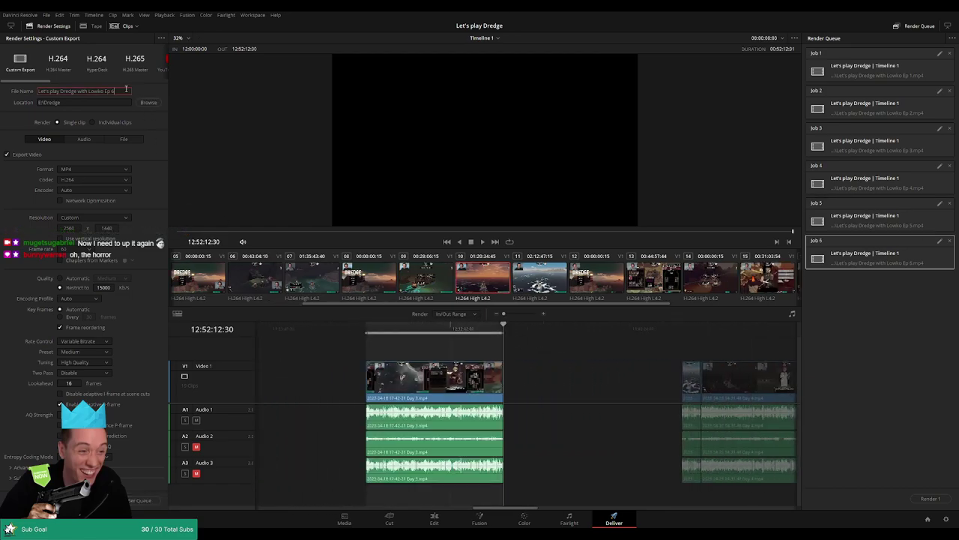
pyautogui.press('BackSpace')
pyautogui.write('7')
pyautogui.click(139, 499)
# Mark the render range of episode 8 from 14:00:00:00 to 14:52:20:00
pyautogui.hscroll(5, 583, 381)
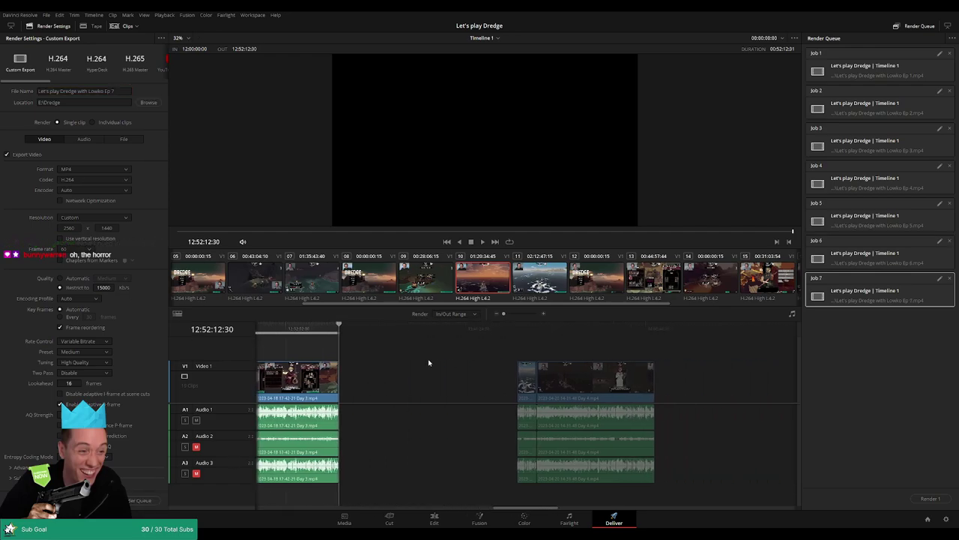
pyautogui.click(456, 329)
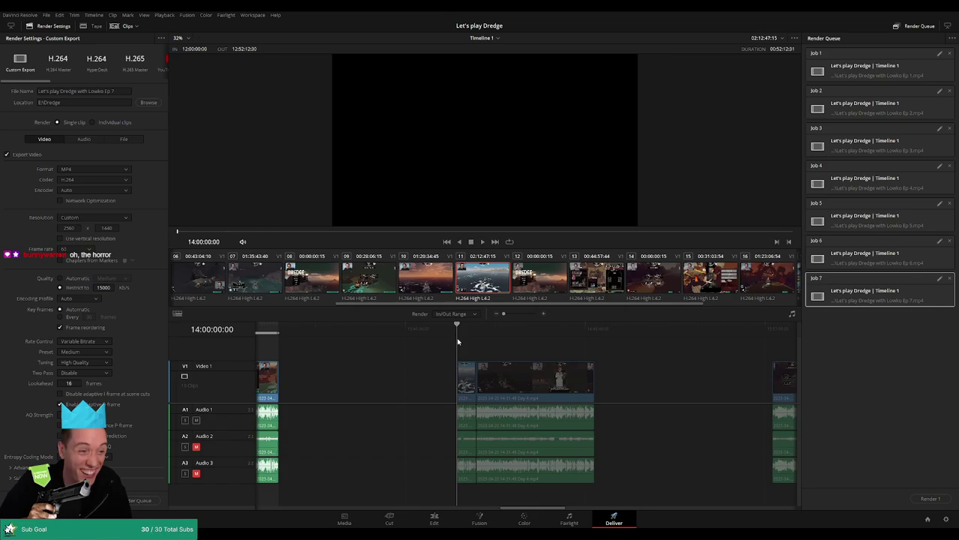
pyautogui.press('i')
pyautogui.hscroll(3, 523, 345)
pyautogui.click(472, 329)
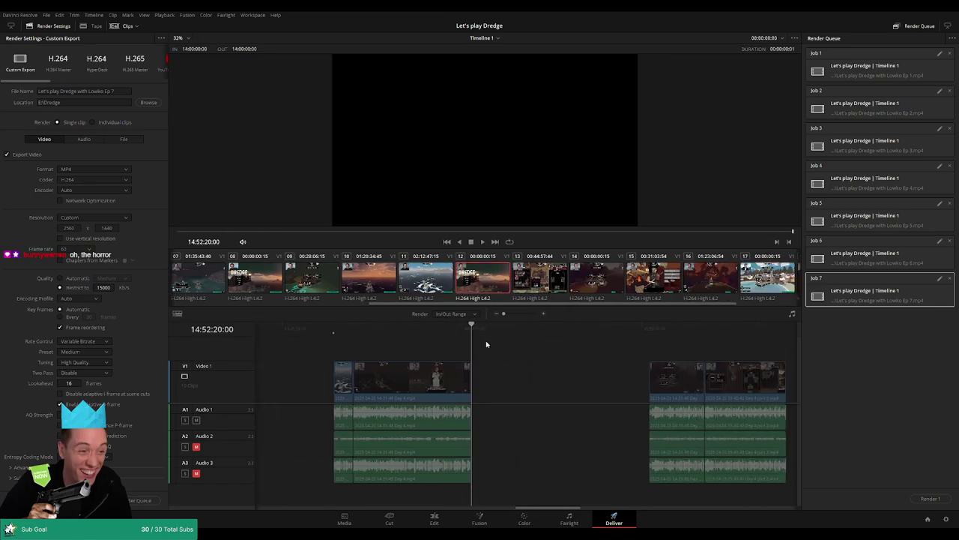
pyautogui.press('o')
# Change the render file name to "Let's play Dredge with Lowko Ep 8" and add the episode to the render queue
pyautogui.click(125, 91)
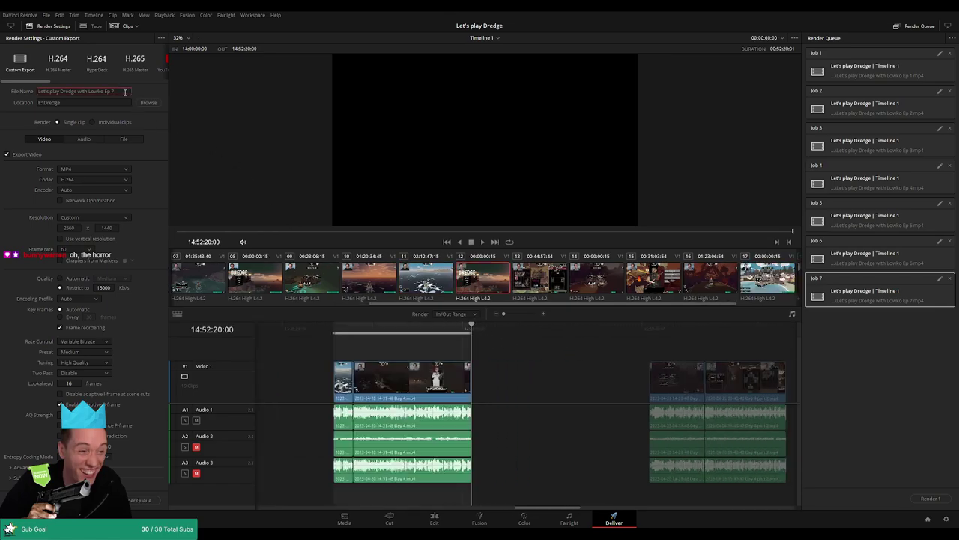
pyautogui.press('BackSpace')
pyautogui.write('8')
pyautogui.click(141, 500)
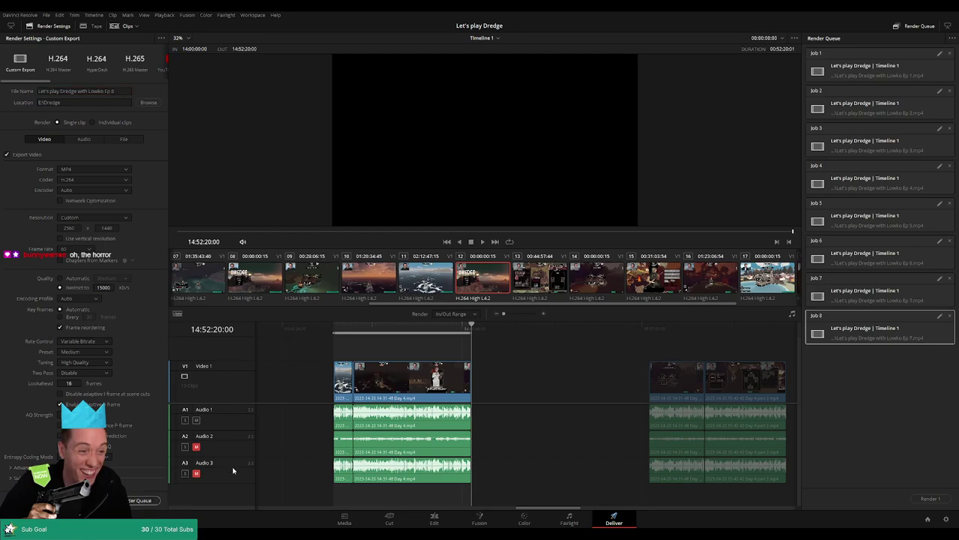
# Mark the render range of episode 9 from 16:00:00:00 to 16:52:10:00
pyautogui.hscroll(5, 584, 368)
pyautogui.moveTo(435, 329); pyautogui.dragTo(447, 329)
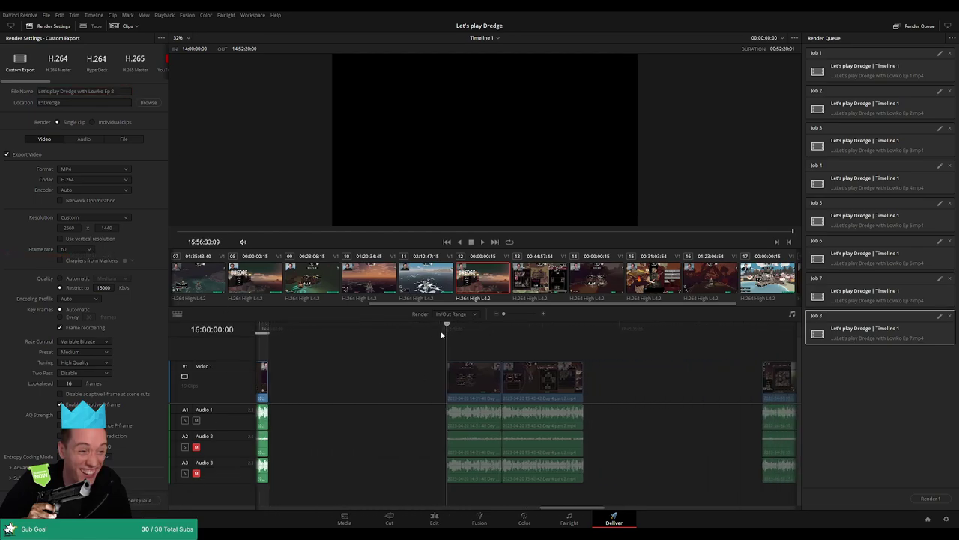
pyautogui.press('i')
pyautogui.hscroll(2, 516, 347)
pyautogui.moveTo(518, 327); pyautogui.dragTo(512, 326)
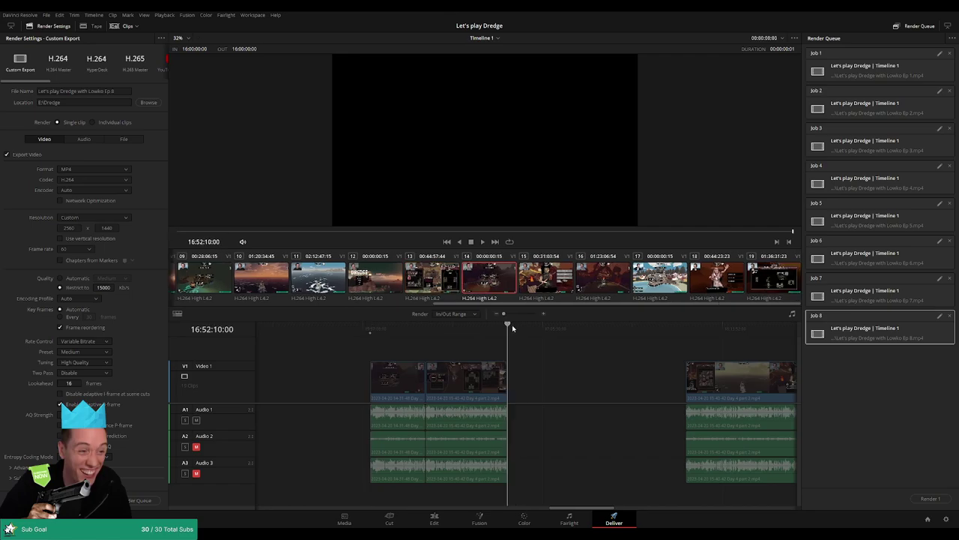
pyautogui.press('o')
# Change the render file name to "Let's play Dredge with Lowko Ep 9" and add the episode to the render queue
pyautogui.click(120, 91)
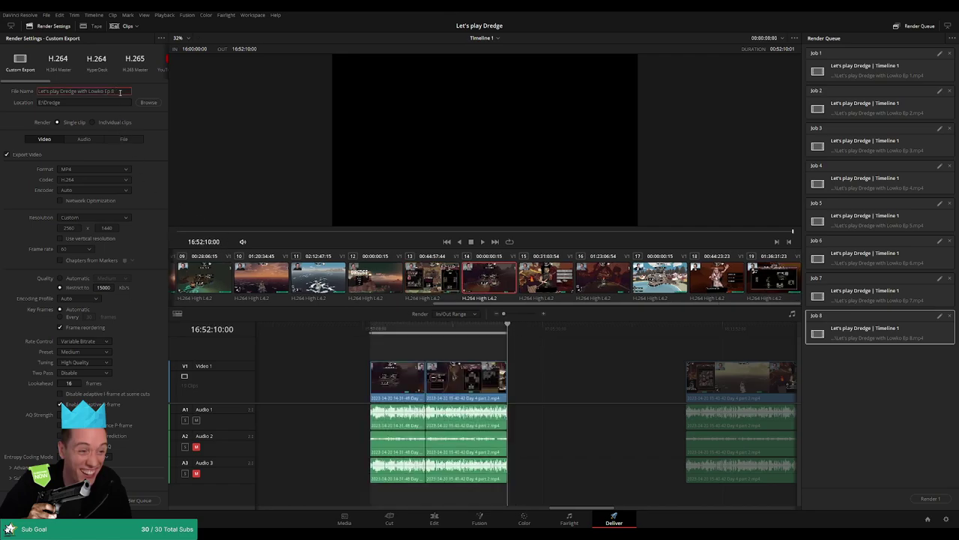
pyautogui.press('BackSpace')
pyautogui.write('9')
pyautogui.click(143, 500)
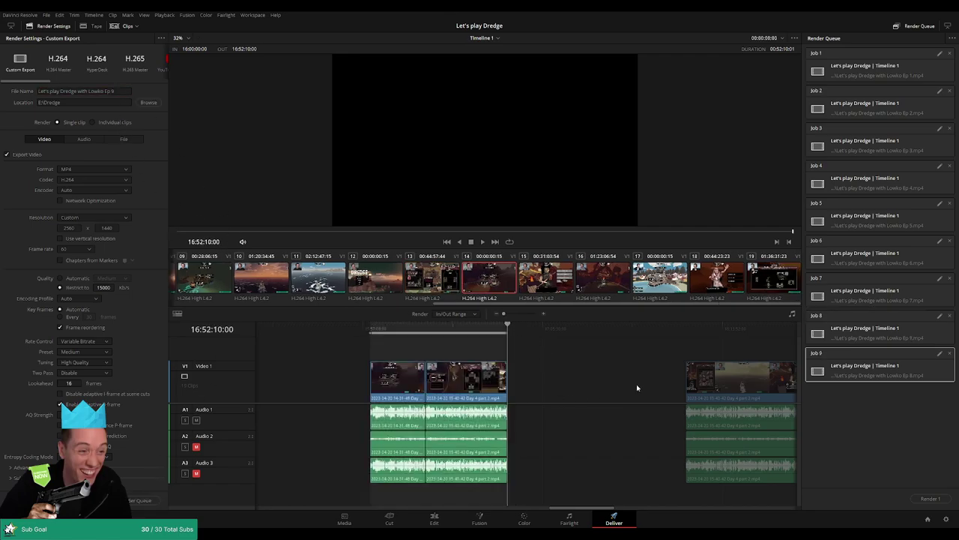
# Mark episode 10's render range from 18:00:00:00 to 18:52:03:00 and queue it as "Let's play Dredge with Lowko Ep 10"
pyautogui.hscroll(5, 636, 384)
pyautogui.click(479, 335)
pyautogui.press('i')
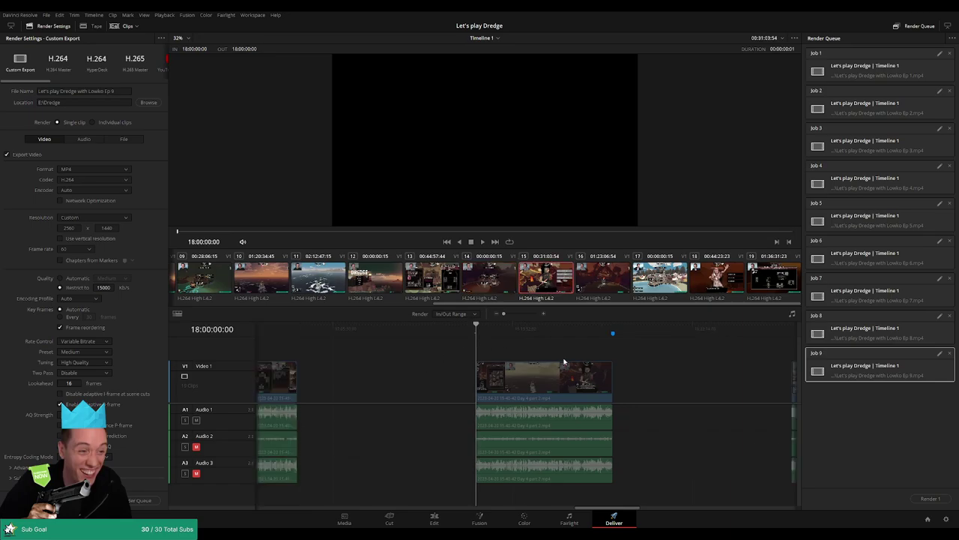
pyautogui.hscroll(3, 563, 362)
pyautogui.moveTo(521, 334); pyautogui.dragTo(503, 333)
pyautogui.press('o')
pyautogui.click(120, 91)
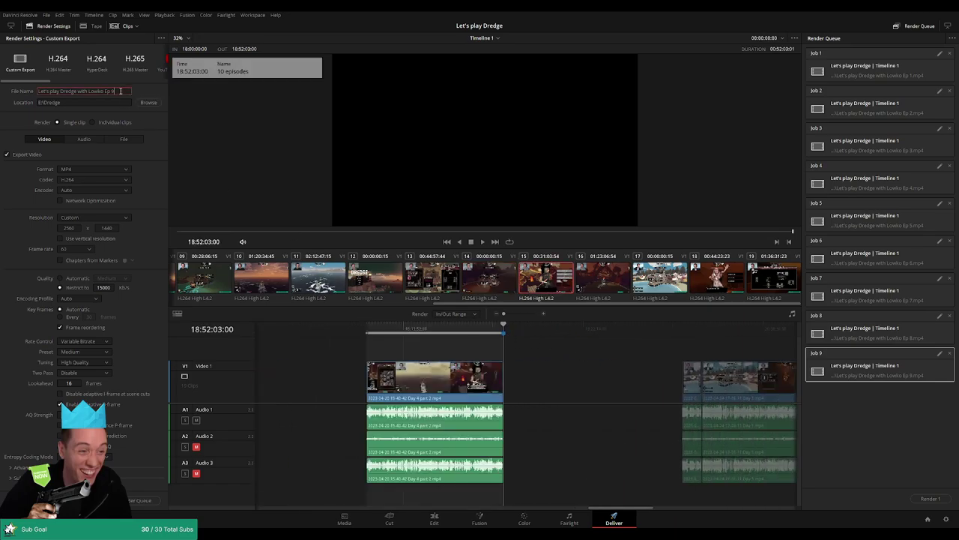
pyautogui.click(142, 500)
# Mark episode 11's render range from 20:00:00:00 to 20:52:00:00 and queue it as "Let's play Dredge with Lowko Ep 11"
pyautogui.hscroll(4, 413, 370)
pyautogui.hscroll(2, 412, 363)
pyautogui.click(449, 328)
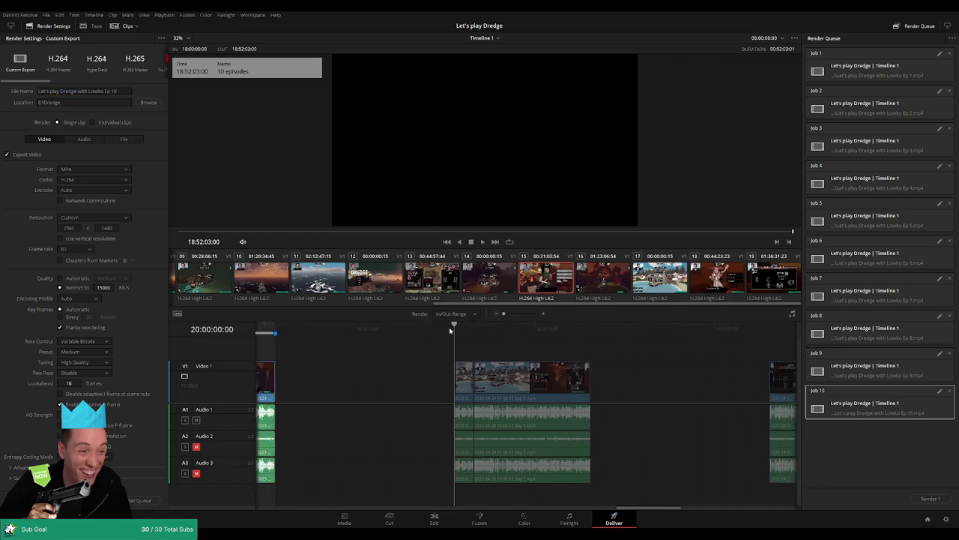
pyautogui.press('i')
pyautogui.hscroll(3, 535, 351)
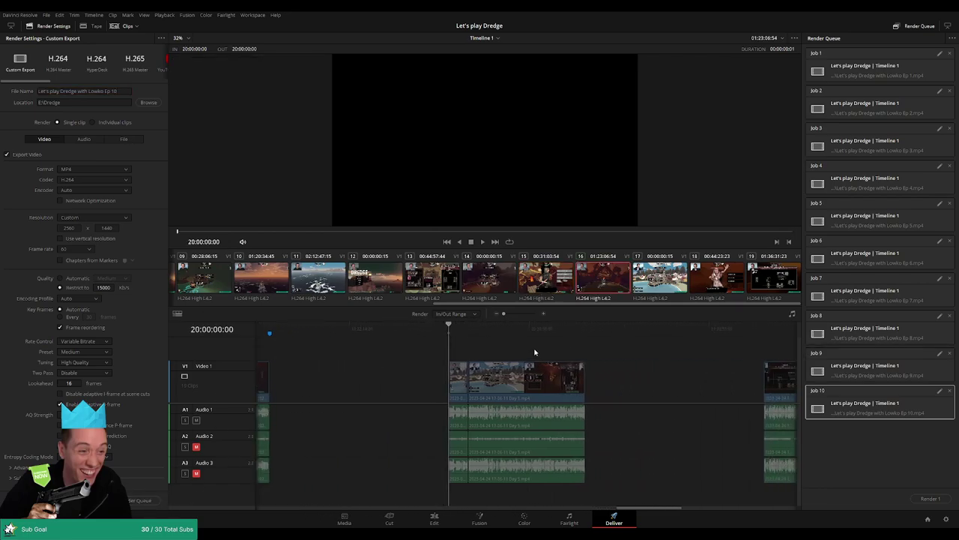
pyautogui.click(516, 330)
pyautogui.press('o')
pyautogui.click(124, 90)
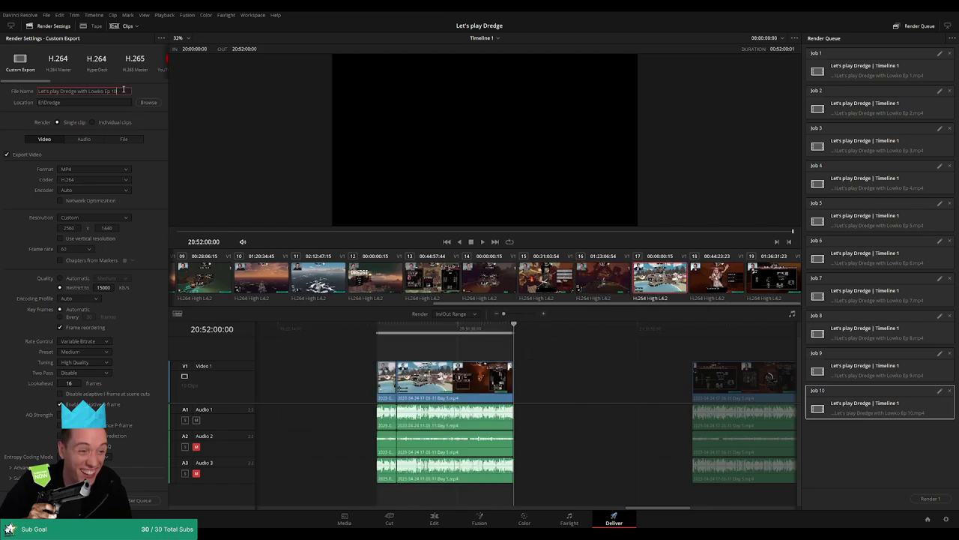
pyautogui.click(143, 500)
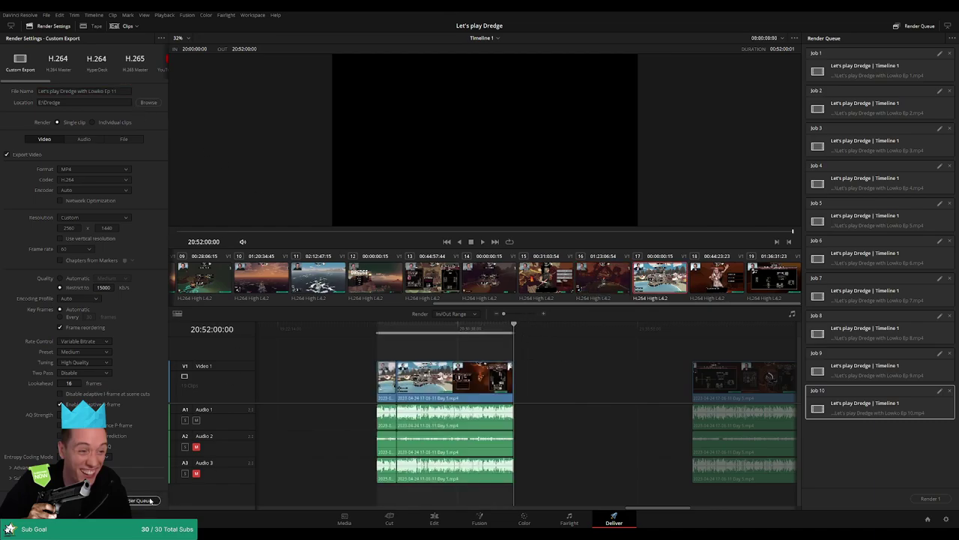
# Mark episode 12's render range from 22:00:00:00 to 22:52:08:00 and queue it as "Let's play Dredge with Lowko Ep 12"
pyautogui.hscroll(8, 604, 385)
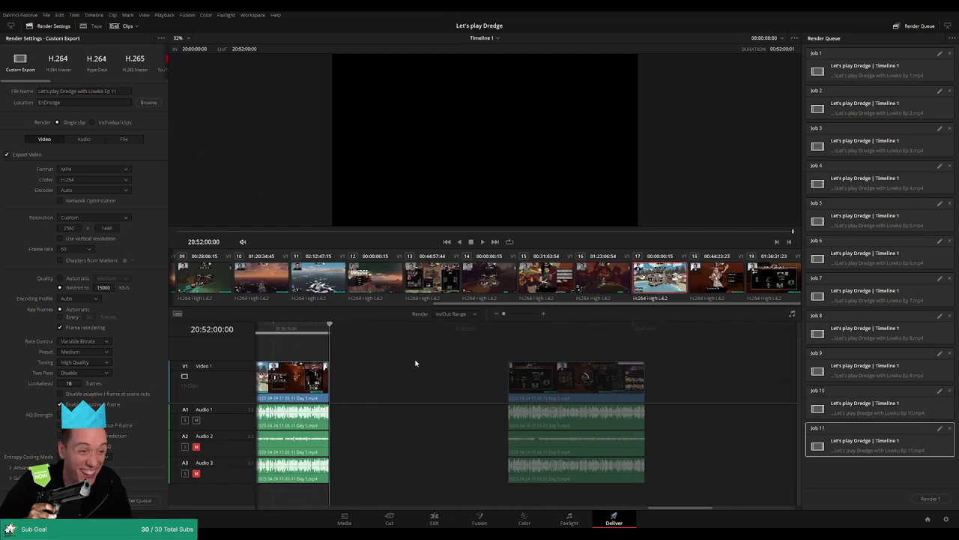
pyautogui.click(455, 331)
pyautogui.press('i')
pyautogui.hscroll(3, 484, 348)
pyautogui.press('Down')
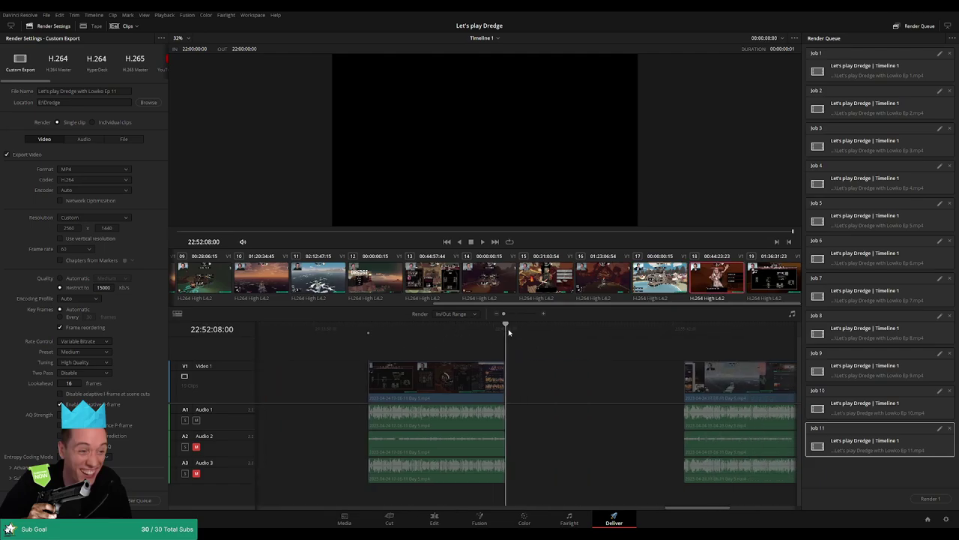
pyautogui.press('o')
pyautogui.click(120, 90)
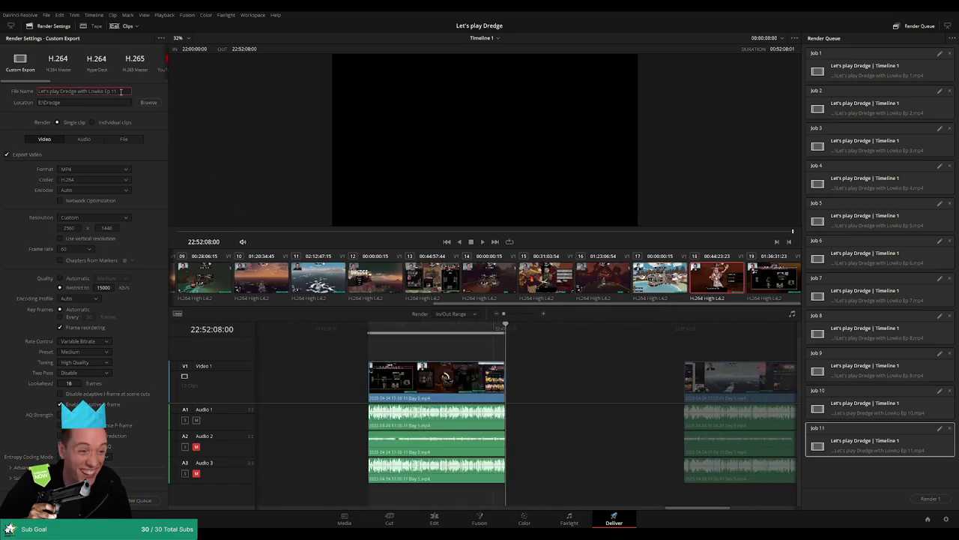
pyautogui.click(149, 503)
# Mark episode 13's render range from 24:00:00:00 to 24:45:56:59 and queue it as "Let's play Dredge with Lowko Ep 13"
pyautogui.hscroll(3, 555, 374)
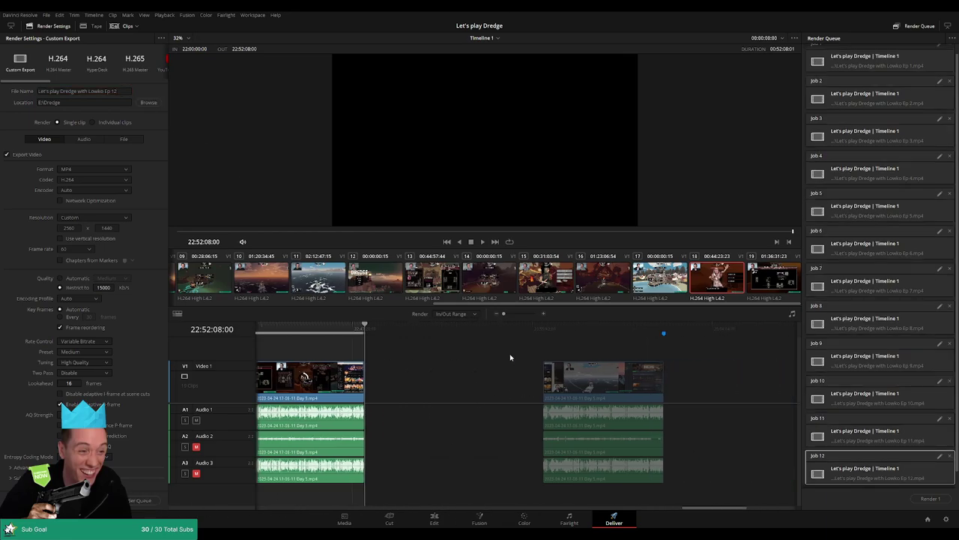
pyautogui.click(467, 337)
pyautogui.press('i')
pyautogui.click(615, 334)
pyautogui.press('Up')
pyautogui.press('o')
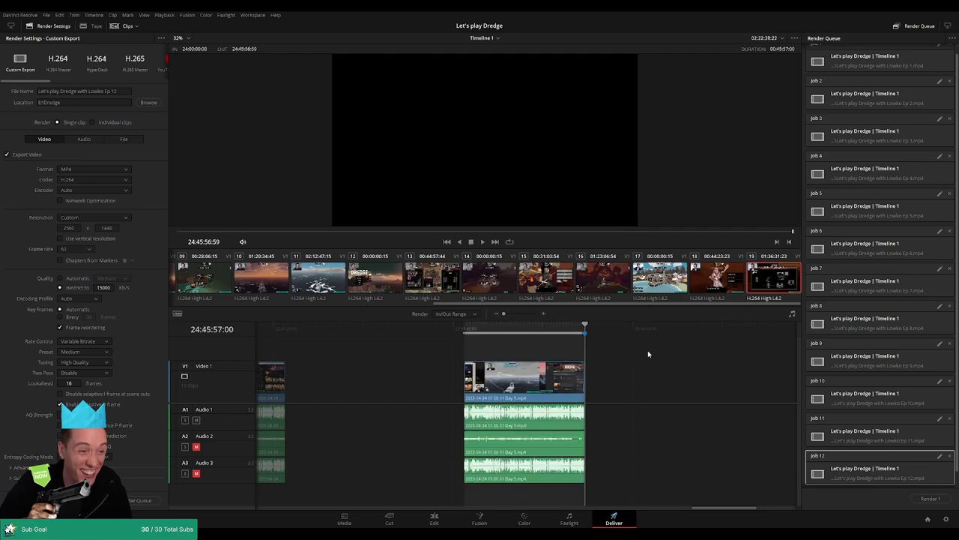
pyautogui.click(120, 90)
pyautogui.click(141, 500)
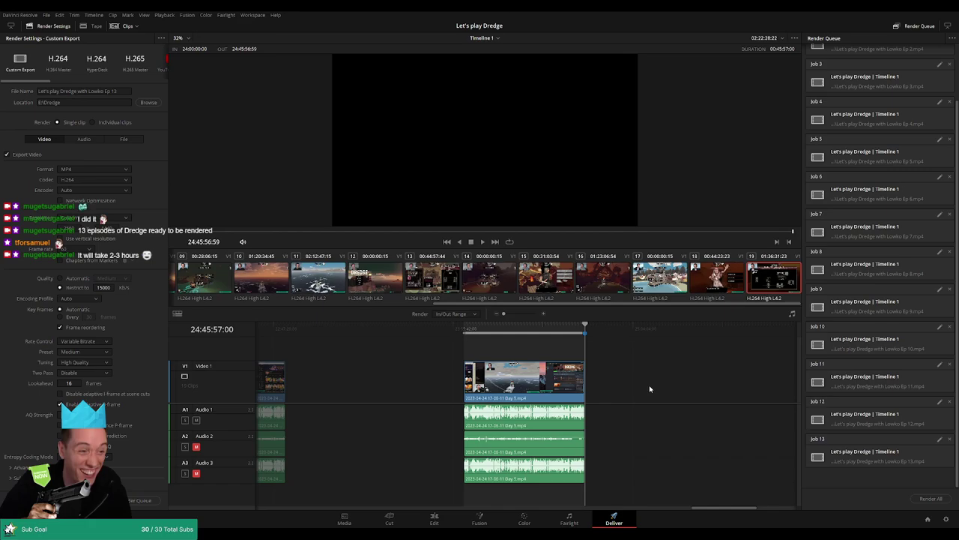
pyautogui.hscroll(-5, 444, 393)
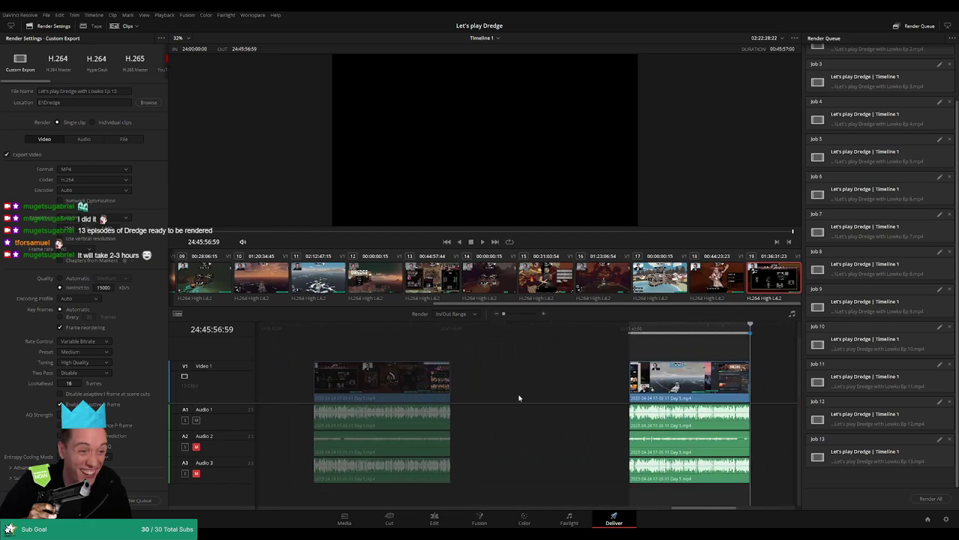
pyautogui.hscroll(9, 525, 393)
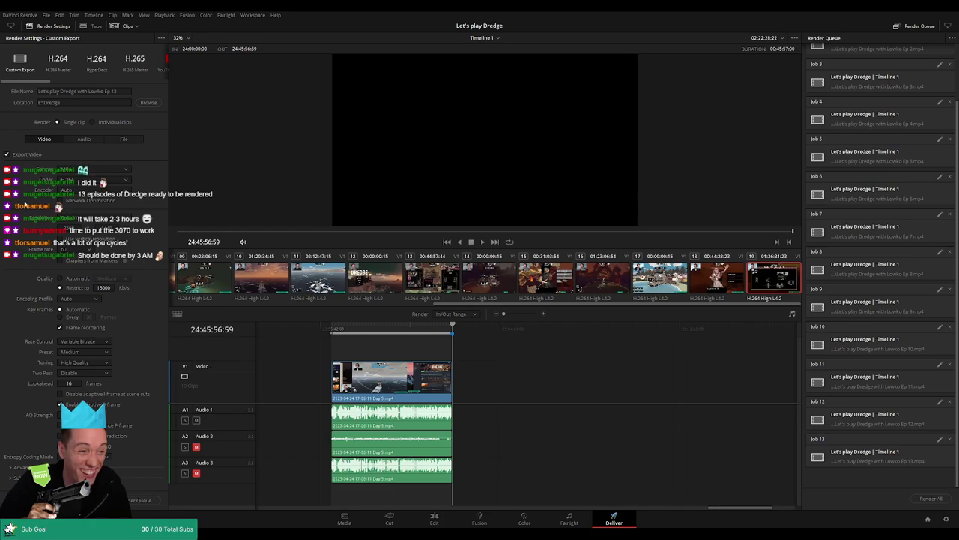
pyautogui.moveTo(738, 508); pyautogui.dragTo(708, 497)
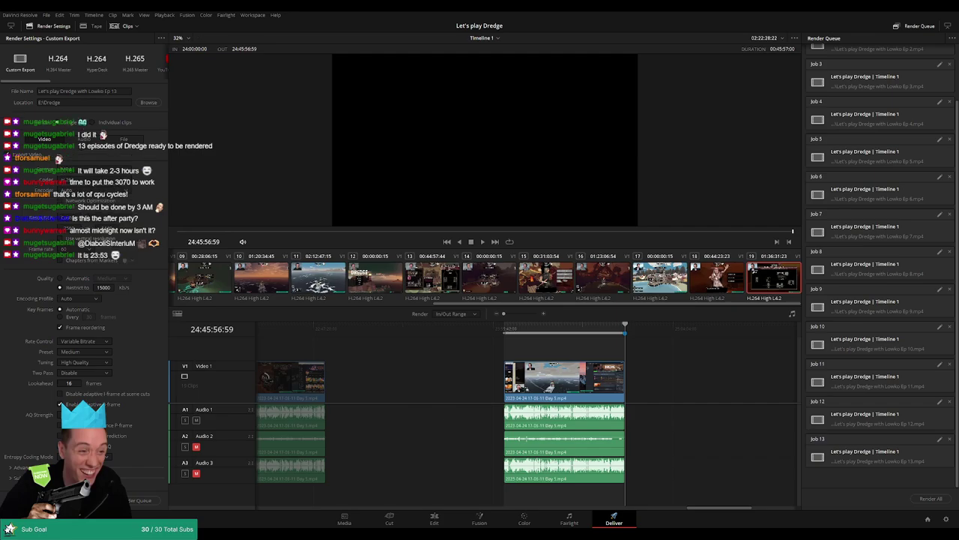
pyautogui.hscroll(3, 645, 375)
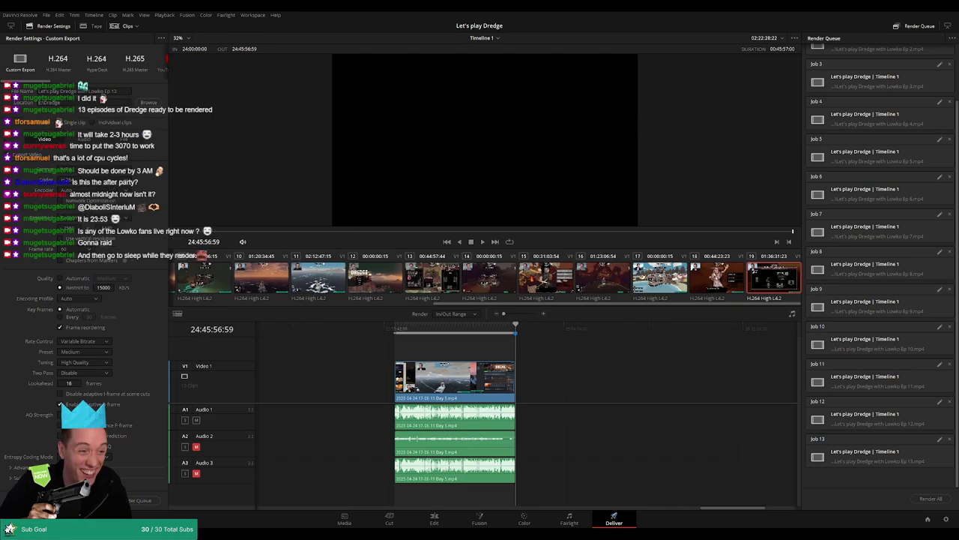
pyautogui.moveTo(572, 381); pyautogui.dragTo(624, 384)
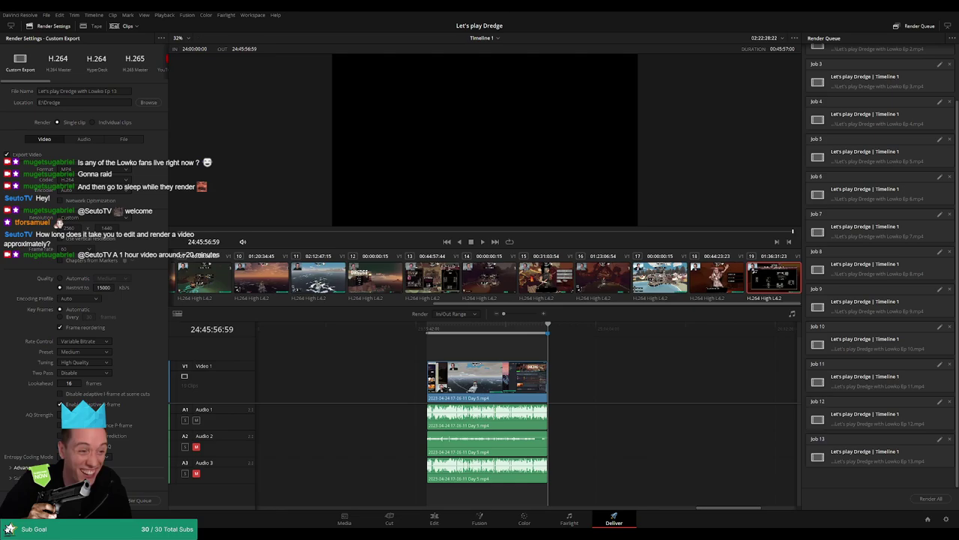
pyautogui.hscroll(-4, 442, 357)
pyautogui.click(410, 331)
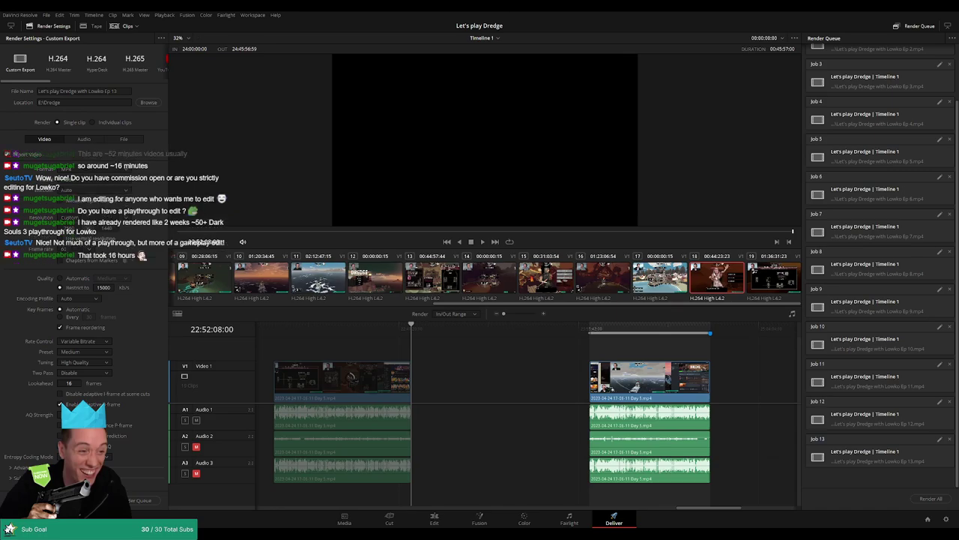
pyautogui.hscroll(2, 462, 386)
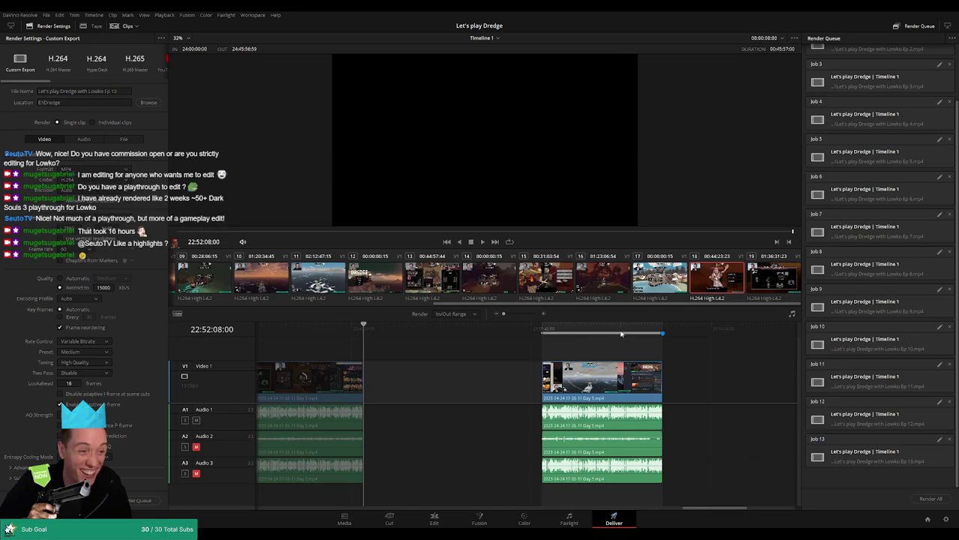
pyautogui.moveTo(621, 330); pyautogui.dragTo(662, 330)
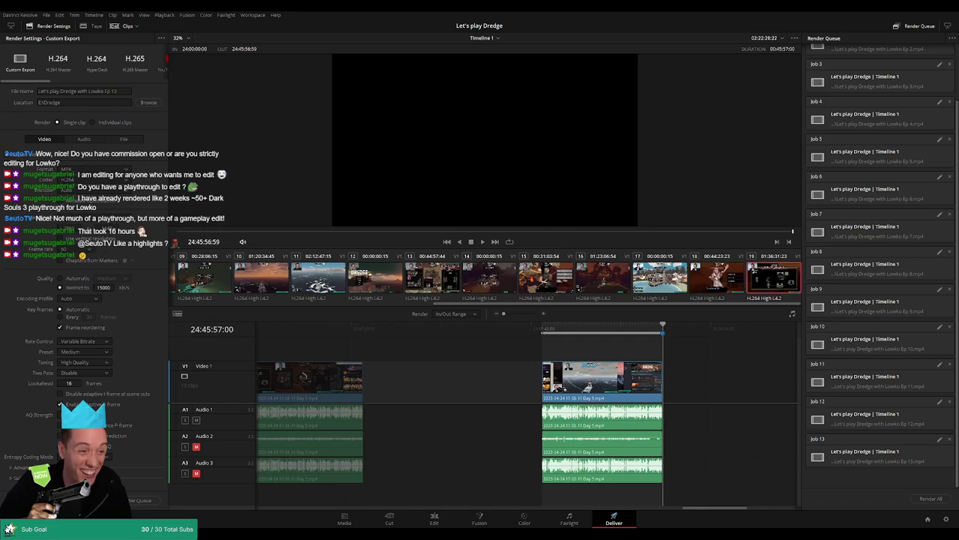